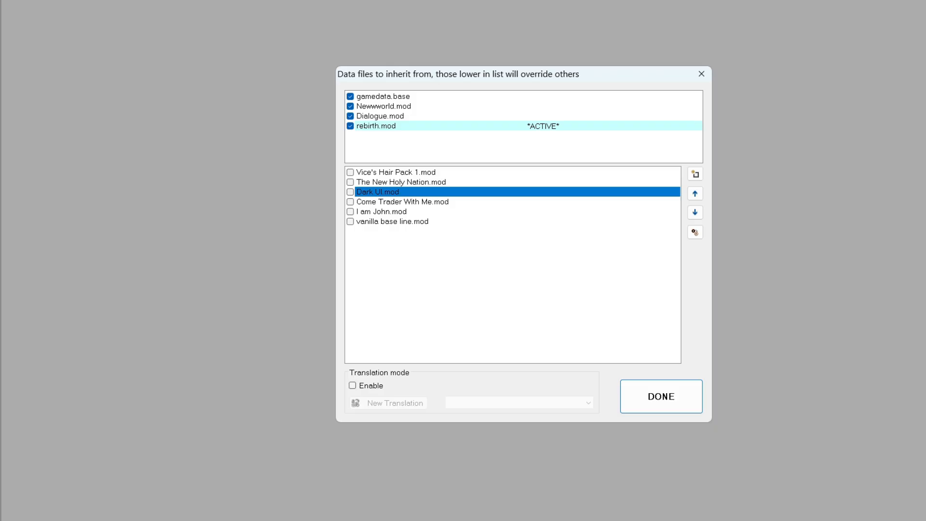
Step: Create a new mod named Factions and load the data files with it as the active mod
click(695, 176)
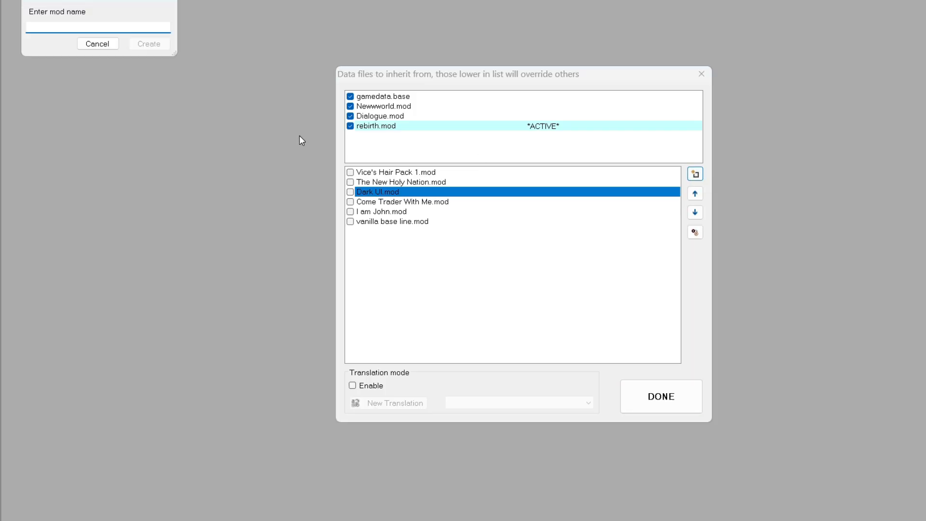
text(FA)
click(166, 45)
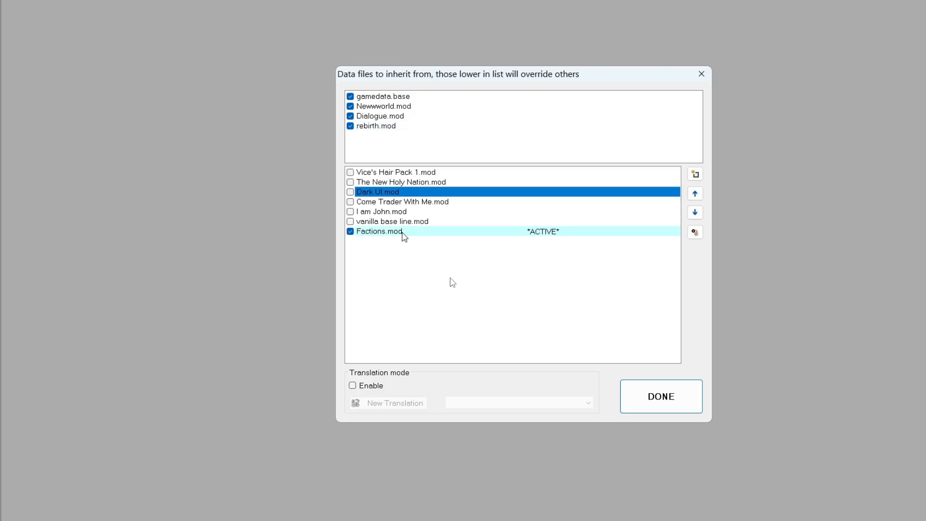
click(661, 397)
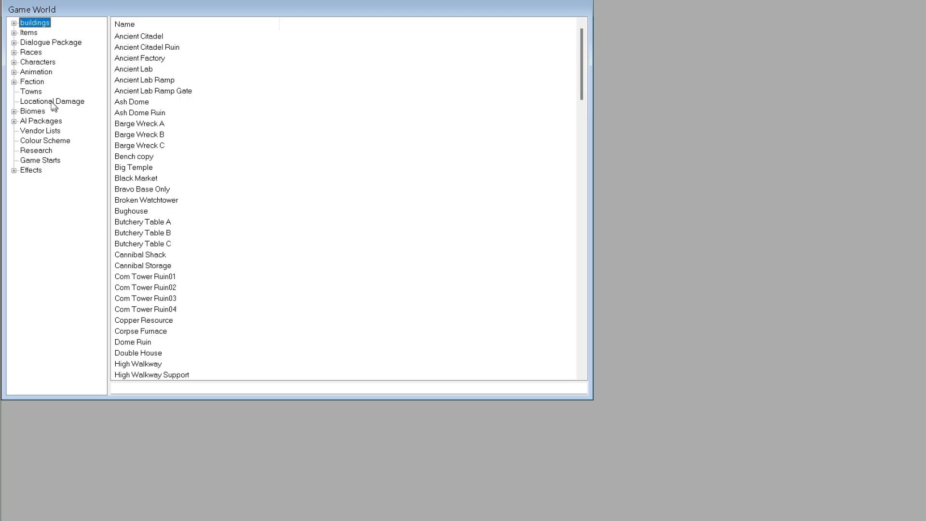
Step: Filter the towns by "port s" and review the properties and references of the original Port South town
click(37, 92)
click(151, 376)
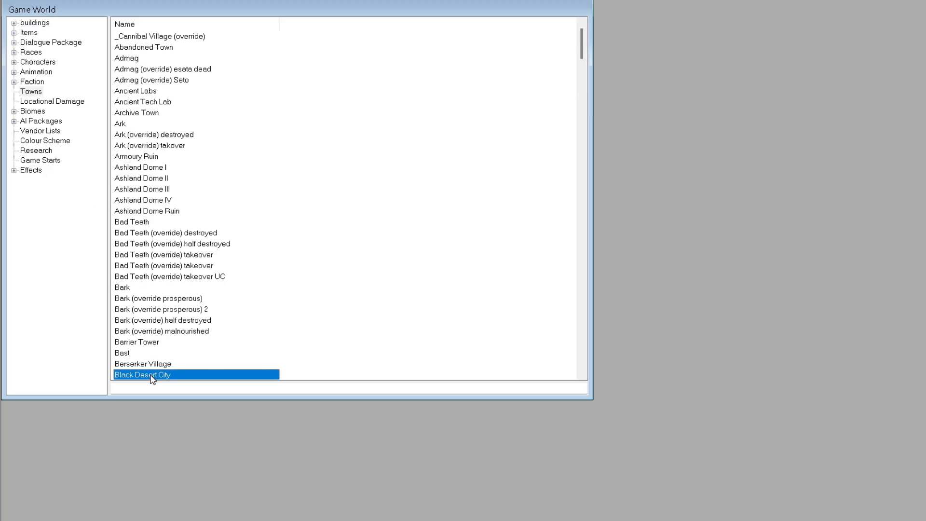
click(153, 388)
text(po)
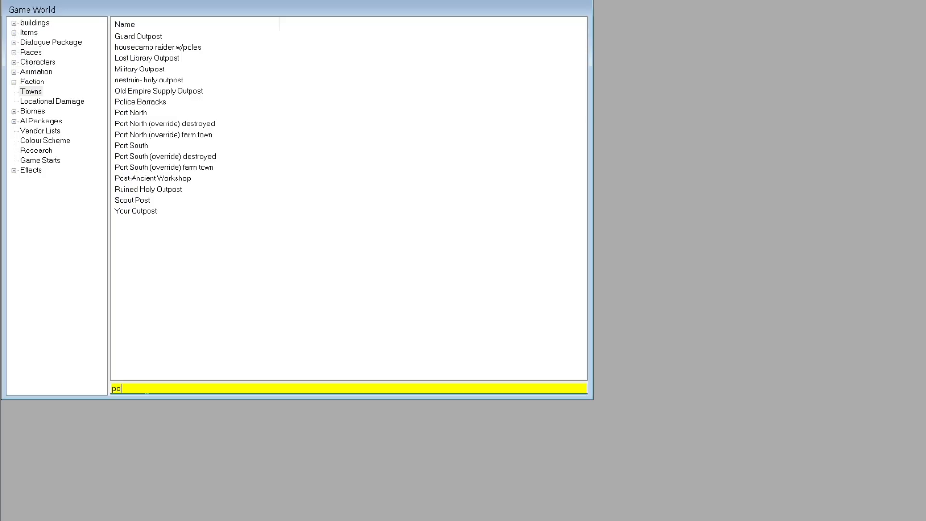
text(rt s)
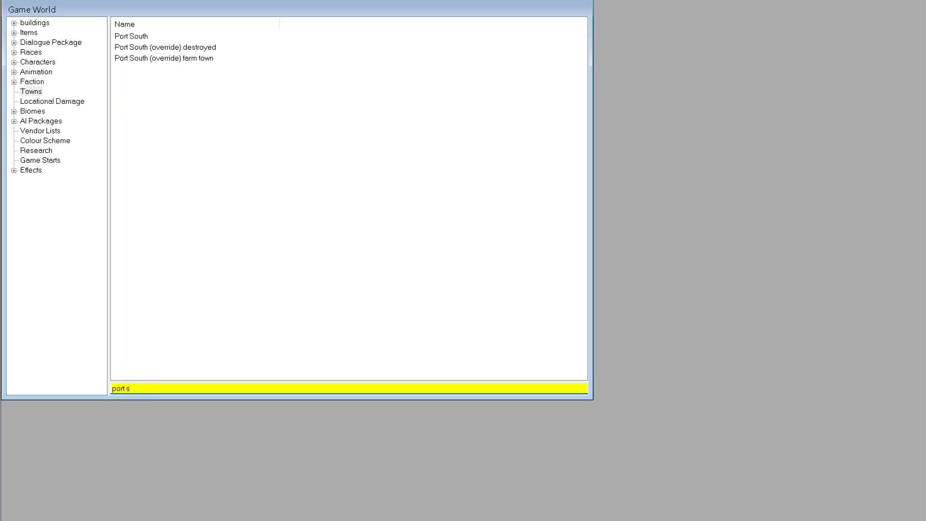
double_click(131, 36)
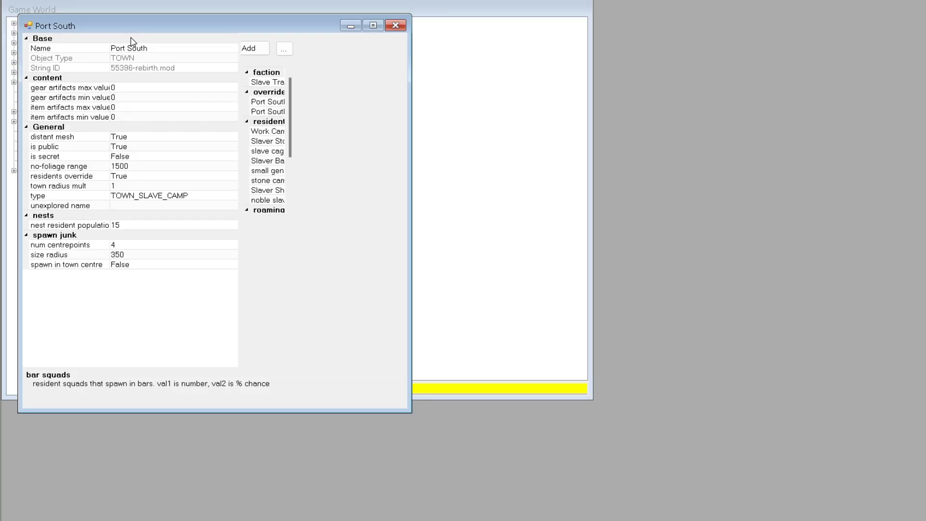
drag(408, 92, 684, 89)
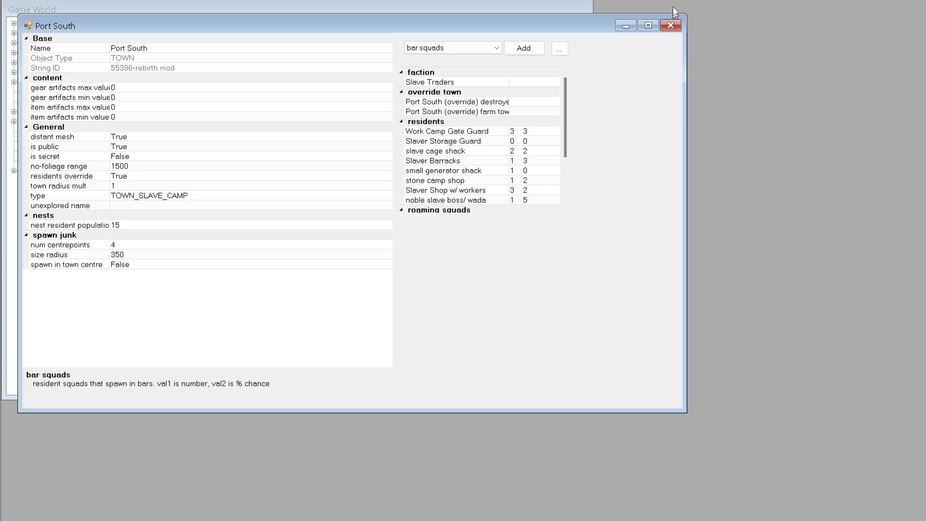
click(671, 25)
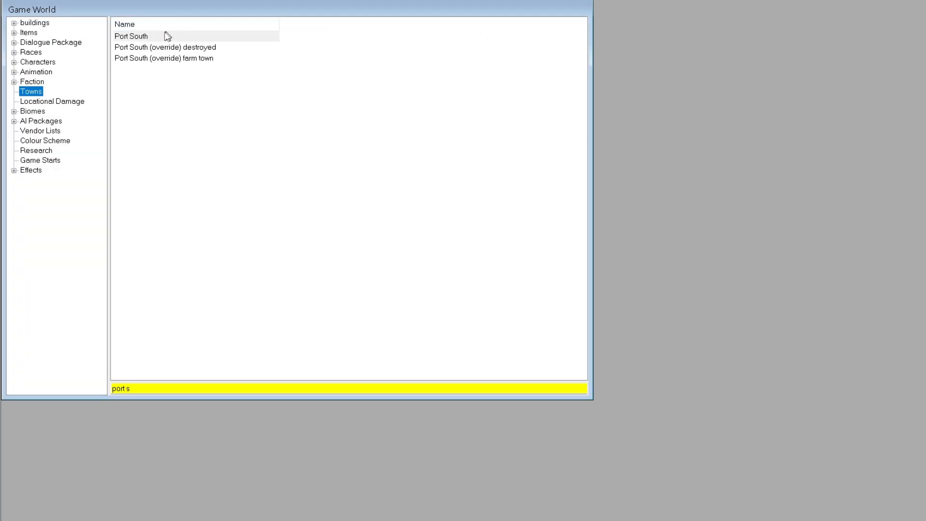
Step: Duplicate the Port South town and name the copy "Port South Faction"
right_click(146, 41)
click(172, 105)
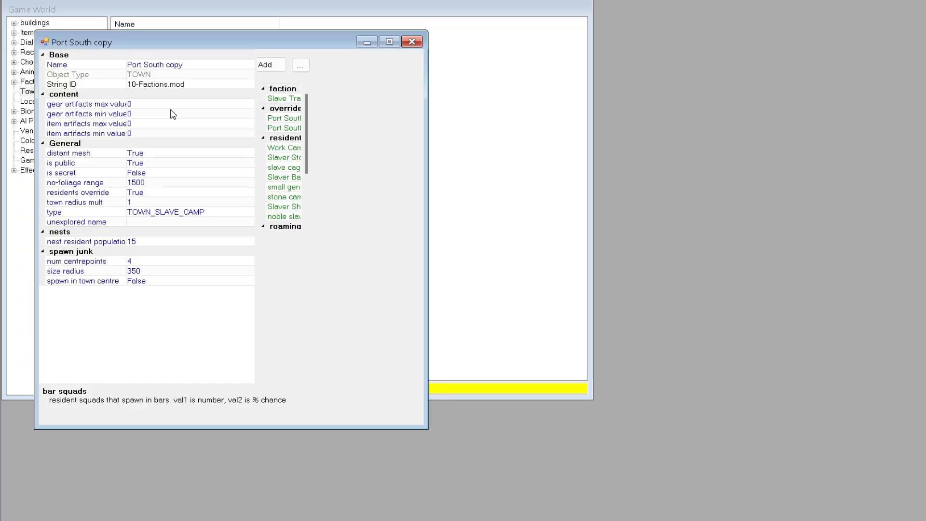
click(203, 68)
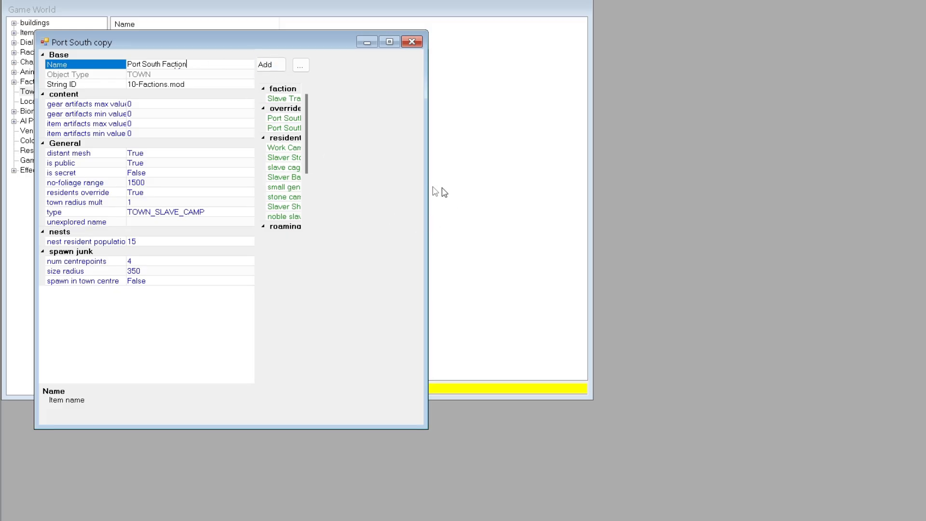
Step: Replace the Slave Traders faction reference of the Port South Faction town with a copy of that faction
drag(422, 187, 924, 190)
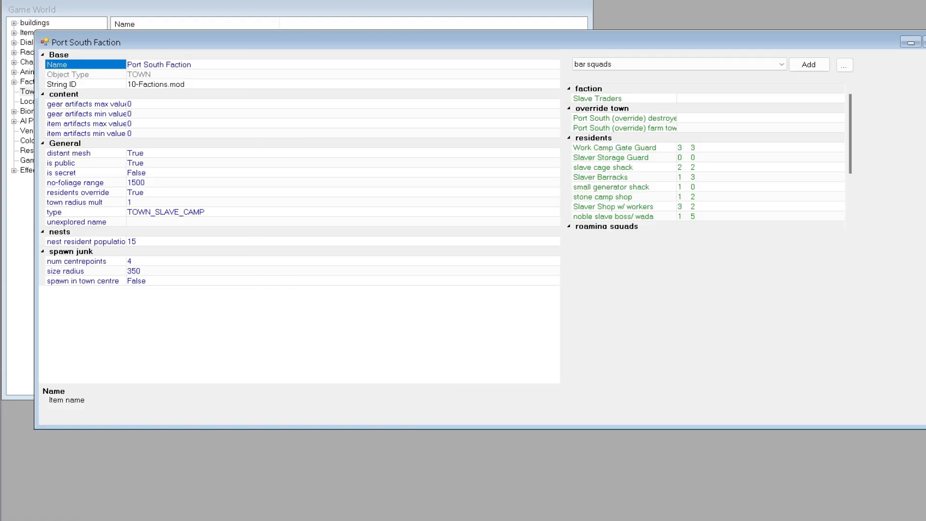
click(594, 99)
right_click(594, 100)
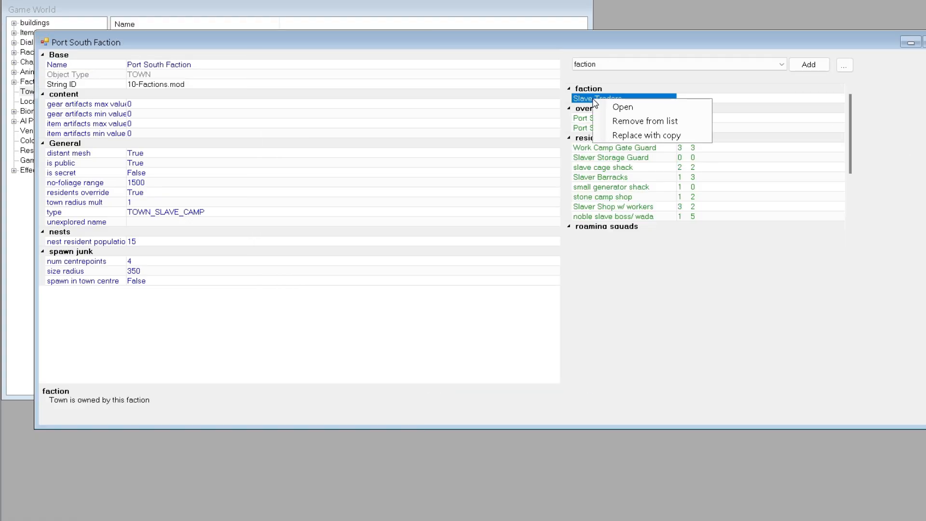
click(632, 135)
Step: Open the copied Slave Traders faction and rename it "Port South Slave Traders"
double_click(640, 99)
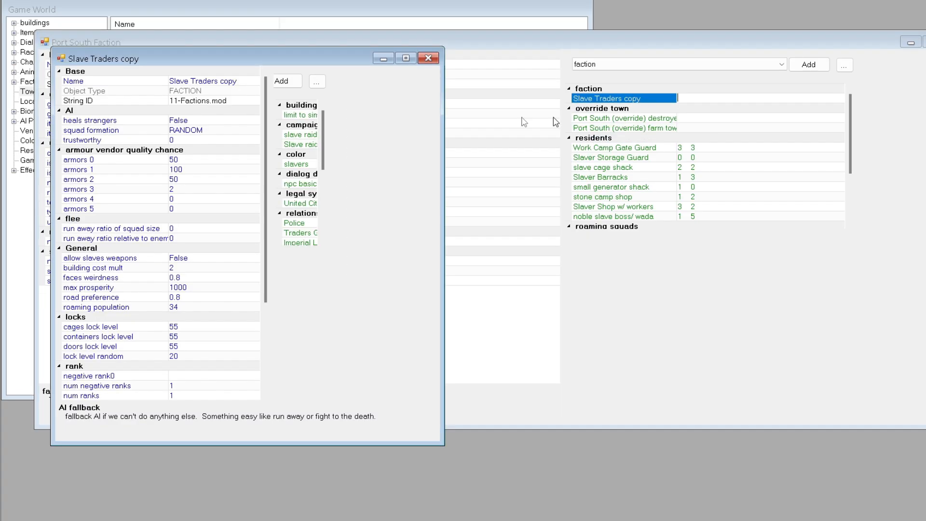
click(228, 80)
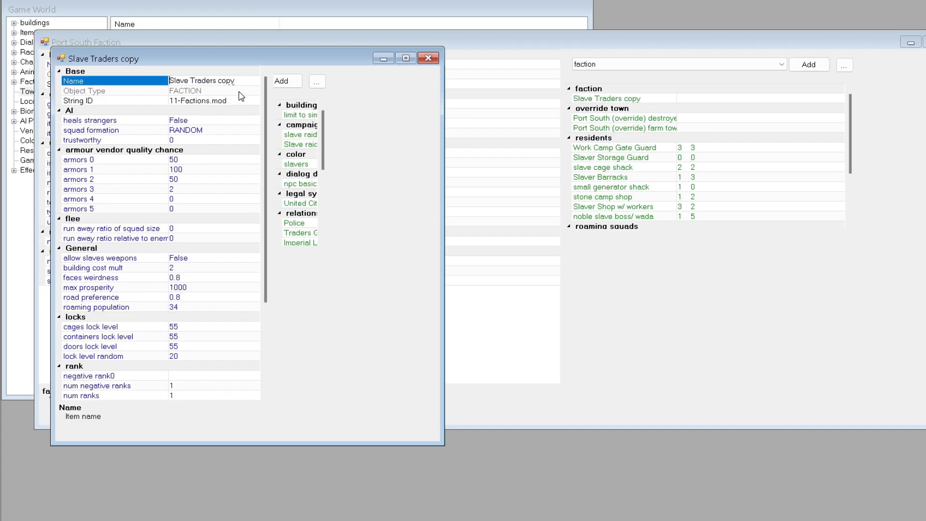
text(Port South)
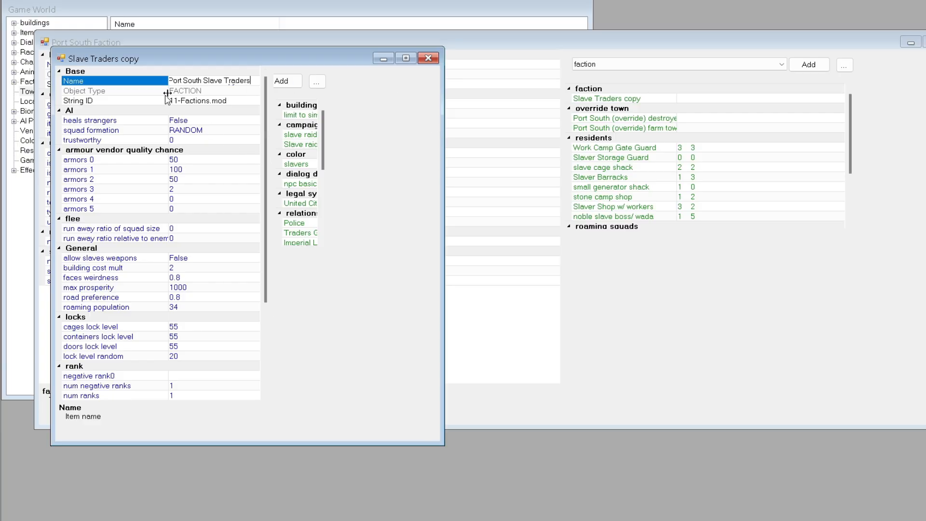
click(182, 80)
click(202, 100)
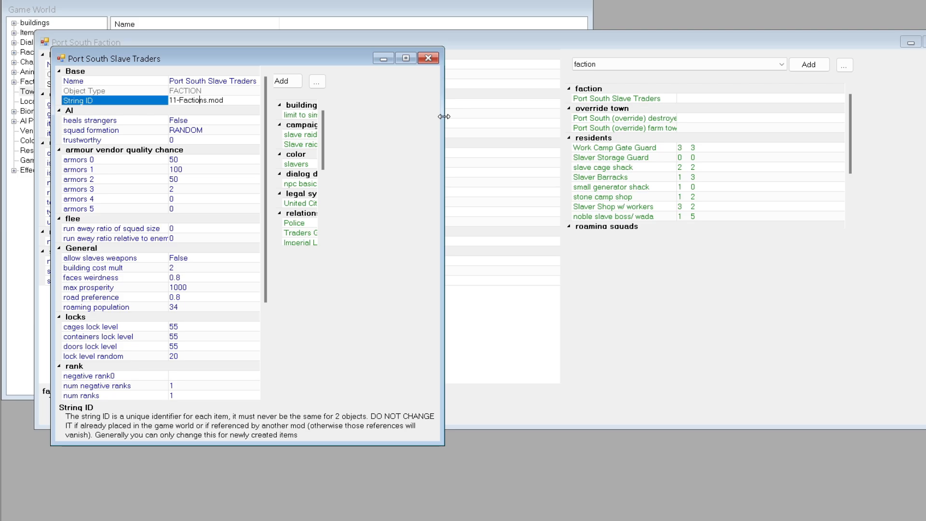
Step: Review the new faction's references, and look it up among the factions with the filter "port s"
drag(444, 116, 704, 117)
scroll(511, 164, down, 6)
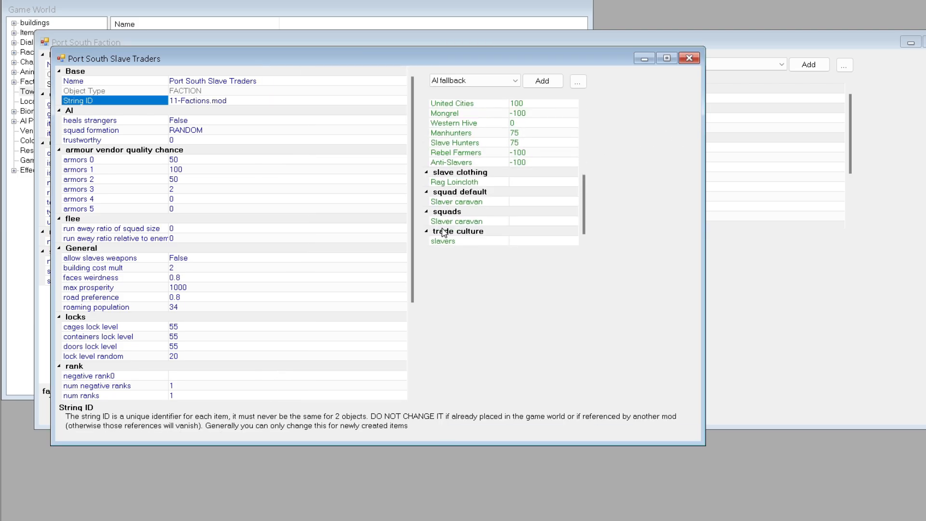
scroll(444, 191, up, 5)
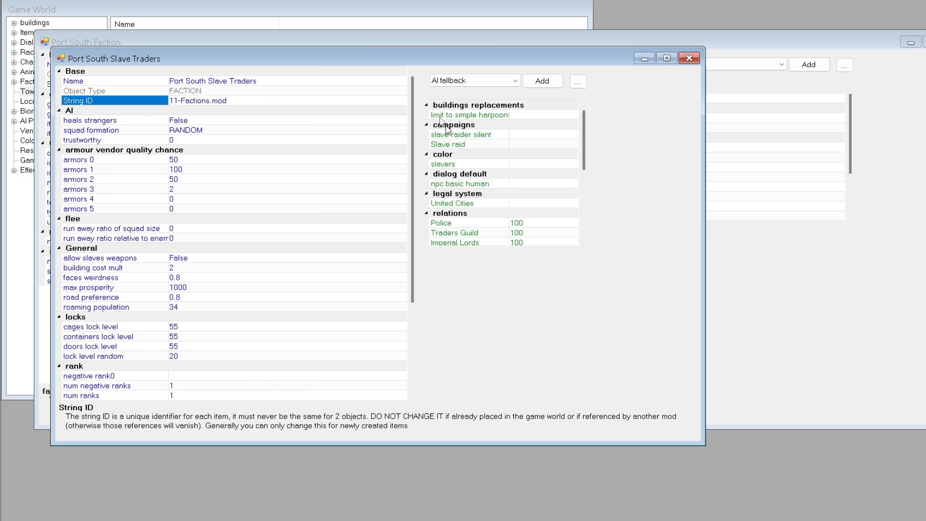
click(28, 84)
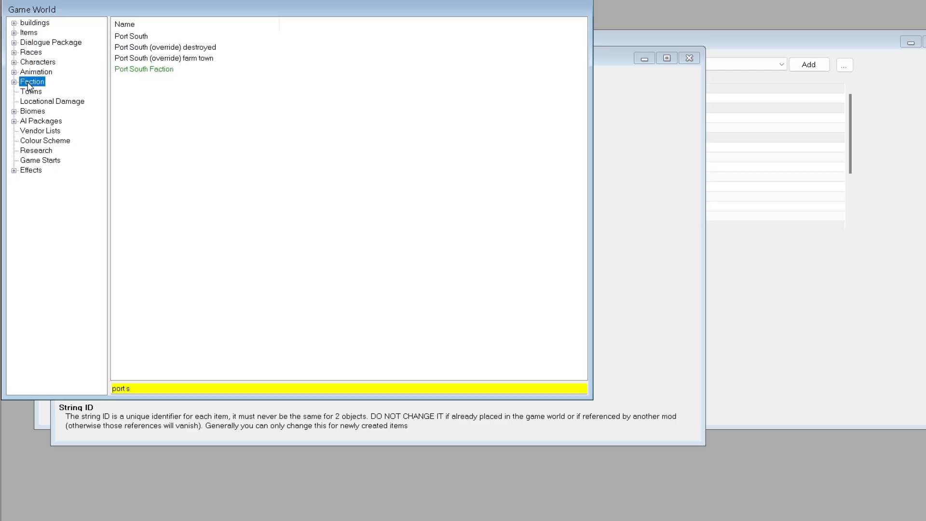
click(177, 390)
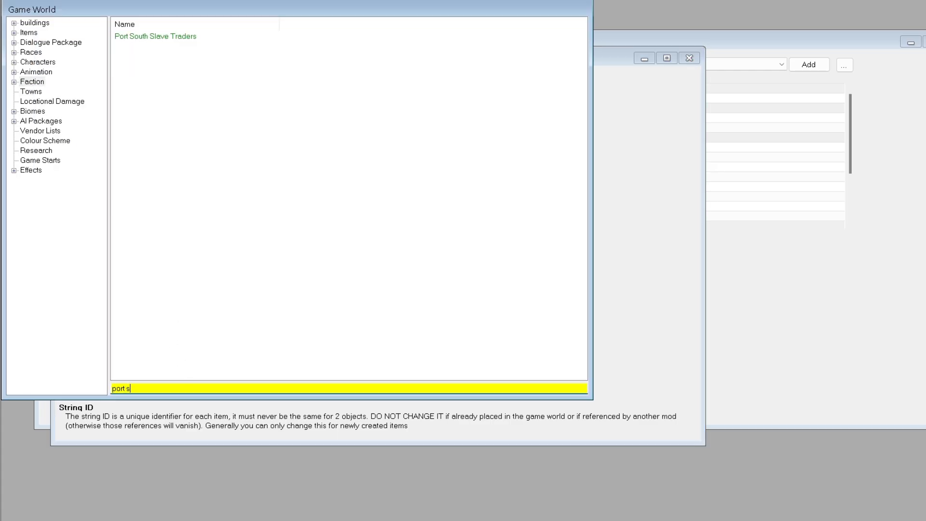
double_click(158, 37)
Step: Add Slave Traders to the relations of the Port South Slave Traders faction with a value of 100
scroll(450, 201, down, 4)
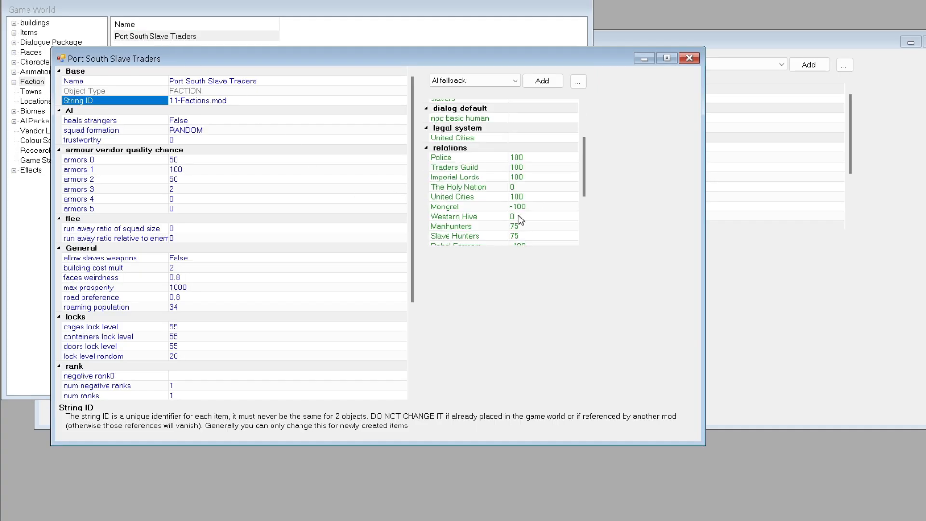
click(451, 190)
click(545, 80)
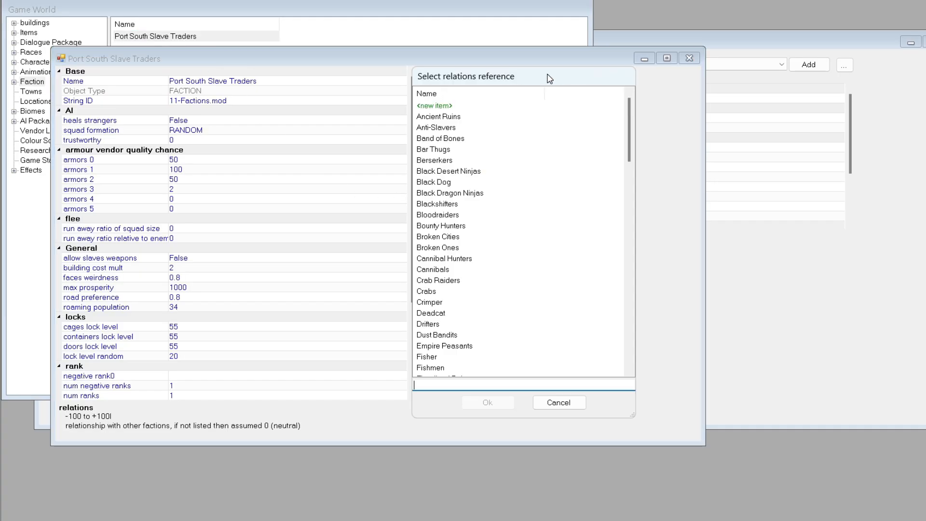
text(slave)
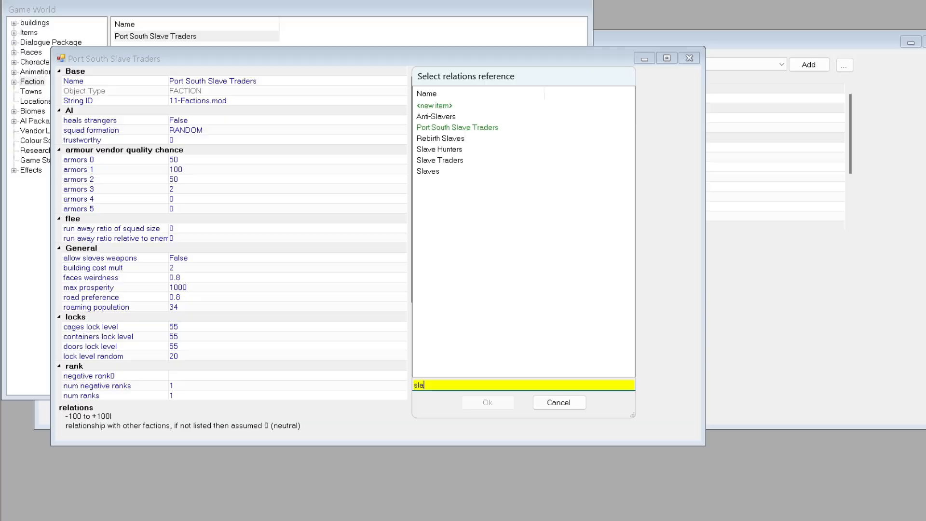
double_click(451, 161)
click(517, 200)
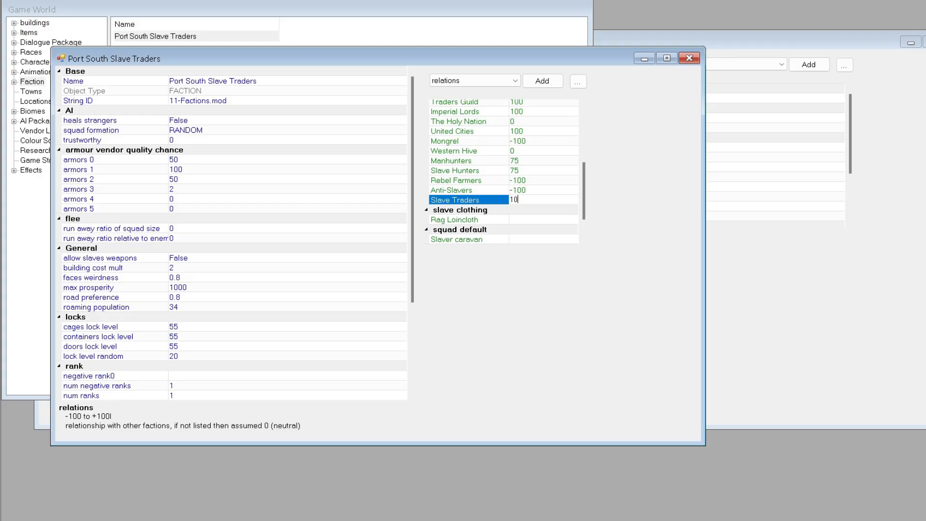
text(100)
click(439, 163)
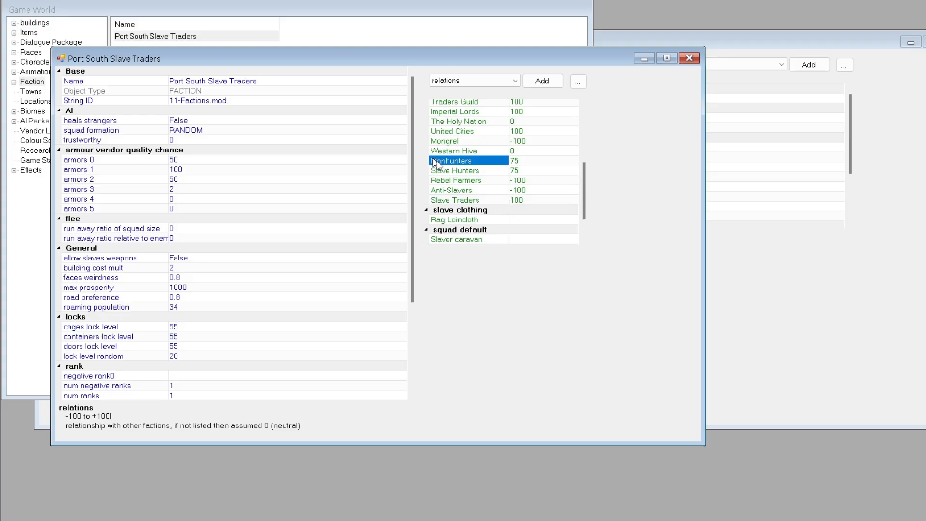
Step: Open the original Slave Traders faction from the relations of Port South Slave Traders
double_click(453, 201)
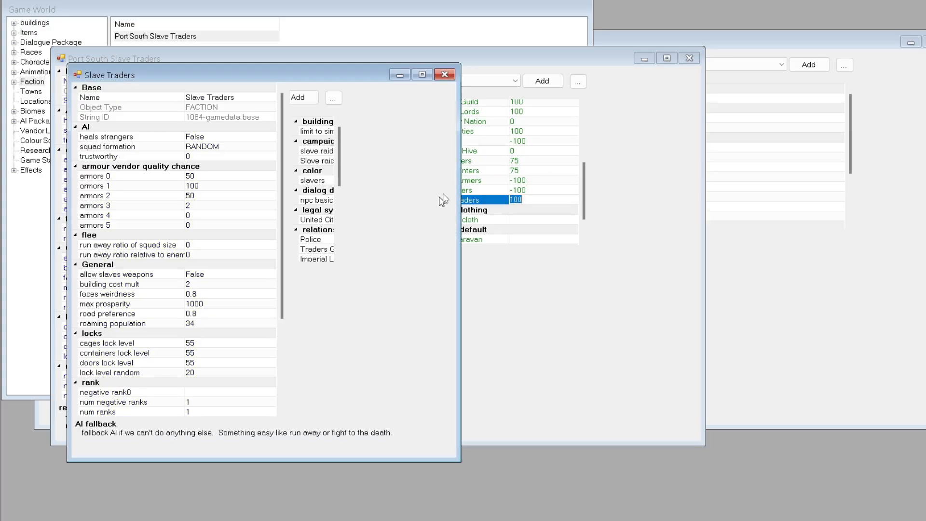
click(447, 181)
double_click(448, 200)
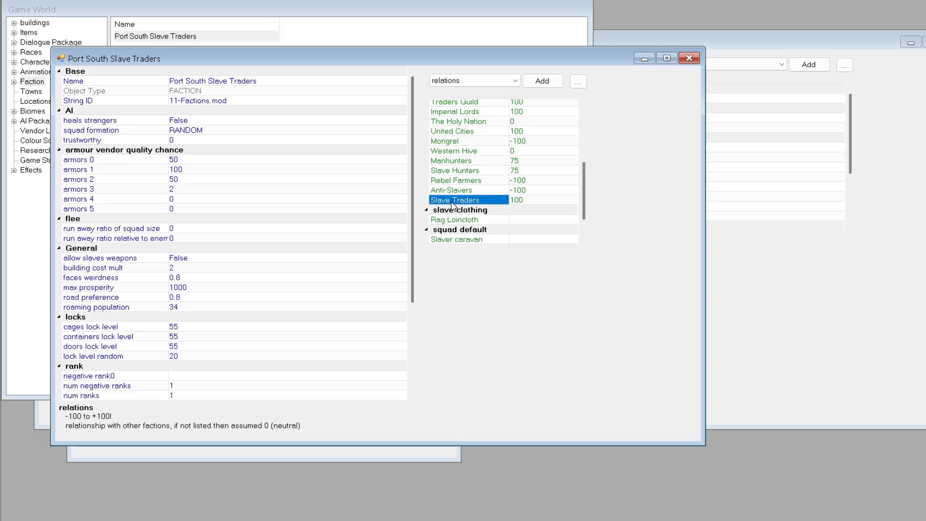
drag(457, 189, 779, 188)
Step: Add Port South Slave Traders to the original Slave Traders faction's relations with a value of 100
scroll(540, 217, down, 4)
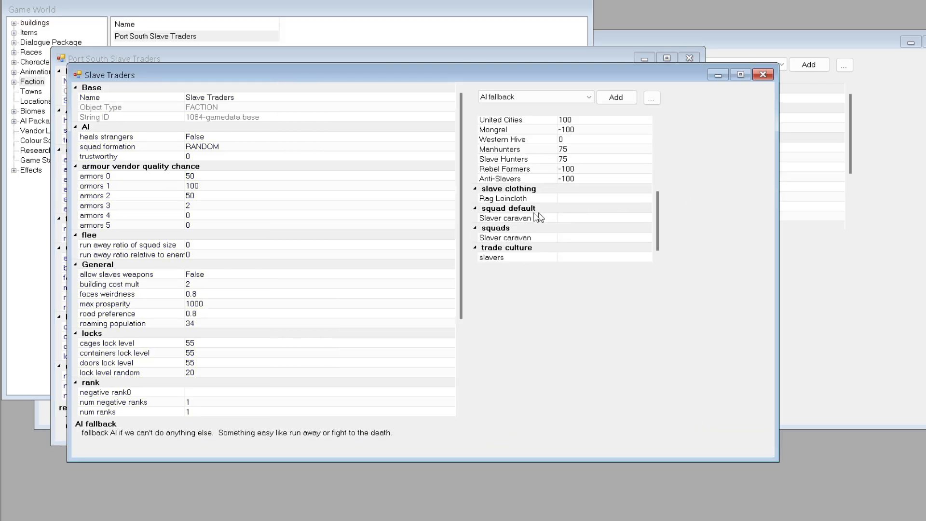
click(503, 179)
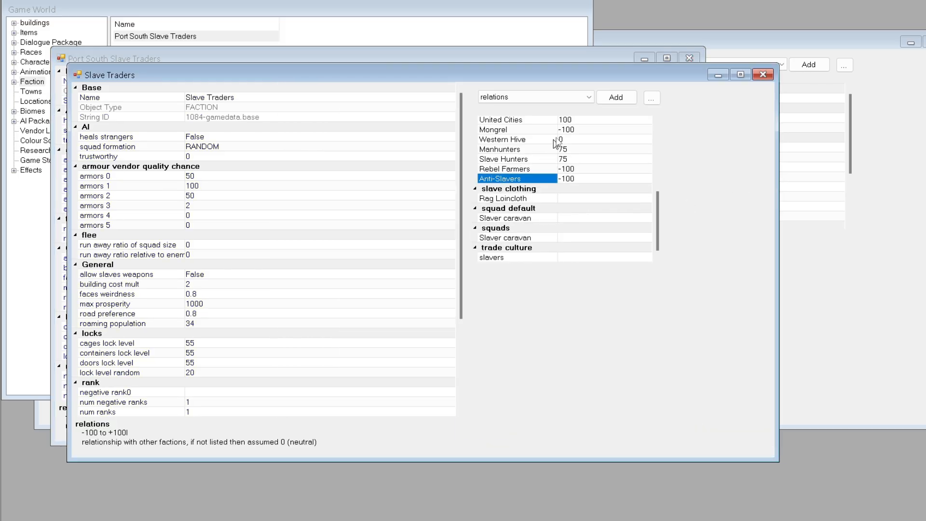
click(616, 97)
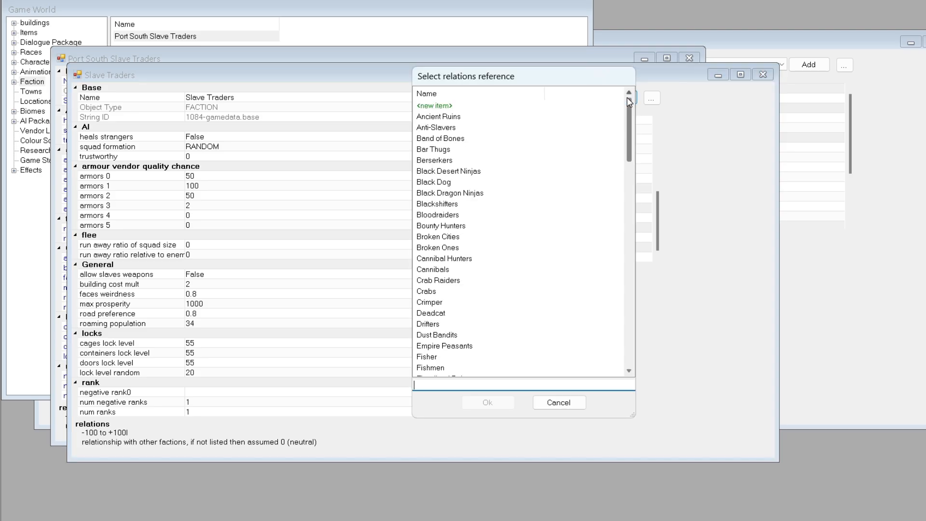
text(port)
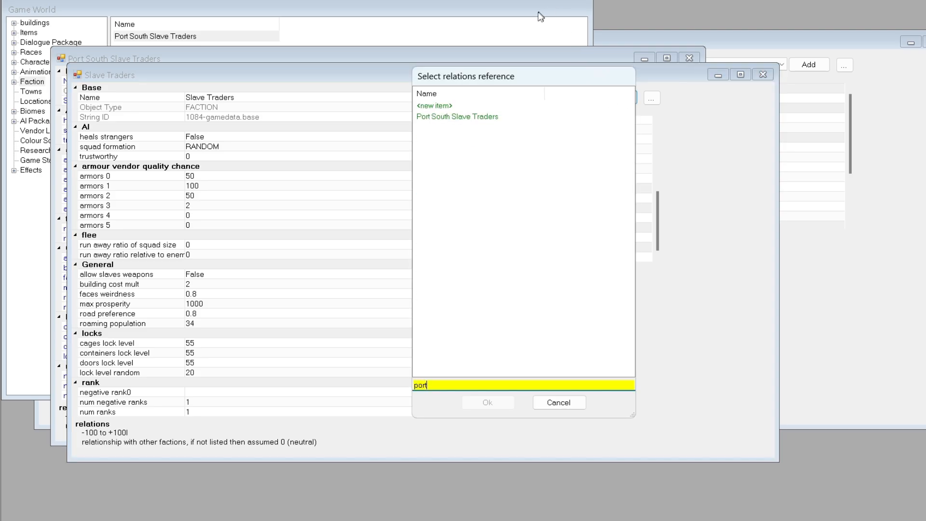
double_click(428, 117)
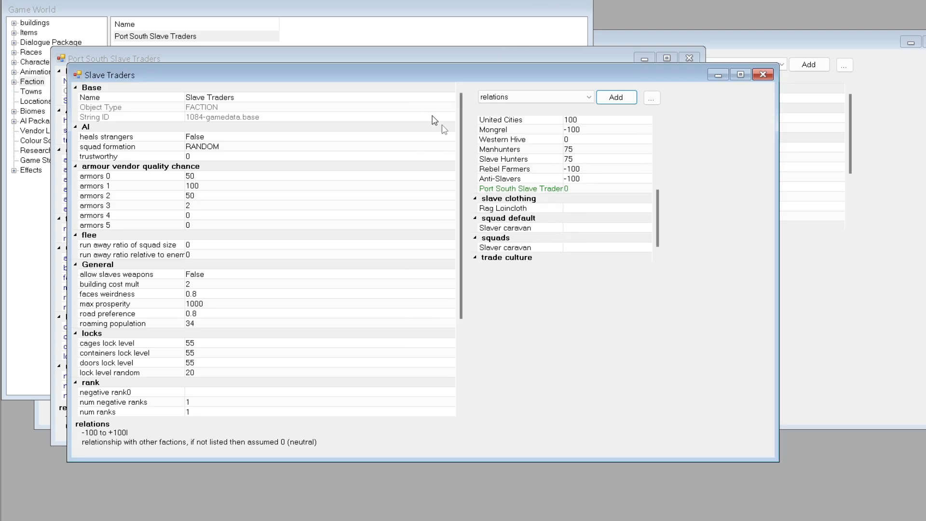
click(567, 188)
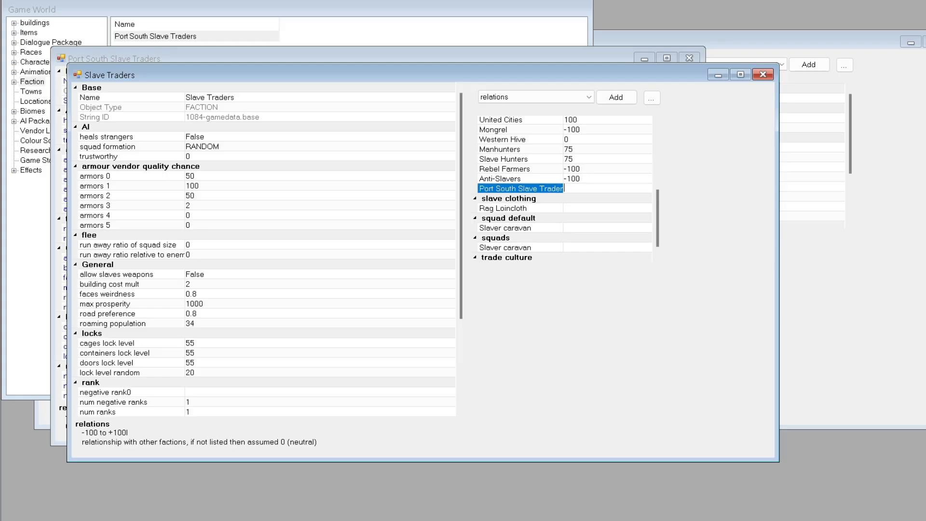
click(526, 180)
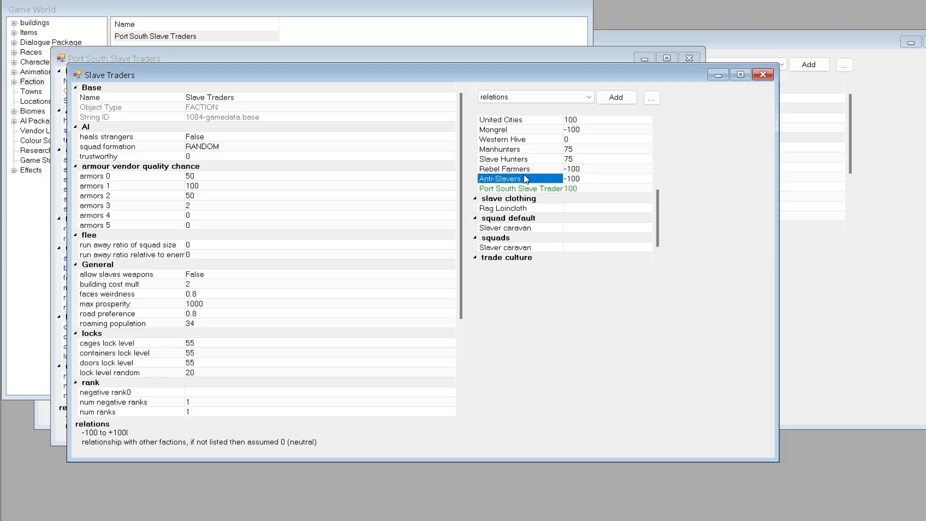
Step: Close both slave trader faction windows and open the noble slave boss/ wada resident of the Port South Faction town
click(763, 75)
click(690, 58)
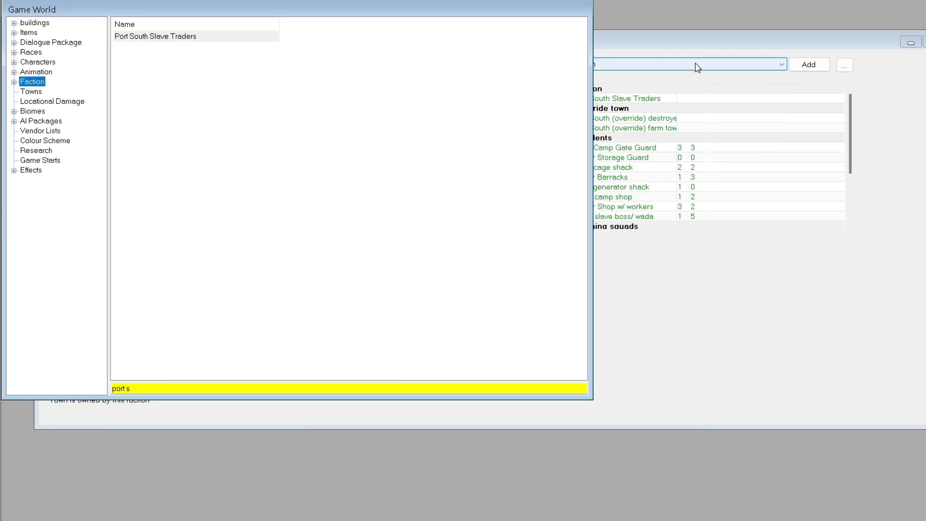
click(734, 38)
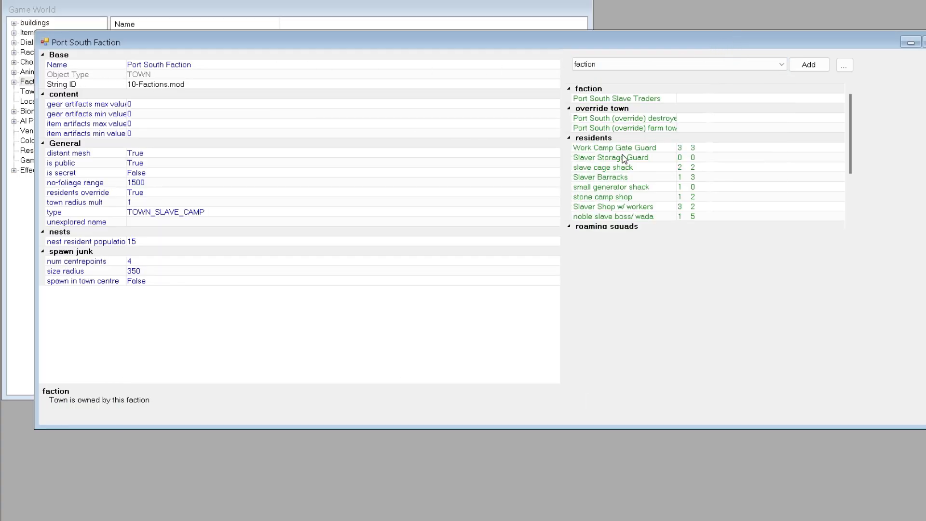
scroll(621, 162, down, 2)
double_click(593, 154)
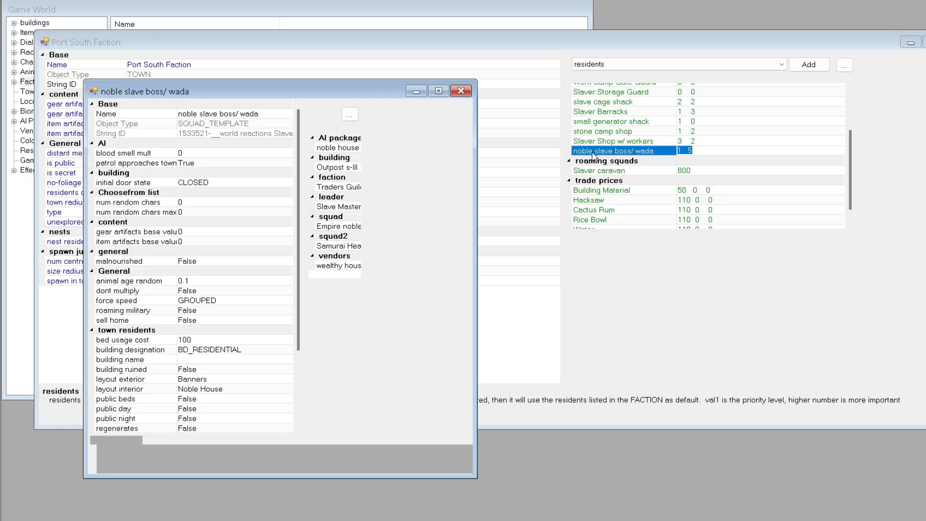
drag(476, 167, 867, 161)
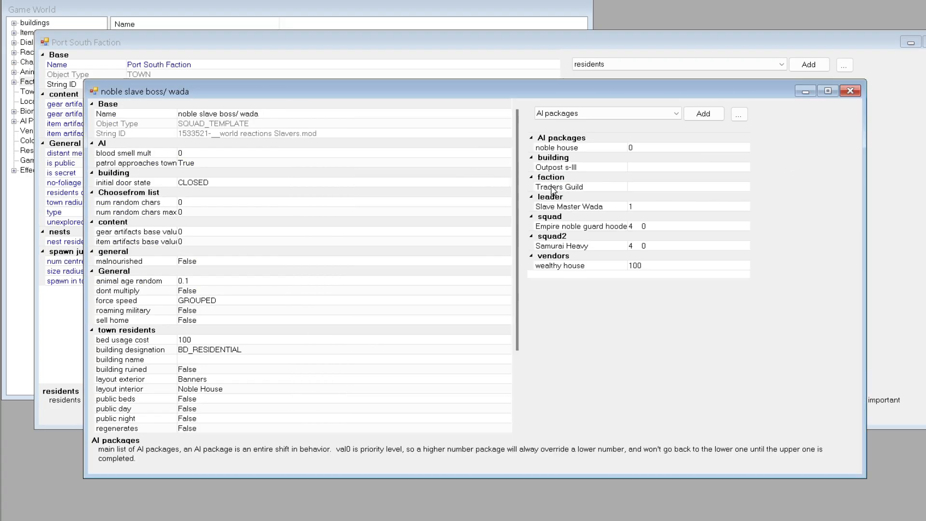
Step: Replace the Traders Guild faction of the noble slave boss/ wada squad with a copy
click(553, 189)
right_click(553, 189)
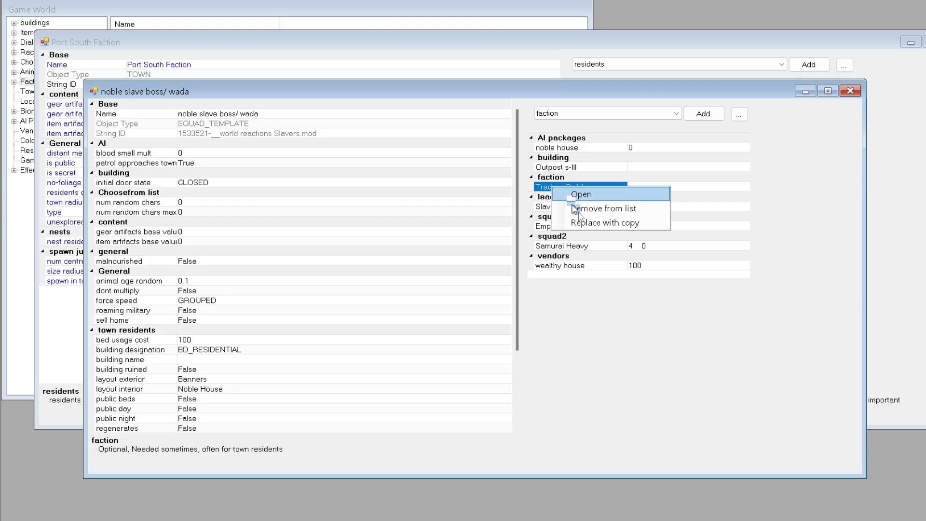
click(588, 224)
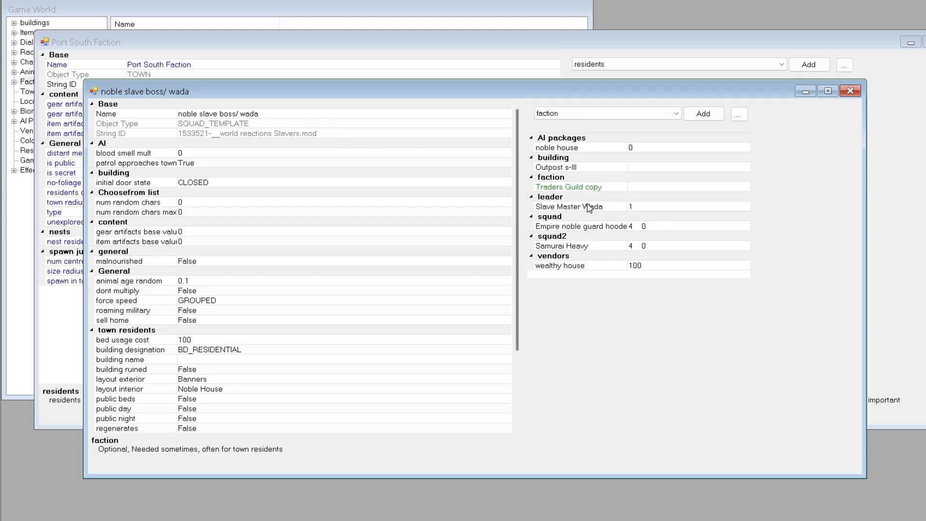
Step: Rename the copied Traders Guild faction as Port South Traders Guild
double_click(577, 188)
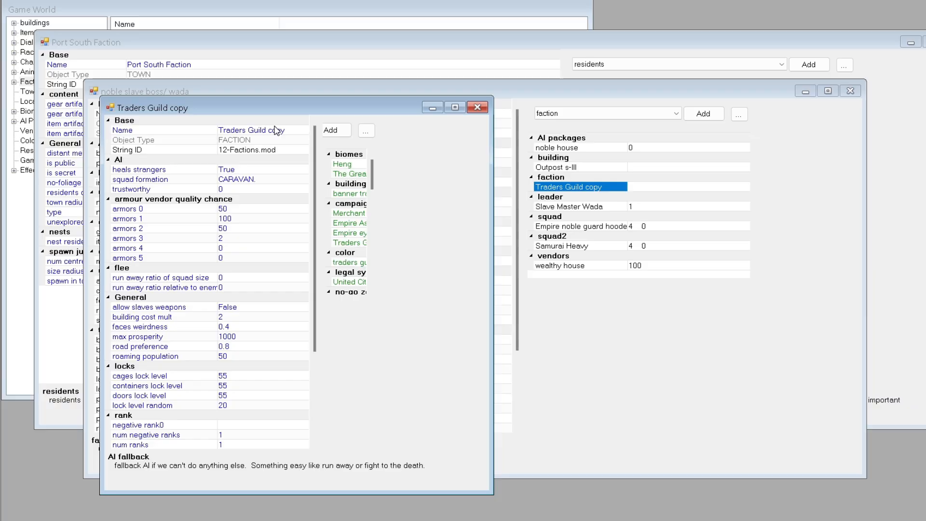
click(275, 130)
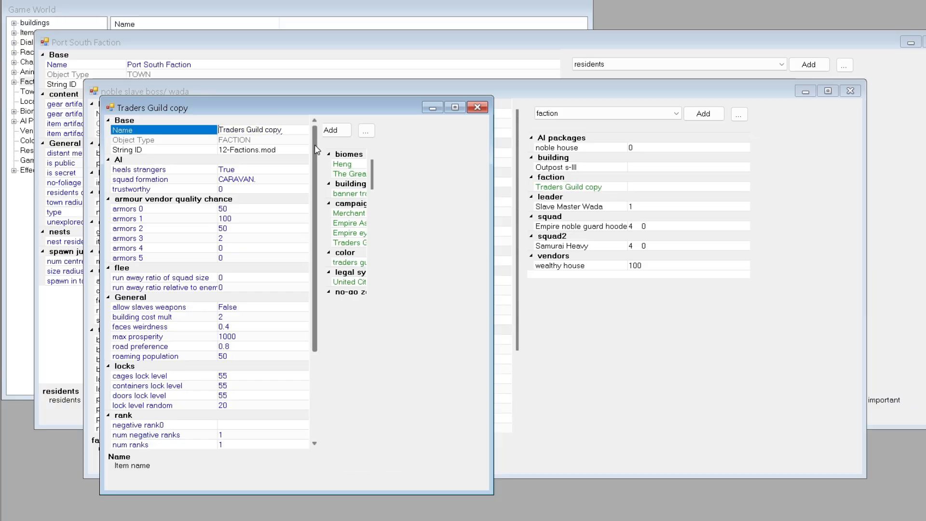
key(Home)
text(Po)
text(rt Spi)
key(BackSpace)
key(BackSpace)
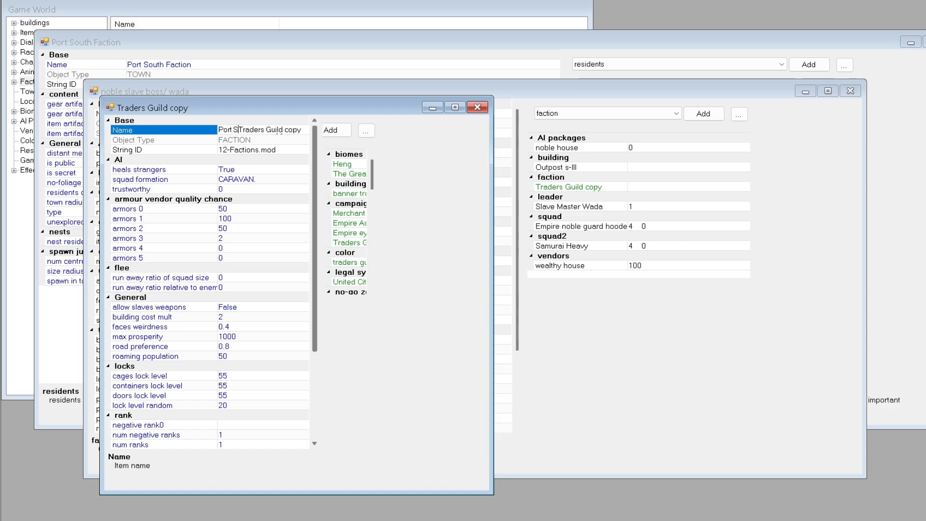
text(outh)
key(Return)
click(285, 151)
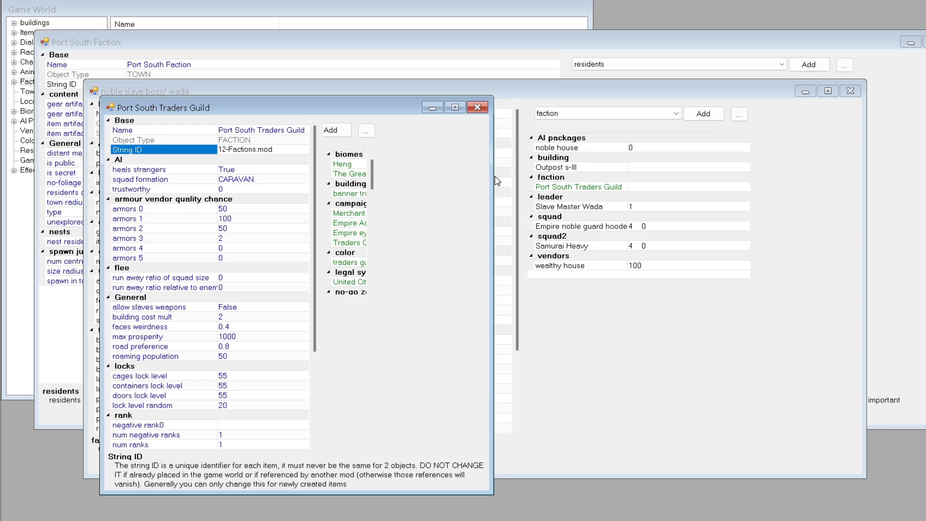
Step: Add Port South Traders Guild to the relations of the Port South Traders Guild faction with a value of 100
drag(493, 181, 925, 178)
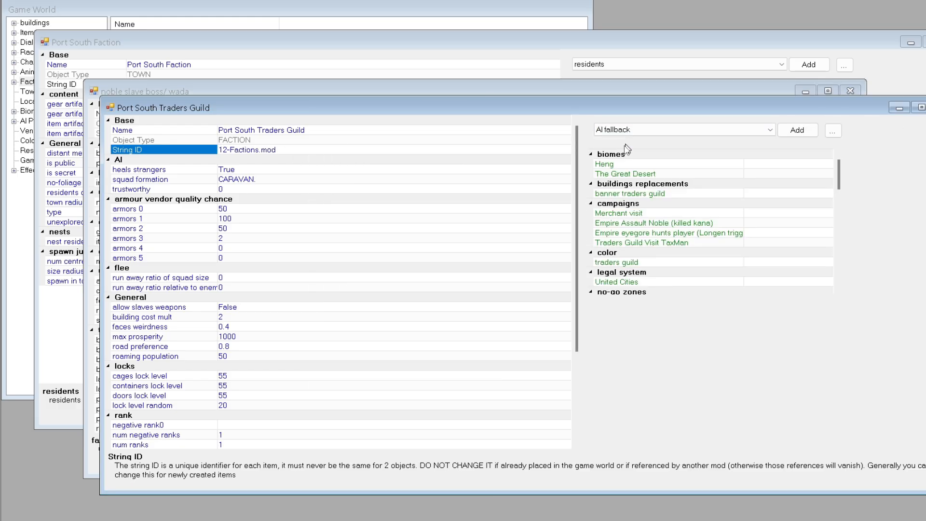
scroll(622, 233, down, 10)
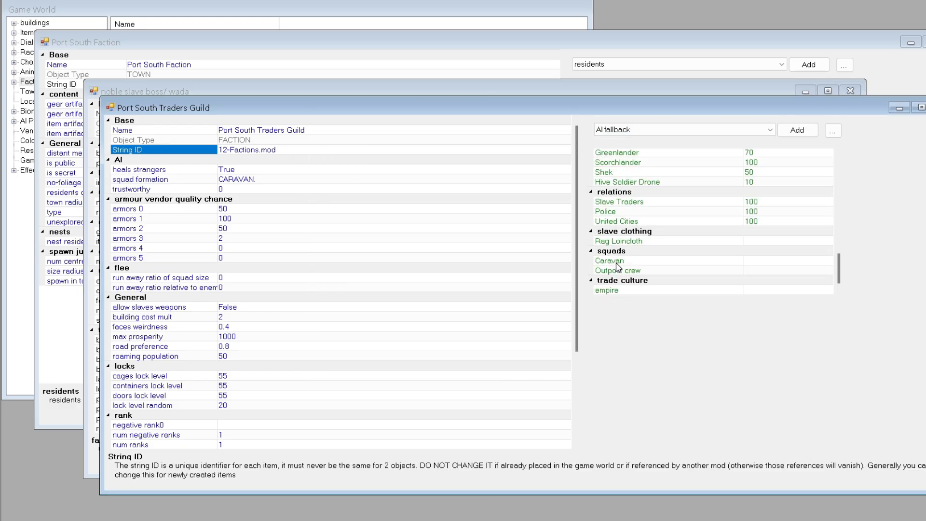
scroll(618, 267, up, 10)
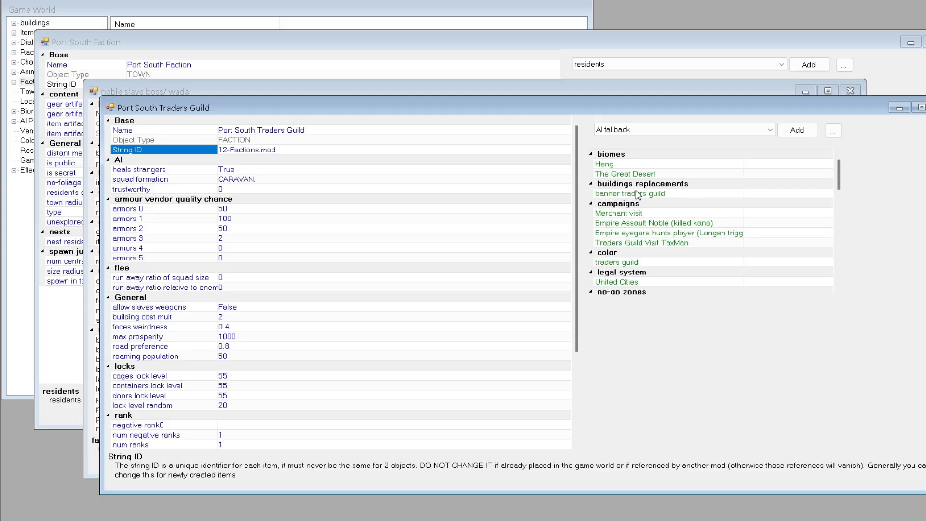
scroll(639, 191, down, 2)
scroll(657, 185, down, 4)
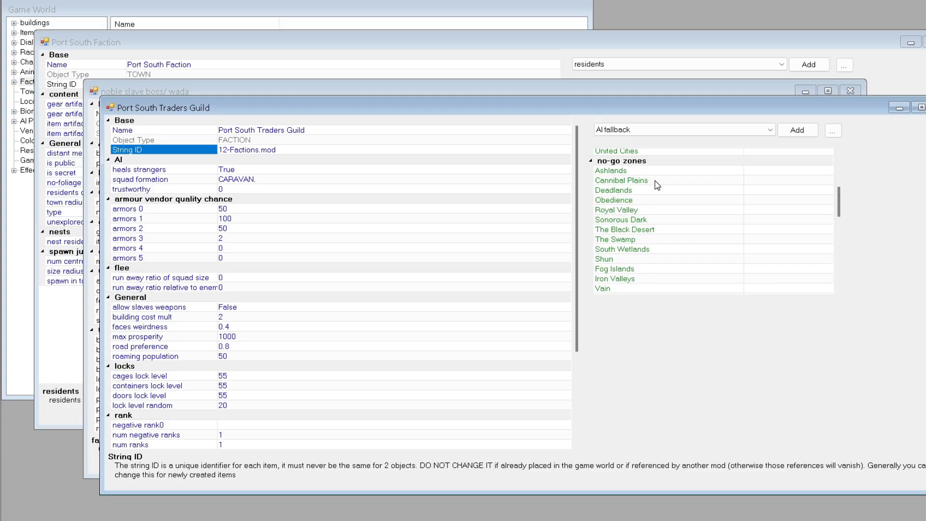
scroll(657, 185, down, 5)
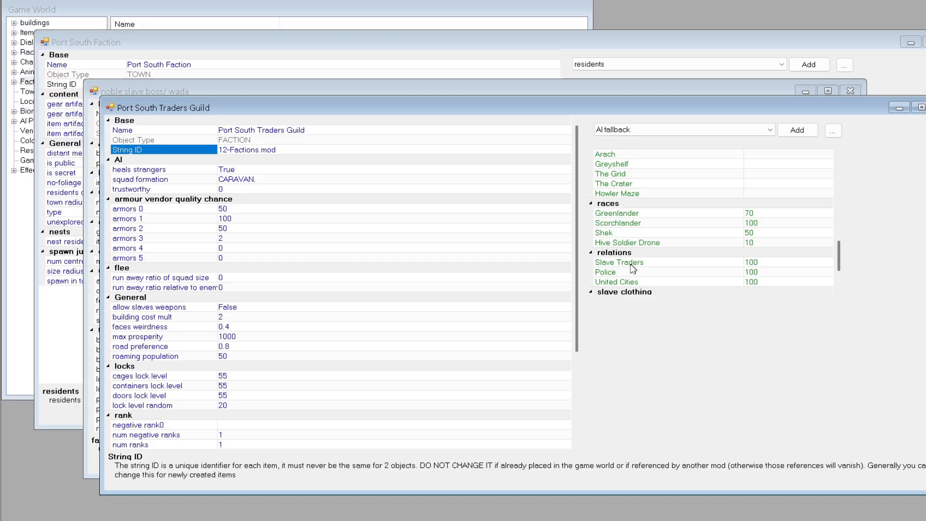
click(624, 284)
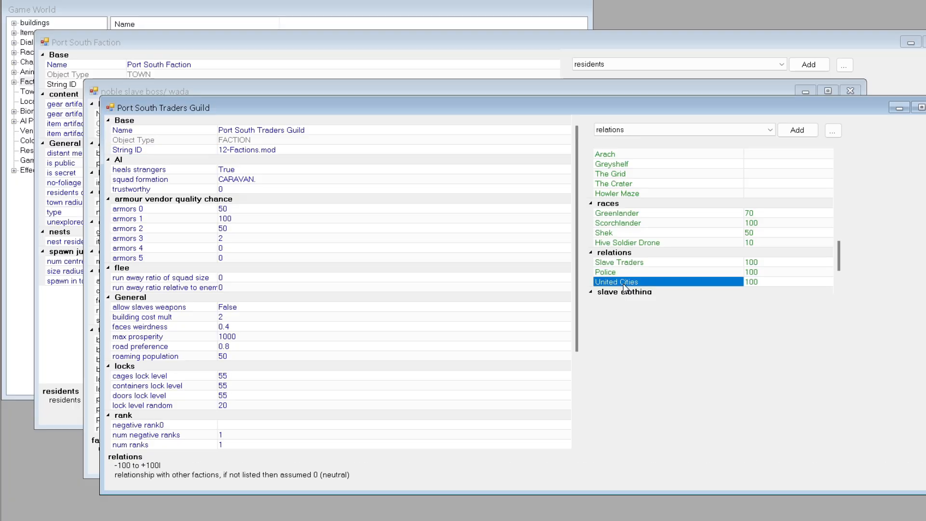
click(793, 132)
text(port)
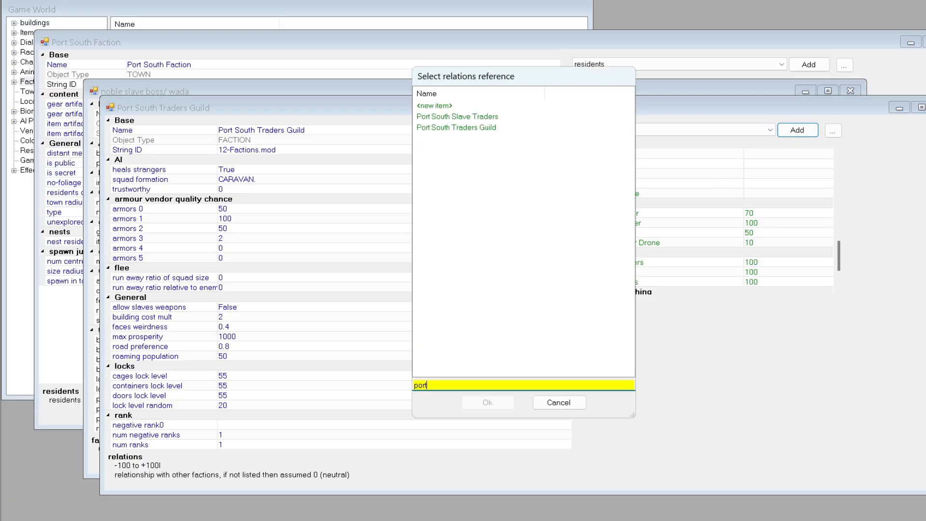
click(437, 128)
double_click(437, 129)
click(767, 291)
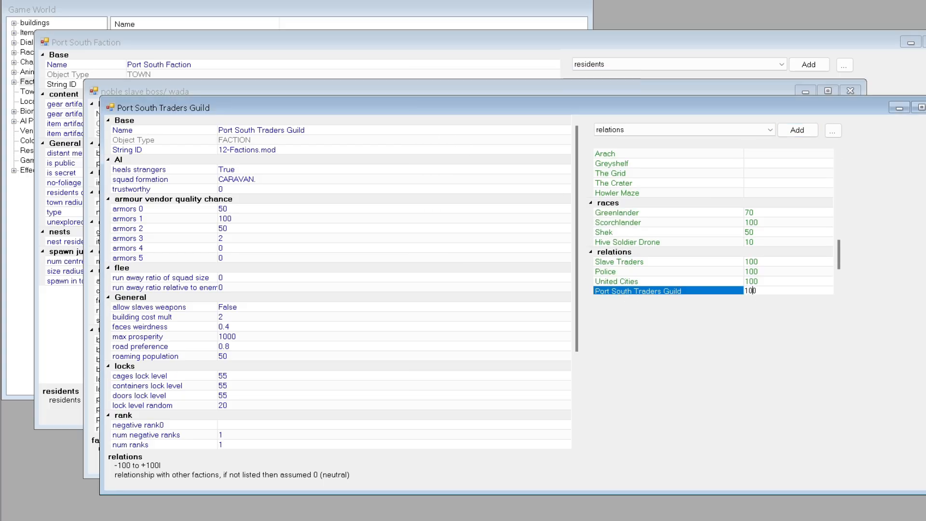
click(663, 293)
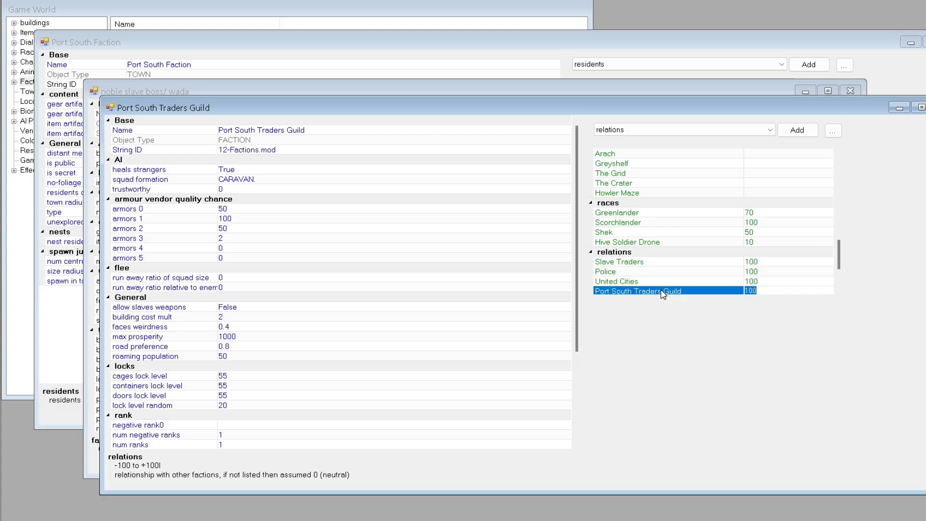
Step: Open the United Cities faction from the relations of Port South Traders Guild and look through its references
click(673, 282)
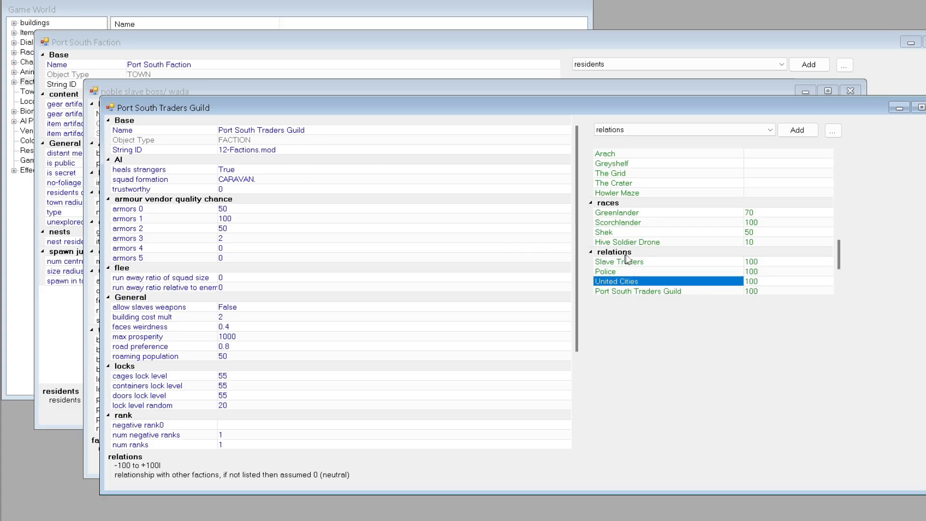
double_click(621, 286)
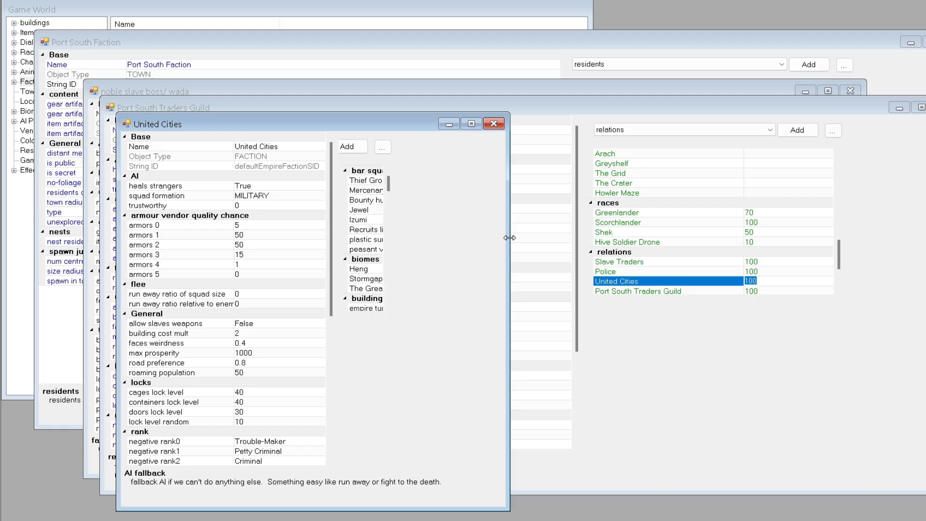
drag(509, 244, 899, 234)
scroll(656, 243, down, 5)
scroll(656, 243, up, 5)
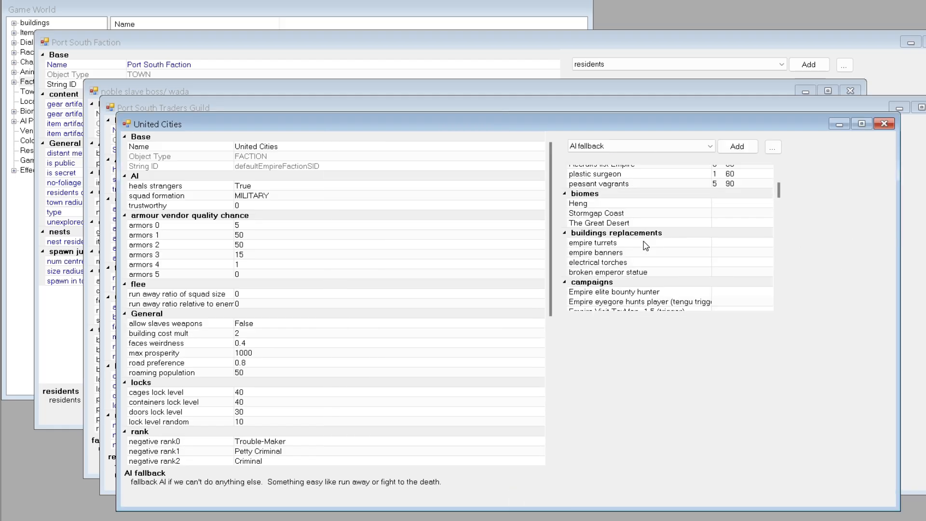
scroll(653, 243, down, 12)
scroll(630, 289, down, 2)
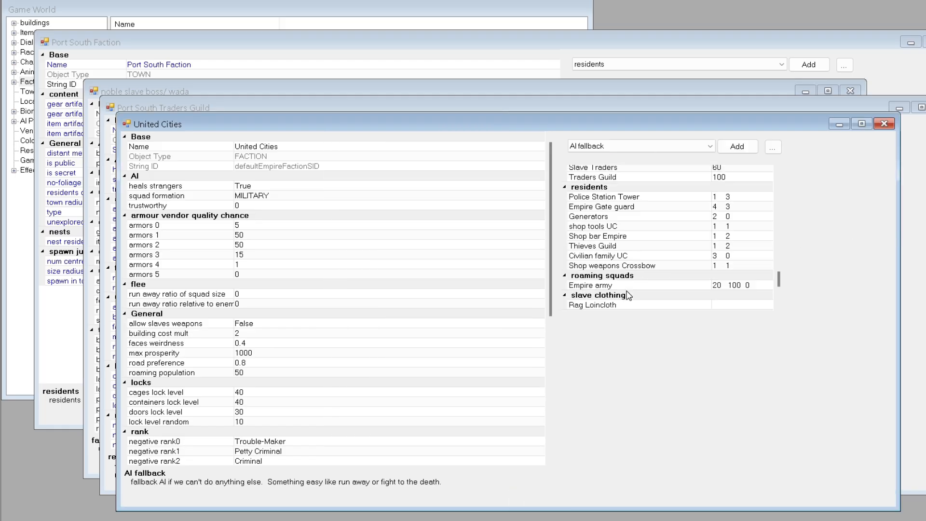
scroll(610, 254, down, 4)
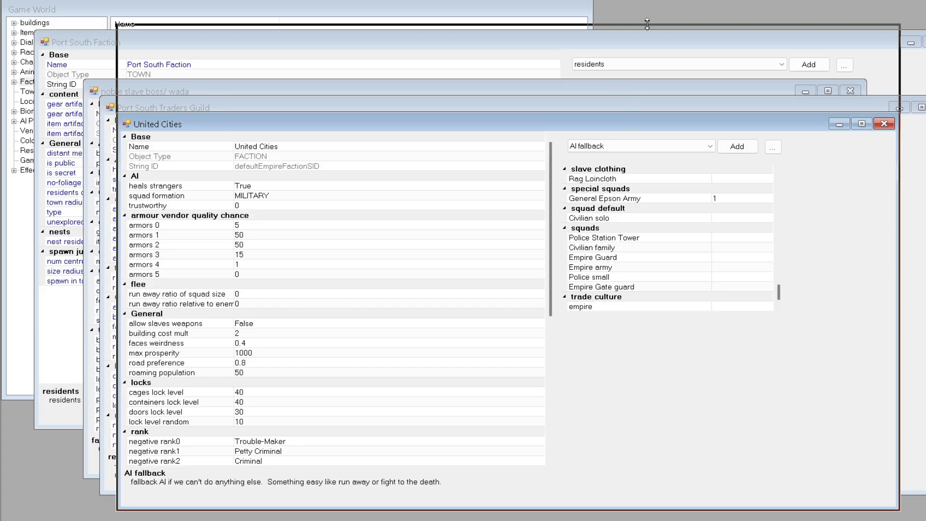
drag(630, 112, 630, 10)
scroll(627, 162, up, 5)
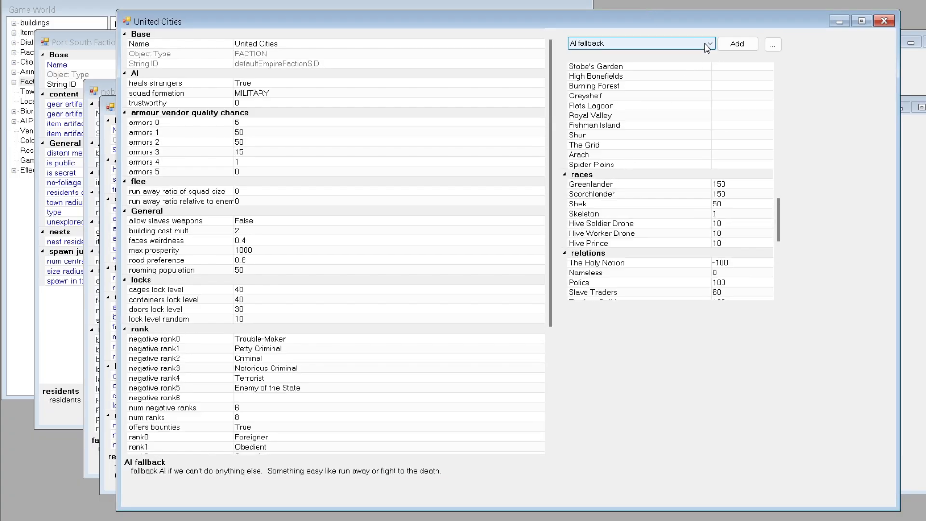
Step: Add Port South Slave Traders and Port South Traders Guild to the relations of the United Cities faction
click(708, 45)
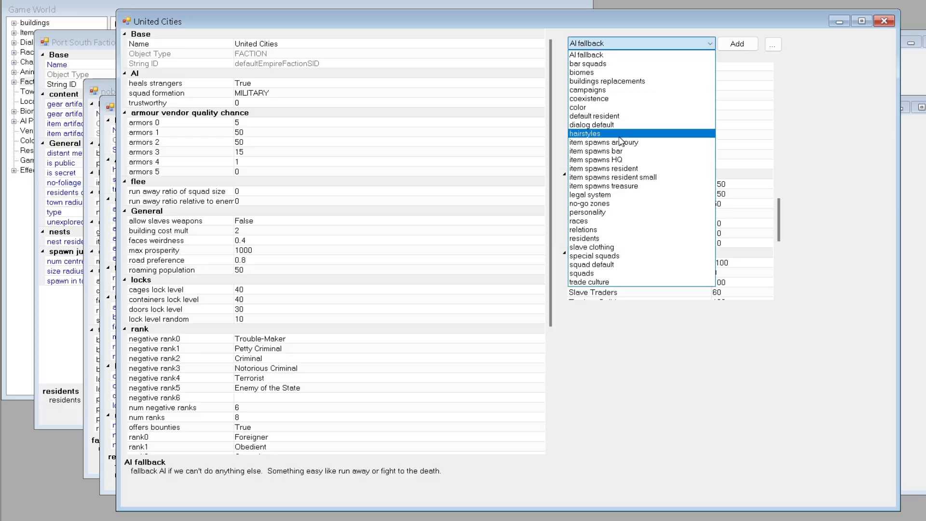
click(578, 231)
click(736, 45)
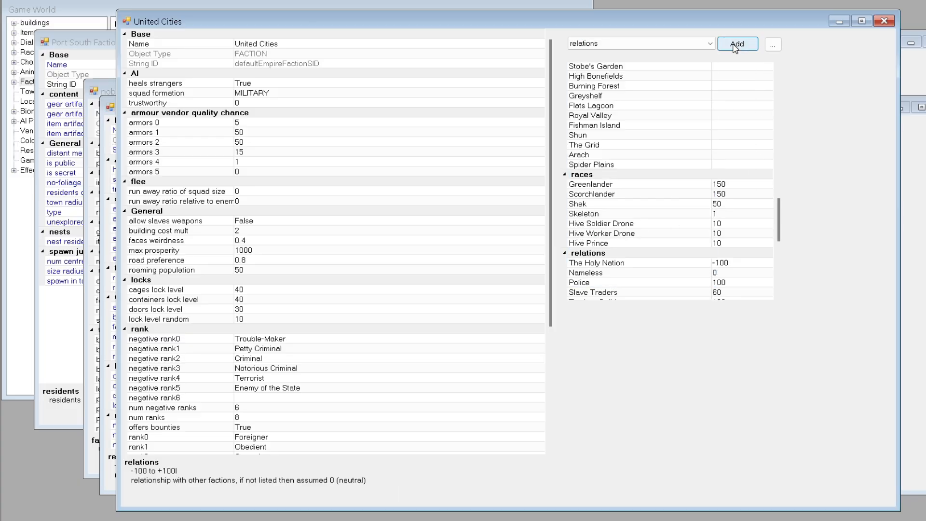
text(port)
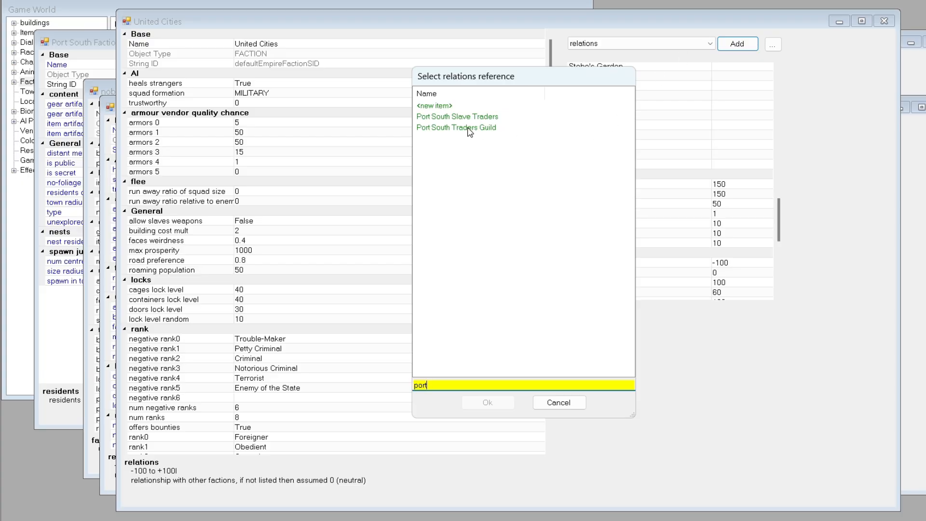
drag(456, 127, 456, 115)
click(502, 405)
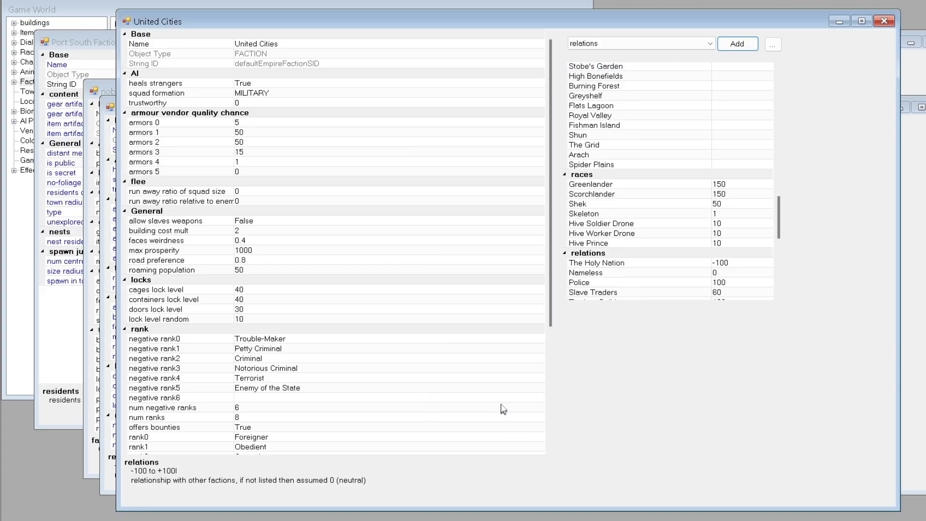
Step: Set the United Cities relations with Port South Slave Traders and Port South Traders Guild to 100 each
scroll(651, 251, up, 20)
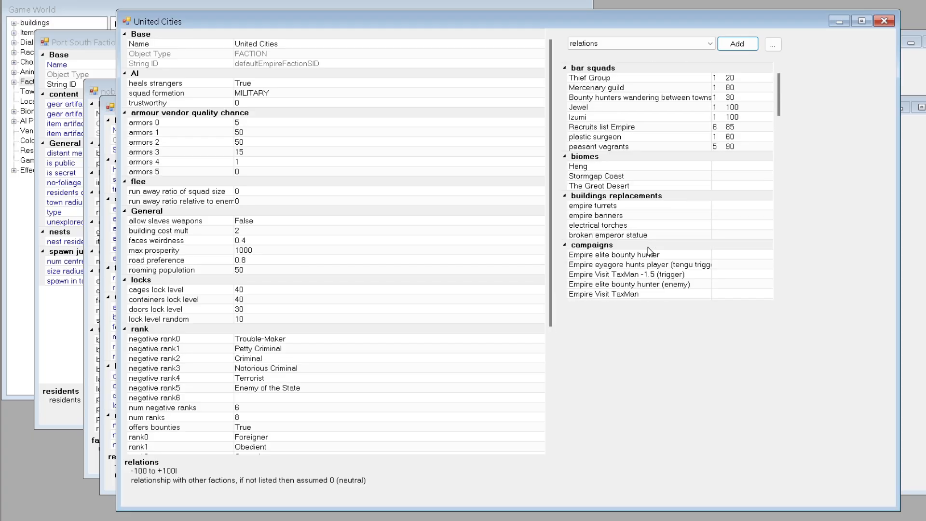
scroll(651, 251, down, 15)
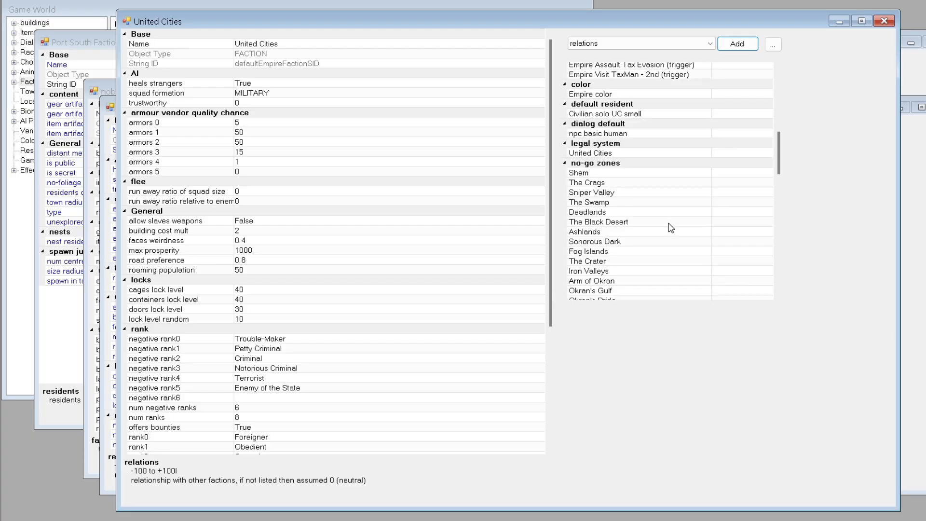
scroll(671, 227, down, 15)
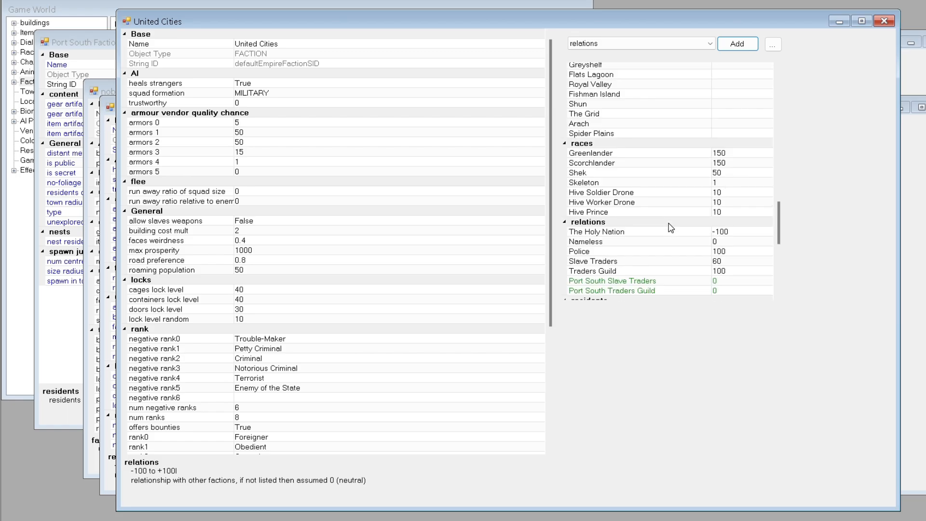
click(734, 149)
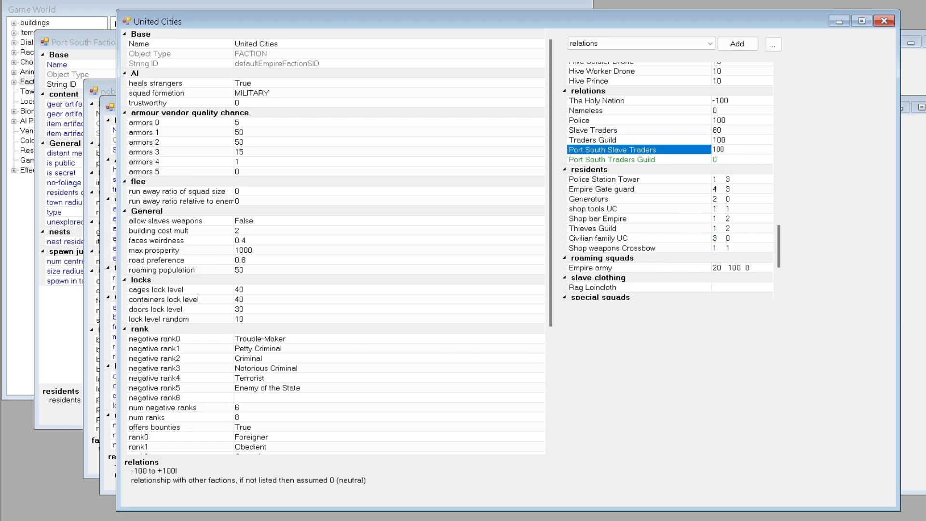
click(730, 160)
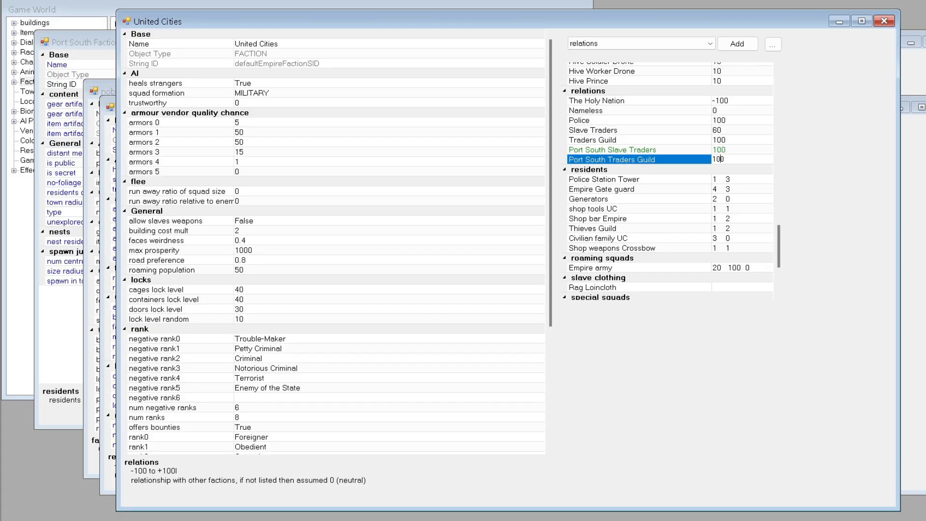
click(450, 92)
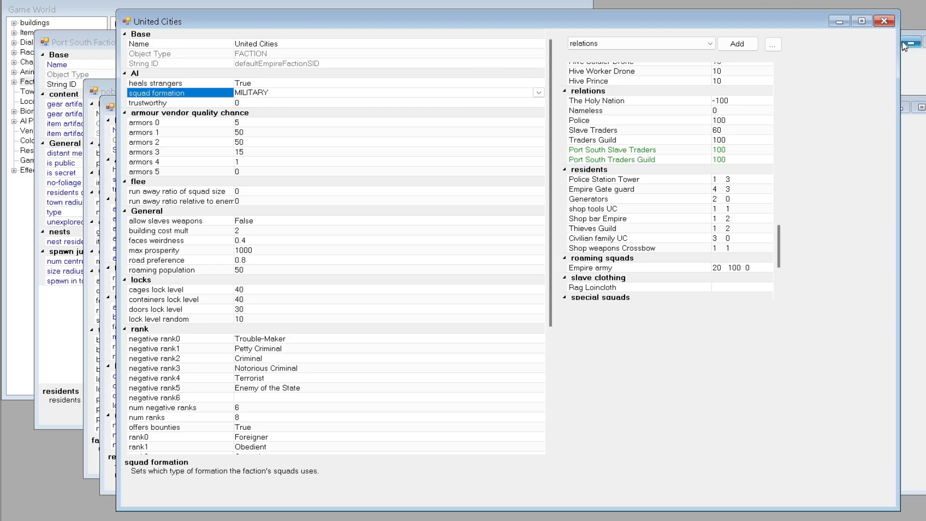
Step: Close the United Cities, Port South Traders Guild, noble slave boss/ wada and Port South Faction record windows
click(884, 21)
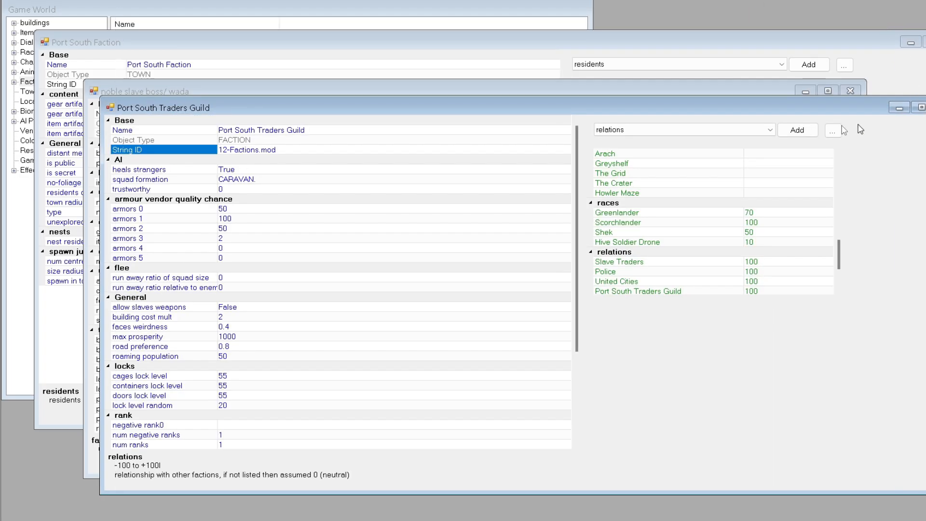
click(924, 107)
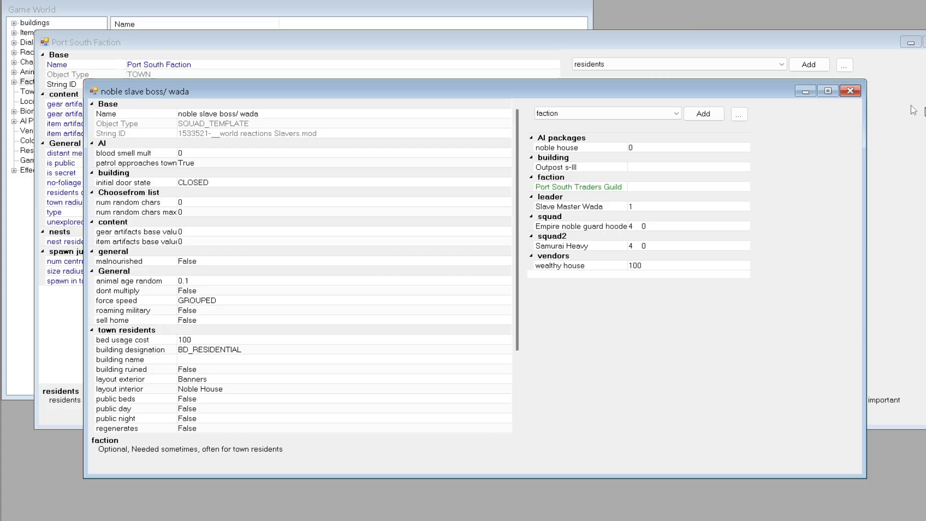
click(850, 92)
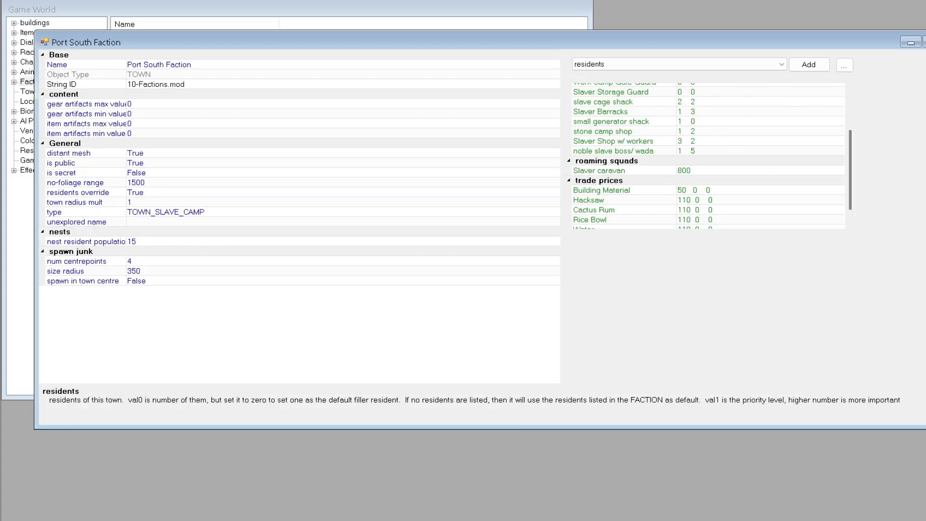
scroll(757, 111, up, 5)
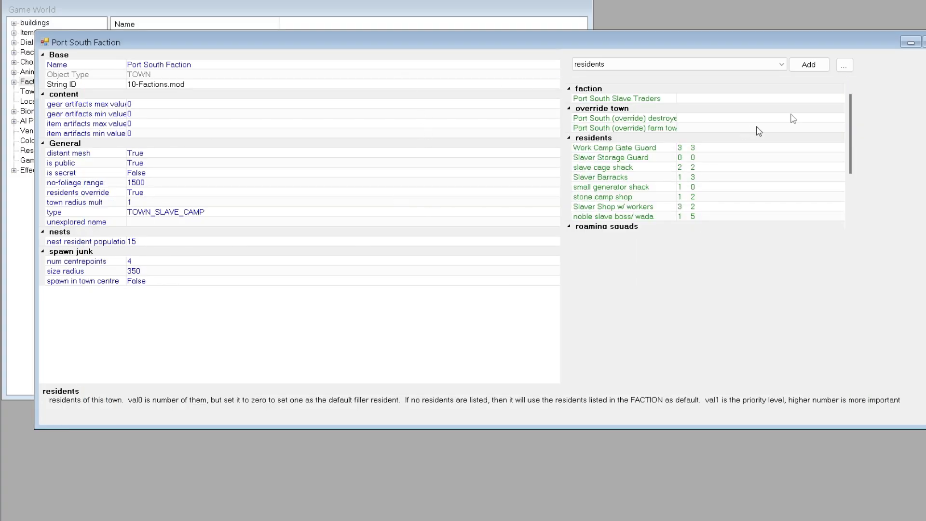
click(924, 43)
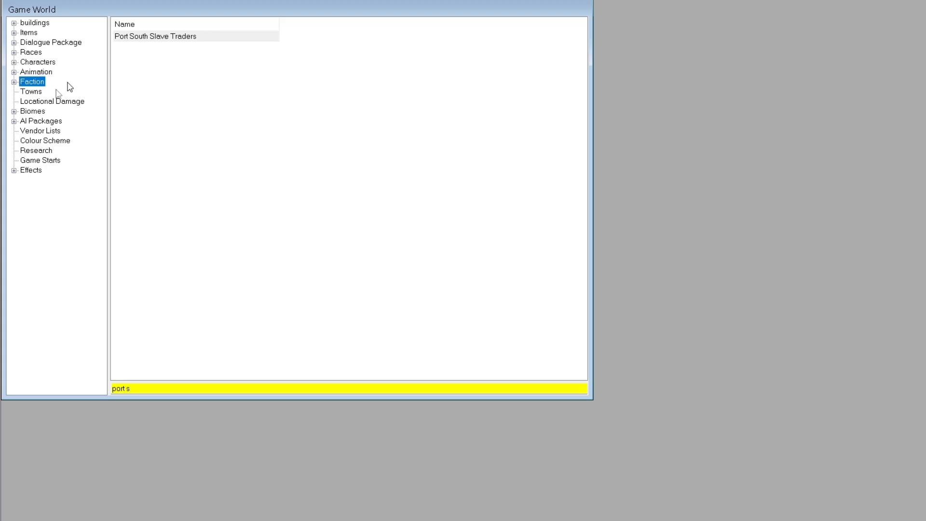
Step: Open the Port South Faction town and widen its window to show the residents and other references
click(32, 92)
double_click(133, 70)
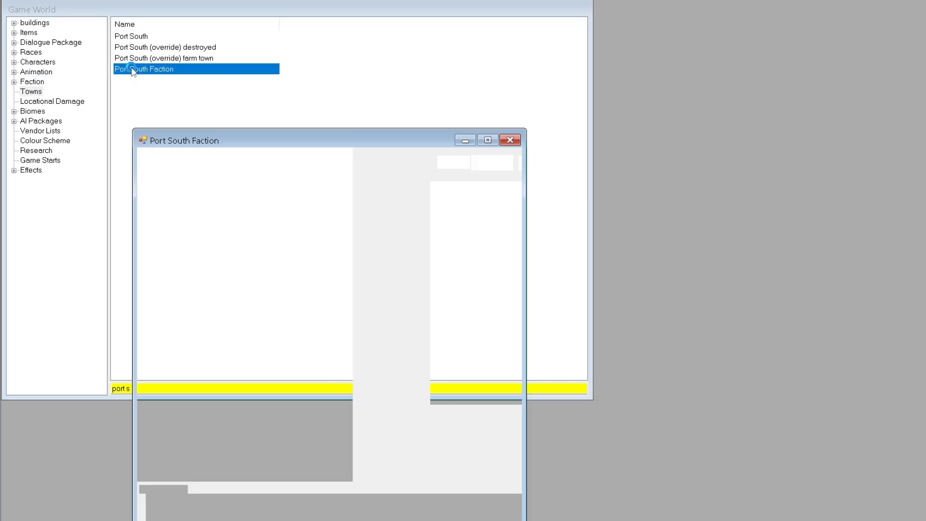
drag(522, 191, 914, 191)
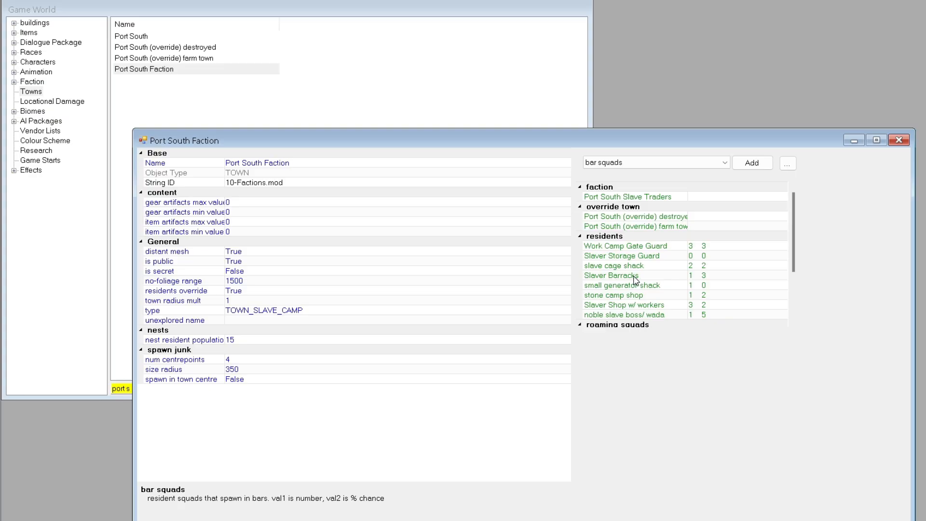
scroll(635, 279, down, 2)
scroll(603, 259, up, 2)
Step: Replace the Work Camp Gate Guard, Slaver Storage Guard, slave cage shack and Slaver Barracks residents of Port South Faction with copies
right_click(611, 247)
click(644, 283)
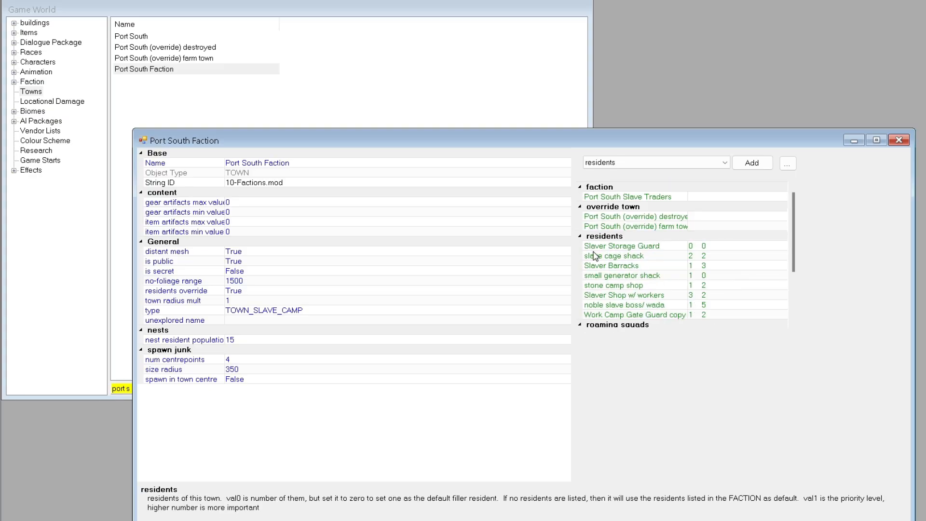
click(597, 247)
right_click(597, 247)
click(649, 285)
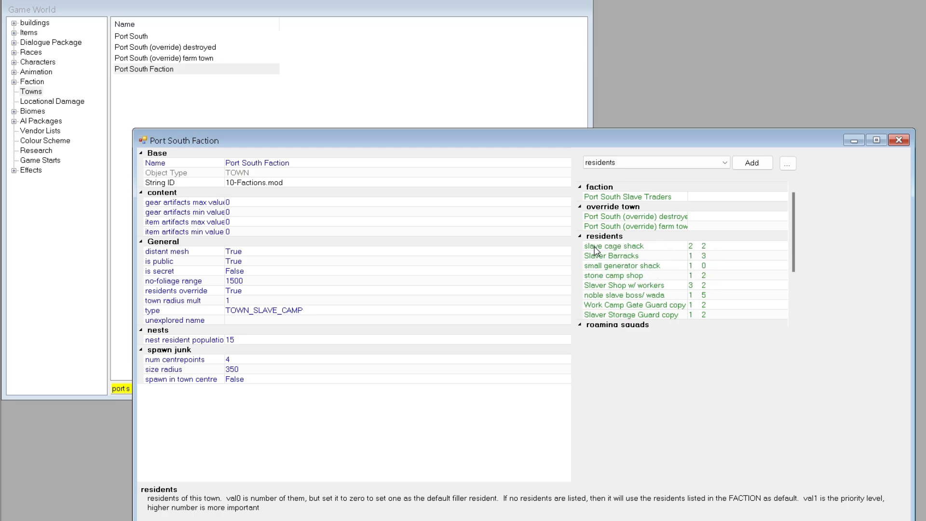
right_click(597, 247)
click(623, 284)
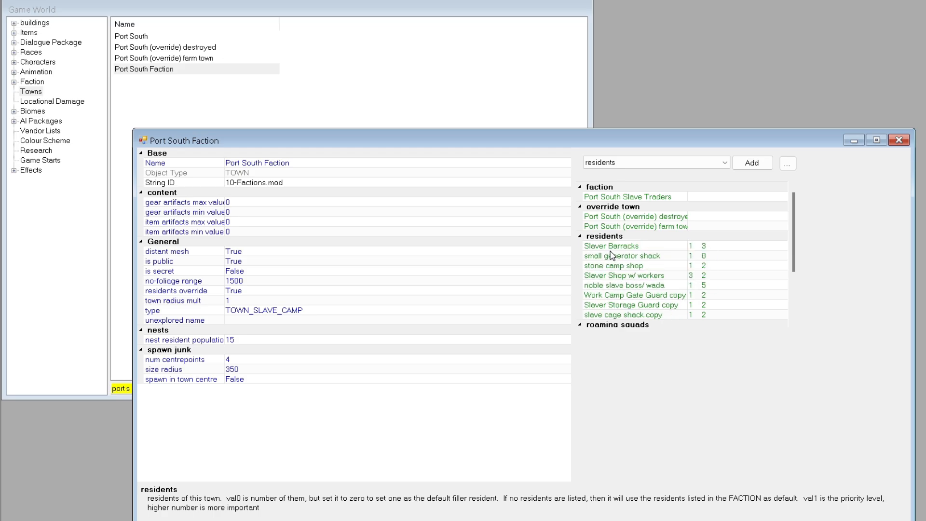
right_click(613, 246)
click(636, 283)
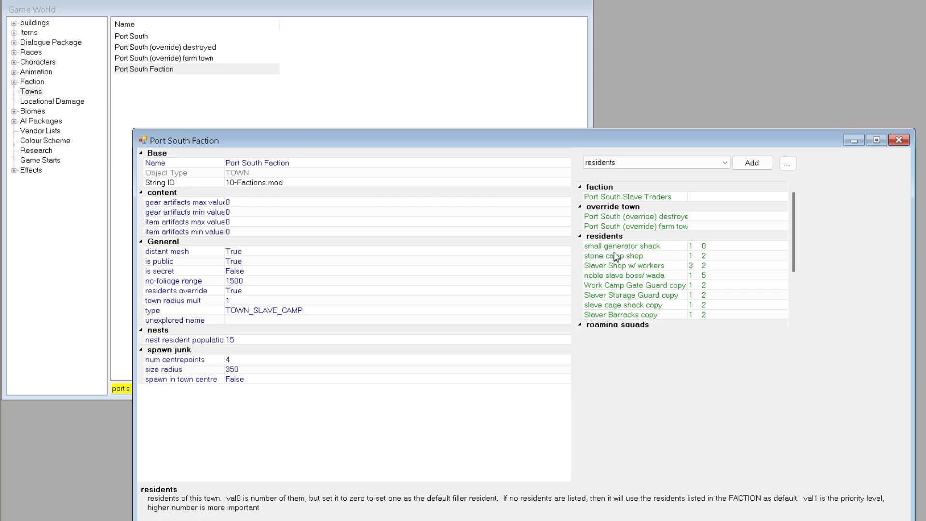
Step: Replace the small generator shack, stone camp shop, Slaver Shop w/ workers and noble slave boss/ wada residents with copies
right_click(617, 247)
click(636, 284)
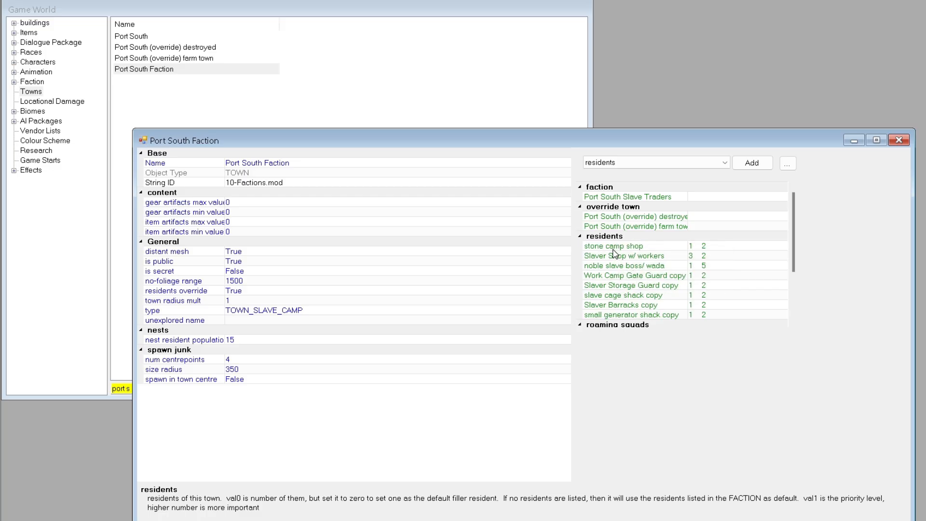
right_click(614, 247)
click(636, 284)
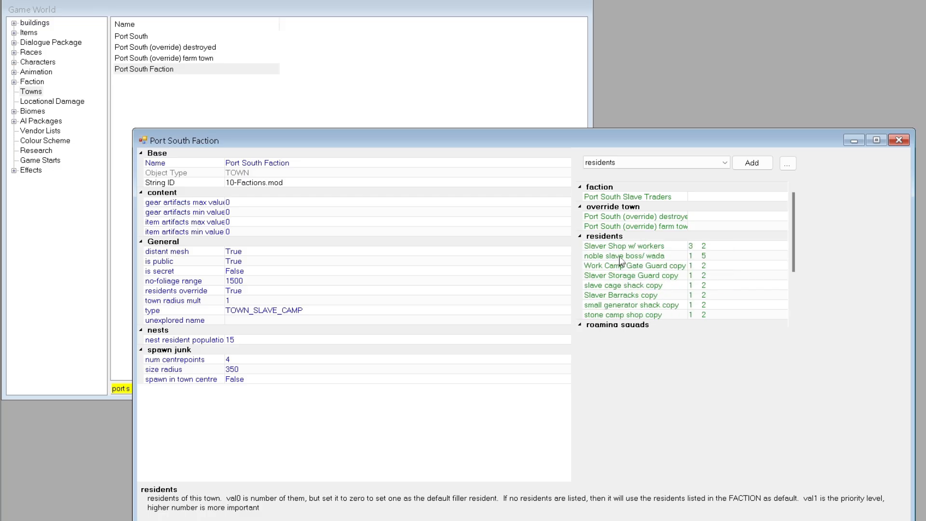
right_click(624, 249)
click(636, 283)
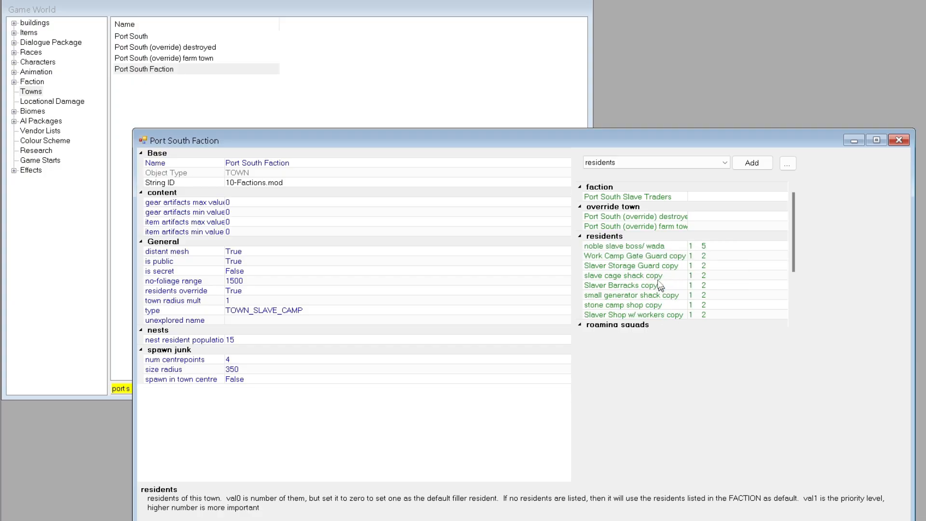
right_click(614, 249)
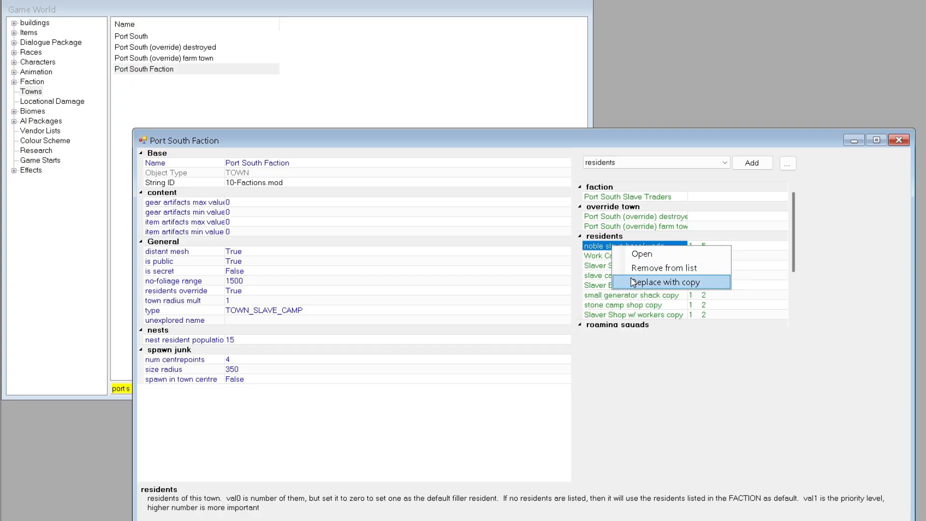
click(634, 283)
Step: In the Work Camp Gate Guard copy, add Port South Slave Traders as faction and remove Slave Traders
double_click(620, 247)
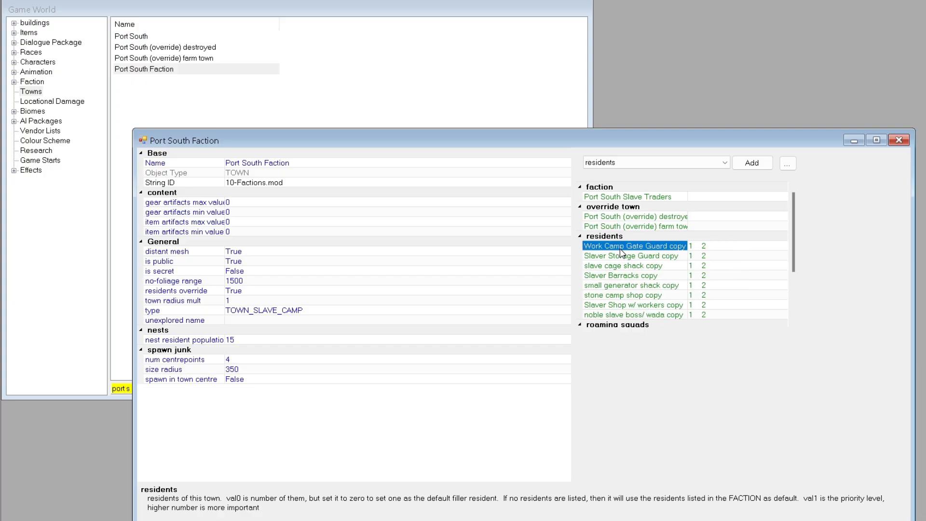
drag(539, 216, 924, 216)
scroll(702, 253, down, 1)
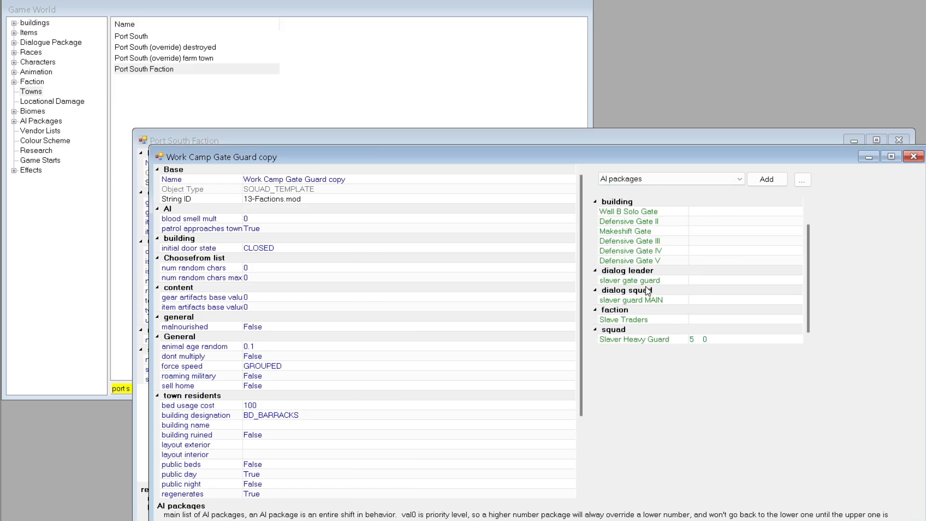
click(638, 321)
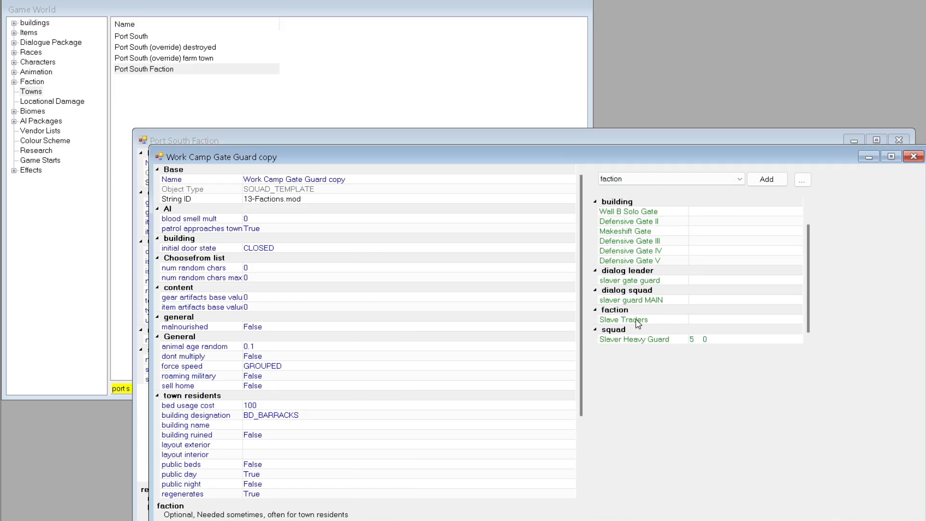
click(766, 179)
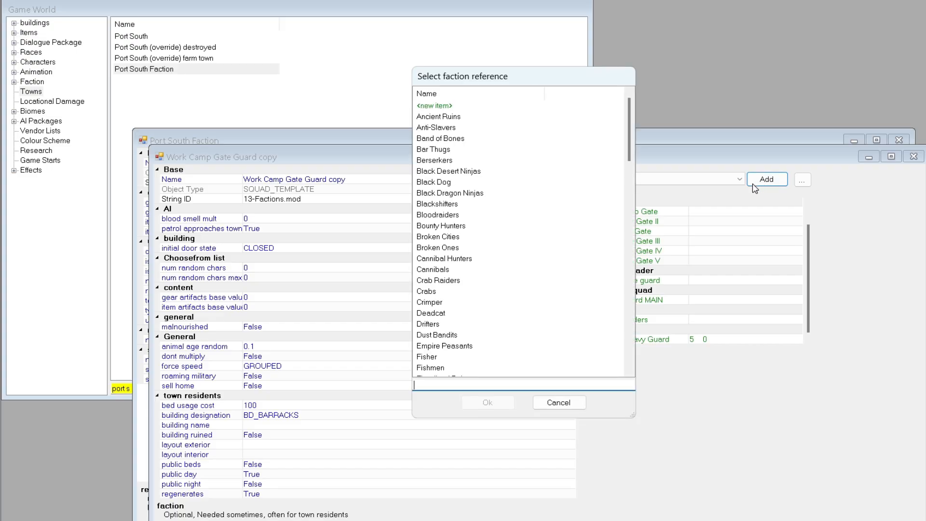
text(port)
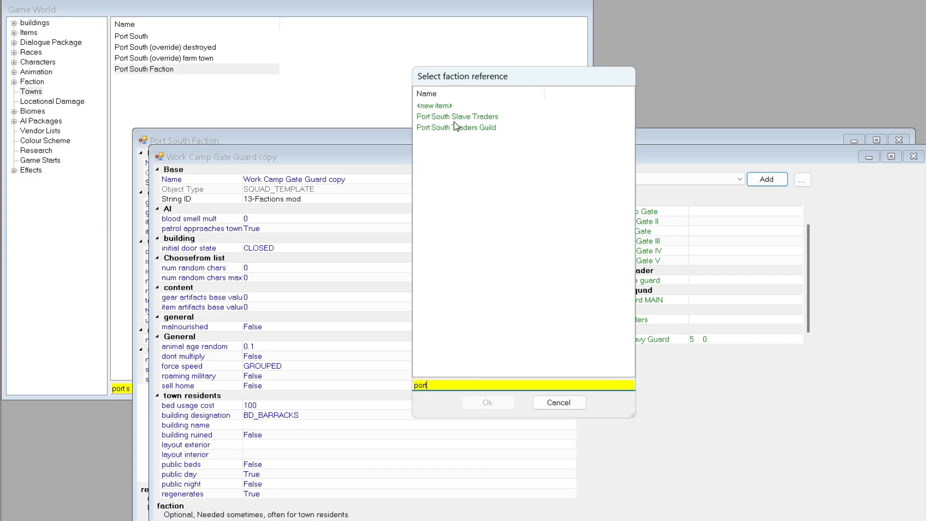
double_click(458, 116)
click(632, 321)
right_click(632, 322)
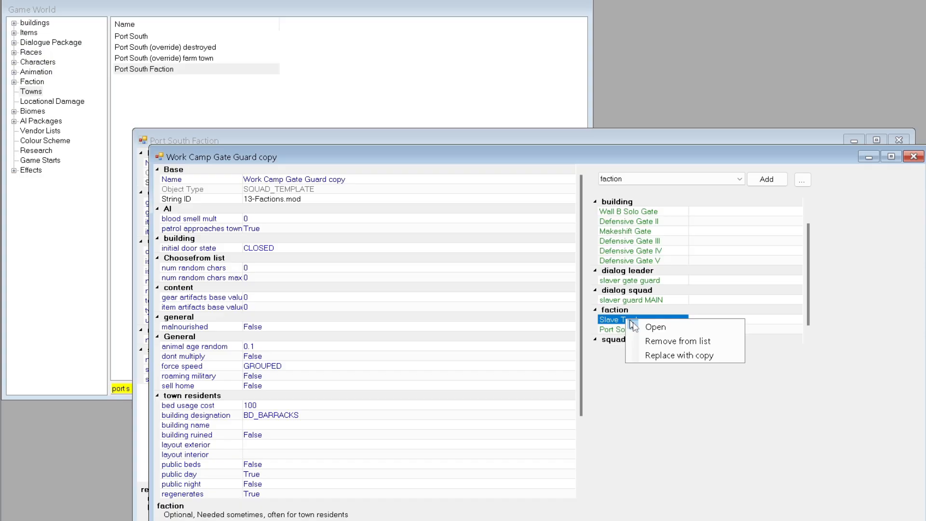
click(675, 341)
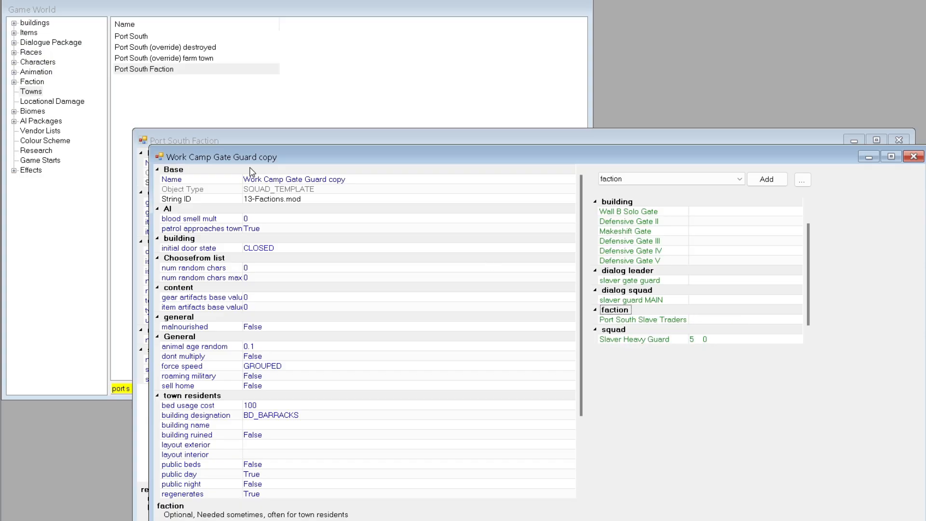
Step: Rename the Work Camp Gate Guard copy to Port South Work Camp Gate Guard and close its window
click(342, 179)
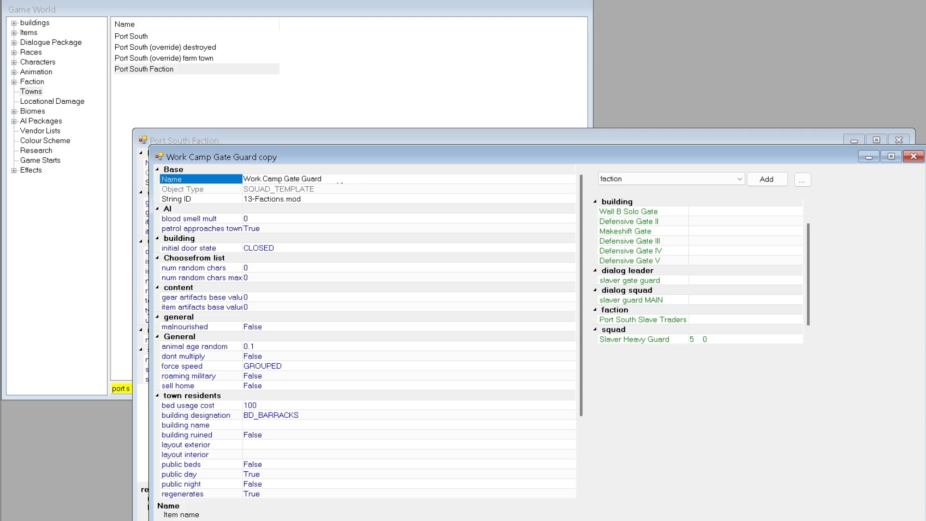
key(Home)
text(Port Sou)
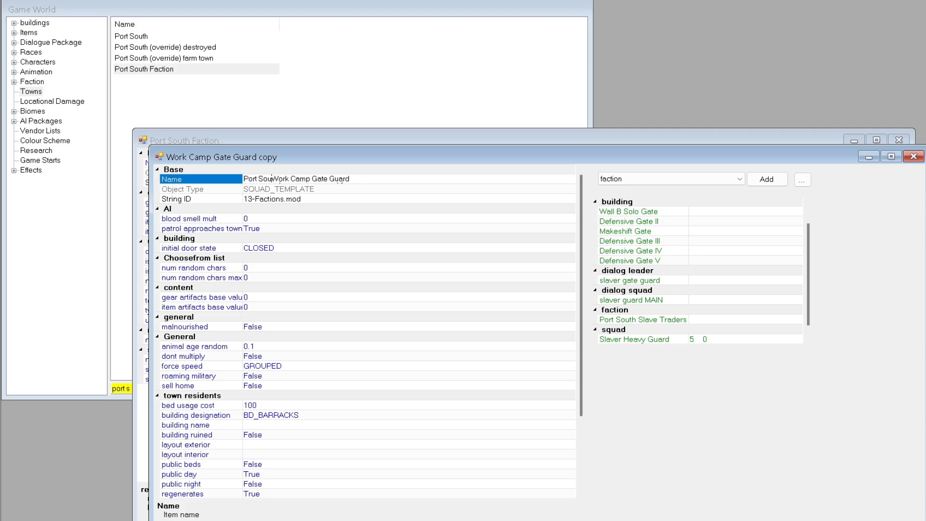
text(th)
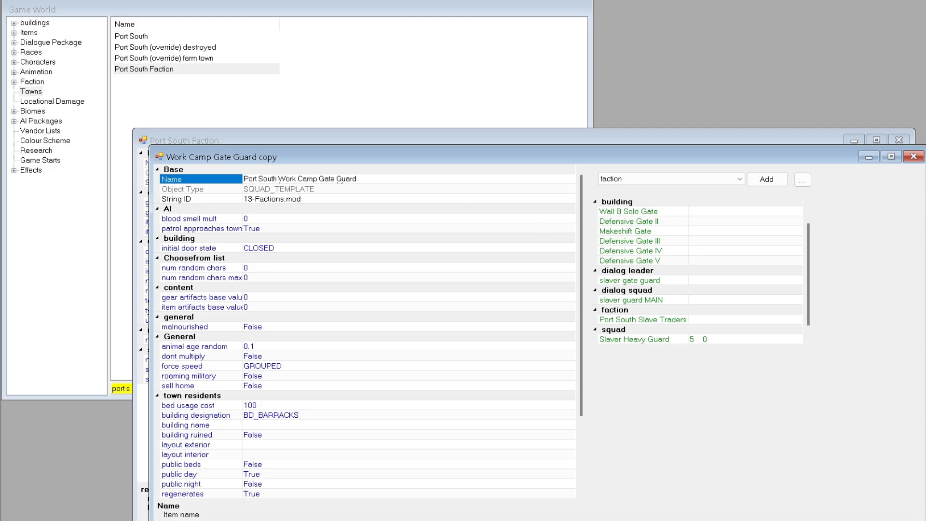
click(891, 156)
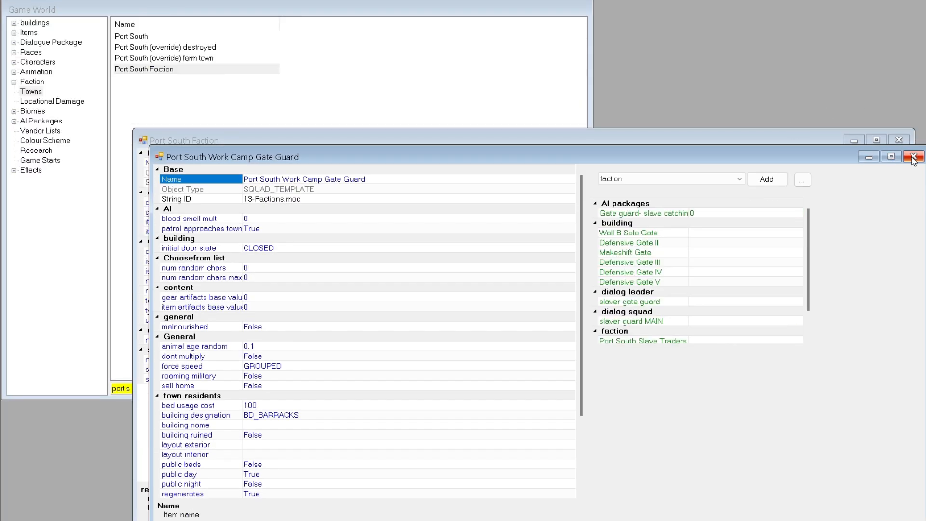
click(913, 157)
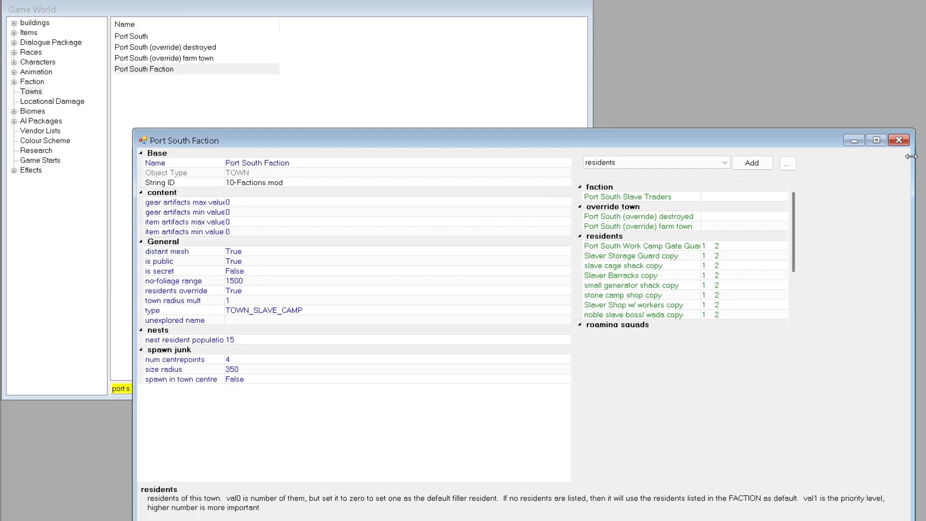
Step: Reopen the Port South Work Camp Gate Guard squad, review its faction and squad references, and close it
click(628, 247)
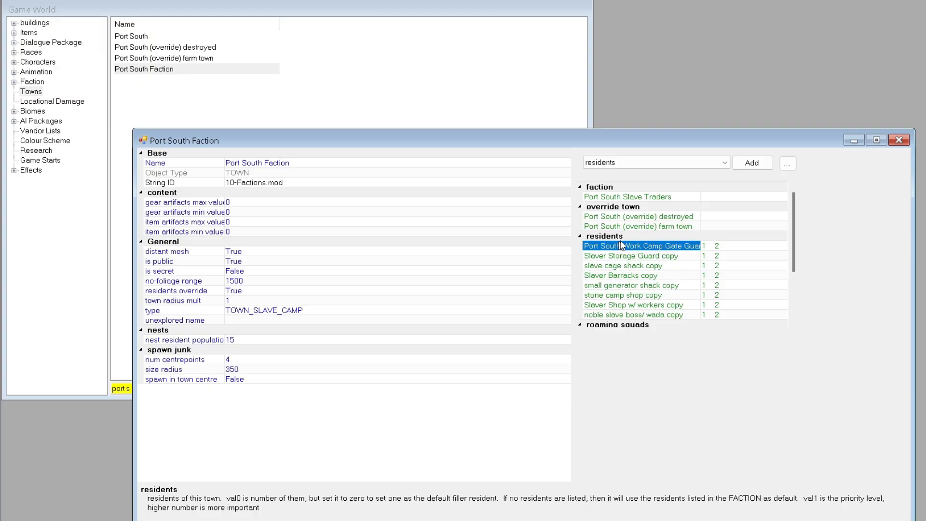
double_click(641, 245)
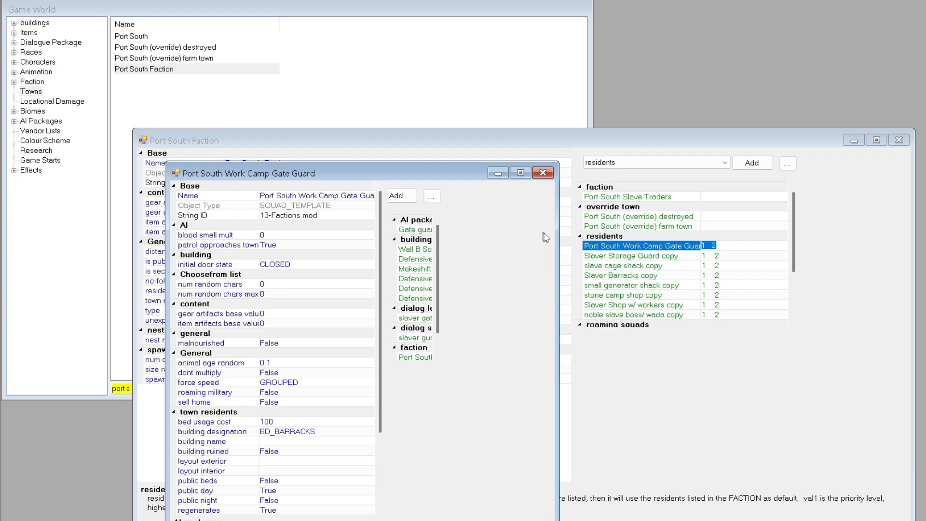
drag(555, 233, 852, 234)
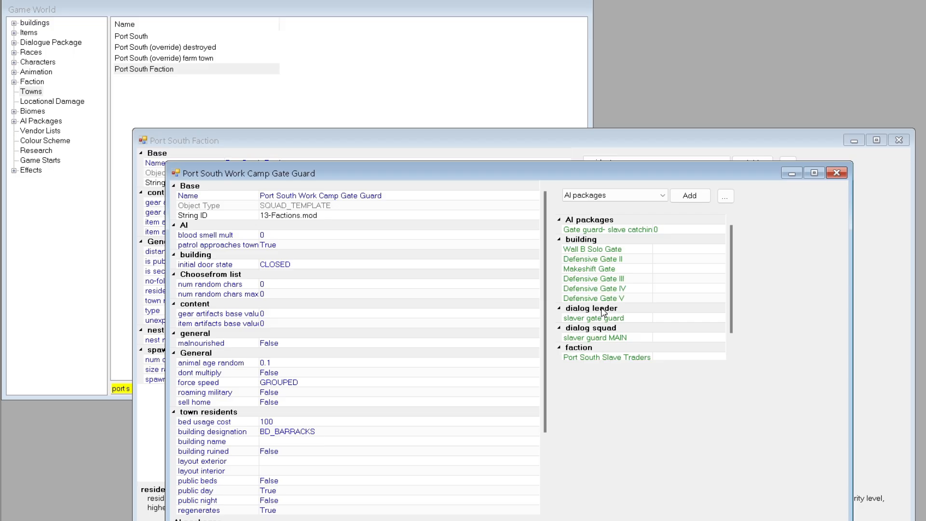
scroll(606, 306, down, 1)
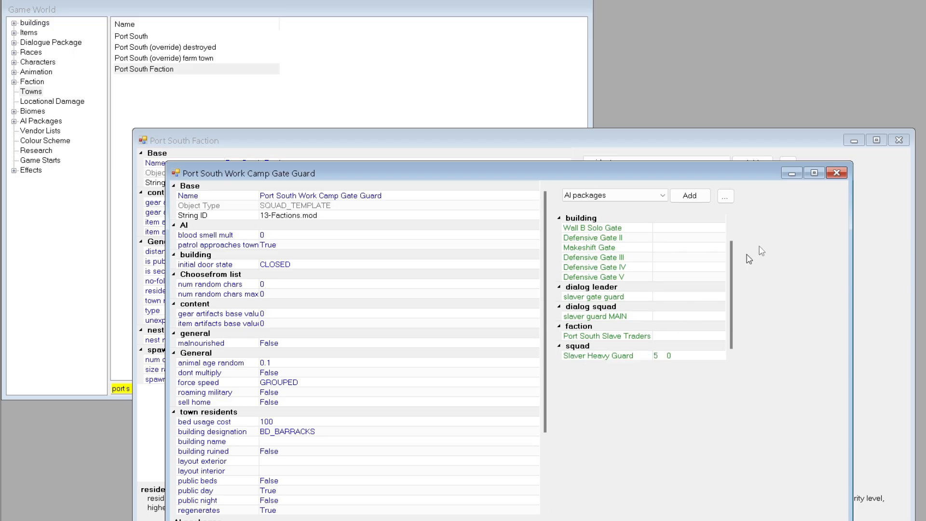
scroll(714, 254, up, 1)
click(836, 173)
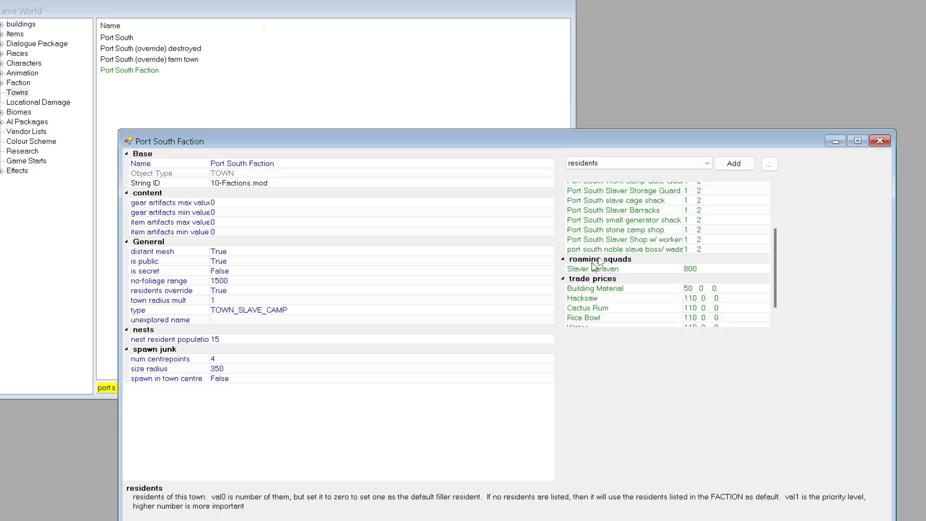
Step: Enlarge and reposition the Port South Faction window and look over its renamed residents
drag(896, 205, 925, 206)
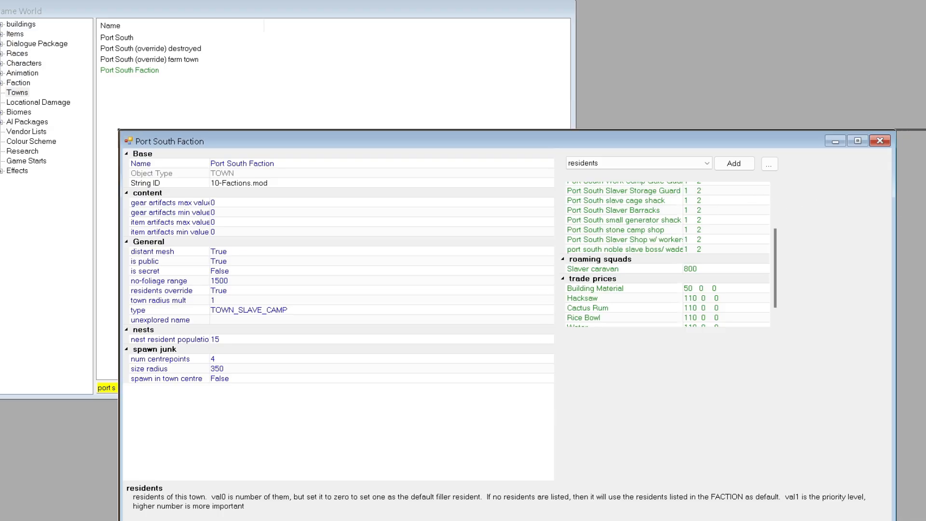
drag(499, 143, 508, 80)
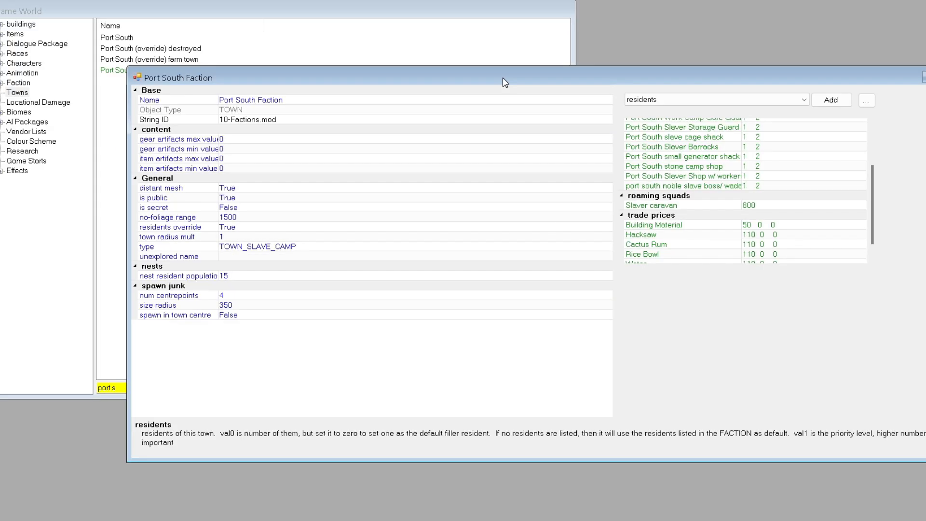
scroll(671, 193, up, 2)
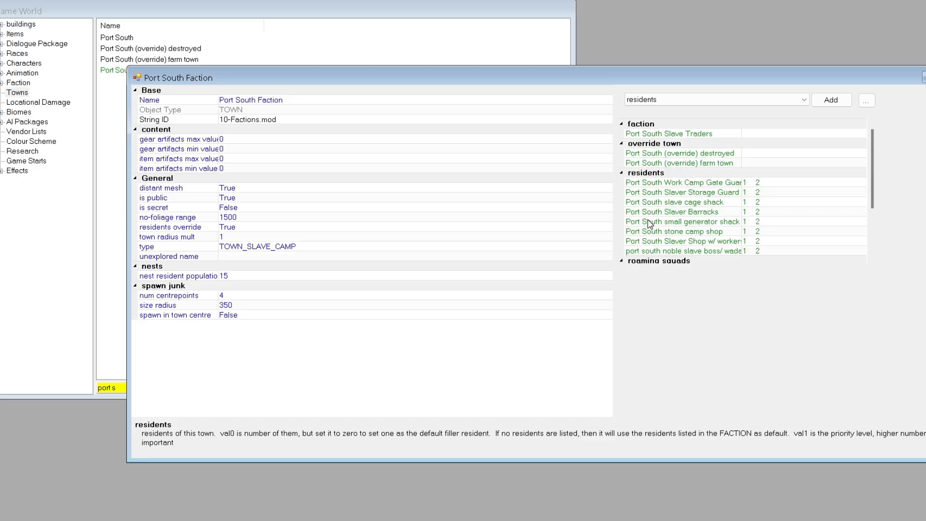
Step: Review the Port South small generator shack and Port South stone camp shop squads, checking the shop's faction, and close both
double_click(682, 222)
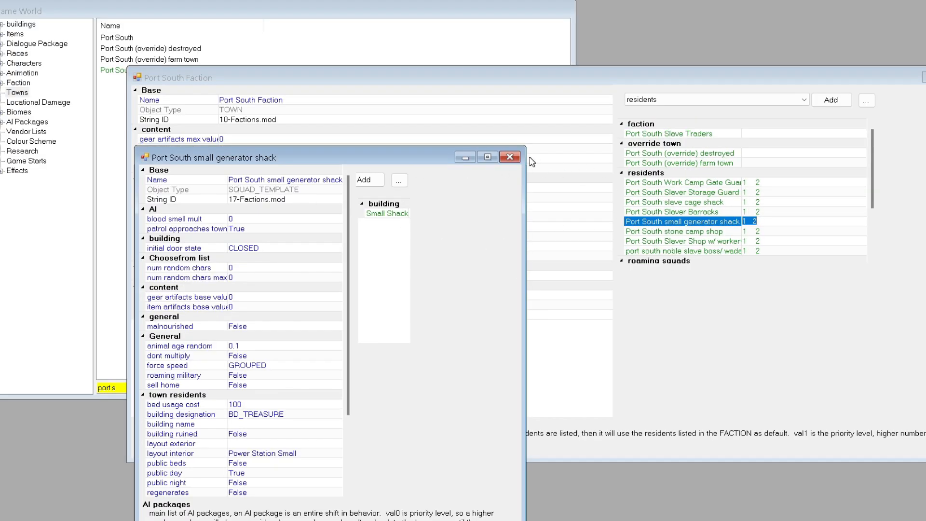
click(509, 157)
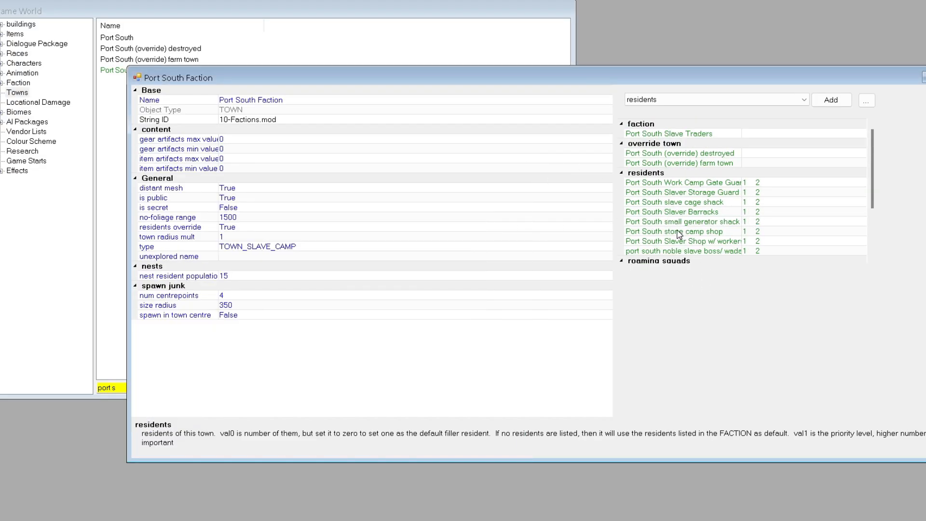
double_click(678, 231)
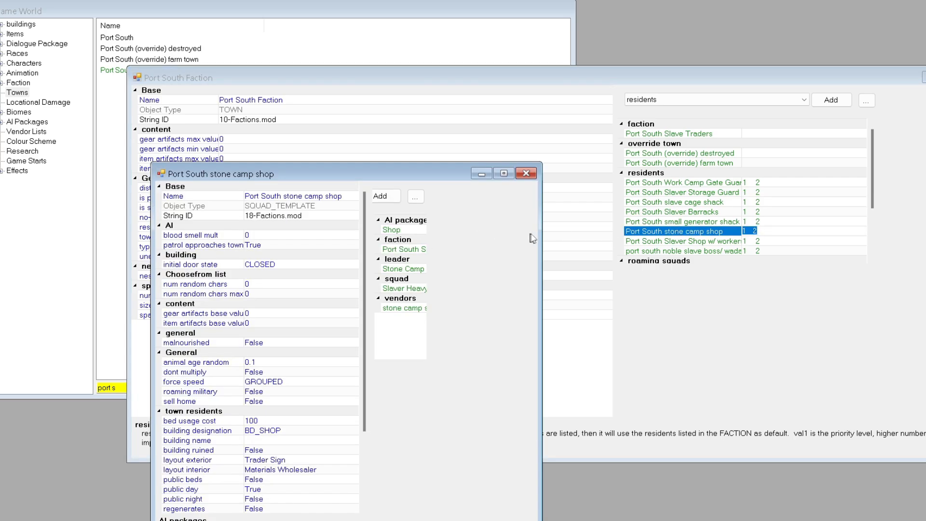
drag(539, 235, 849, 242)
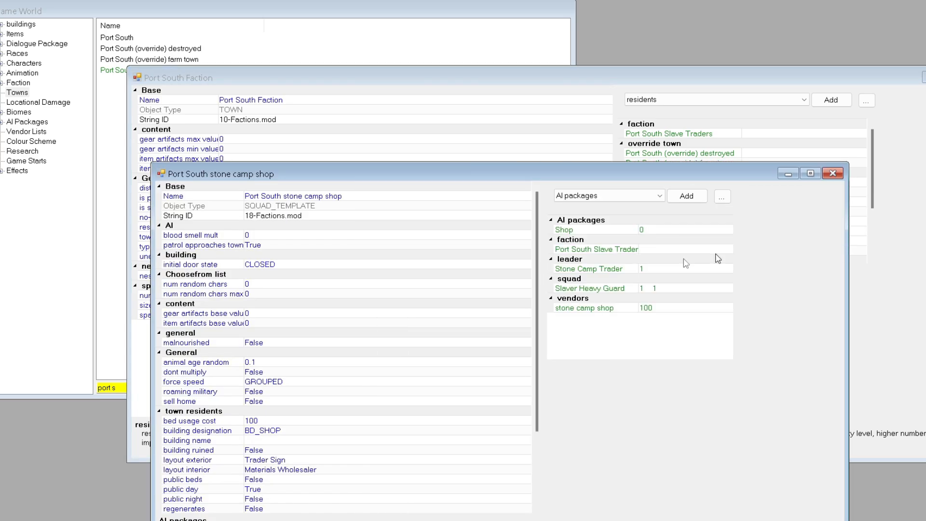
click(607, 251)
click(833, 174)
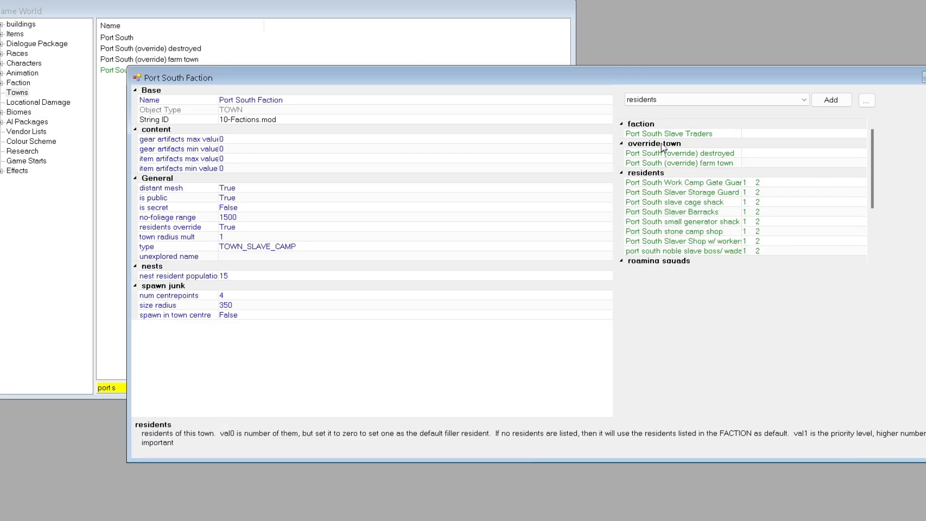
Step: Open the port south noble slave boss/ wada resident squad, review its faction, leader and squad references, and close it
scroll(656, 237, down, 2)
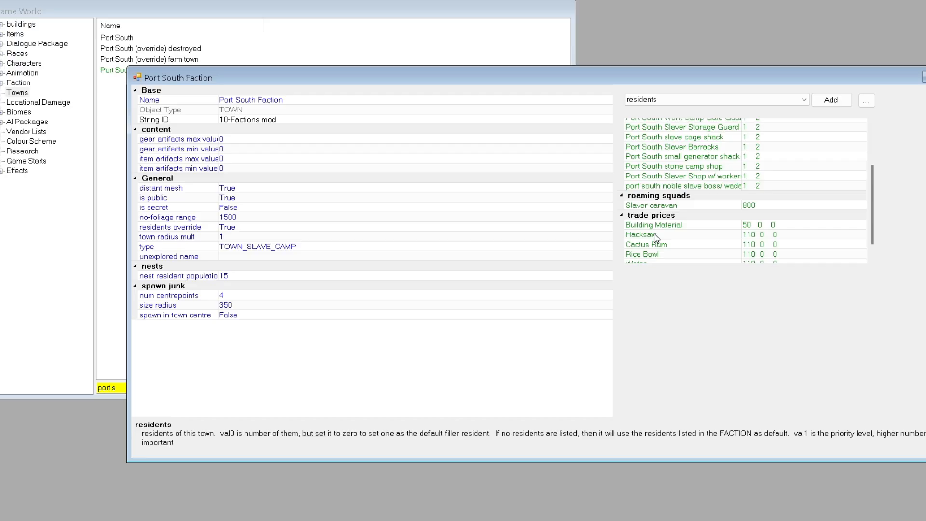
double_click(673, 186)
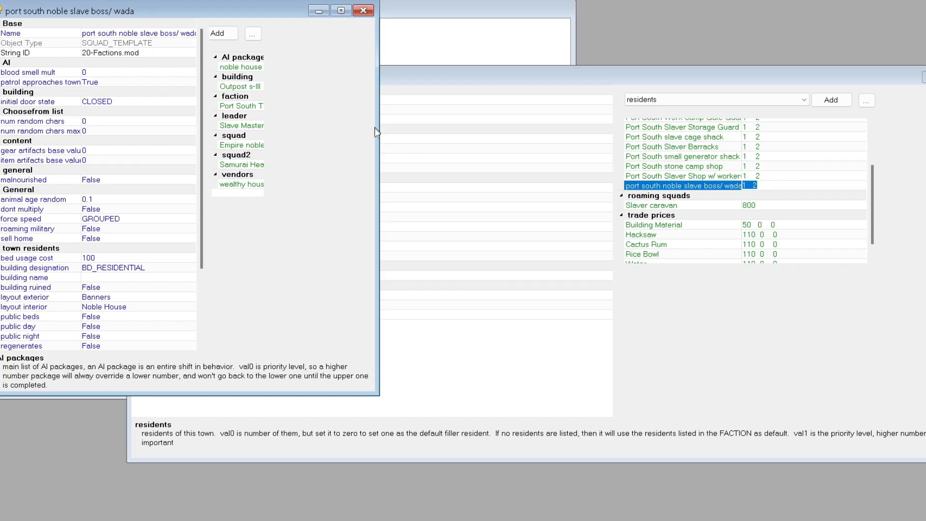
drag(378, 133, 656, 175)
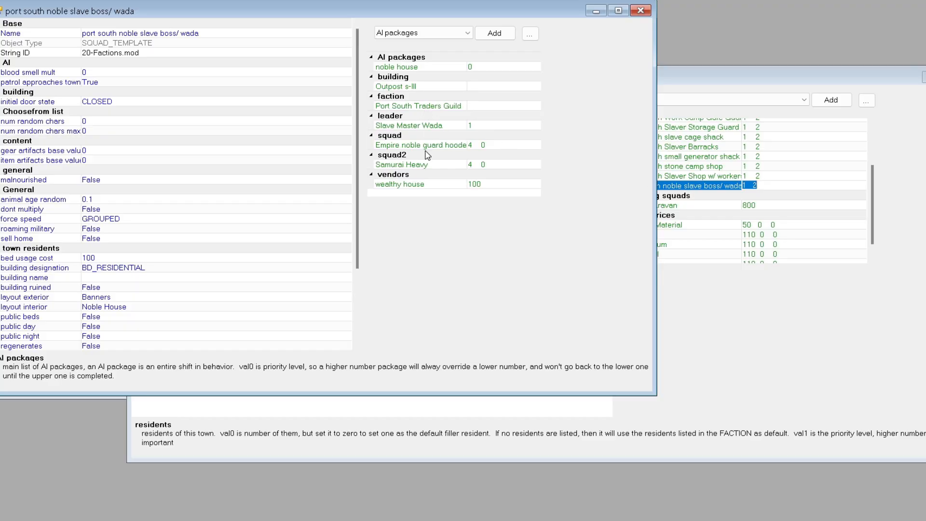
click(641, 10)
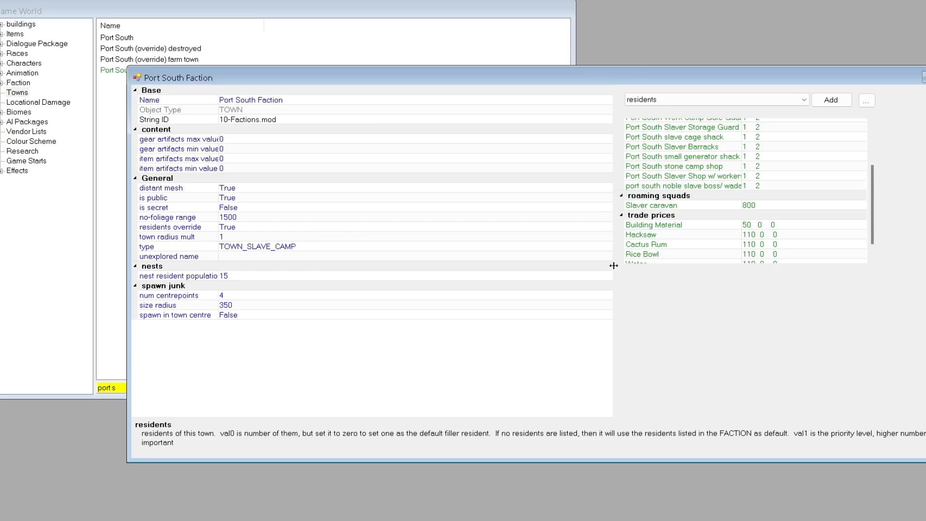
Step: Open the Port South Slave Traders faction and replace its slavers color reference with a copy
click(19, 83)
click(3, 83)
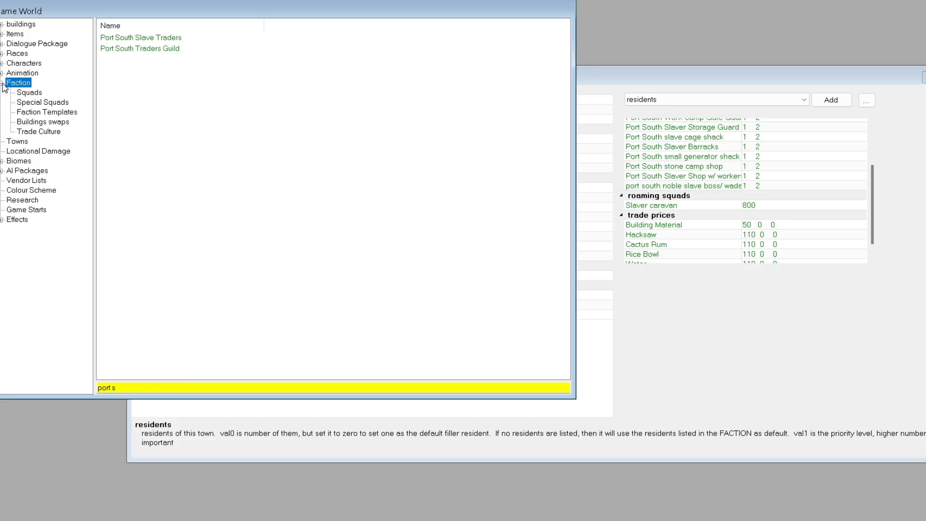
click(156, 42)
double_click(157, 42)
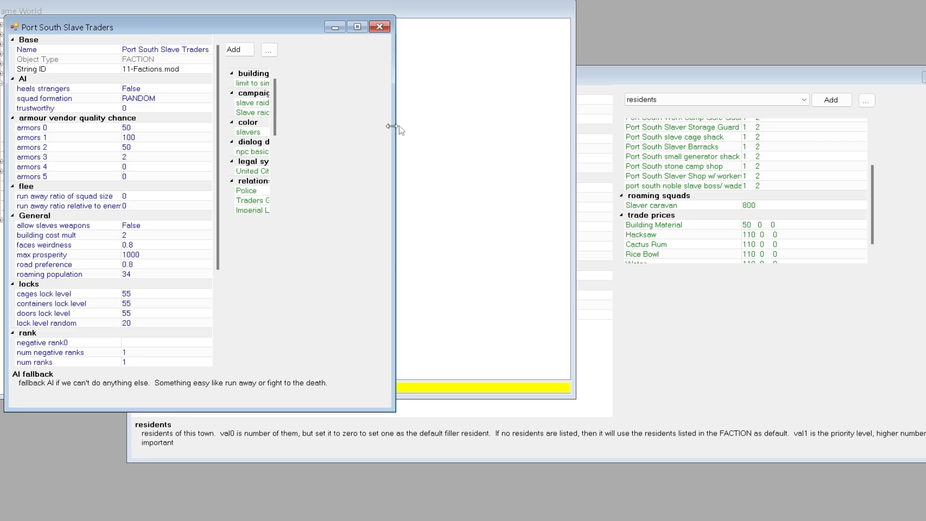
drag(393, 119, 841, 121)
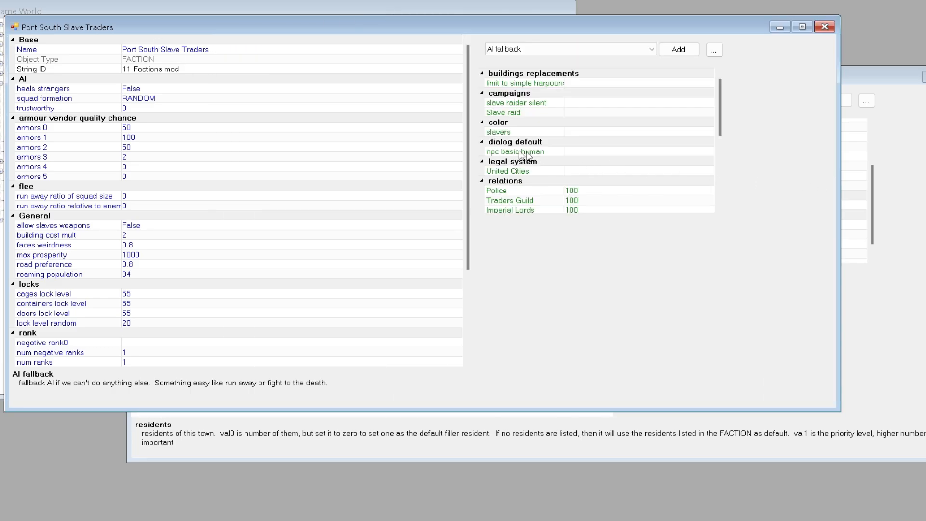
click(501, 132)
right_click(502, 132)
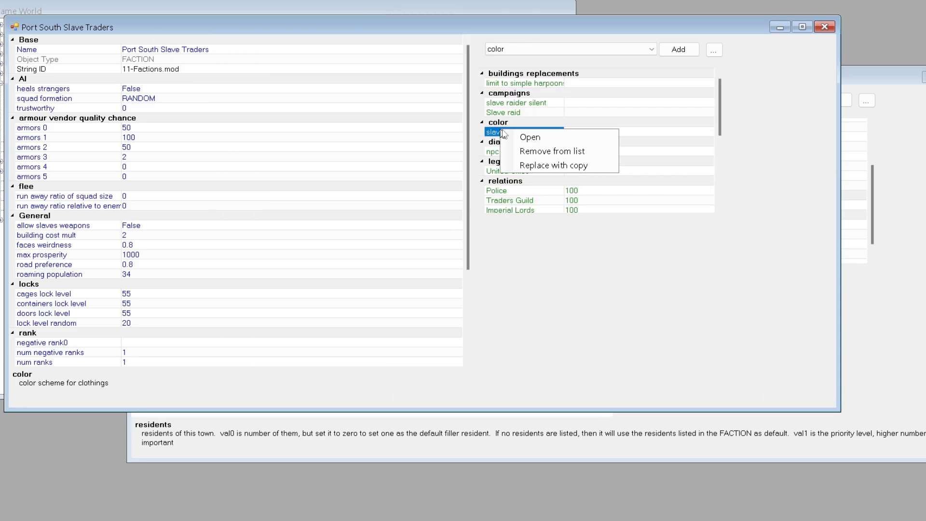
click(541, 164)
Step: Rename the slavers color copy to port south slavers and set its color 1 to dark grey 52 52 52
double_click(528, 133)
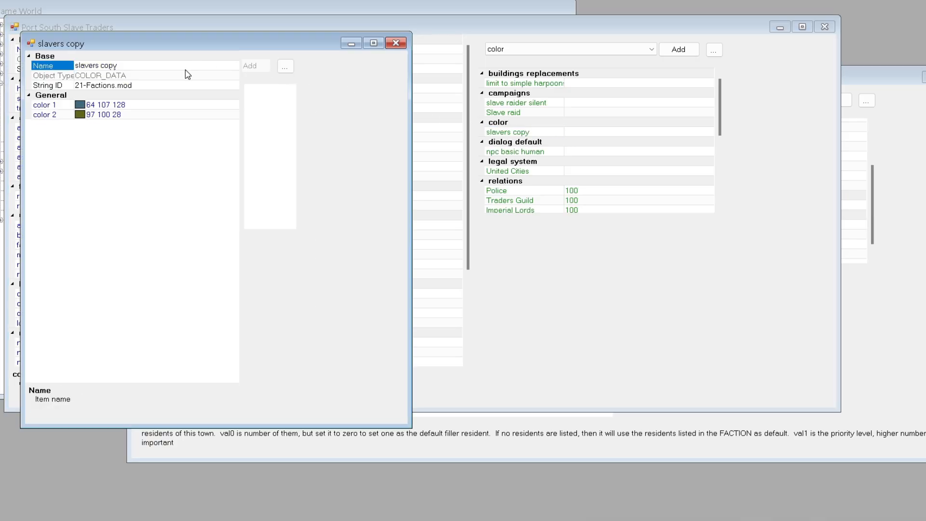
text(port south)
click(79, 104)
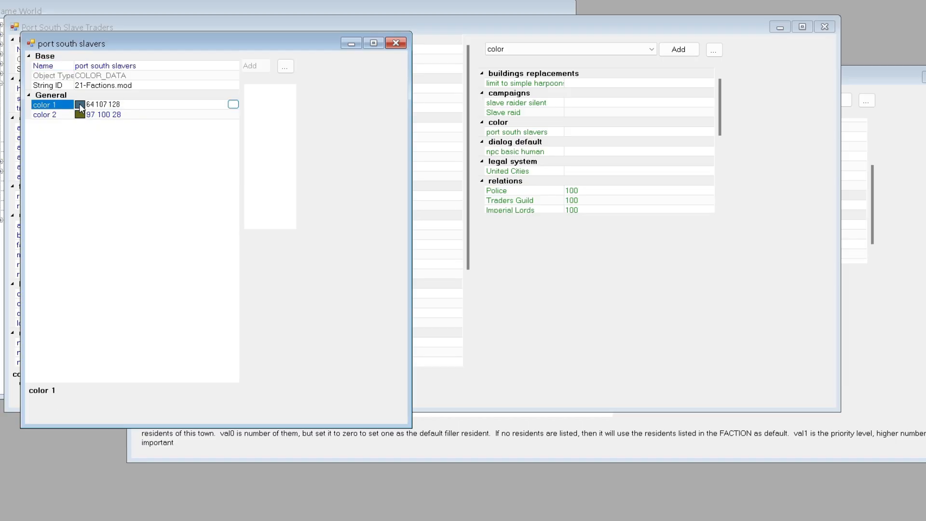
click(233, 105)
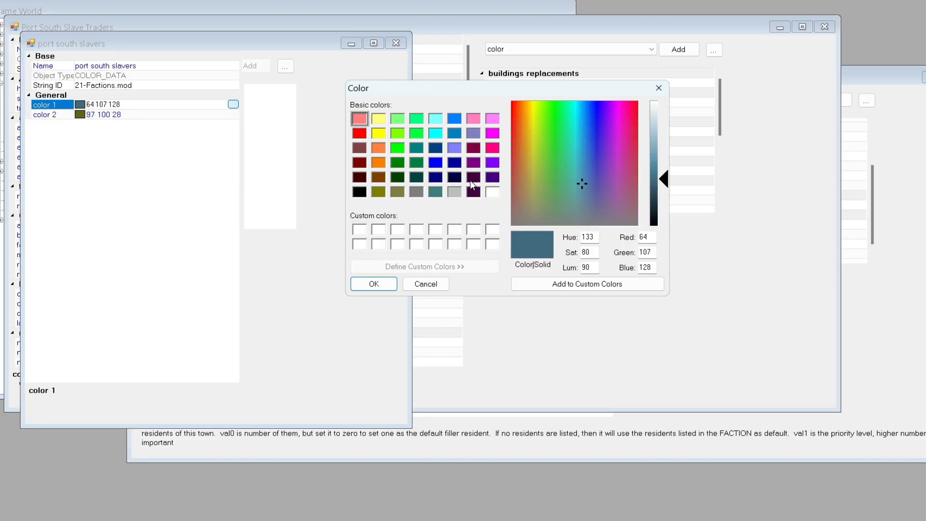
click(363, 193)
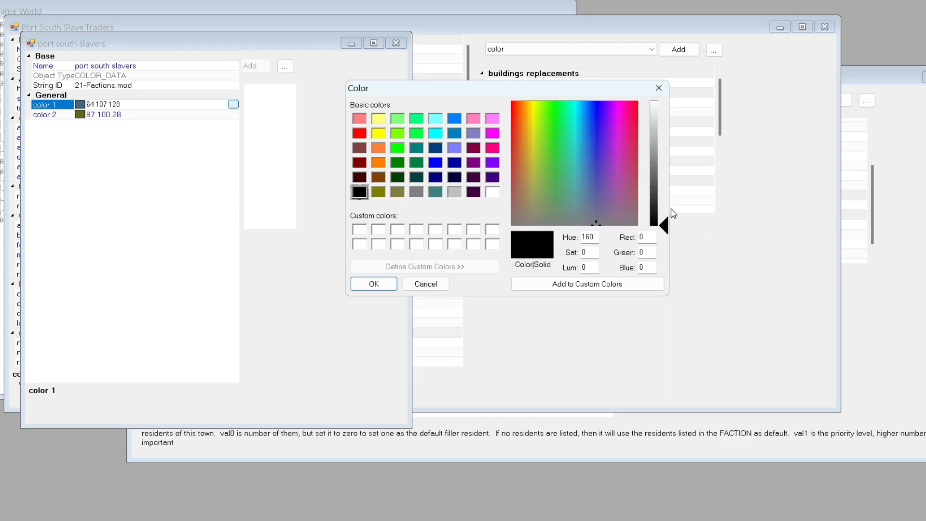
click(664, 205)
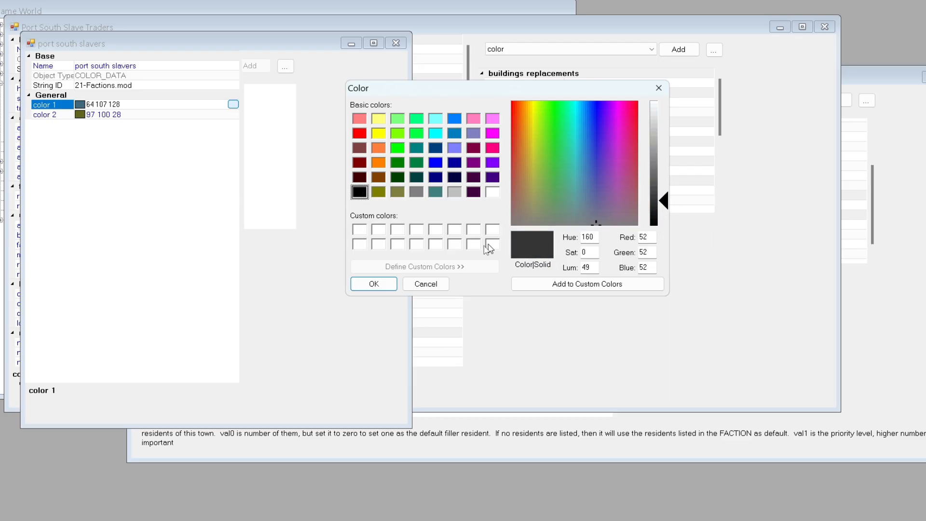
click(382, 284)
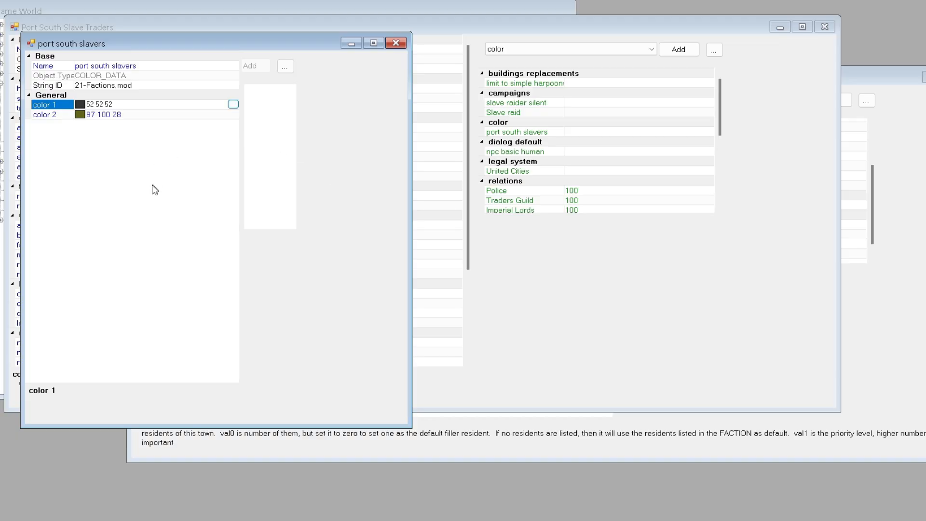
Step: Set color 2 of port south slavers to light grey 192 192 192 and close the color and Port South Slave Traders windows
click(85, 116)
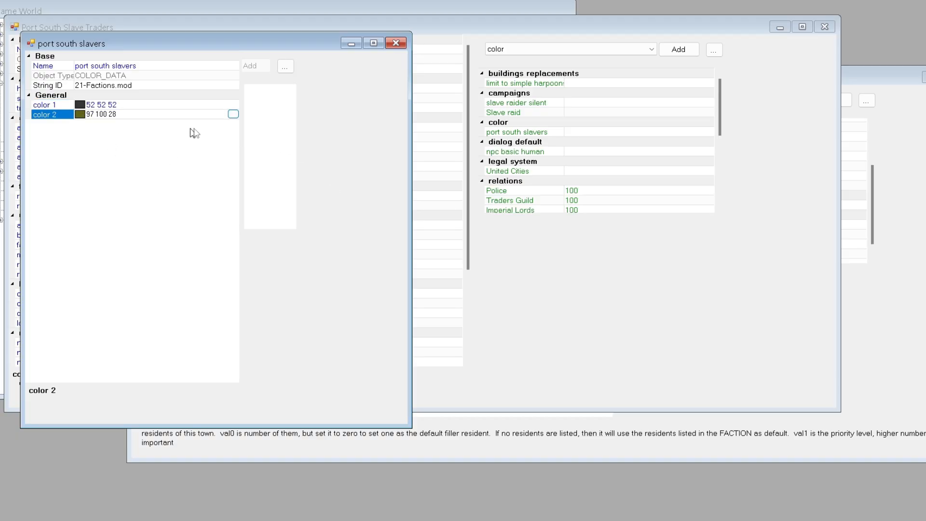
click(233, 114)
click(455, 194)
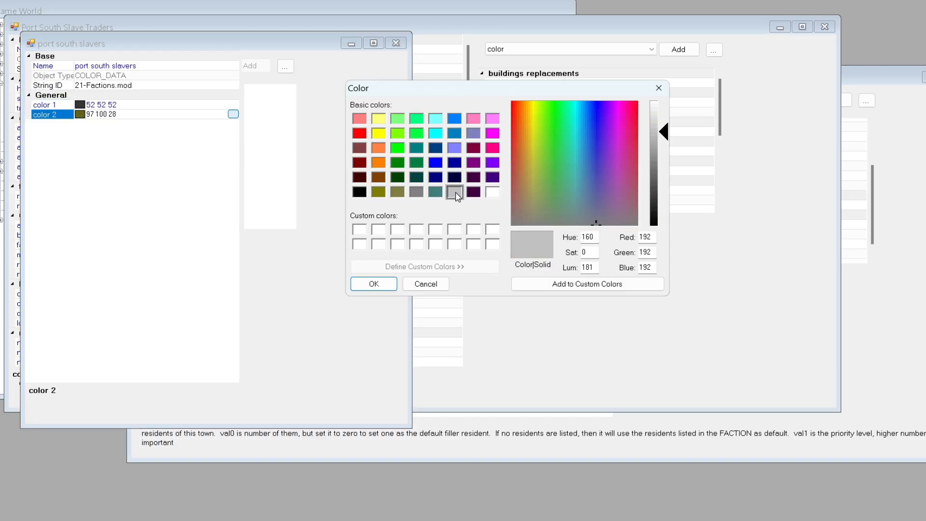
click(380, 286)
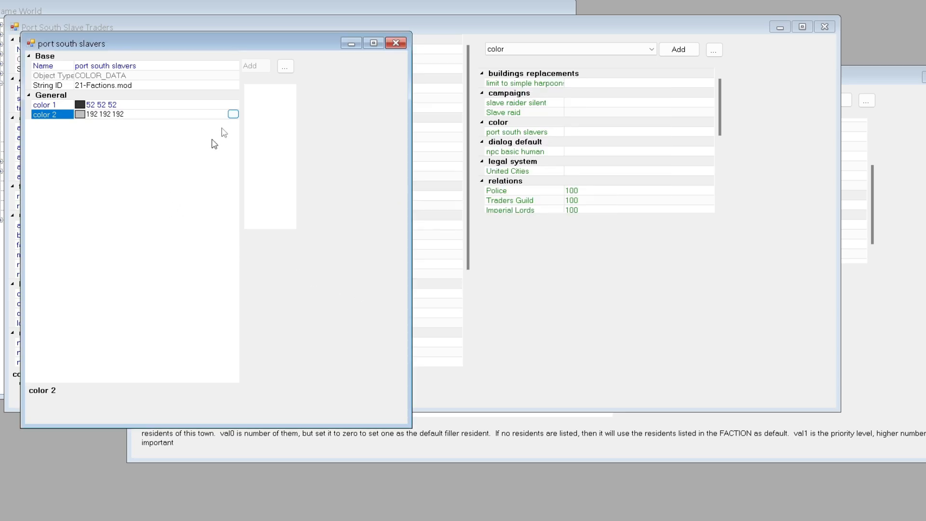
click(396, 43)
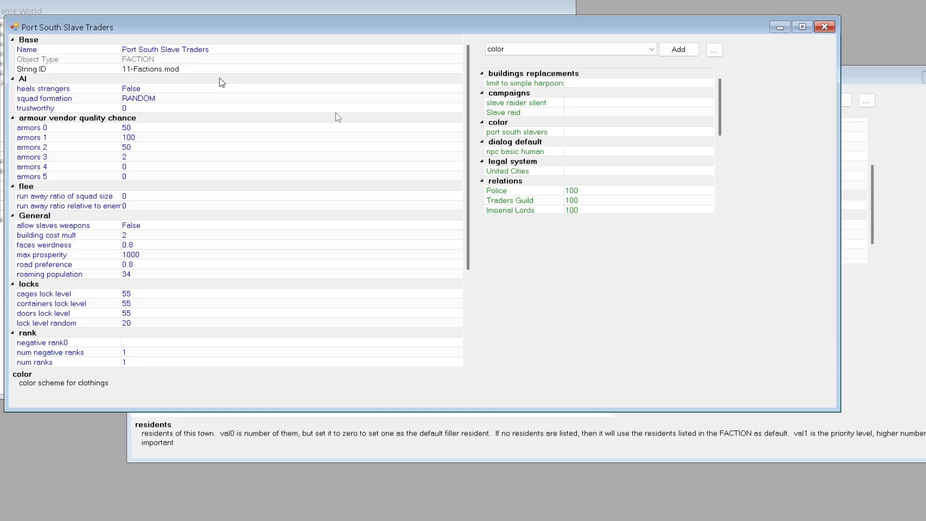
click(502, 136)
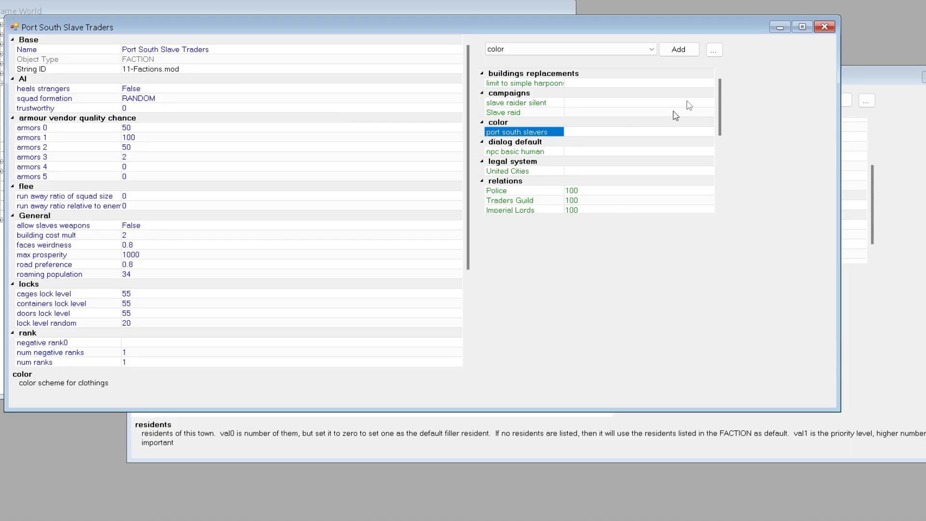
click(826, 27)
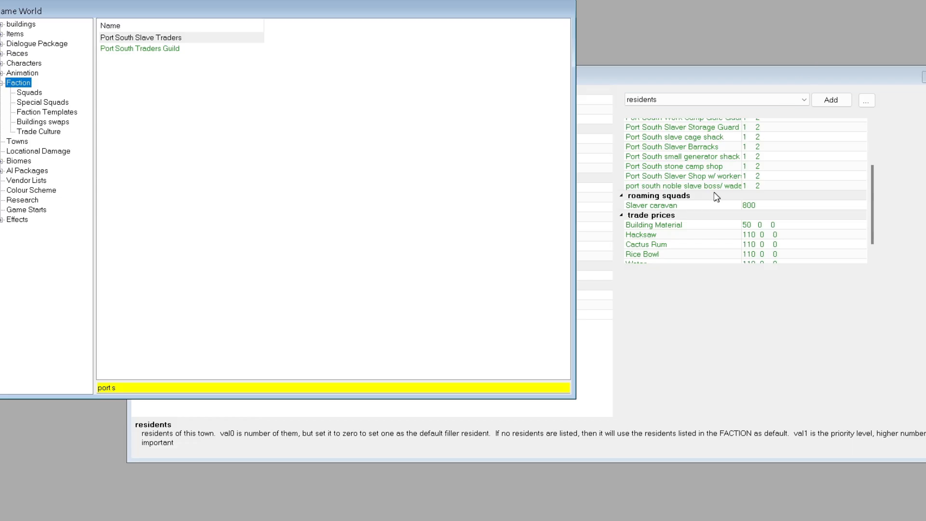
Step: Open the Port South Traders Guild faction from the port south noble slave boss/ wada squad and add the port south slavers color
double_click(675, 187)
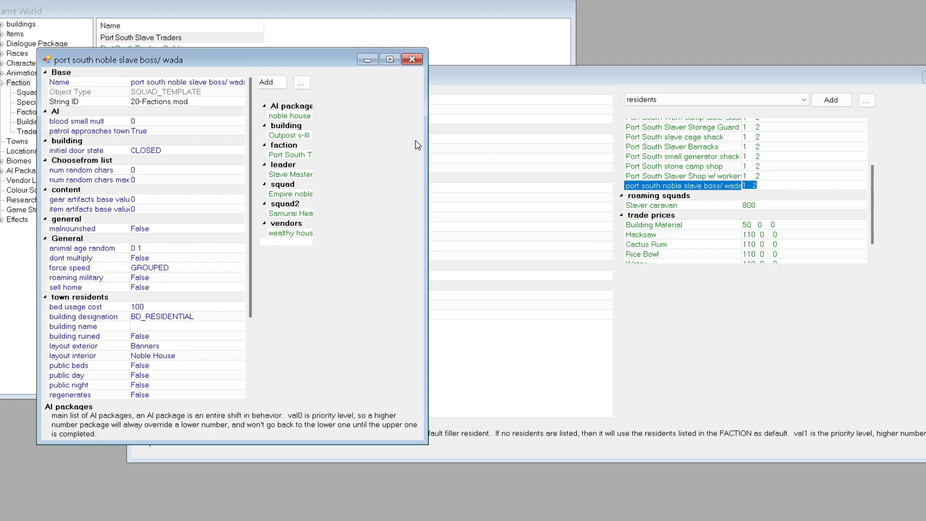
drag(895, 186, 903, 185)
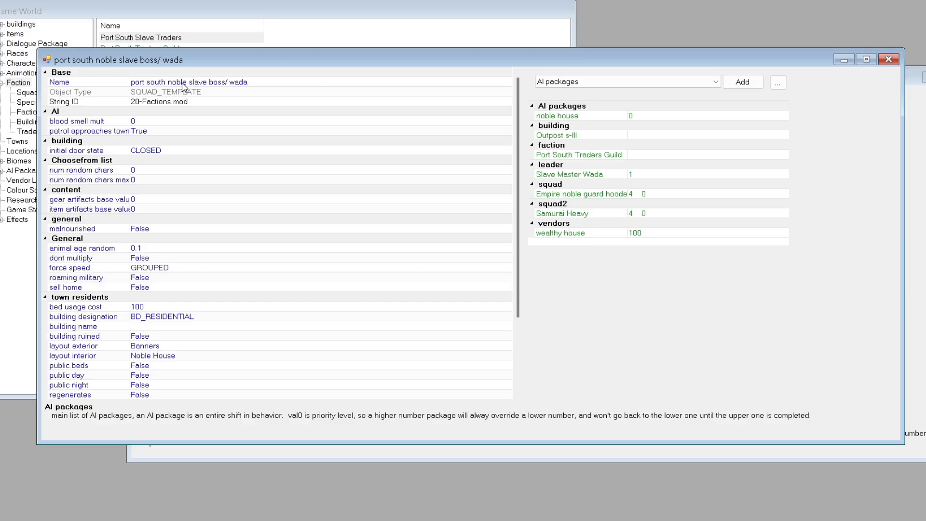
double_click(556, 158)
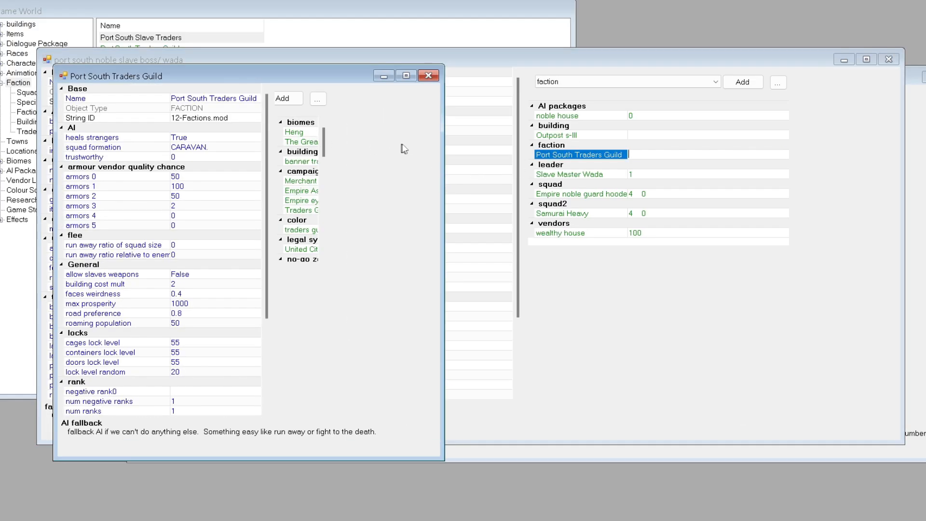
drag(440, 145, 823, 145)
click(516, 232)
click(517, 232)
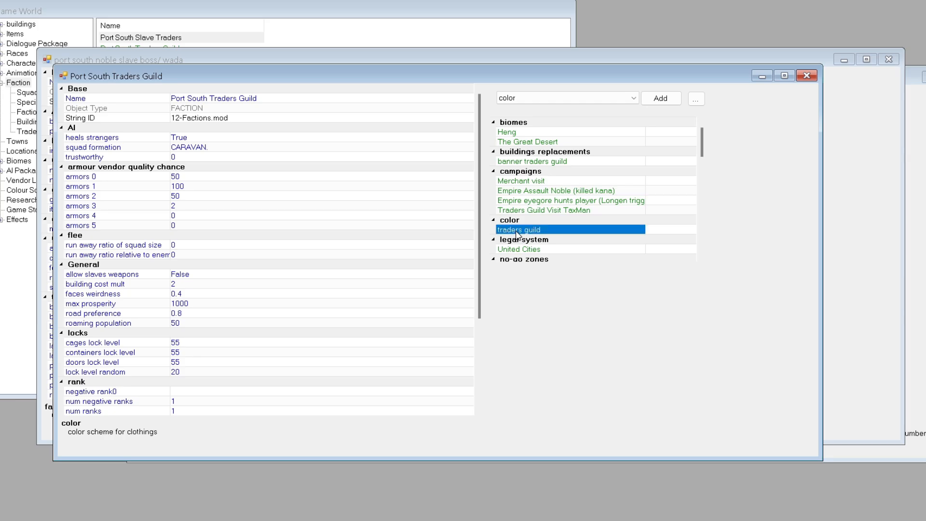
click(661, 98)
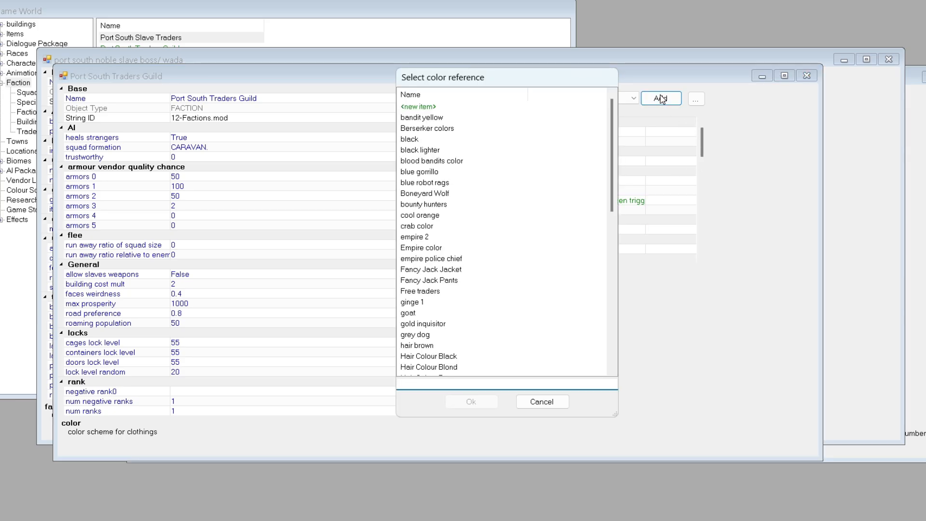
text(port)
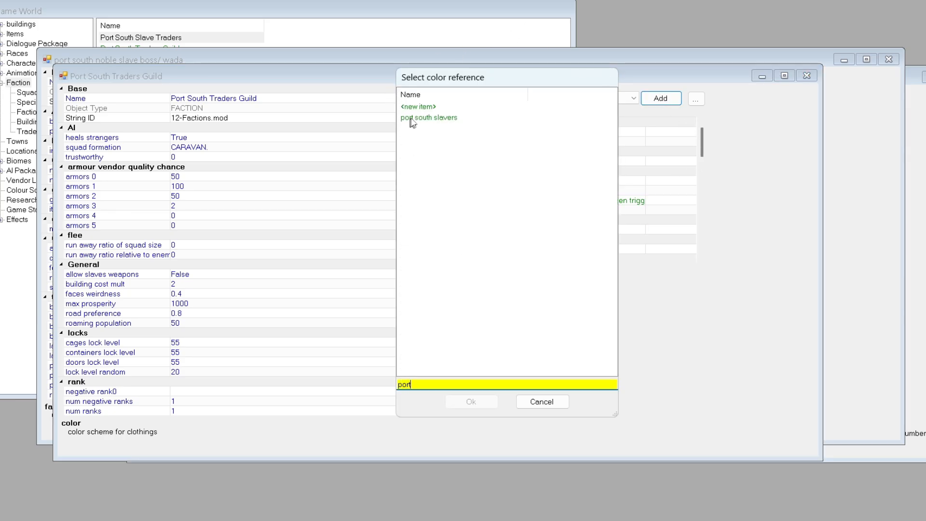
double_click(413, 118)
Step: Remove the traders guild color from the Port South Traders Guild faction and close its window
click(510, 231)
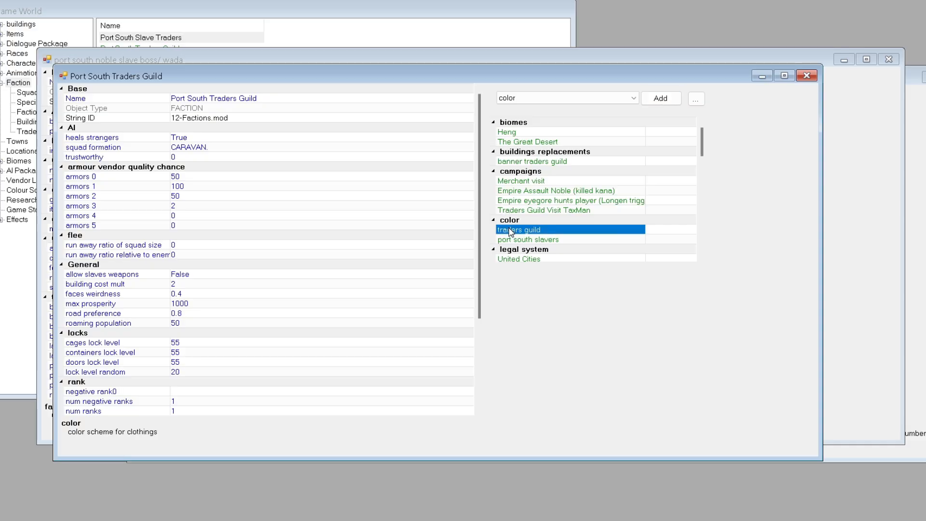
right_click(511, 230)
click(535, 245)
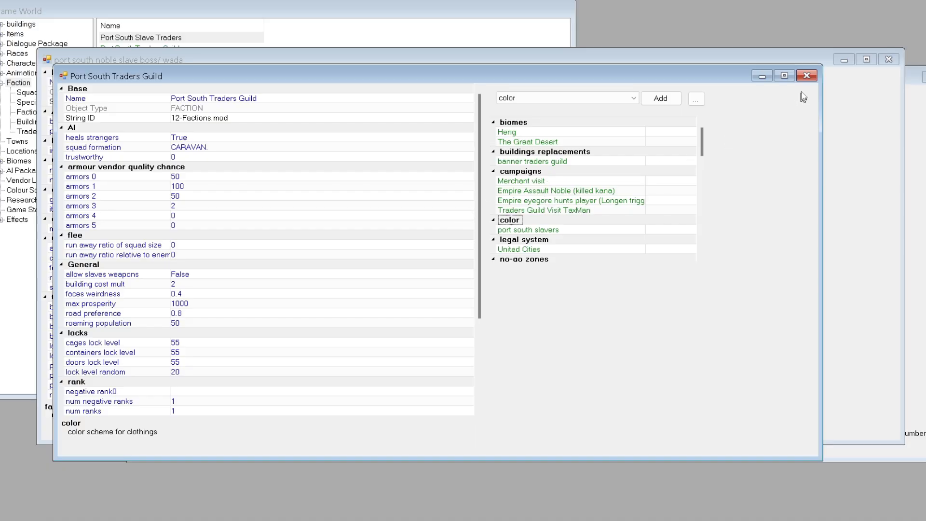
click(806, 76)
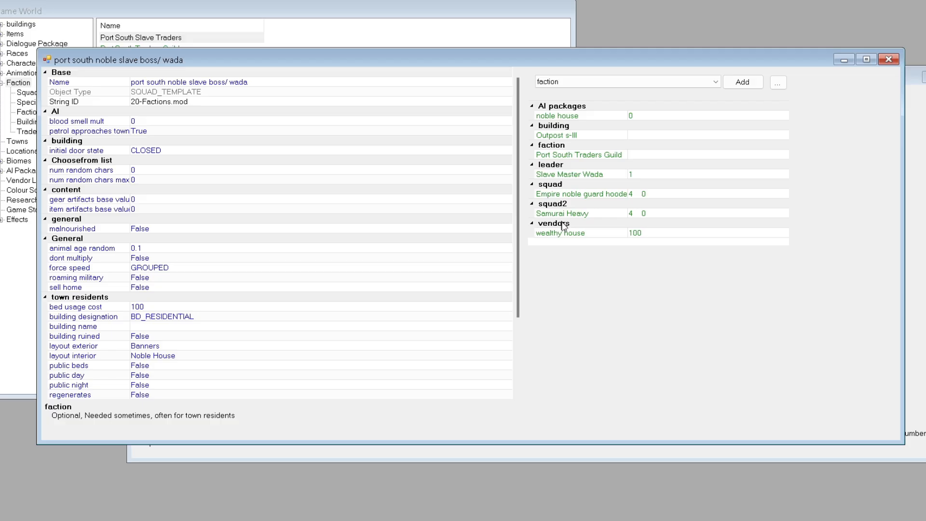
Step: Open Slave Master Wada's Noble's Robe and replace its Fancy Jack Jacket color with a copy
double_click(567, 176)
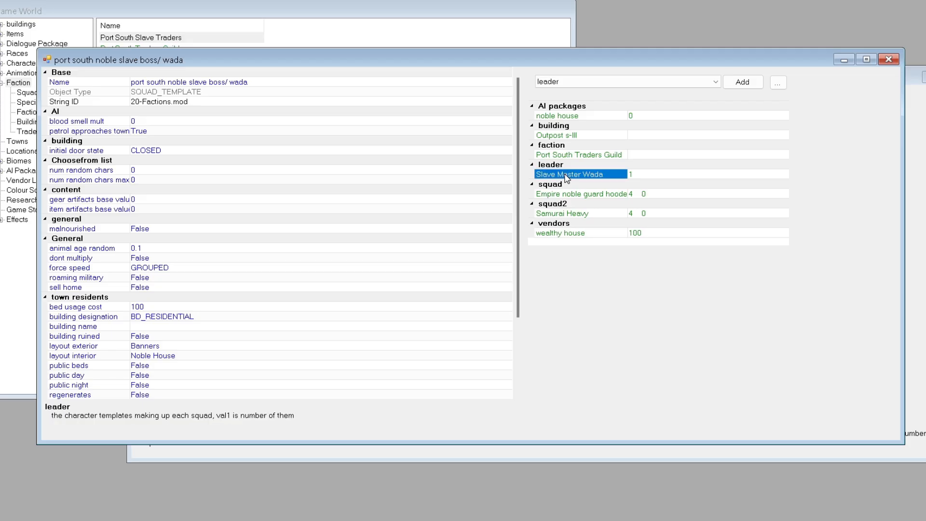
drag(459, 176, 735, 177)
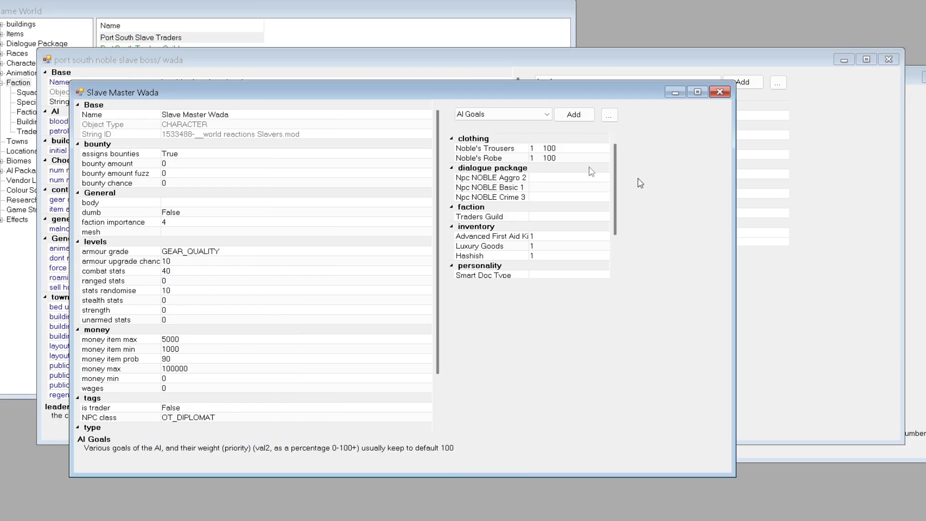
double_click(485, 159)
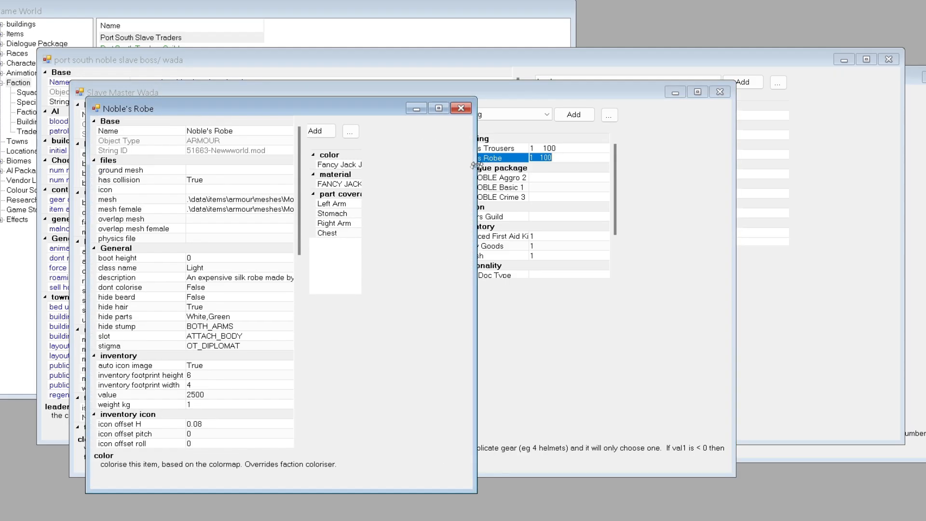
drag(470, 179, 873, 178)
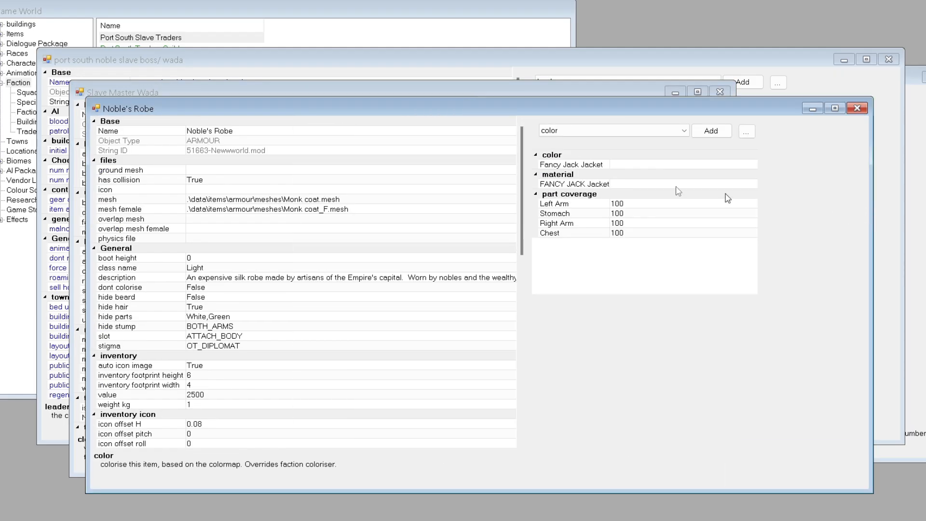
right_click(573, 167)
click(600, 200)
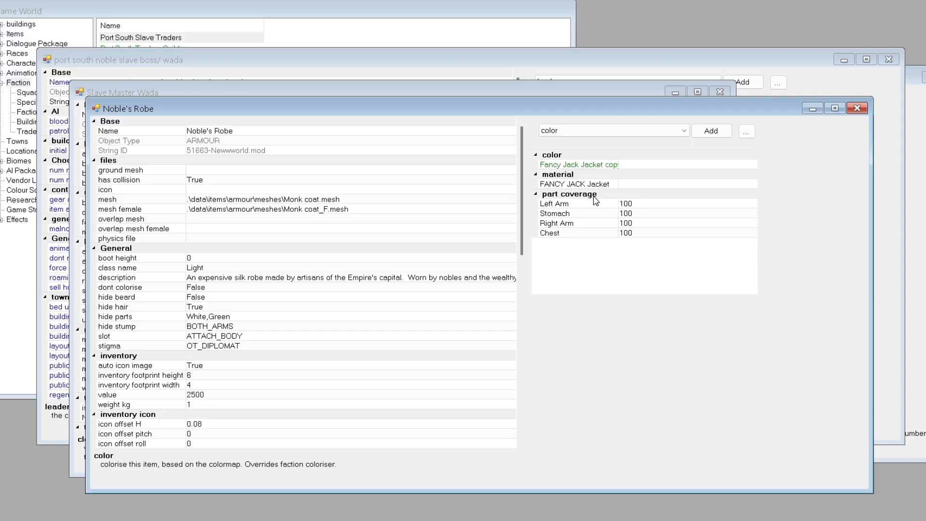
Step: Rename the Fancy Jack Jacket color copy to Fancy Jack Jacket Wada and set its color 1 to grey 128 128 128
double_click(595, 165)
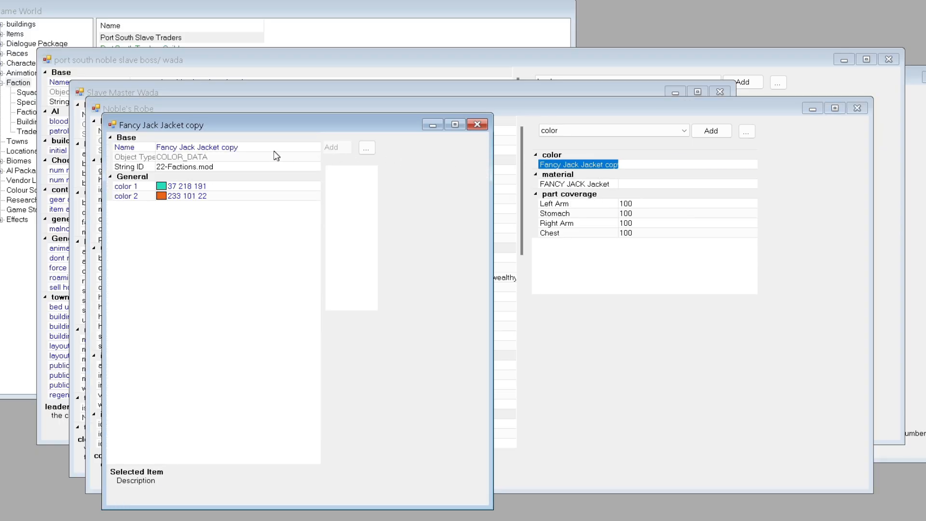
click(275, 147)
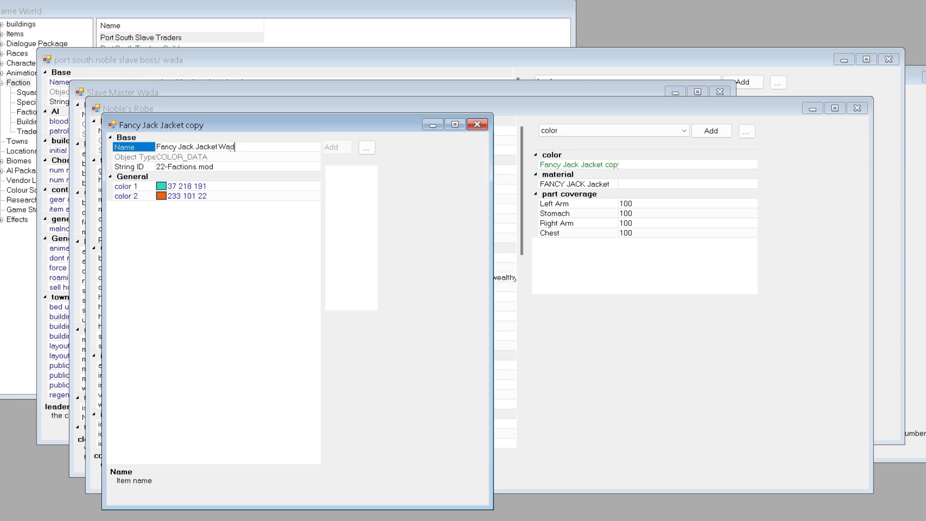
click(163, 189)
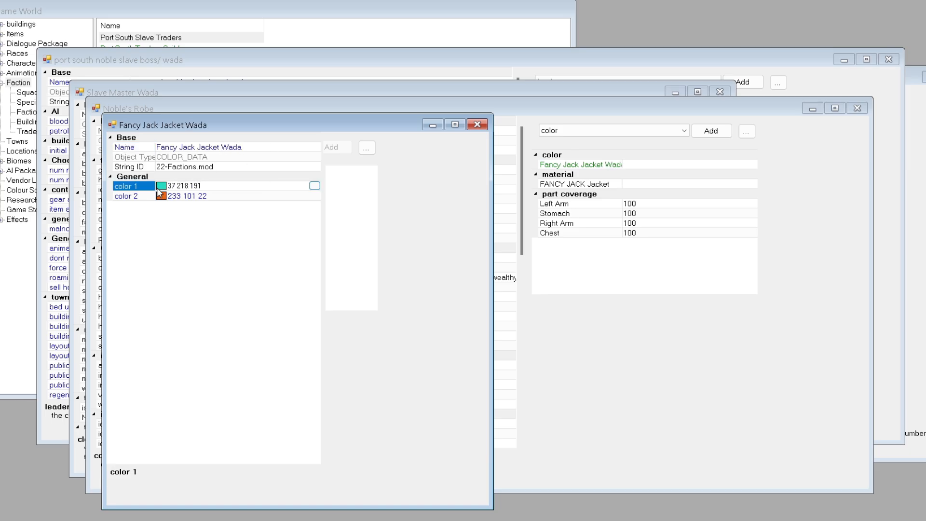
click(316, 187)
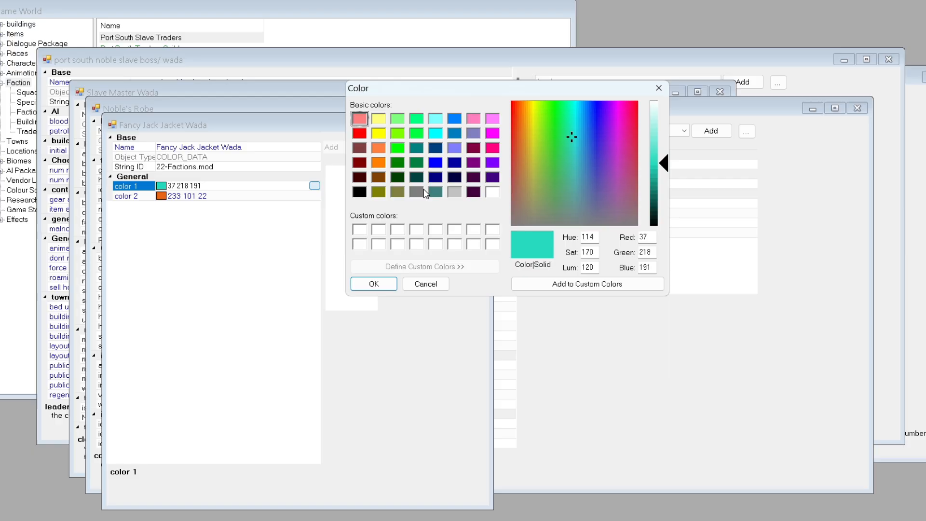
click(422, 193)
click(389, 284)
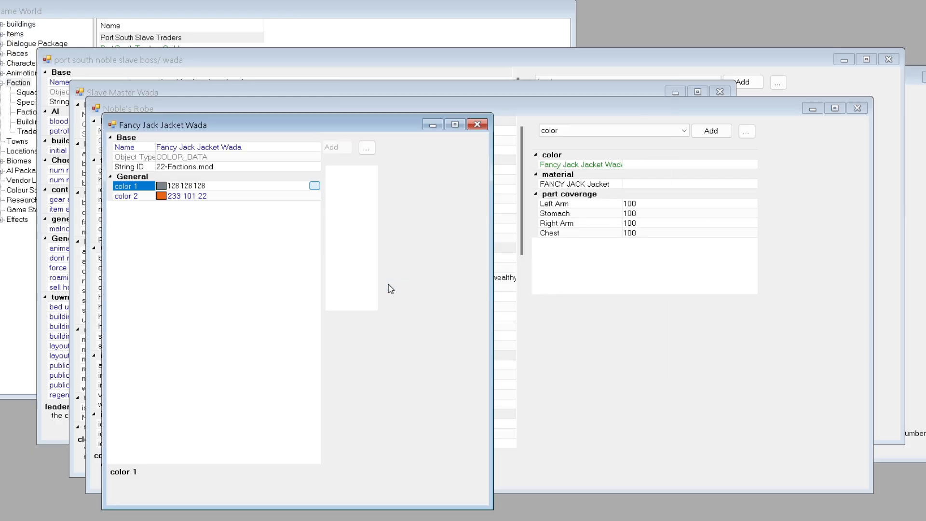
Step: Set color 2 of Fancy Jack Jacket Wada to dark green 0 64 0 and close the color and Noble's Robe windows
click(167, 197)
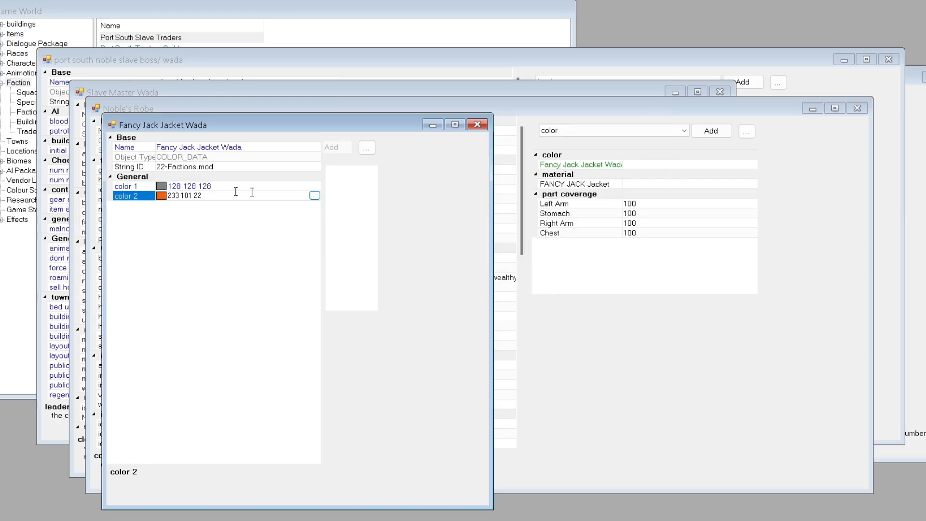
click(316, 195)
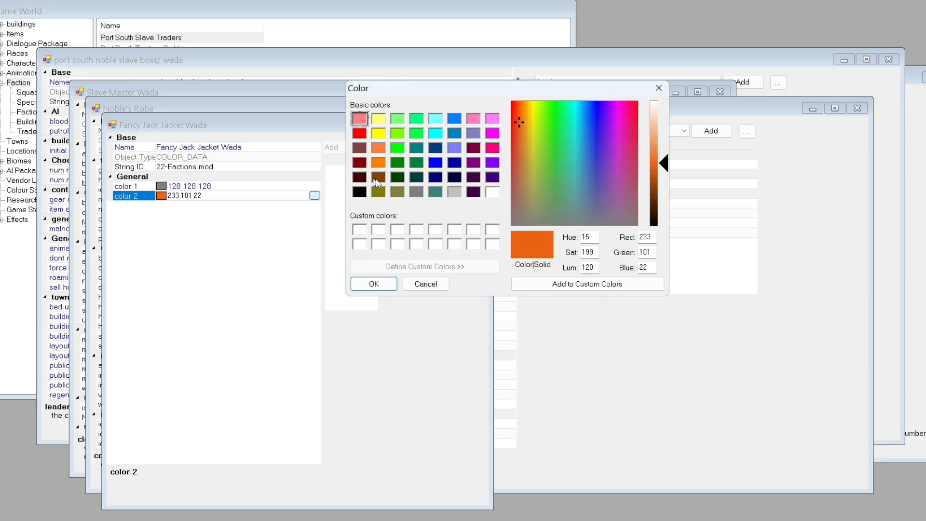
click(393, 164)
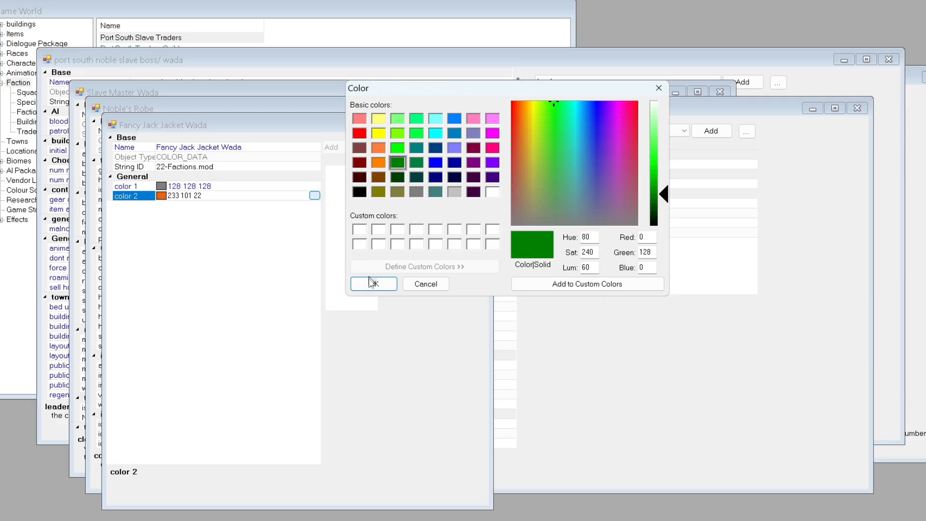
click(397, 177)
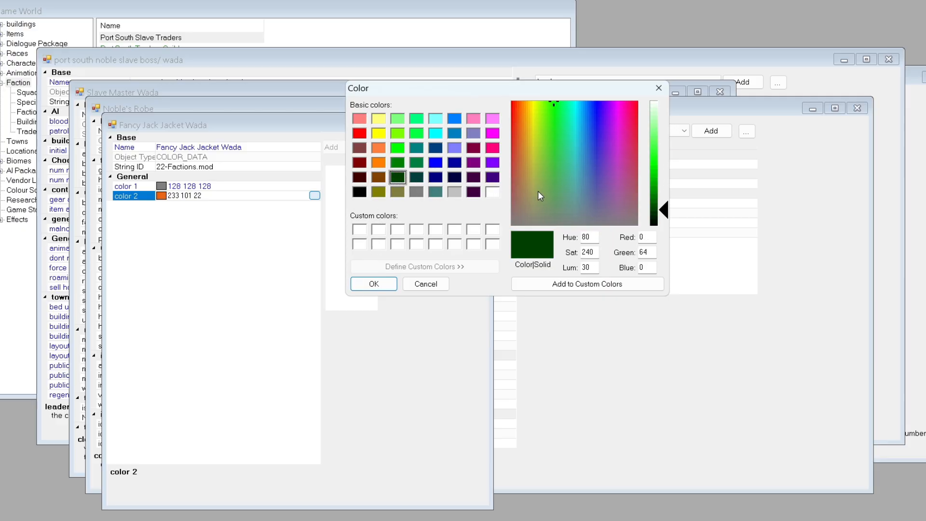
click(375, 284)
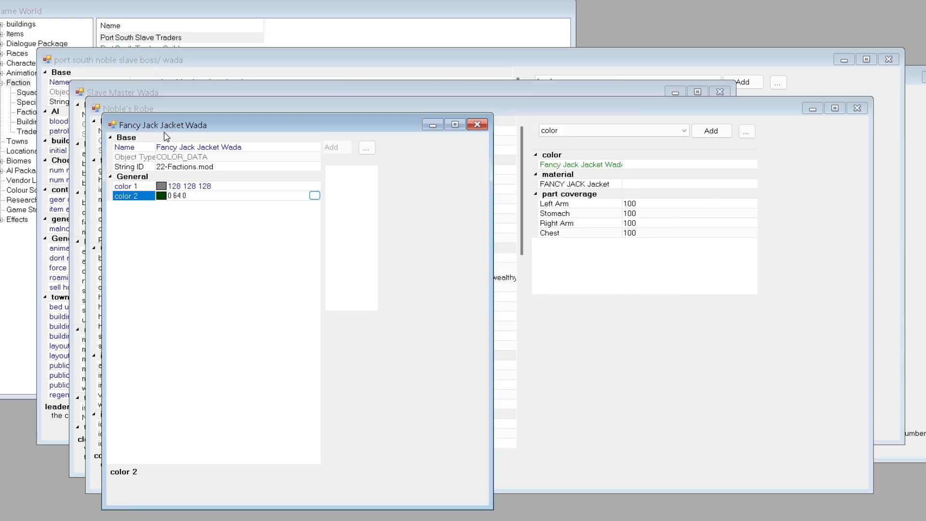
click(477, 124)
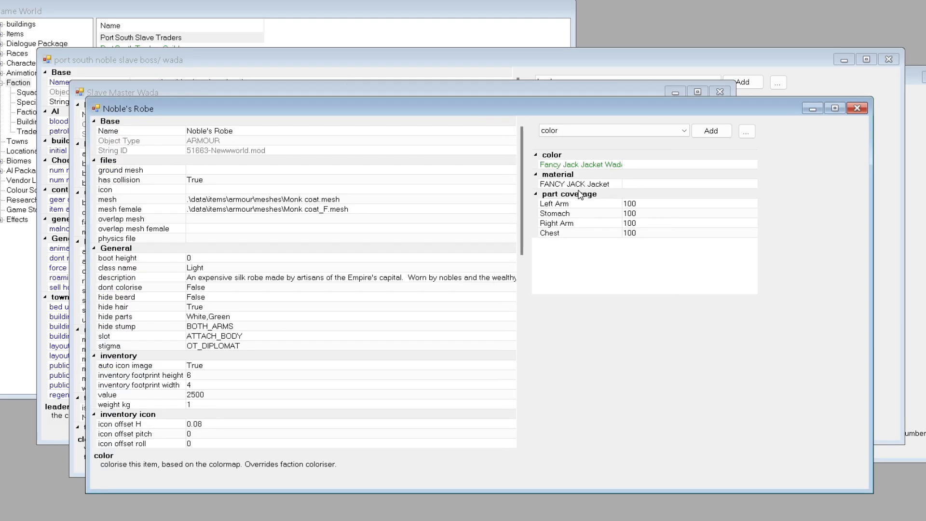
click(859, 111)
click(858, 109)
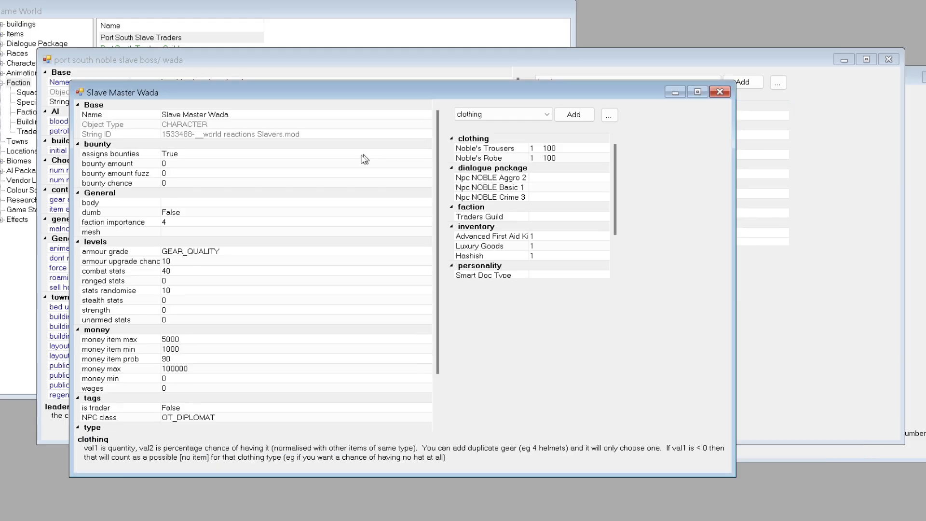
click(490, 151)
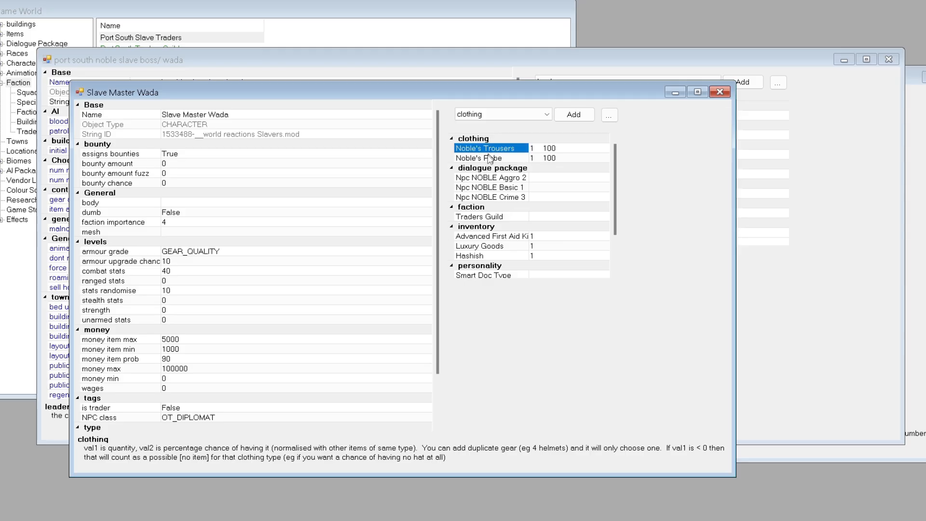
click(481, 160)
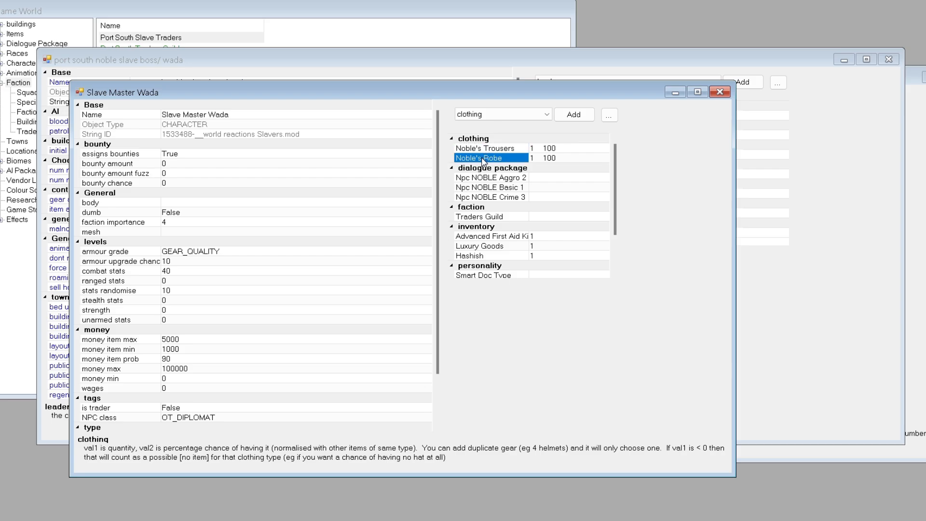
right_click(483, 162)
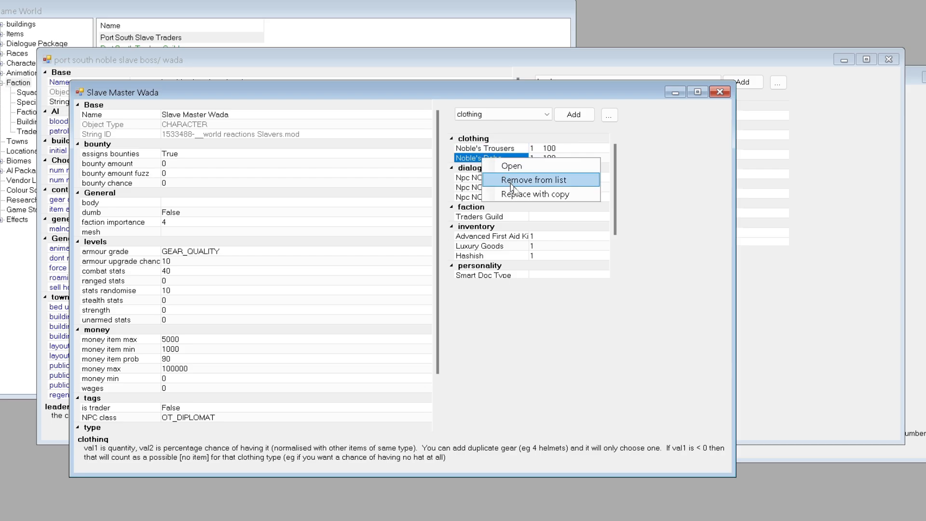
click(468, 150)
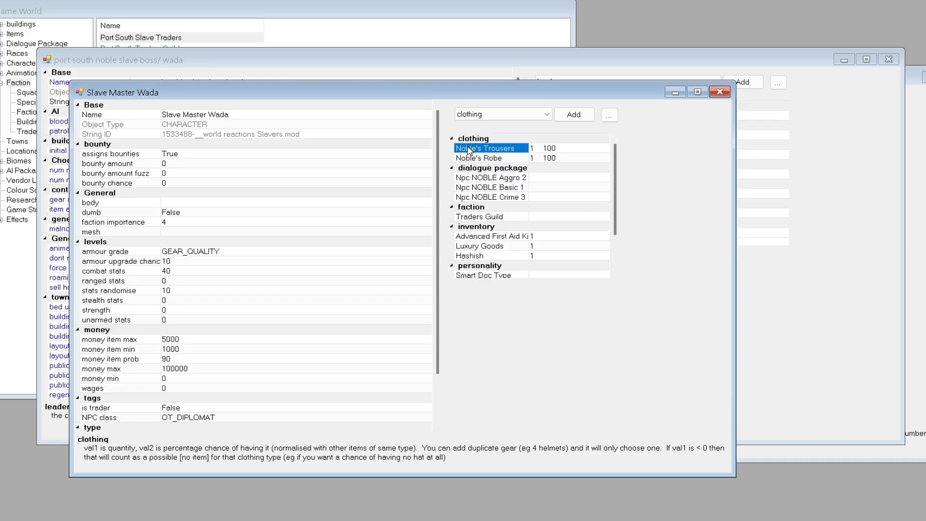
Step: Open Slave Master Wada's Noble's Trousers and add the Fancy Jack Jacket Wada color to it
double_click(469, 150)
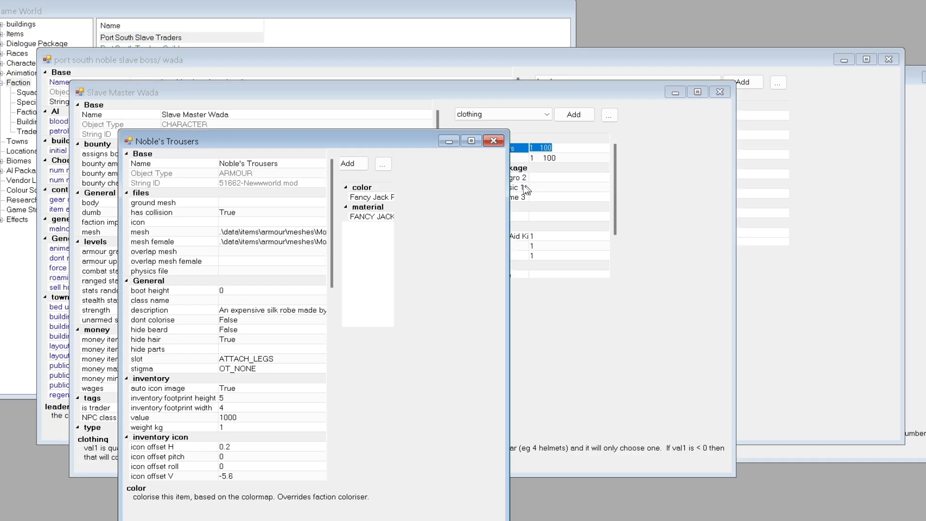
drag(508, 196, 761, 197)
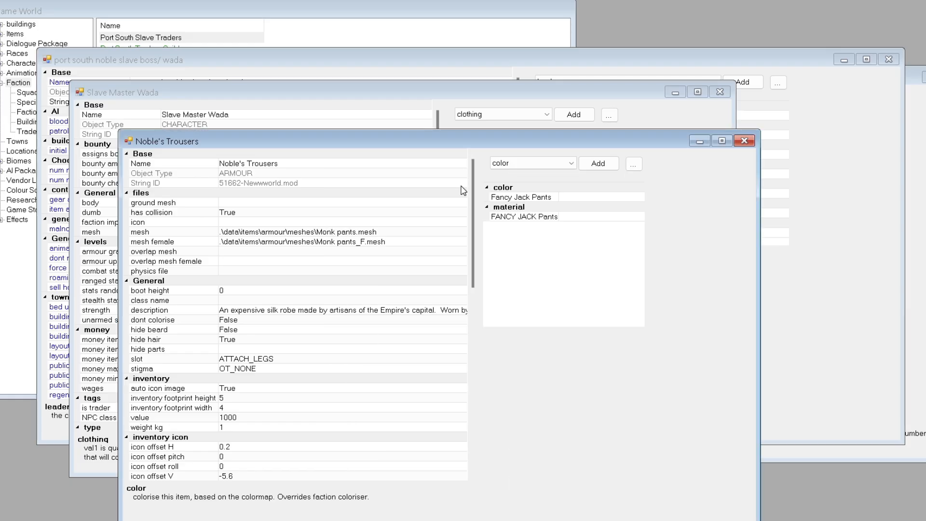
click(533, 198)
click(595, 164)
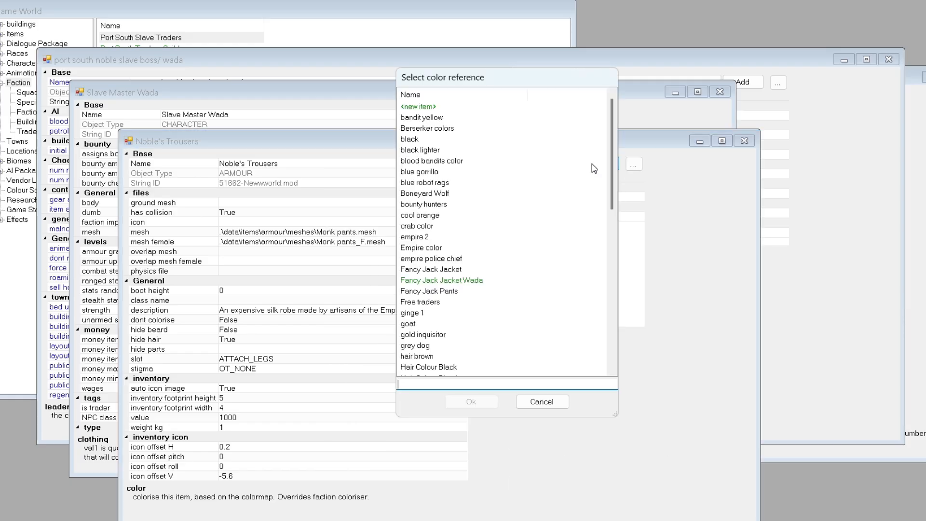
text(por)
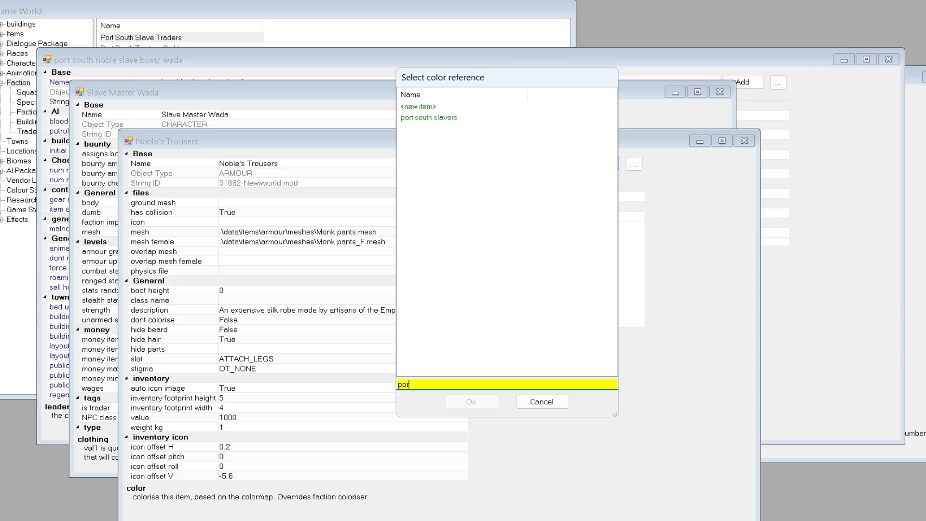
key(BackSpace)
key(BackSpace)
key(BackSpace)
text(wad)
double_click(419, 117)
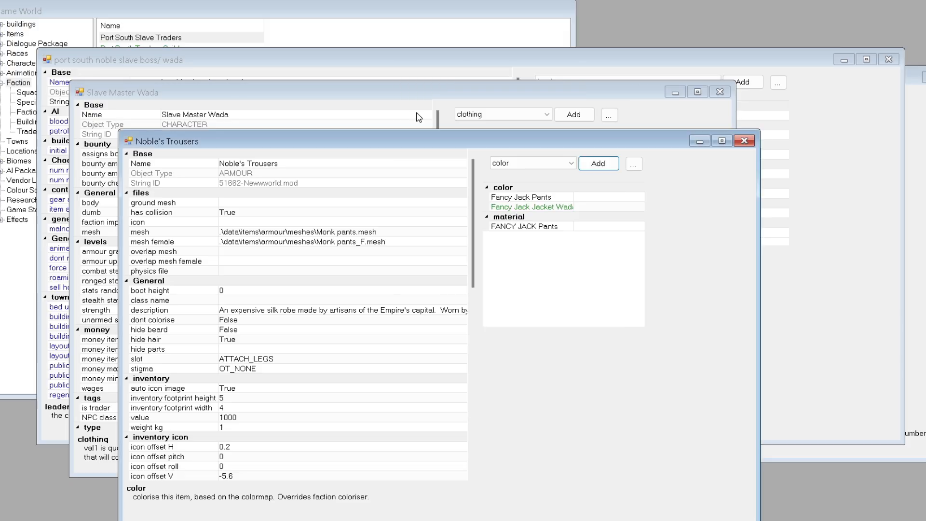
Step: Remove the Fancy Jack Pants color from Noble's Trousers and close the trousers, Slave Master Wada and squad windows
right_click(499, 195)
click(520, 216)
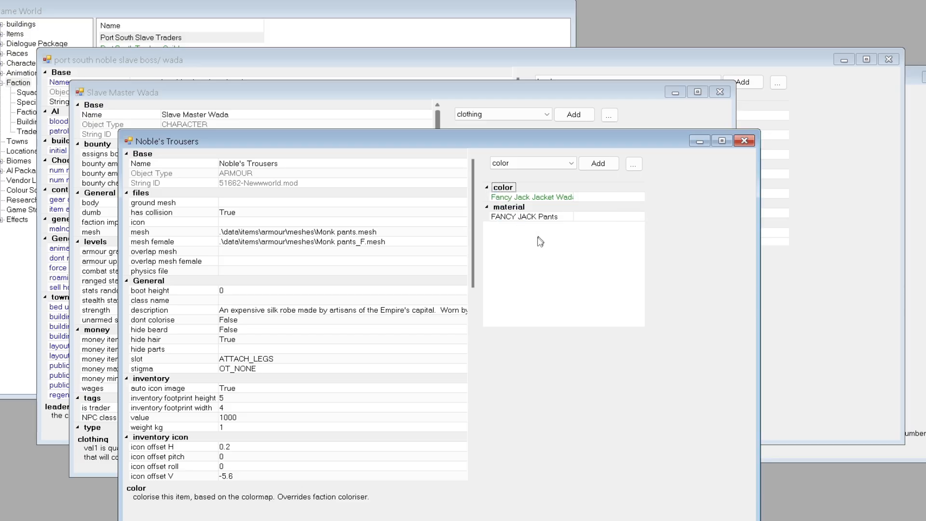
click(745, 140)
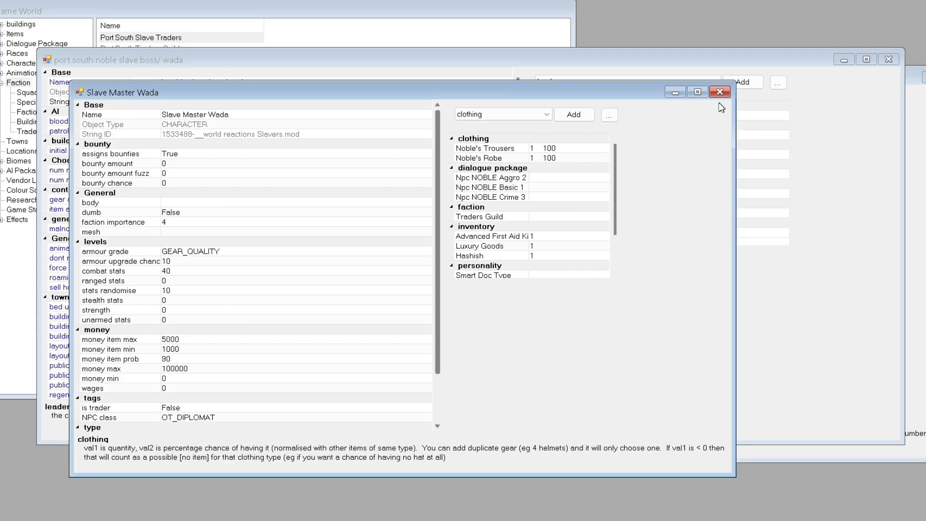
click(720, 91)
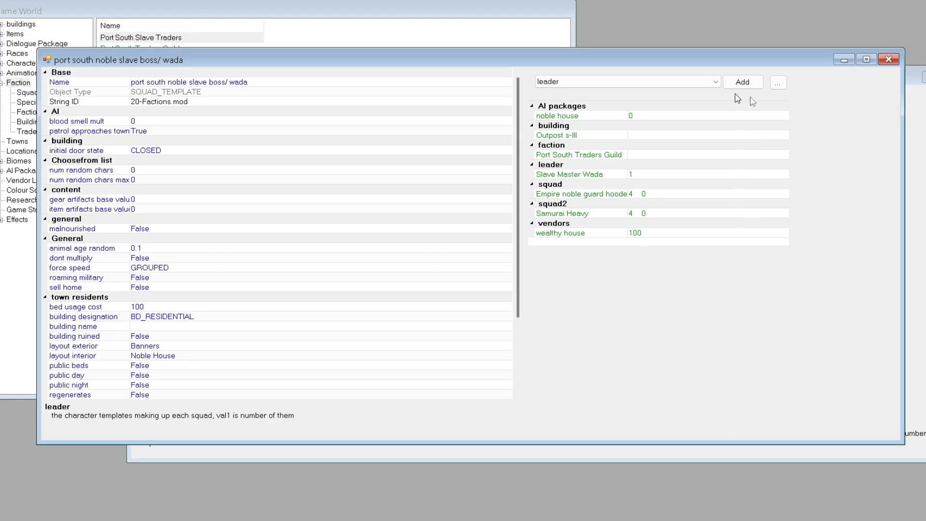
click(889, 59)
Step: Widen the name column of the Port South Faction town's residents list to read the full squad names
scroll(659, 193, up, 3)
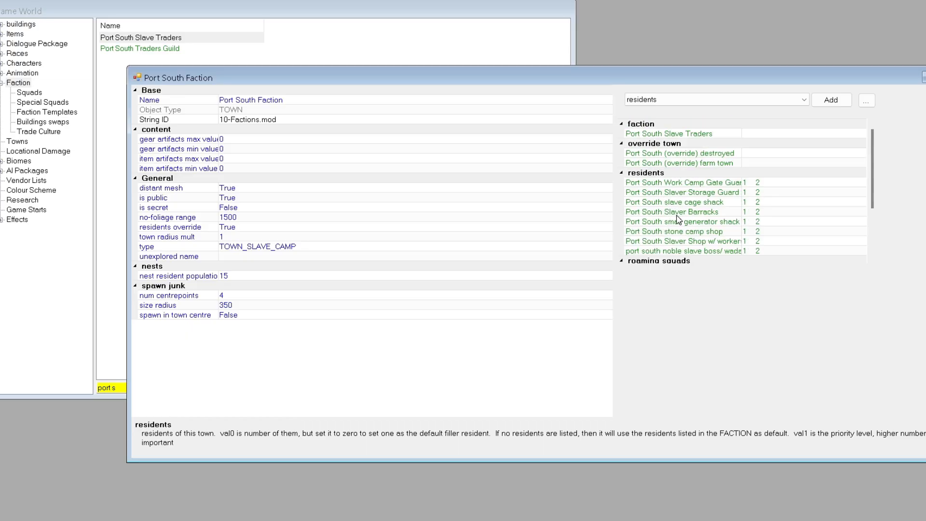
click(726, 182)
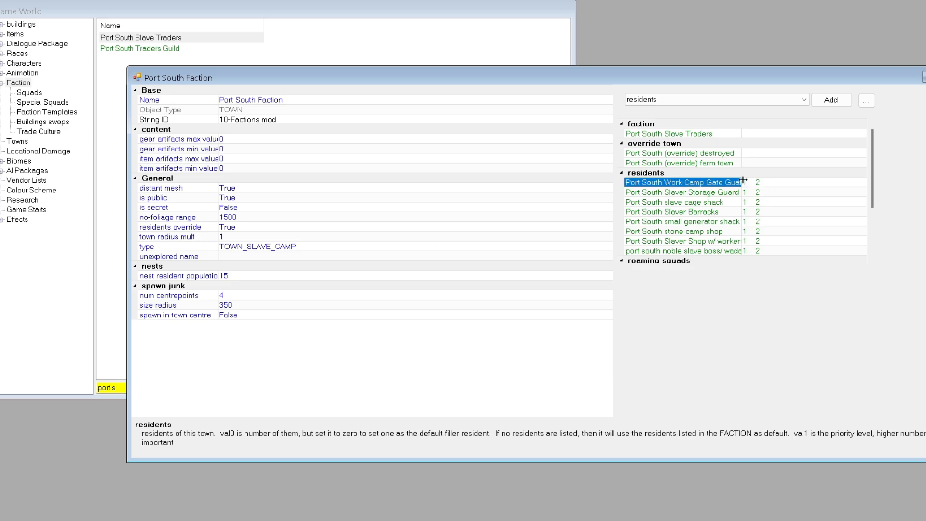
drag(743, 180, 772, 182)
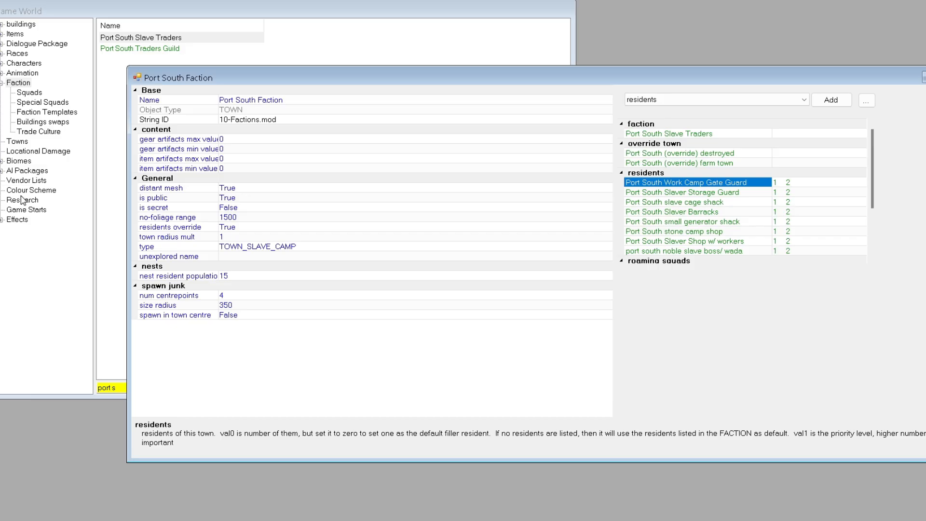
Step: Filter the faction squads by "port sout" and duplicate the Port South Work Camp Gate Guard squad
click(28, 93)
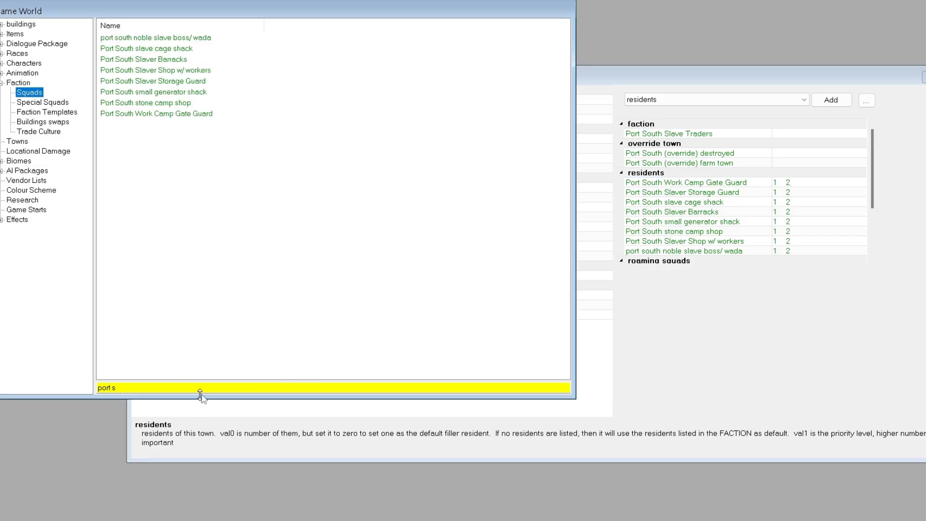
click(117, 388)
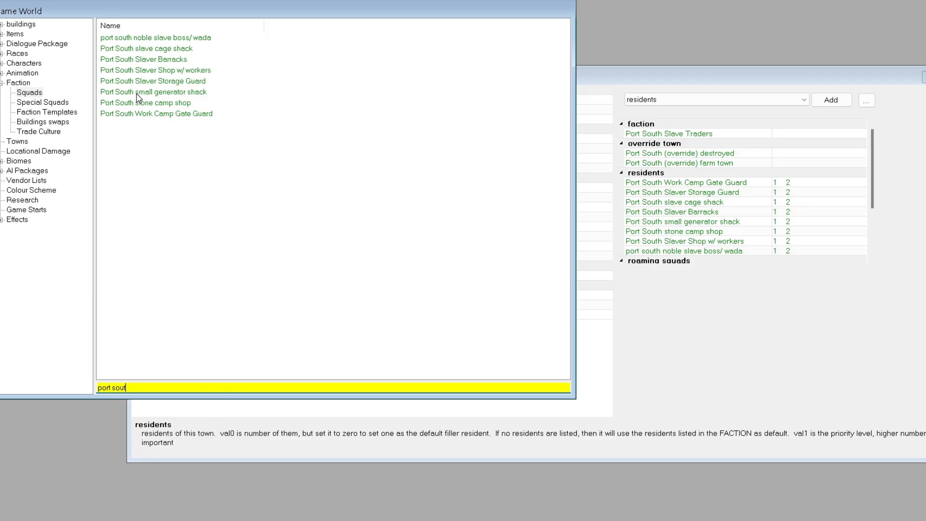
click(136, 114)
right_click(135, 114)
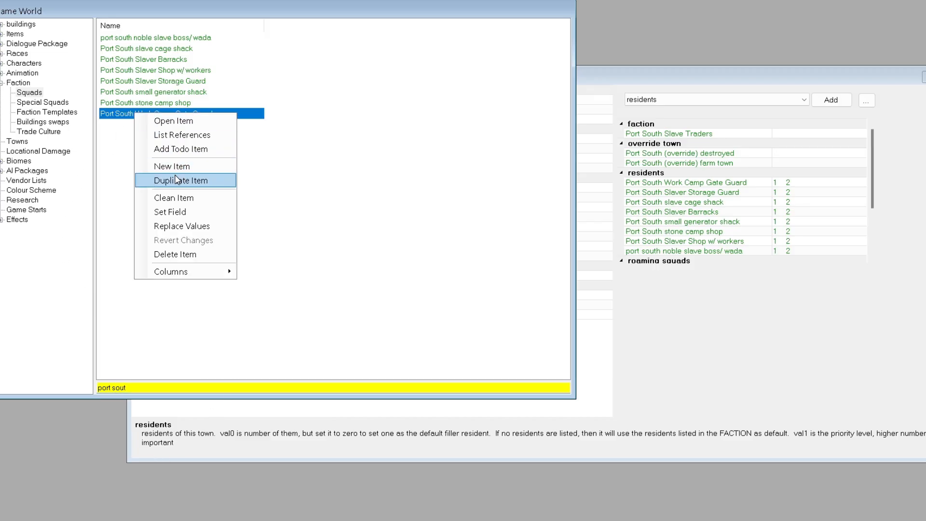
click(176, 179)
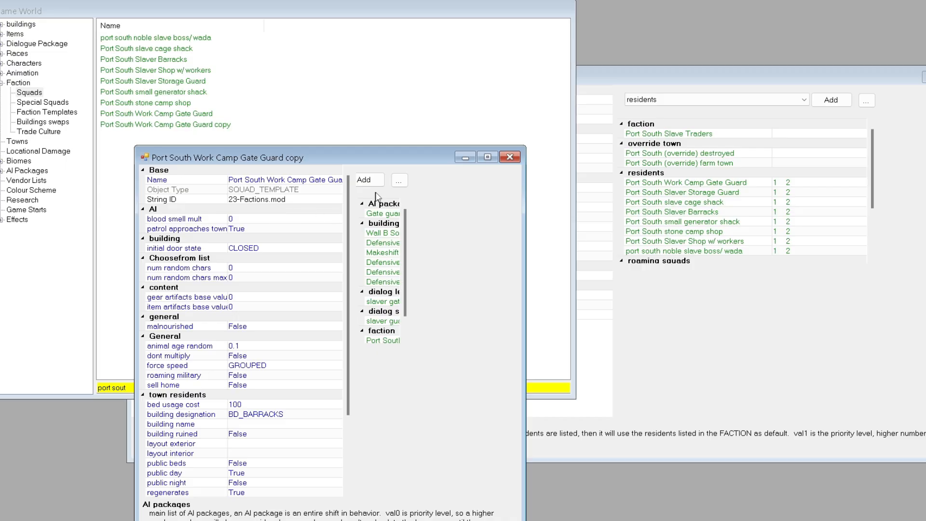
Step: Rename the duplicated squad as Port South Work Camp Gate Guard, dropping the "copy" suffix
drag(525, 211, 777, 211)
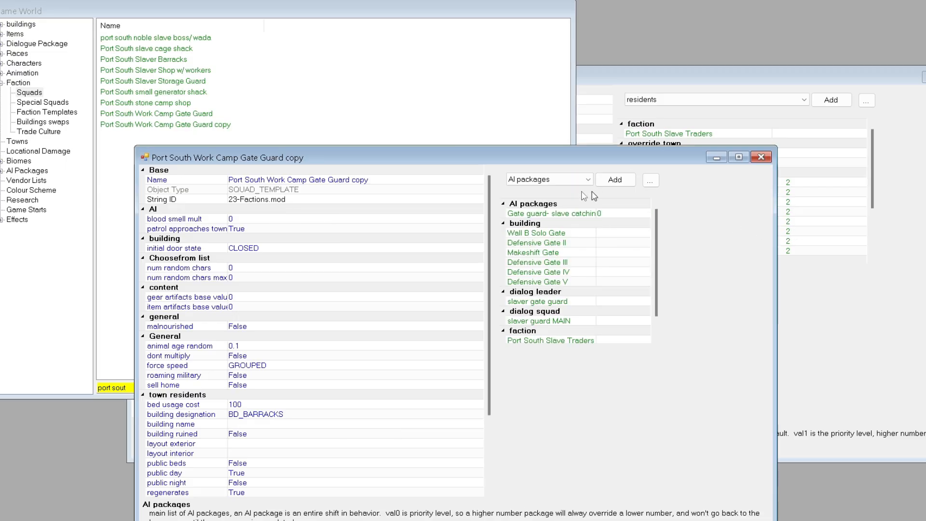
click(365, 180)
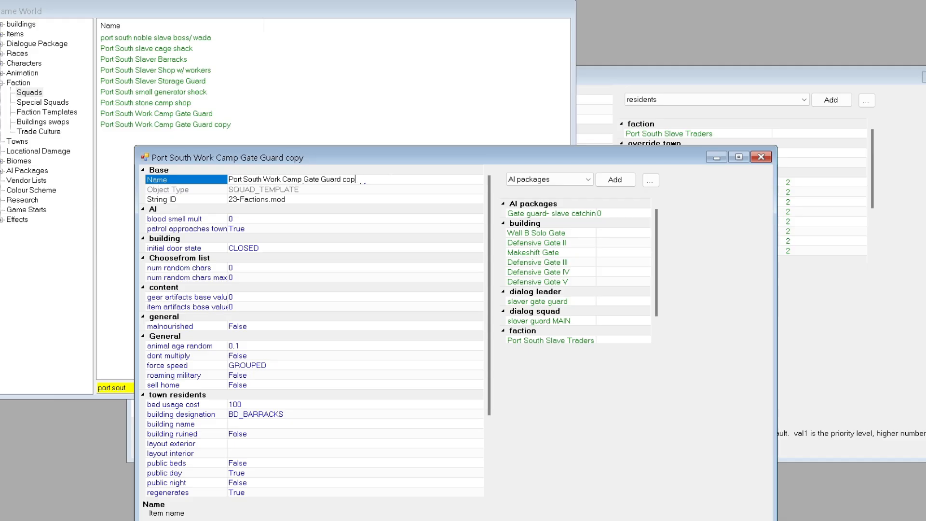
click(363, 114)
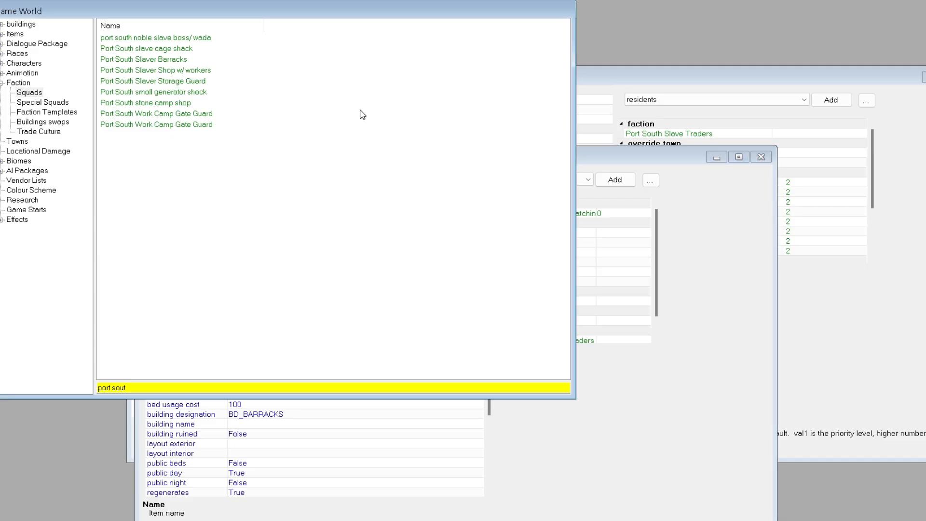
Step: Open both Port South Work Camp Gate Guard squads to compare their String IDs, and close both windows
double_click(111, 115)
double_click(113, 124)
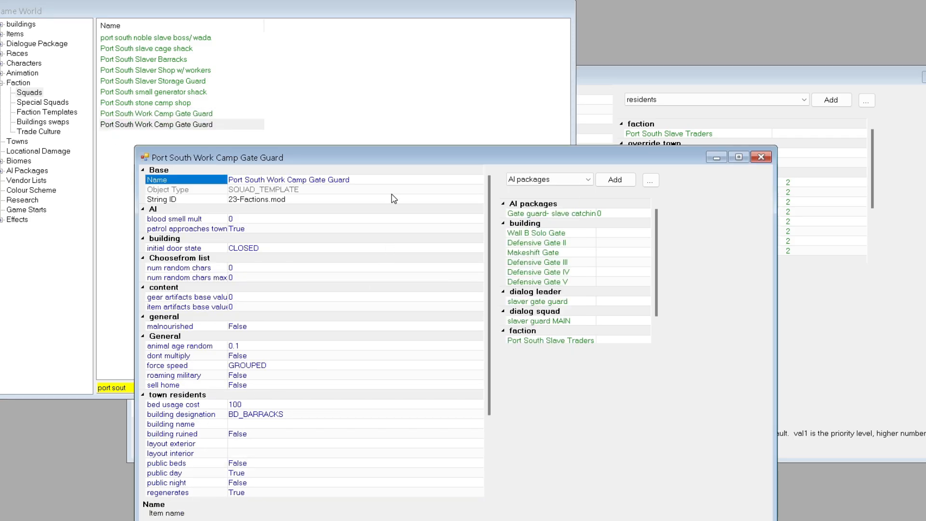
drag(392, 159, 774, 171)
click(385, 381)
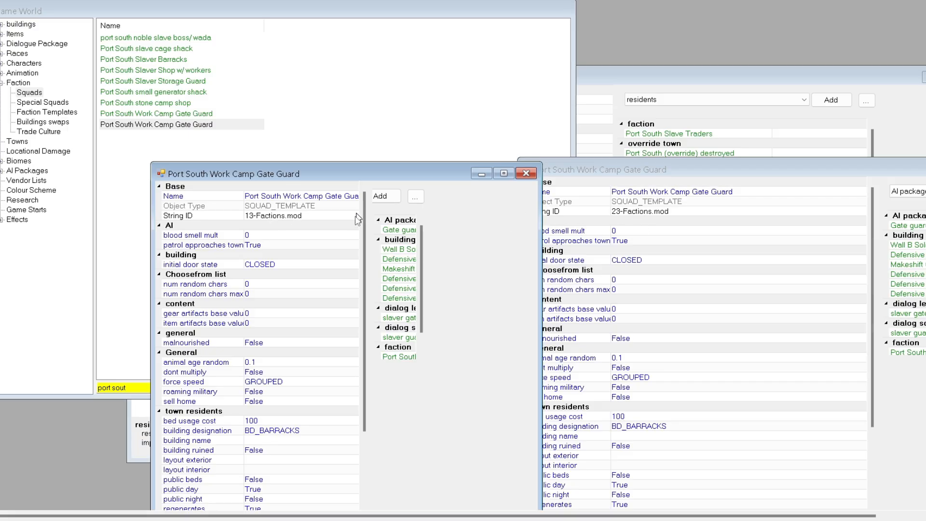
click(526, 173)
drag(861, 176, 372, 130)
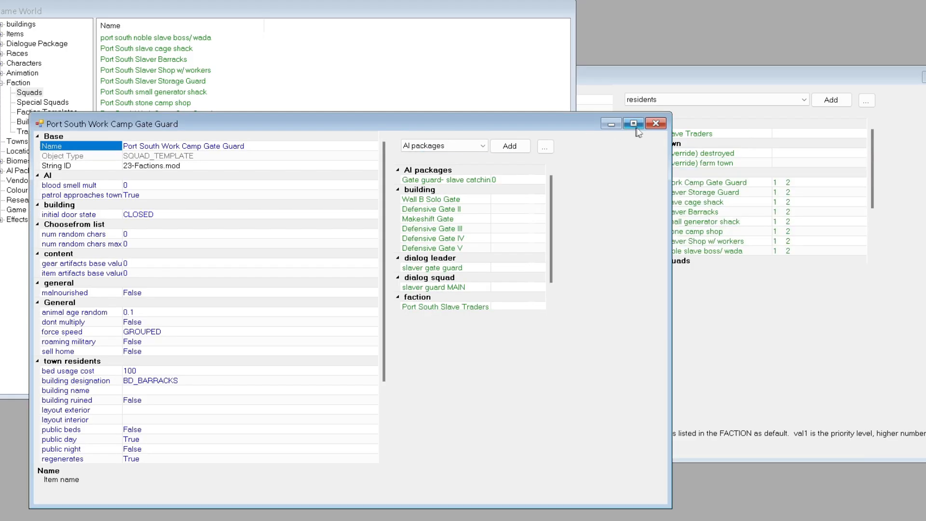
click(655, 123)
Step: Add the second Port South Work Camp Gate Guard squad to the Port South Faction town's residents
scroll(674, 254, down, 2)
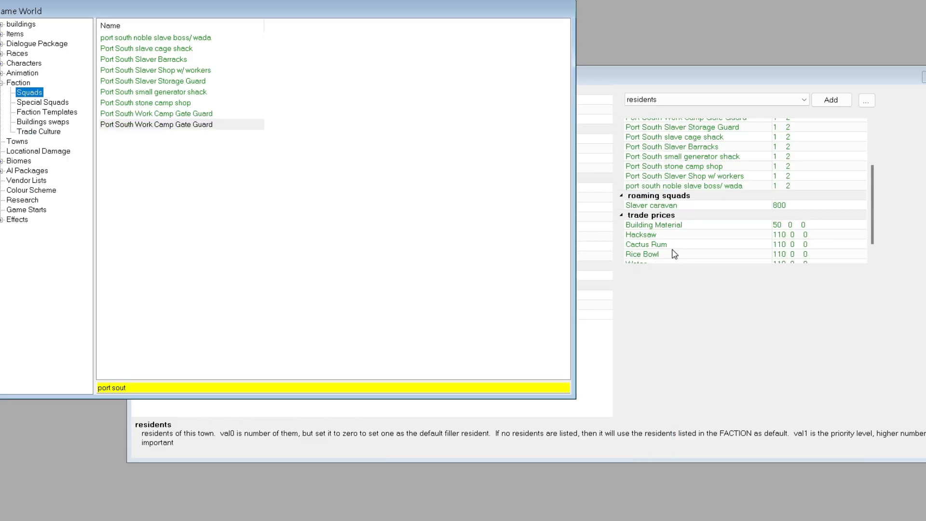
click(651, 188)
click(829, 102)
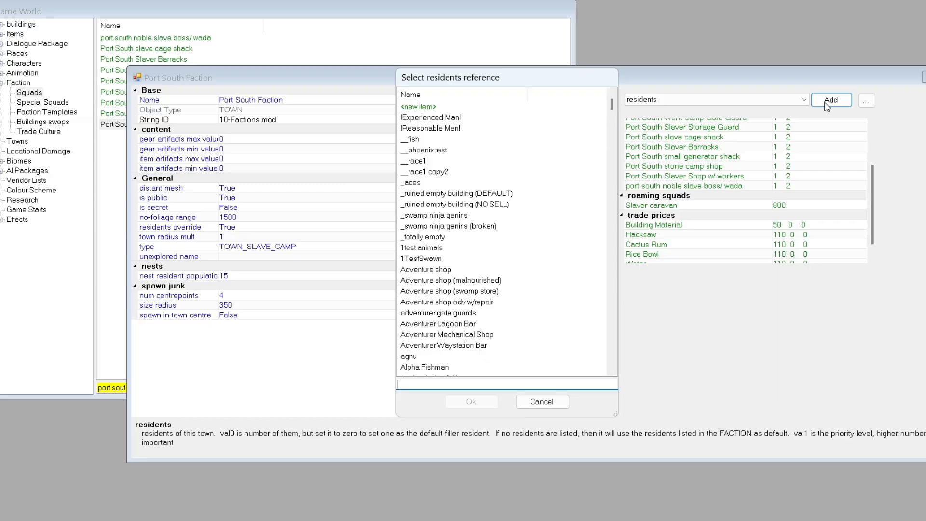
text(pou)
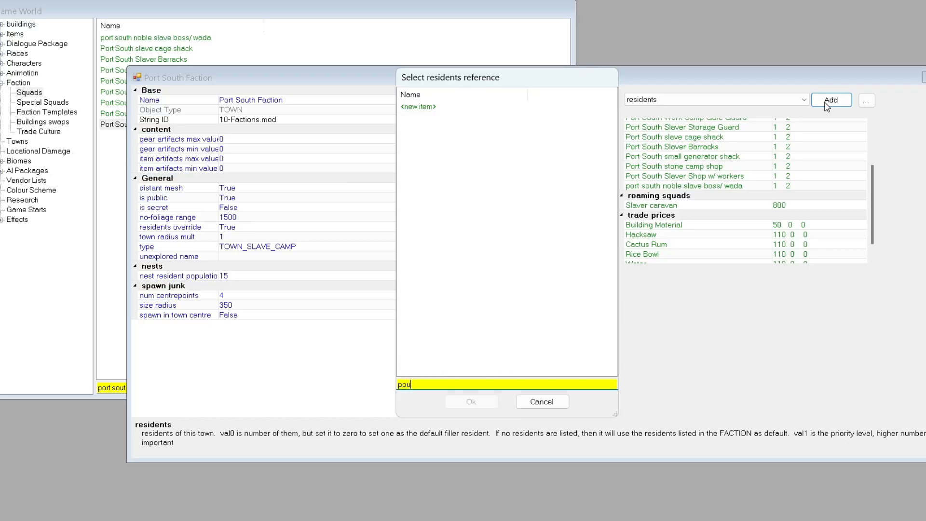
key(BackSpace)
text(rt)
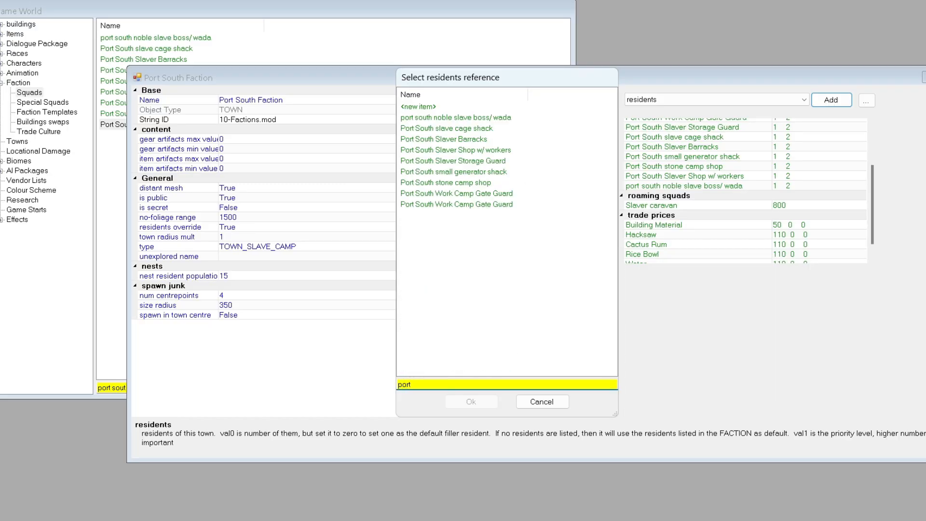
click(467, 205)
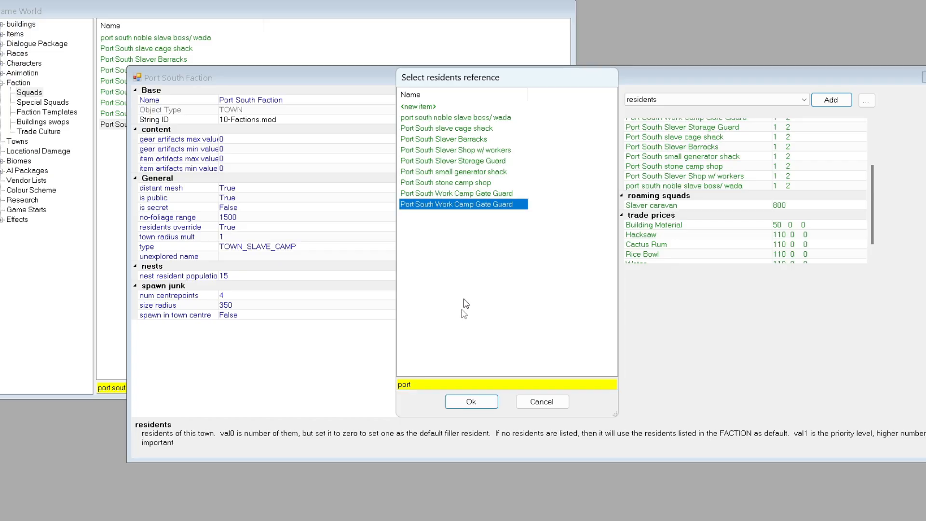
click(467, 401)
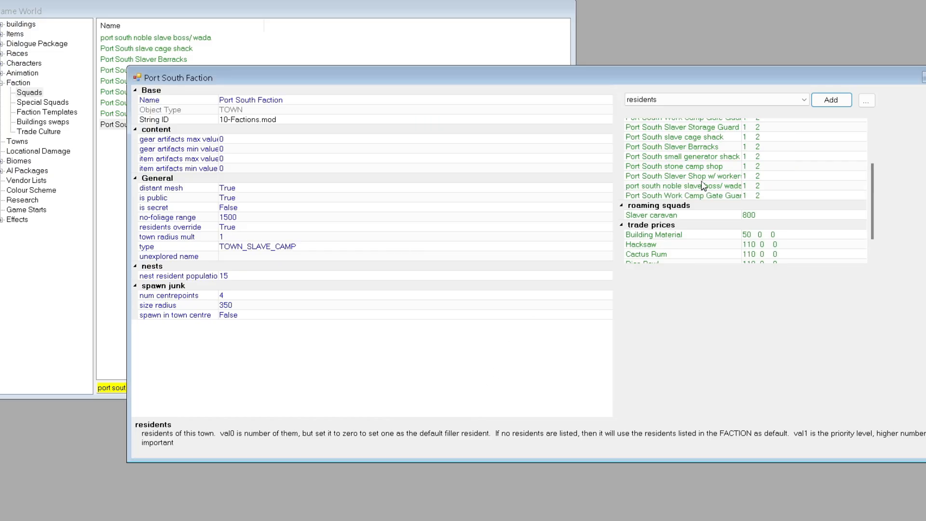
Step: Compare the two Port South Work Camp Gate Guard entries in the town's residents list
click(693, 196)
scroll(694, 197, up, 3)
click(691, 186)
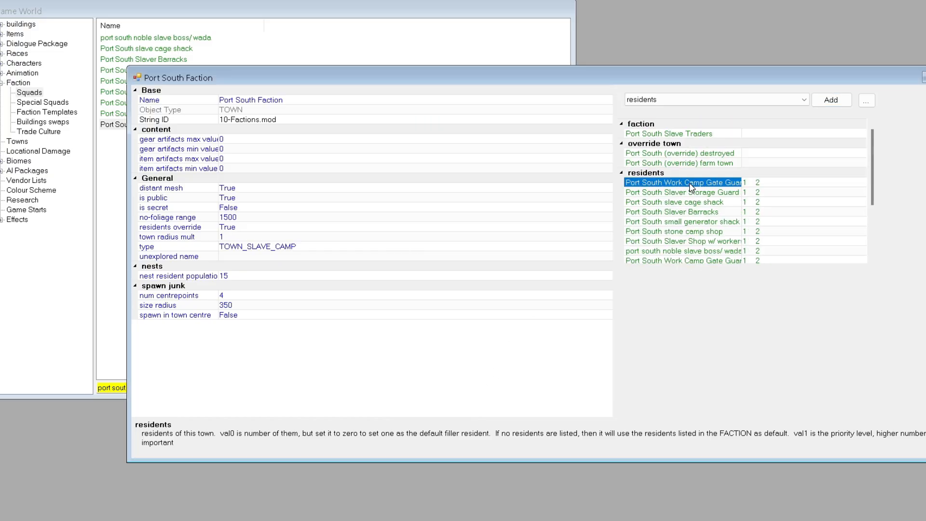
scroll(687, 242, down, 2)
click(681, 195)
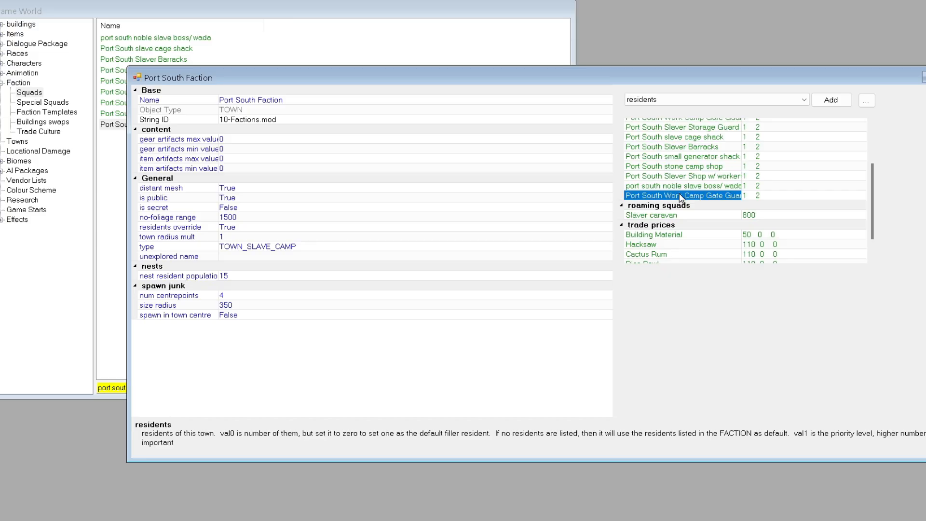
scroll(680, 196, up, 3)
click(673, 184)
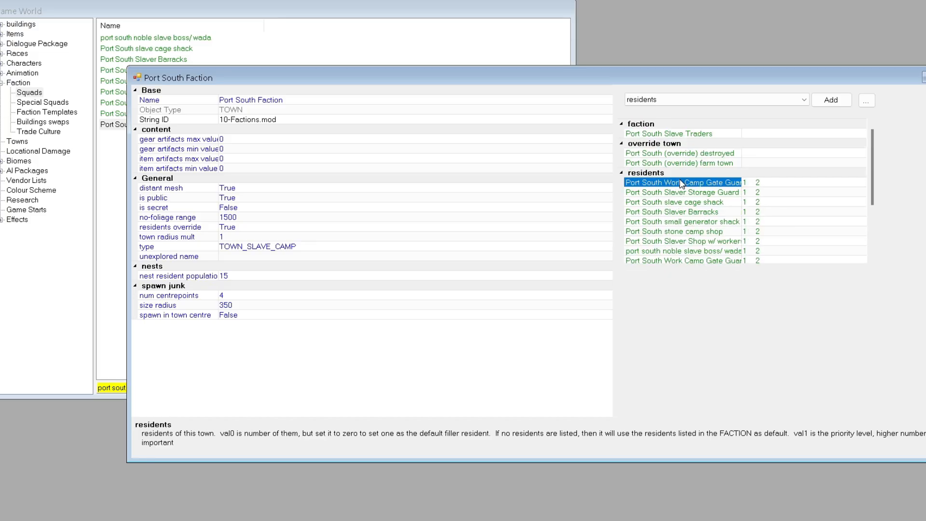
Step: Create a new dialogue item in the Dialogue category and name it Port South South Chat
click(19, 45)
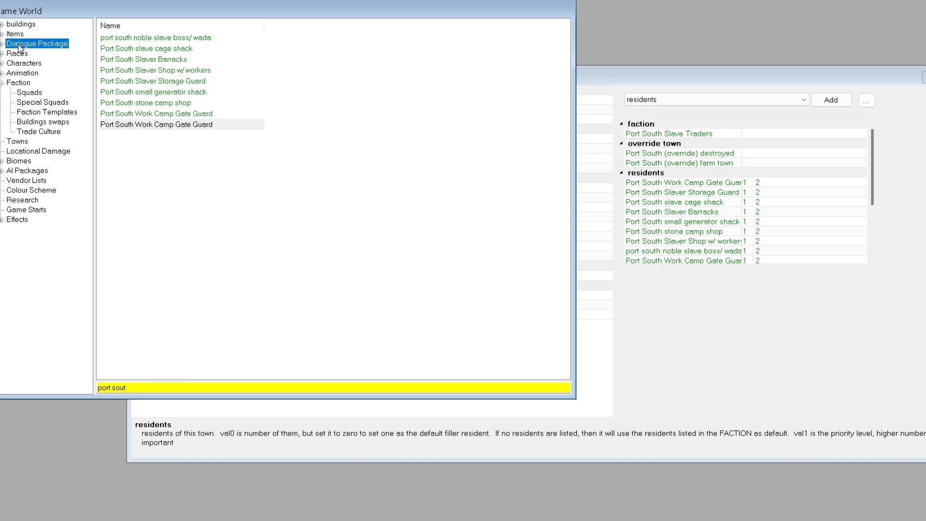
click(1, 44)
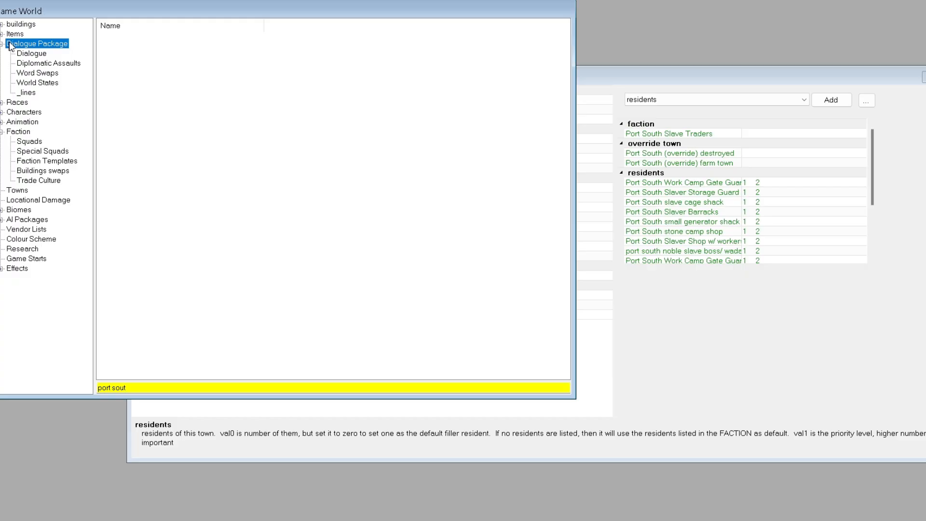
click(28, 53)
drag(126, 388, 91, 395)
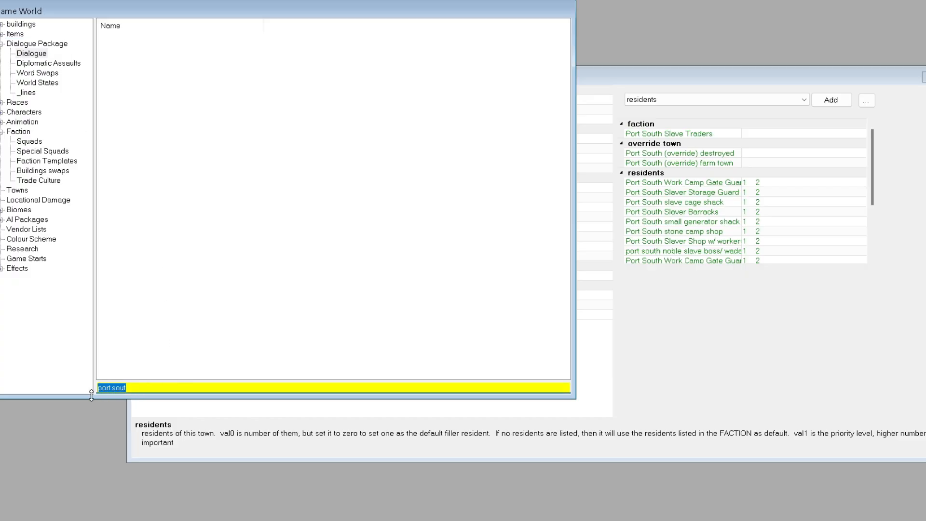
right_click(167, 136)
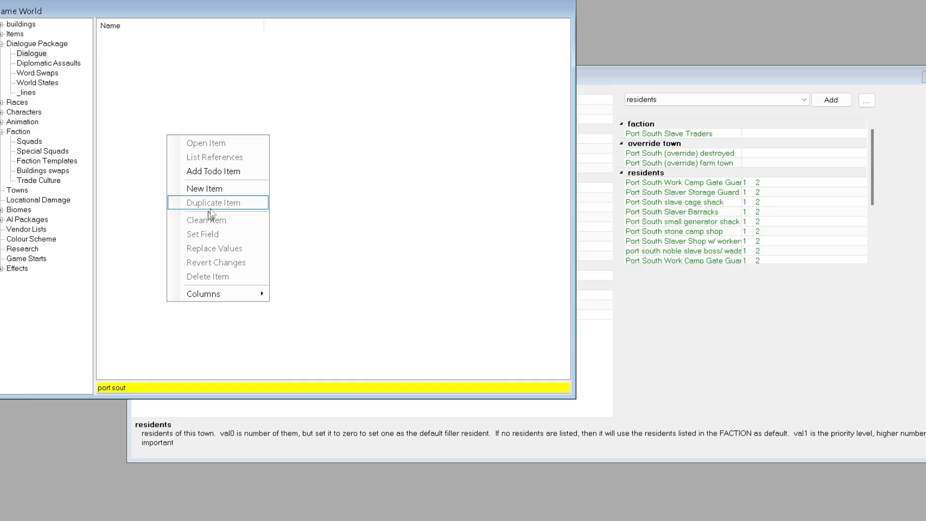
click(215, 190)
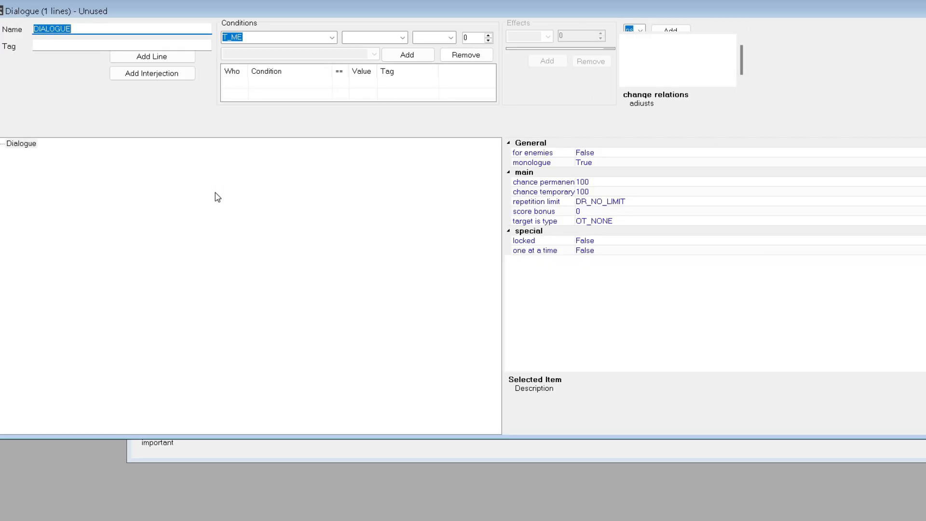
text(Por)
text(t Sot)
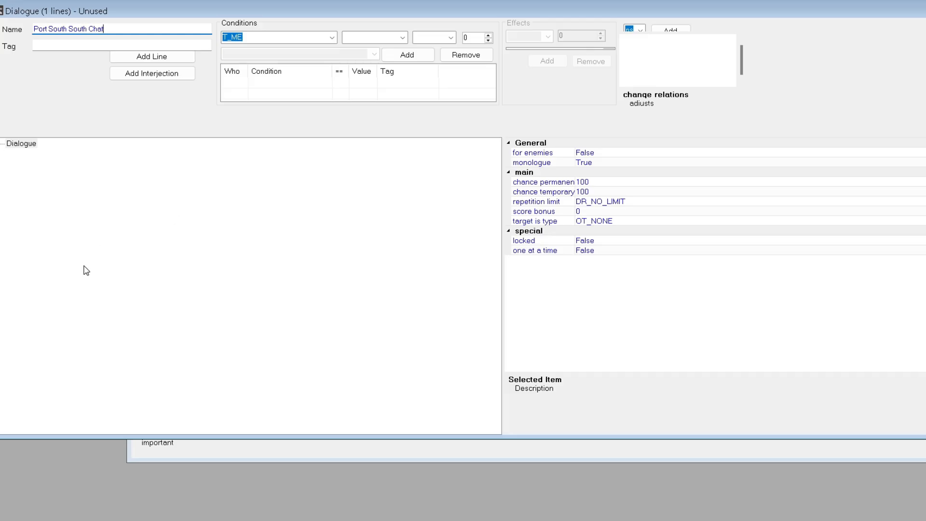
Step: Add a first line under the Port South South Chat dialogue with the text "SSTTOOP!!!!!!"
click(24, 144)
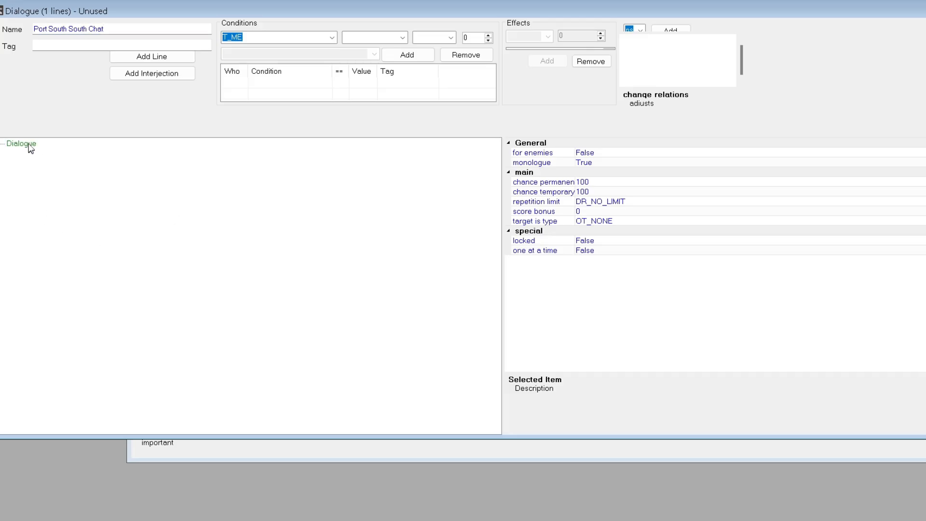
click(154, 57)
click(582, 223)
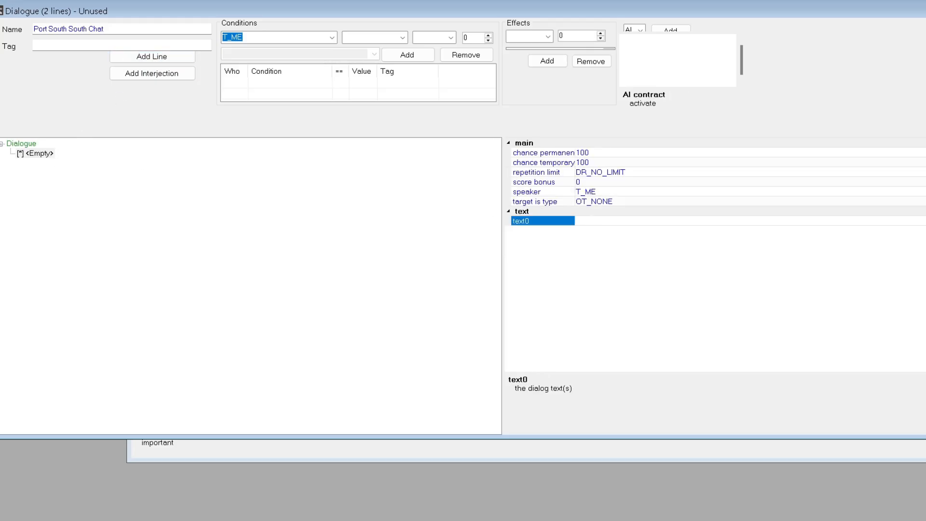
text(SSTTOOP!!!!!!)
Step: Add a line beneath the SSTTOOP line reading "Bring in a slave or become one, its that simple" and close the dialogue
click(21, 144)
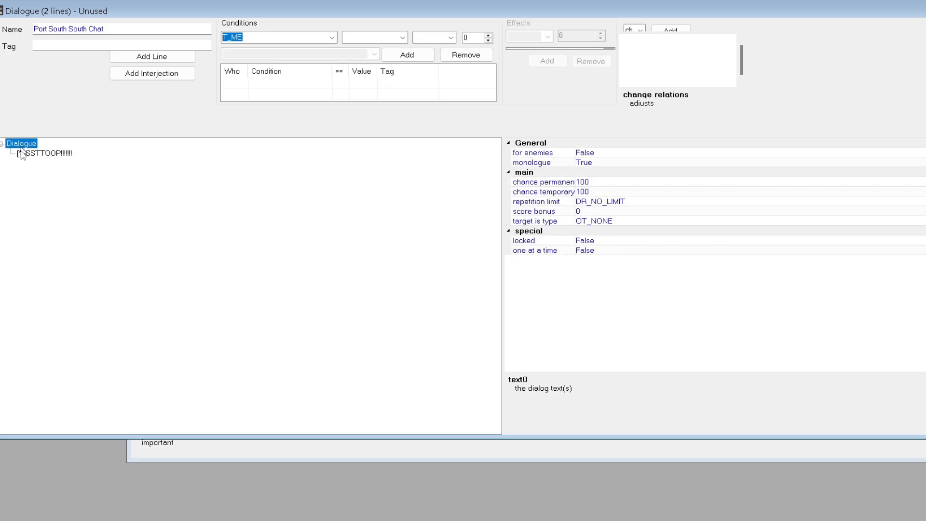
click(46, 154)
click(162, 75)
click(152, 57)
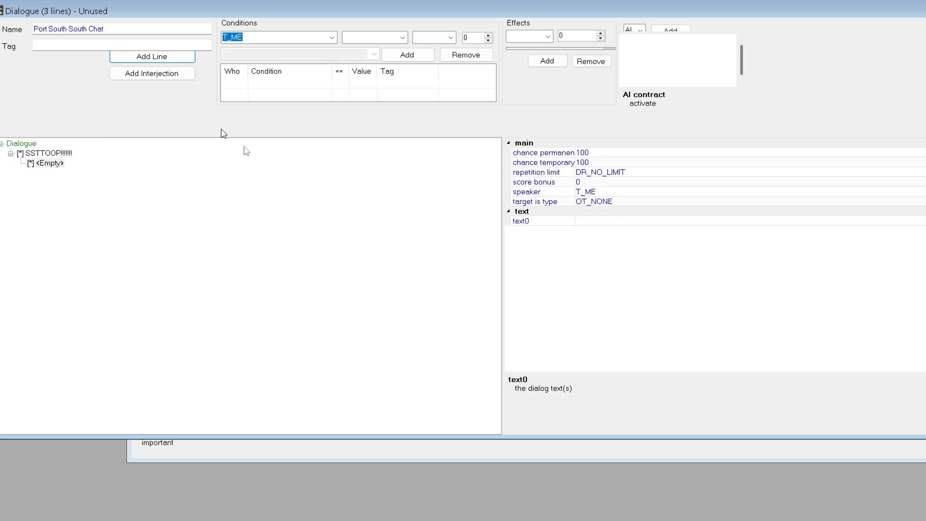
click(596, 222)
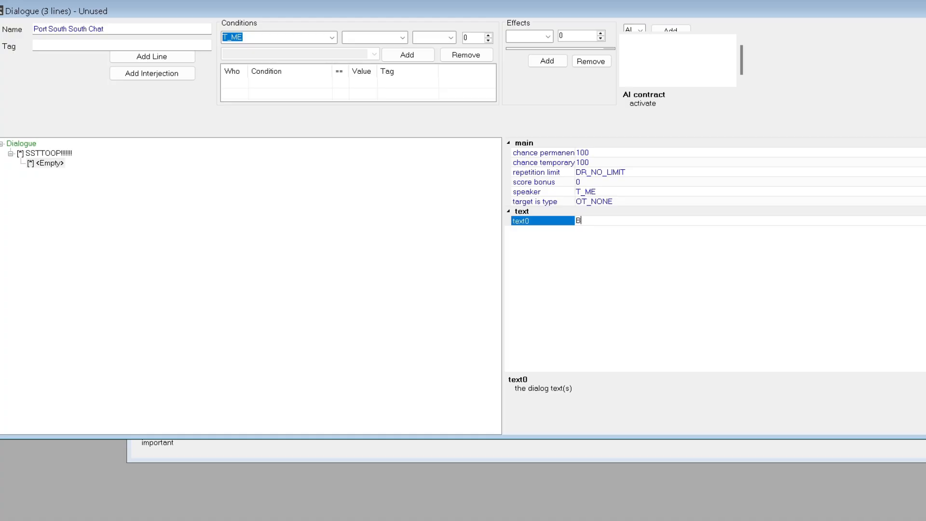
text(Bring in a slave or become one, its)
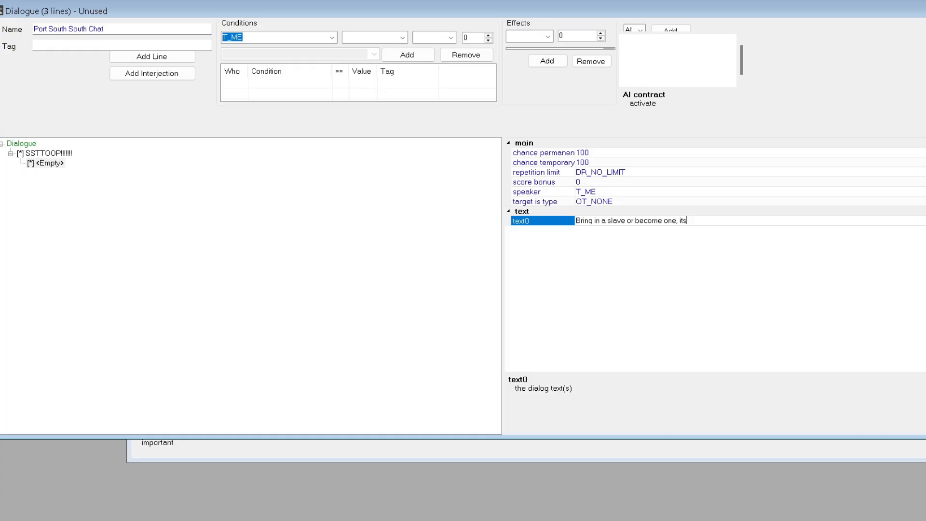
text( thaqt)
click(263, 284)
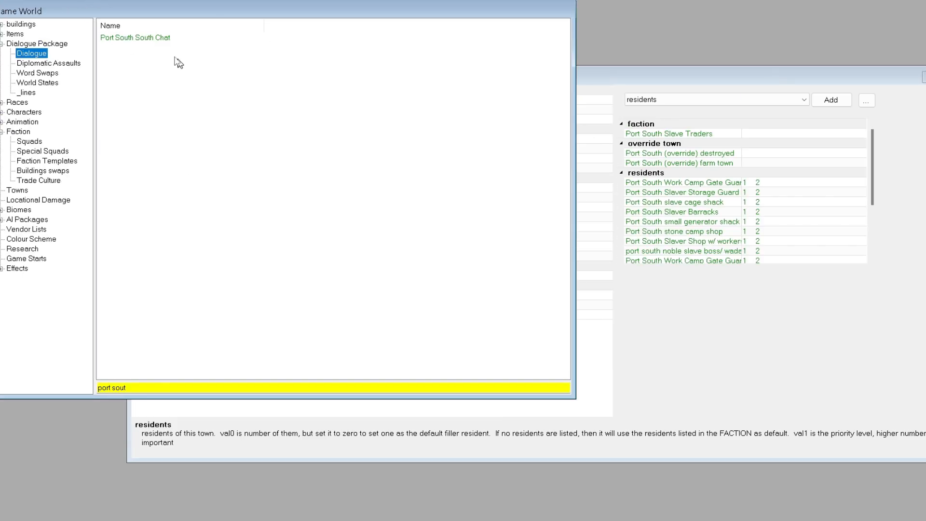
Step: Duplicate the Port South South Chat dialogue and rename the copy as Port South North Chat
right_click(142, 40)
click(179, 106)
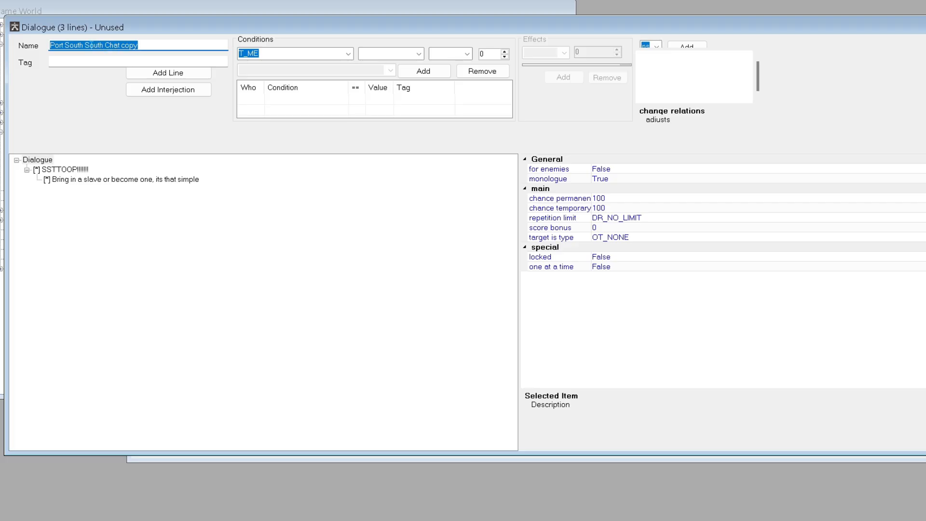
double_click(93, 45)
text(No)
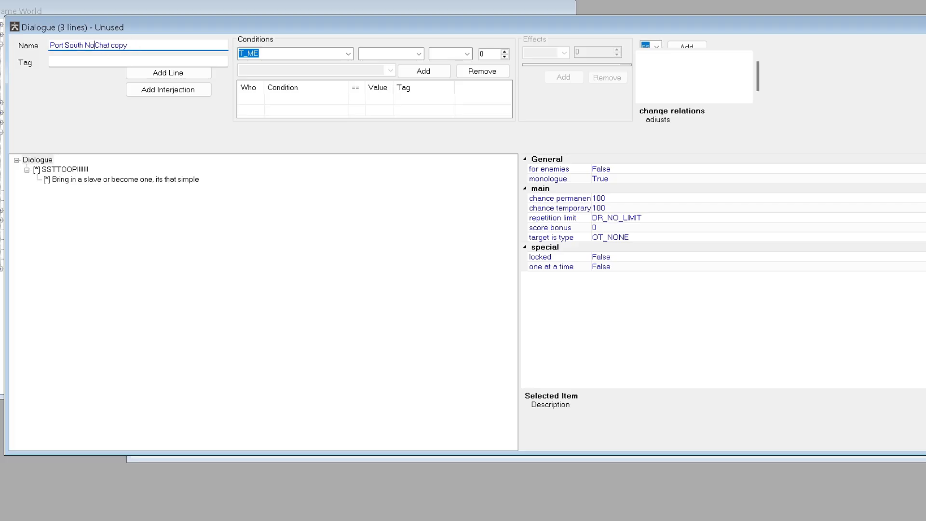
key(BackSpace)
text(rth)
key(shift+End)
key(shift+Right)
key(BackSpace)
Step: Change the second line of the Port South North Chat dialogue to "Have come from BARK!!!!!!!" and close the dialogue
click(63, 179)
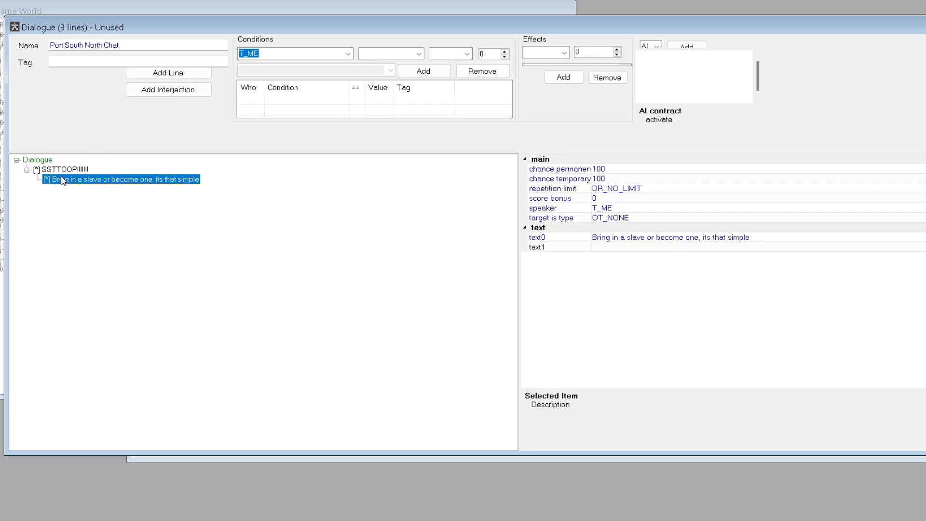
click(674, 237)
key(End)
key(ctrl+a)
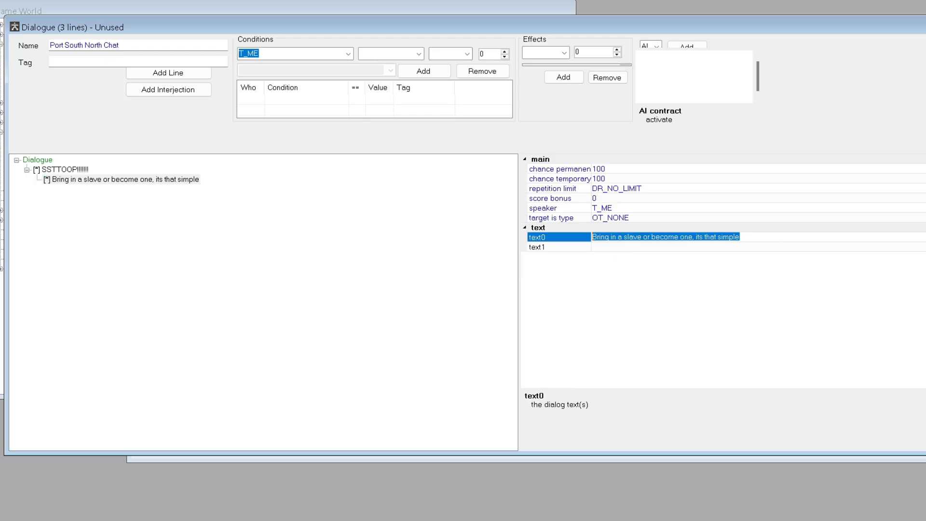
text(Have )
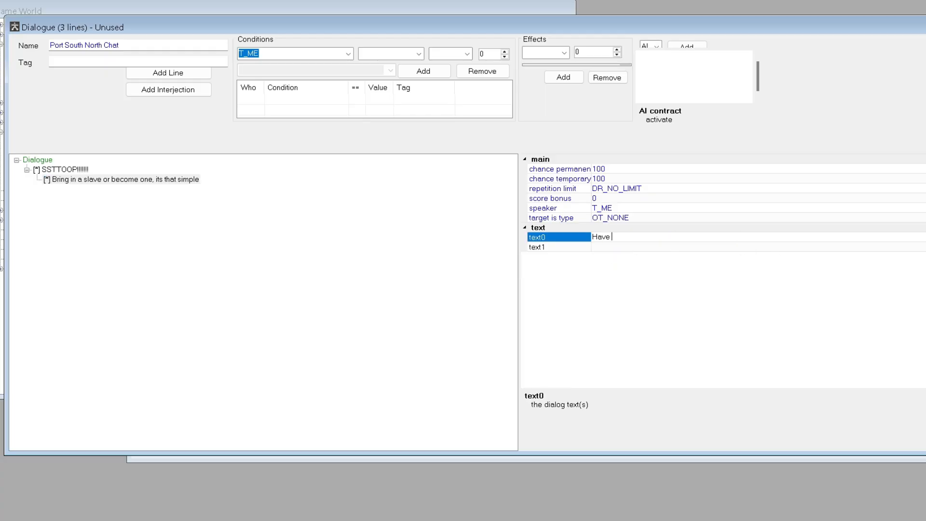
text(come from BARK!!!!!!!)
click(140, 226)
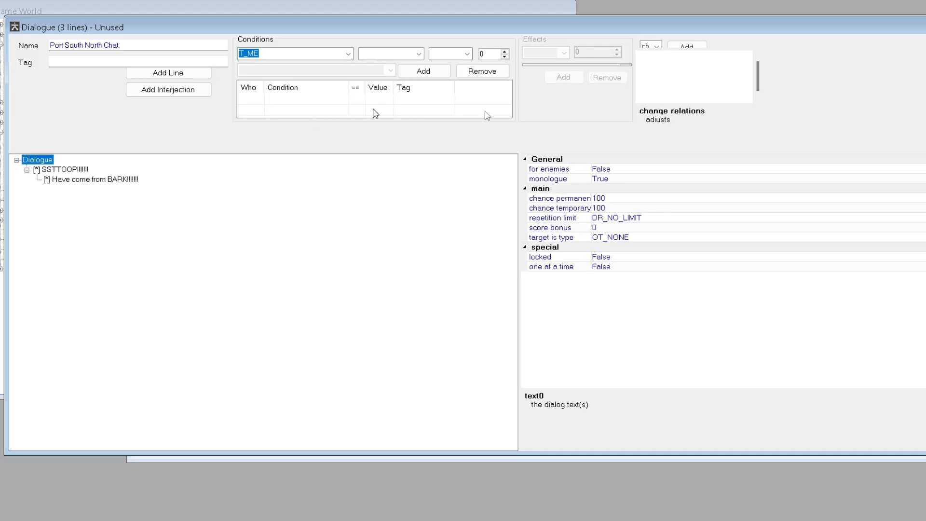
key(Escape)
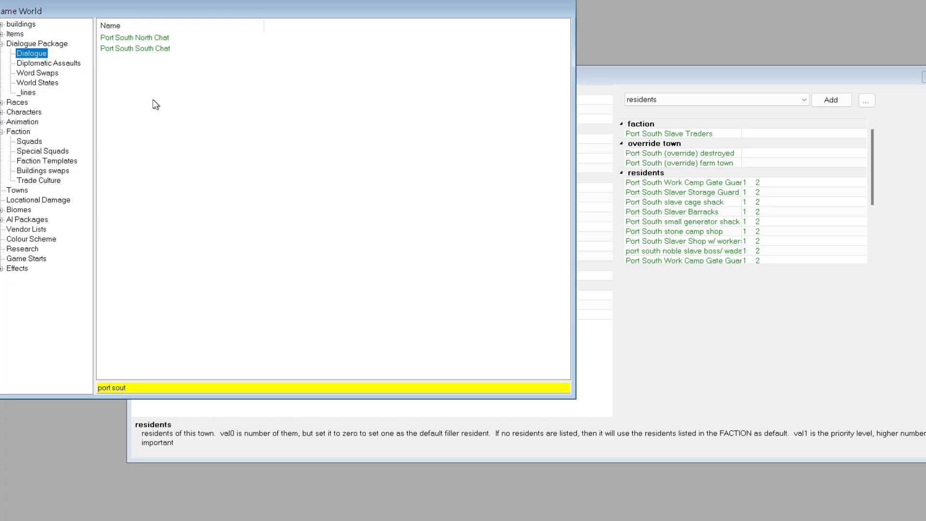
Step: Duplicate the Slaver Heavy Guard character and name the copy Slaver Heavy Gate Guard
click(36, 141)
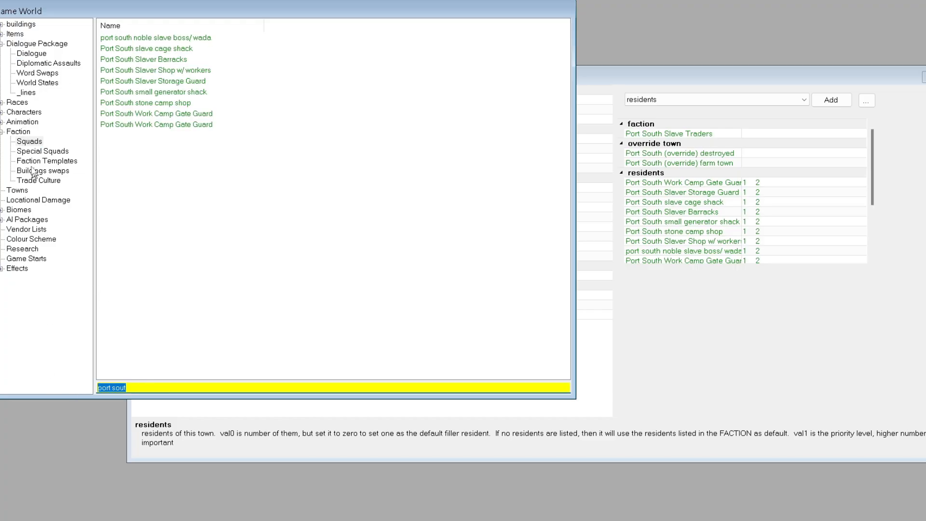
click(24, 113)
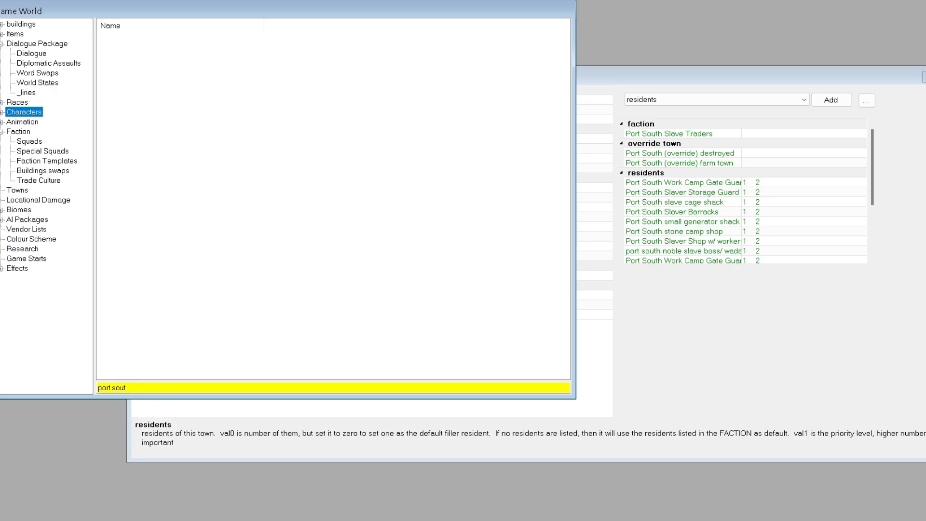
key(Tab)
text(slaver)
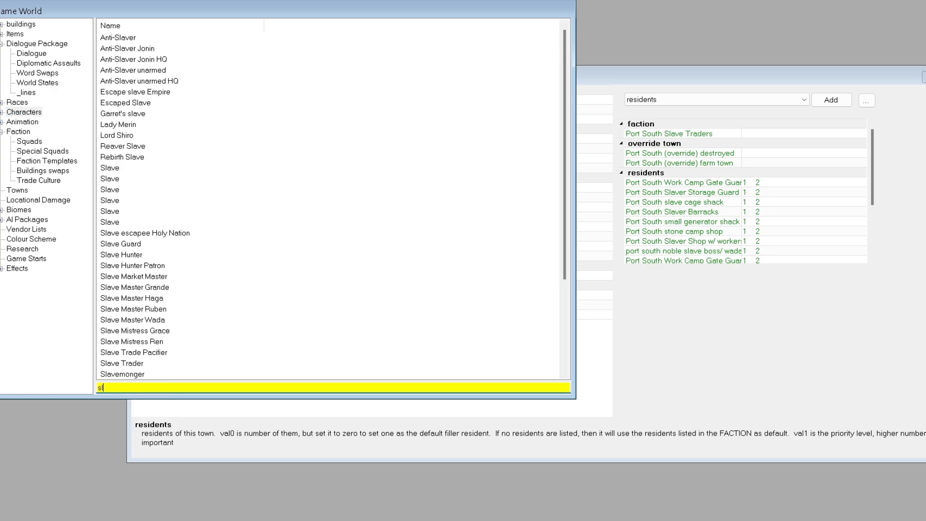
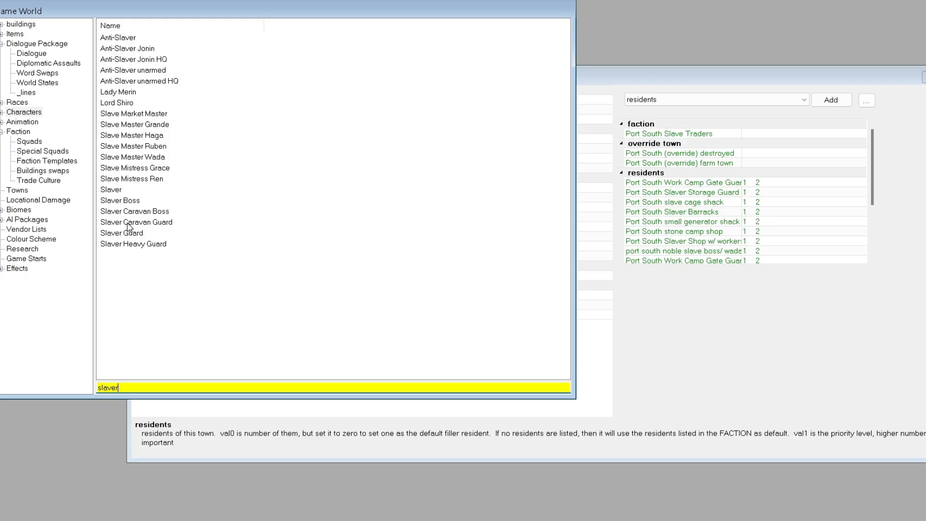
right_click(128, 246)
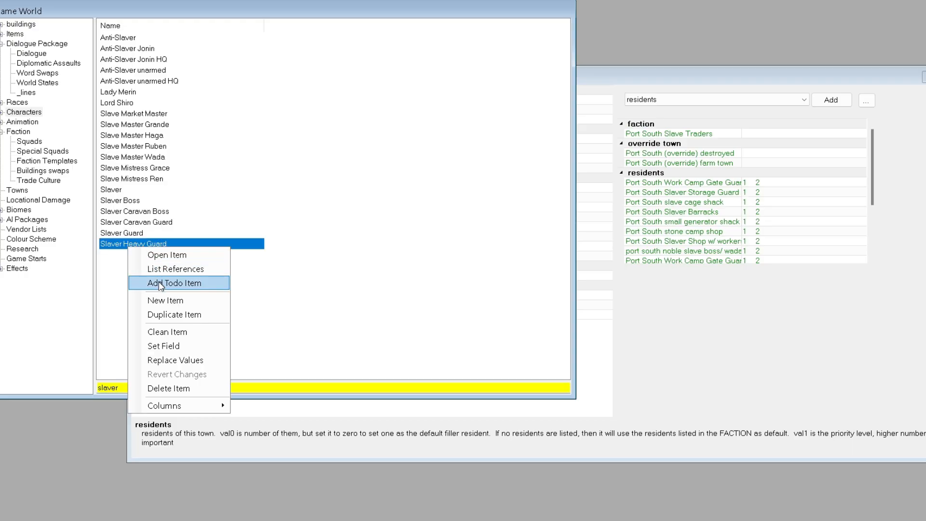
click(168, 315)
click(205, 66)
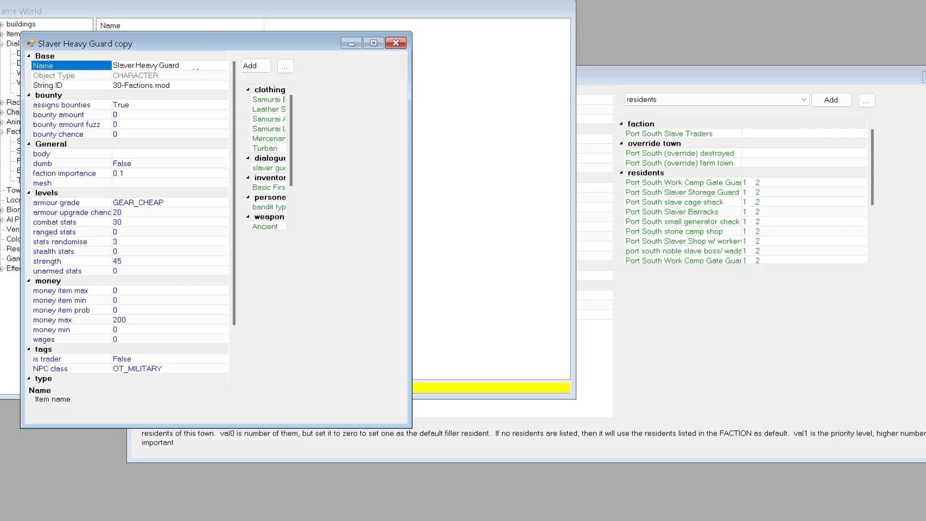
text(Gate)
click(396, 43)
Step: Duplicate the Slaver Heavy Gate Guard character and give the copy the same name, Slaver Heavy Gate Guard
right_click(155, 259)
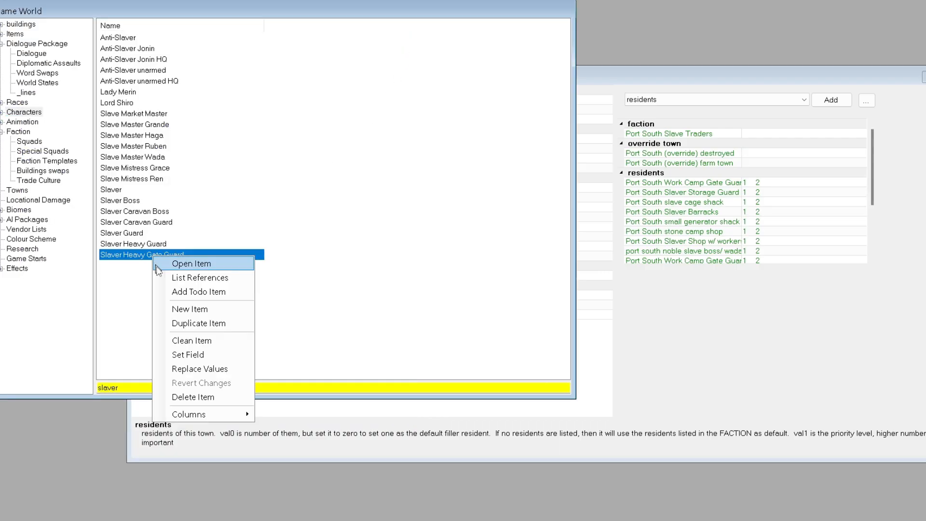
click(205, 324)
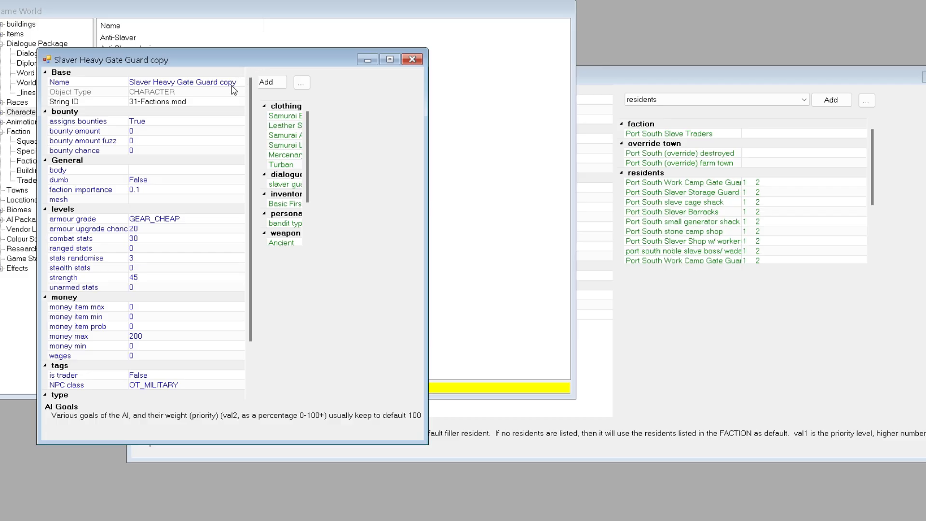
click(232, 82)
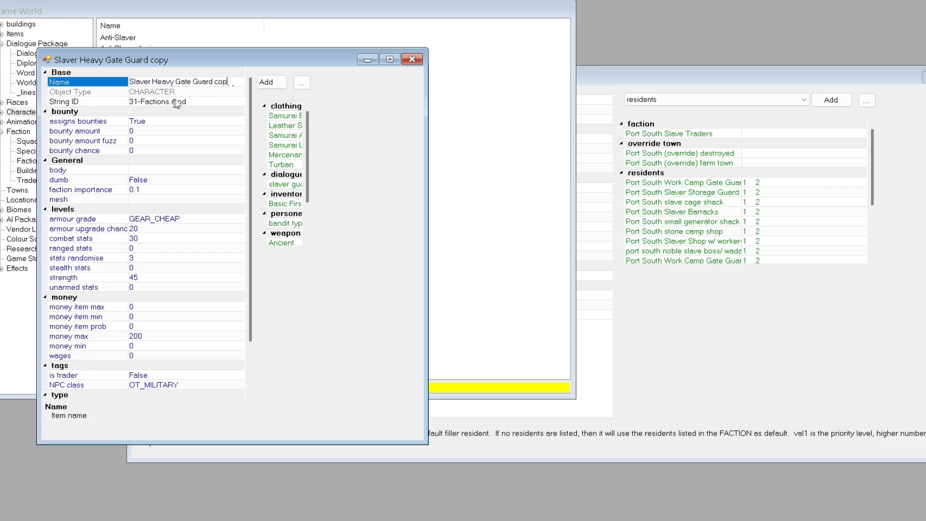
key(BackSpace)
key(BackSpace)
key(BackSpace)
key(BackSpace)
key(BackSpace)
key(BackSpace)
text(d)
click(412, 58)
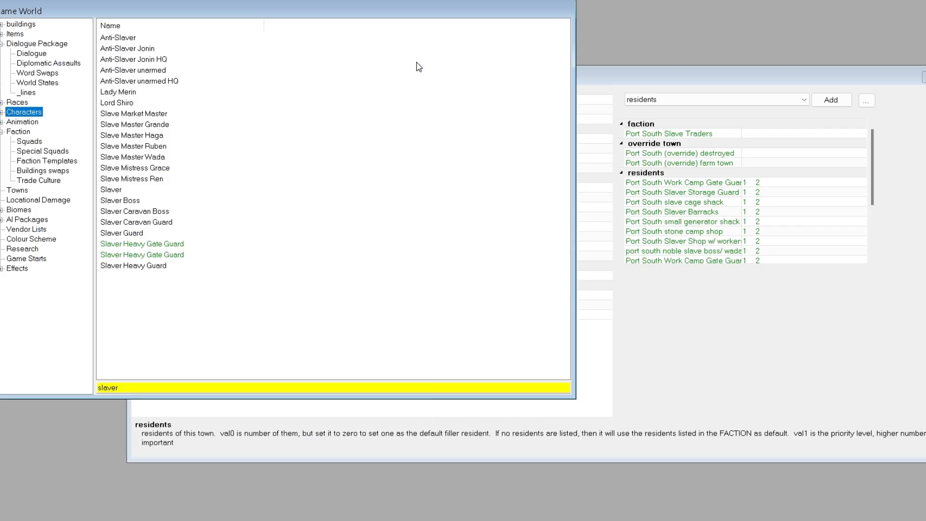
click(138, 245)
click(138, 256)
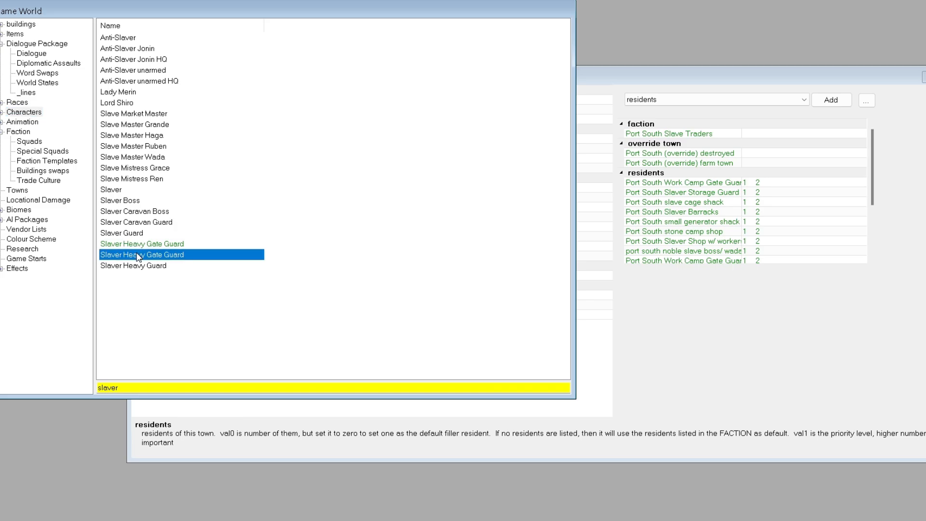
Step: Open the first Port South Work Camp Gate Guard resident squad and search its available dialog leader references for "port"
double_click(685, 183)
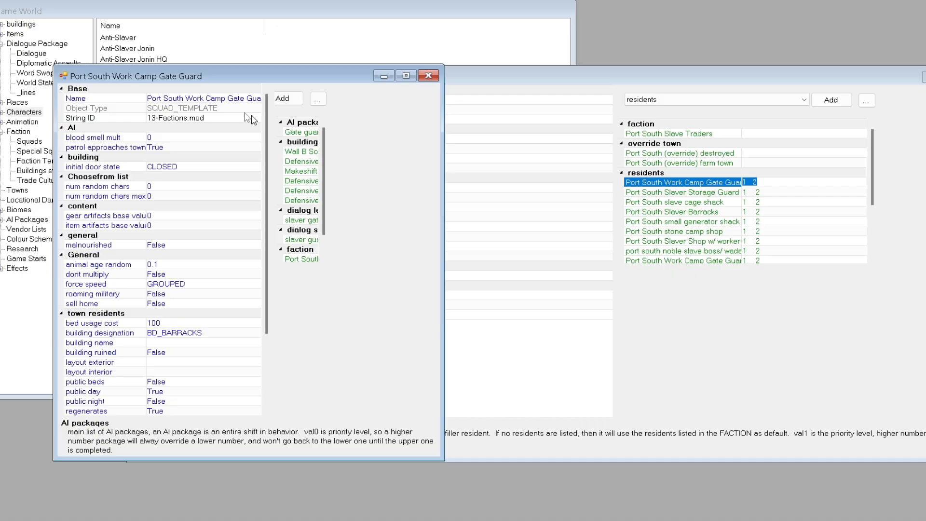
drag(442, 175, 769, 237)
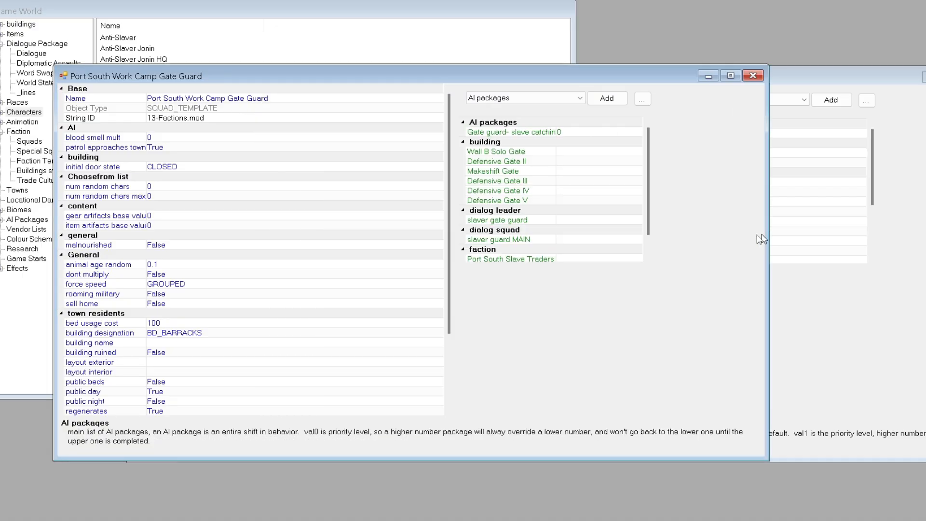
click(489, 221)
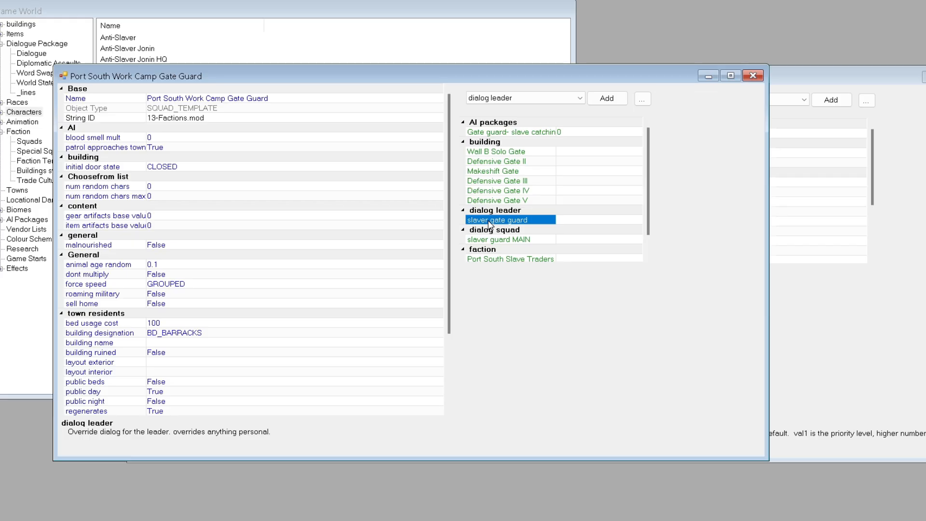
click(601, 100)
text(port)
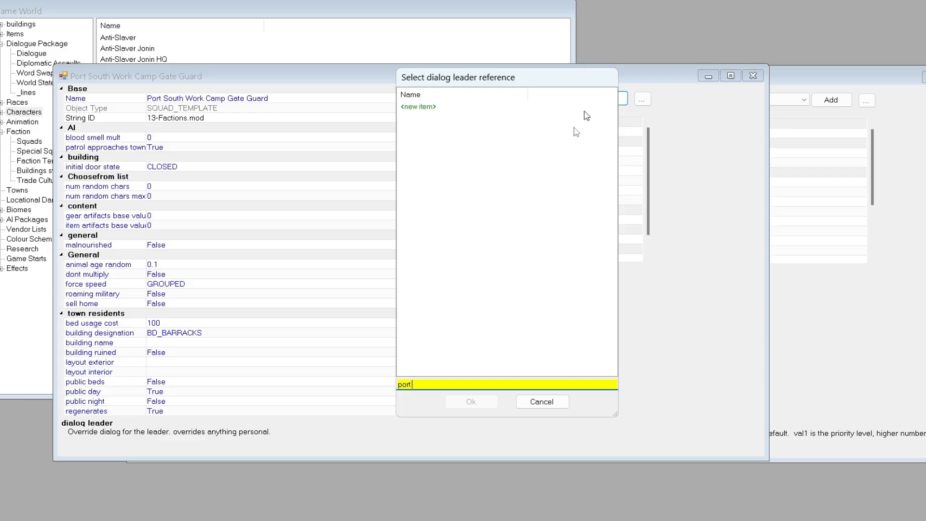
click(542, 401)
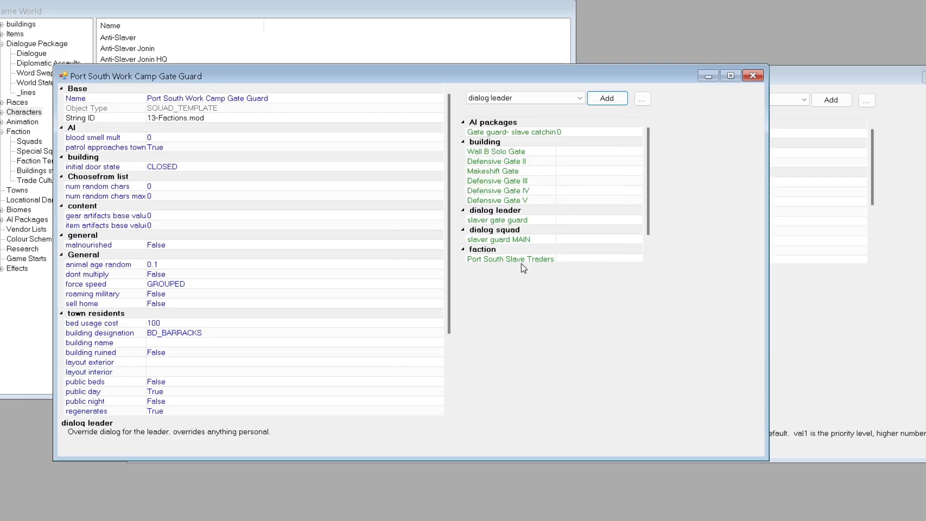
Step: Search the gate guard squad's available dialog leader references for "gate" and "port", leaving without adding one
click(504, 221)
click(598, 102)
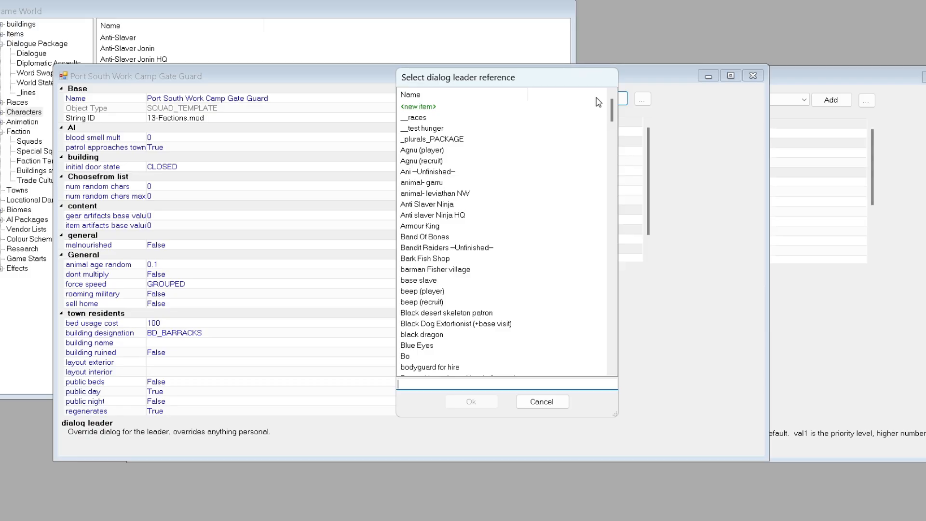
text(gate)
key(BackSpace)
key(BackSpace)
key(BackSpace)
key(BackSpace)
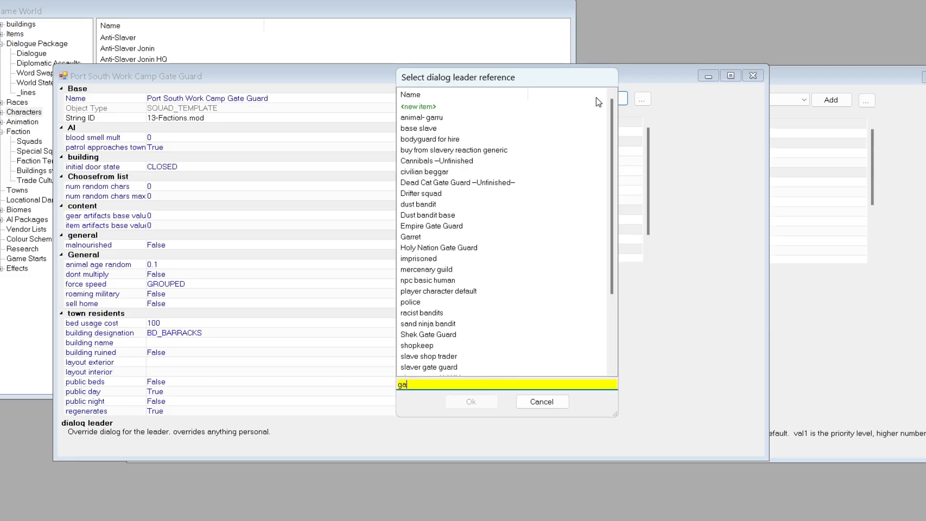
text(port)
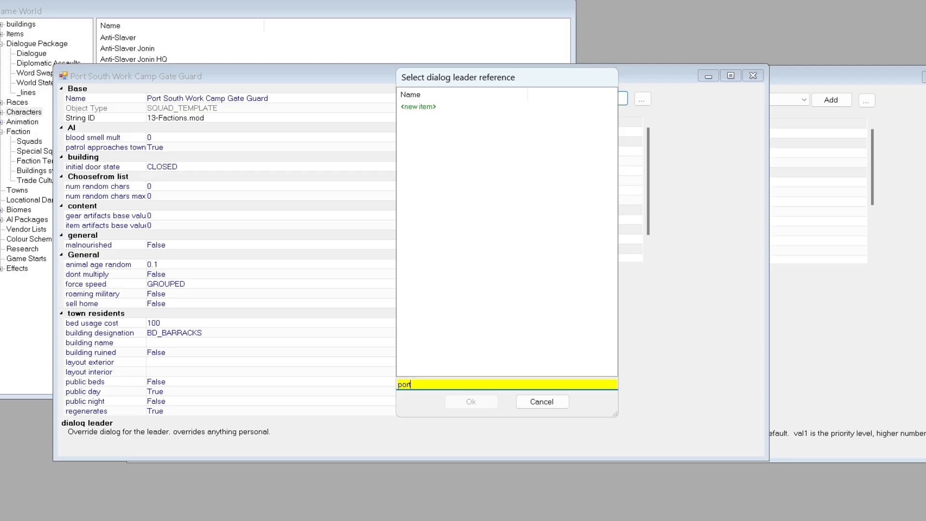
key(BackSpace)
key(BackSpace)
key(BackSpace)
key(BackSpace)
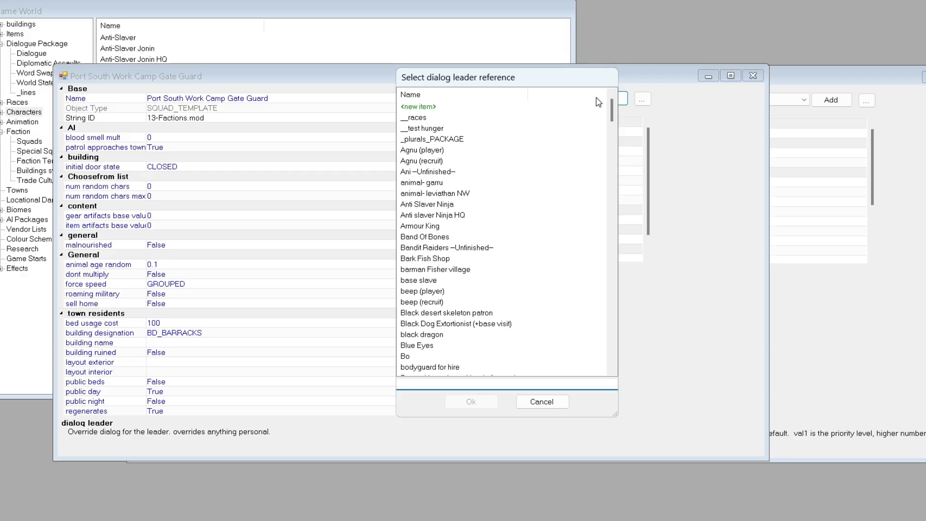
click(531, 403)
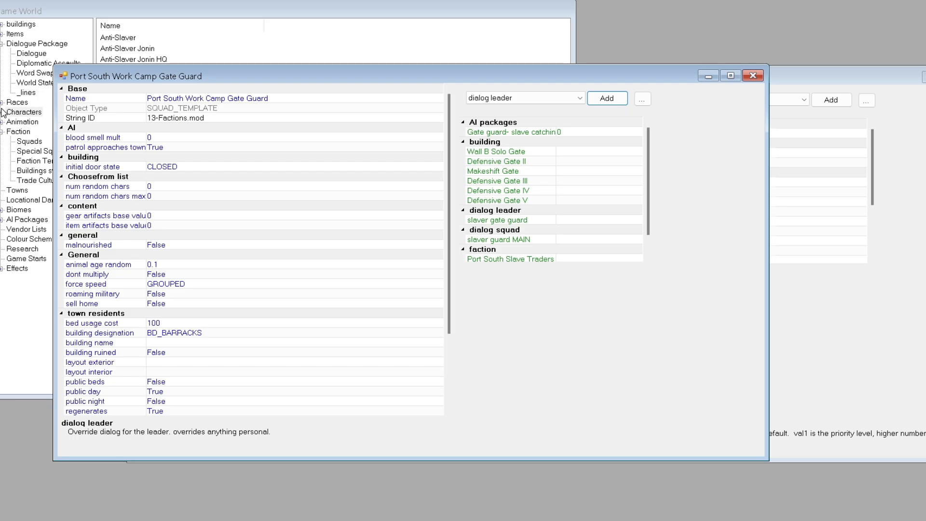
Step: Filter the Dialogue category by "fact" to look up the mod's dialogues, and return to the gate guard squad
click(31, 53)
drag(119, 387, 98, 387)
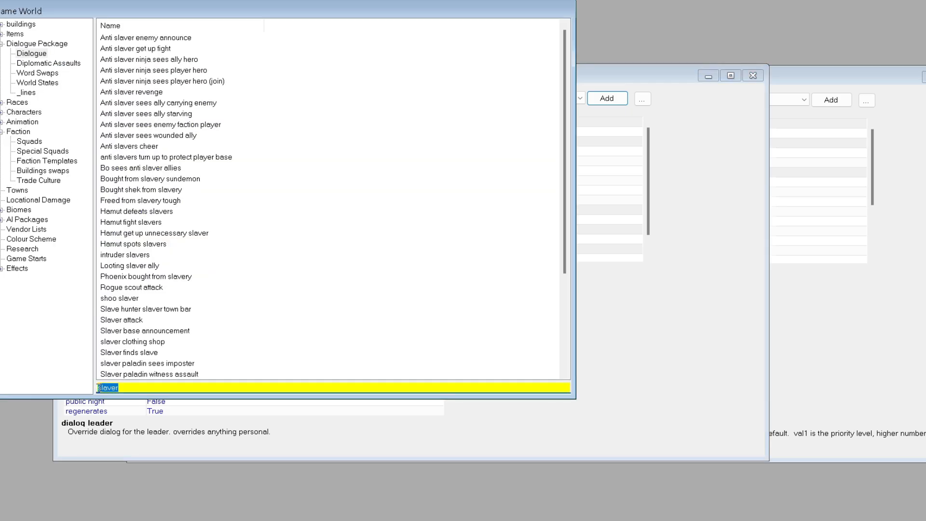
text(fact)
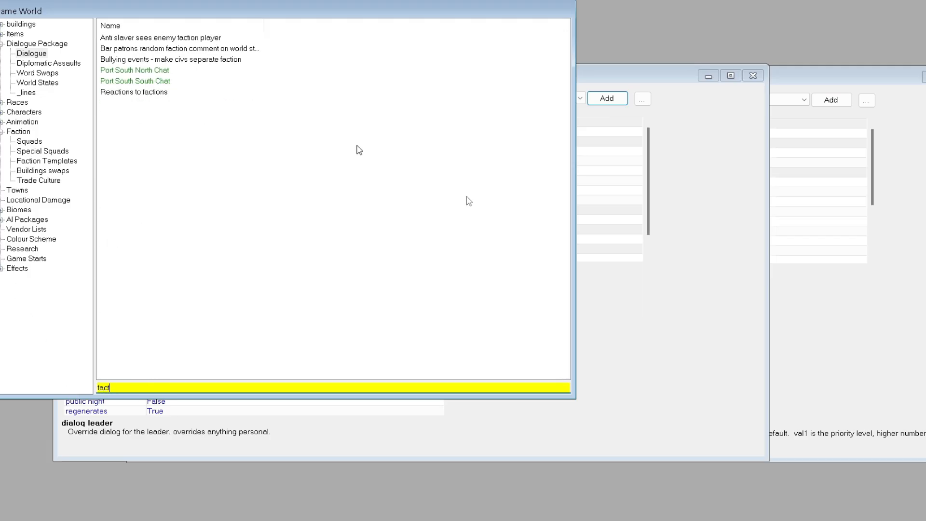
click(648, 304)
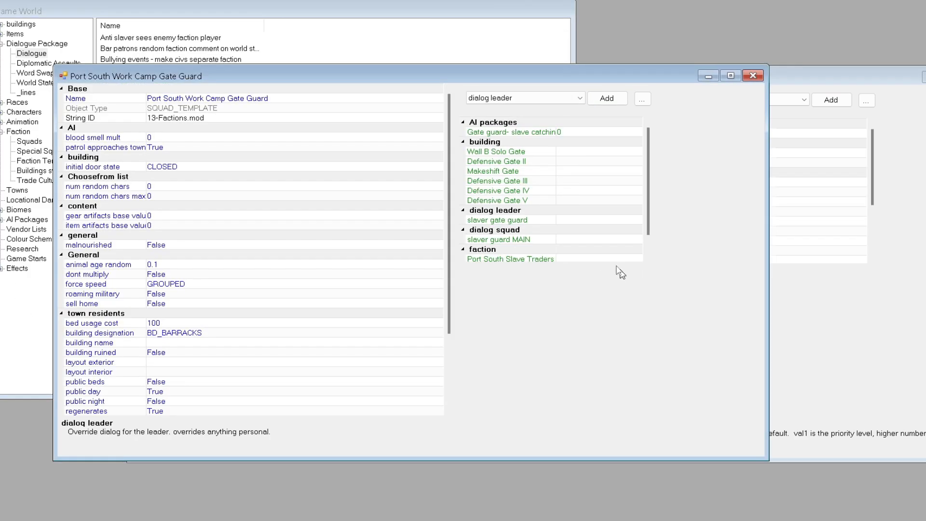
Step: Search the squad's available dialog leader references for "slaver" and "port south", and cancel the selection
click(500, 220)
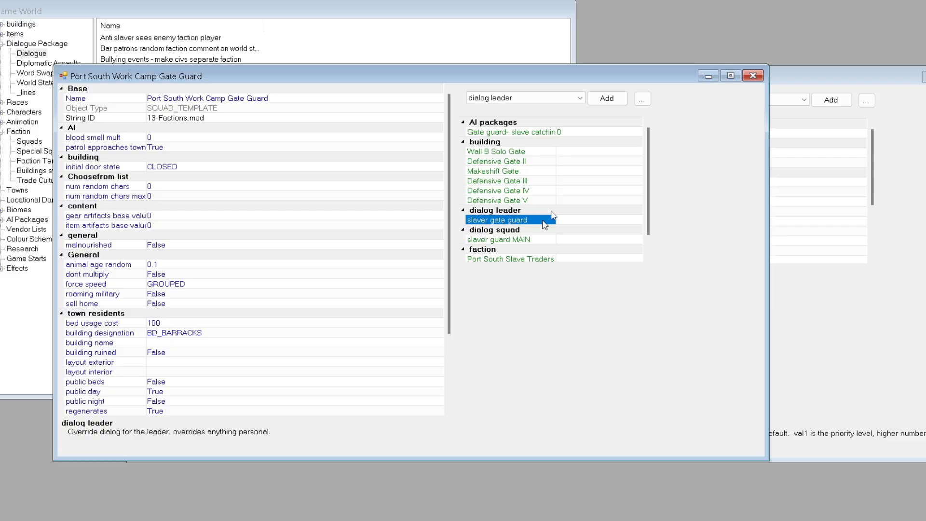
click(601, 100)
text(wlav)
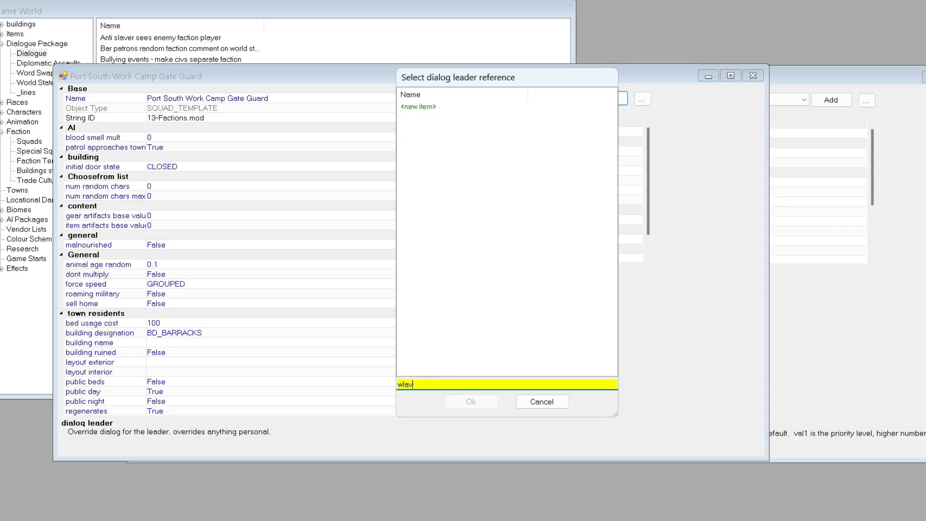
text(e)
key(BackSpace)
key(BackSpace)
key(BackSpace)
key(BackSpace)
key(BackSpace)
text(slaver)
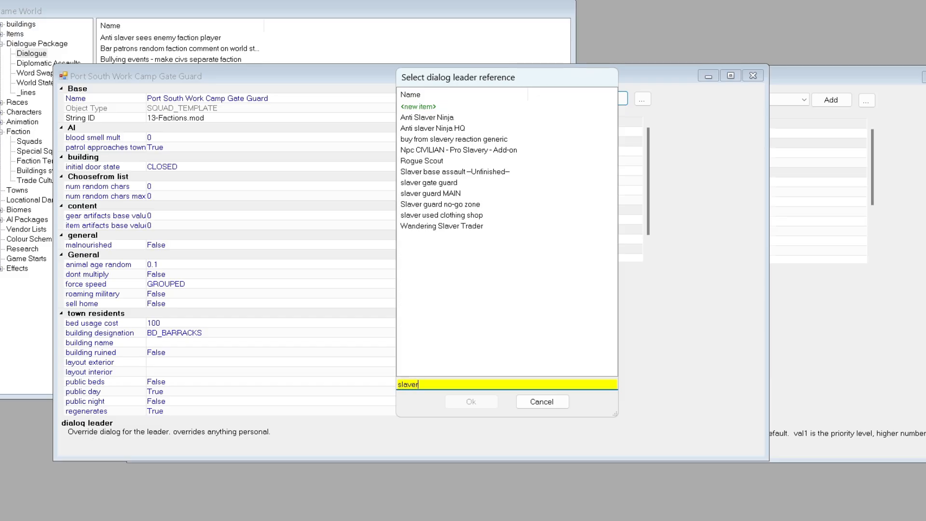
key(ctrl+a)
text(port sou)
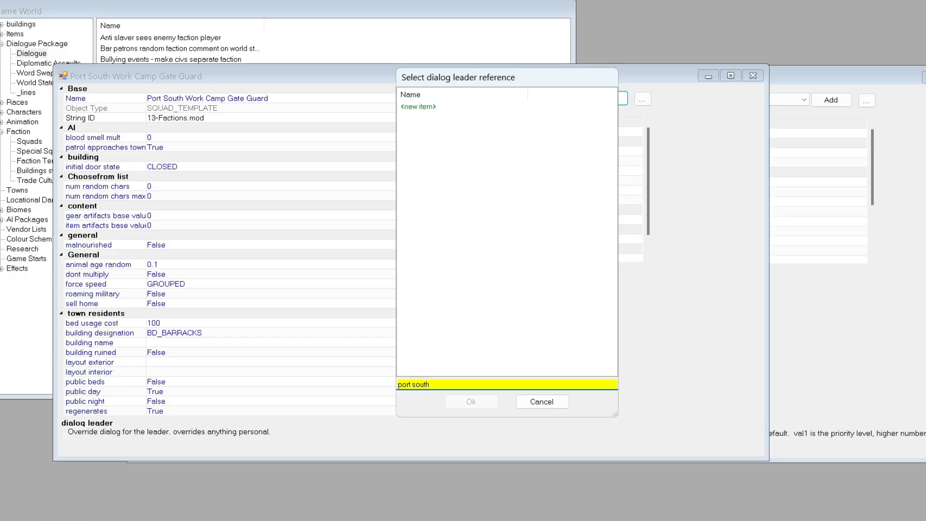
click(539, 403)
Step: Open the Port South North Chat dialogue to take over its name, and close it again
click(212, 5)
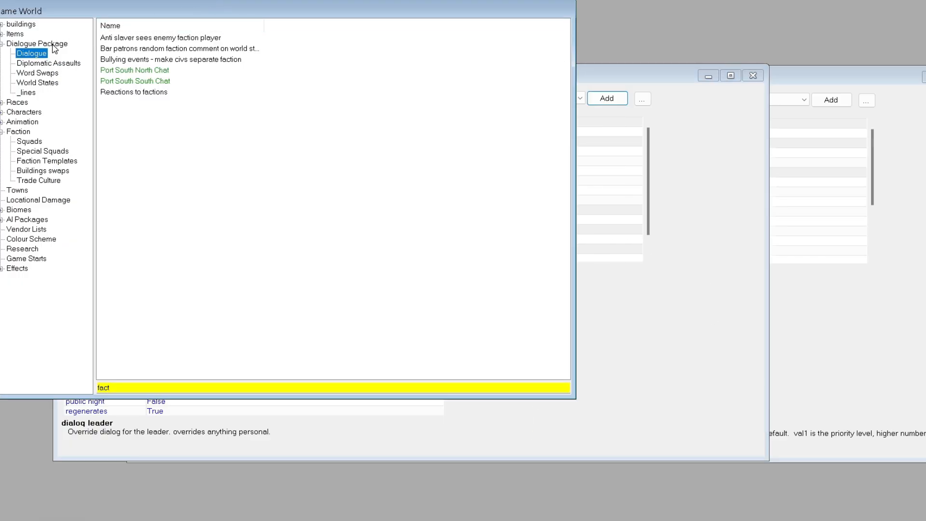
double_click(131, 71)
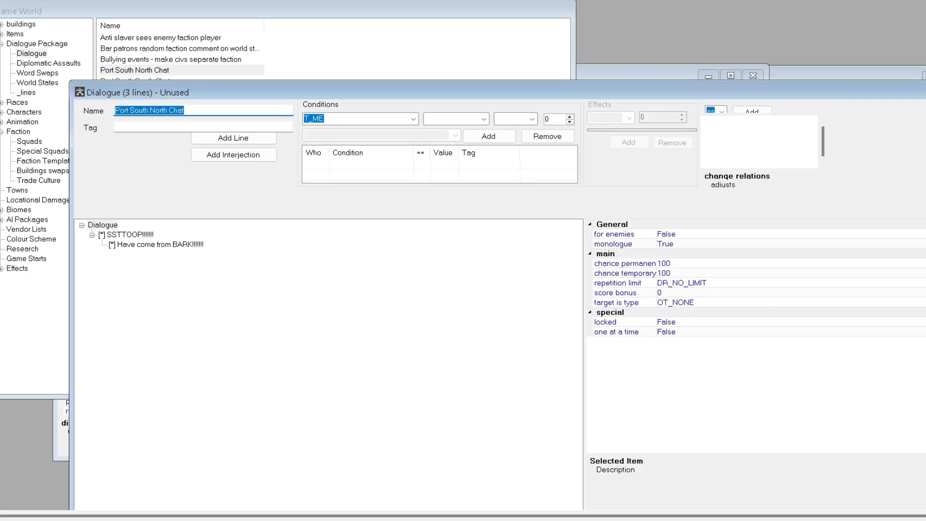
drag(921, 93, 878, 99)
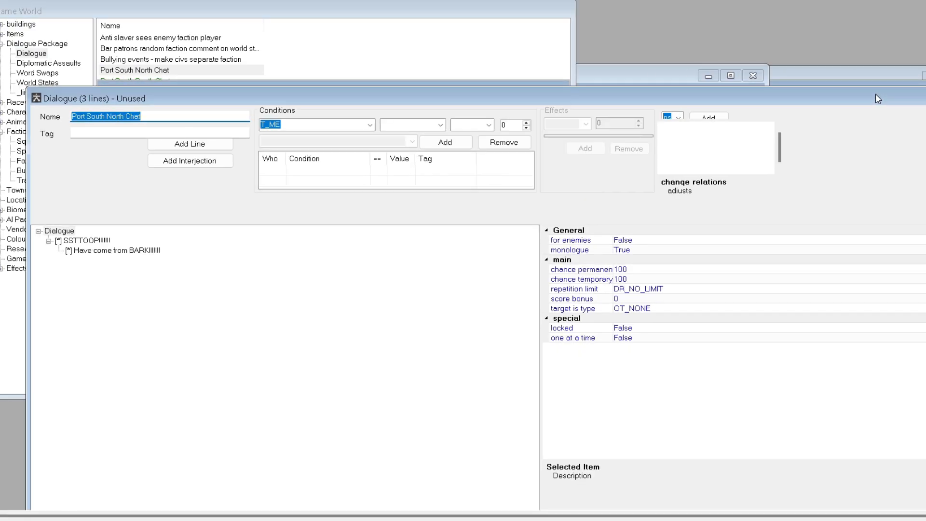
click(908, 98)
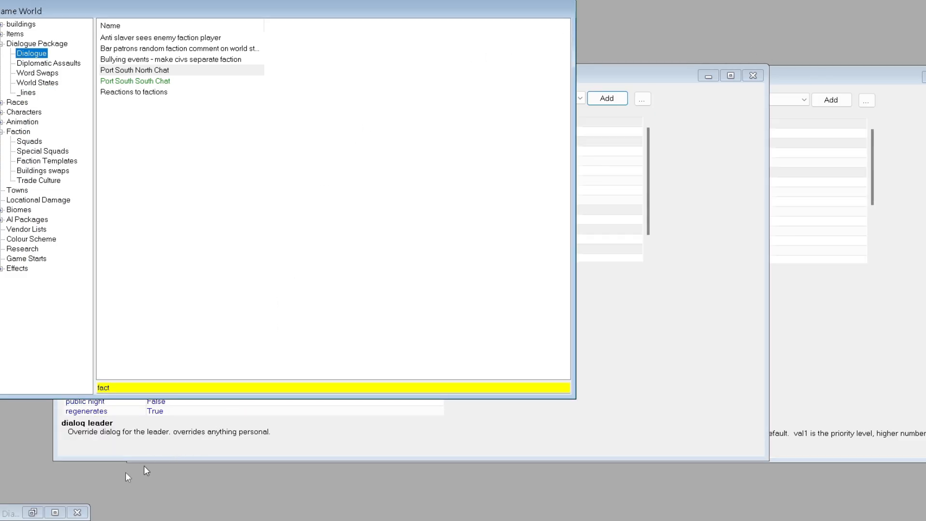
click(78, 512)
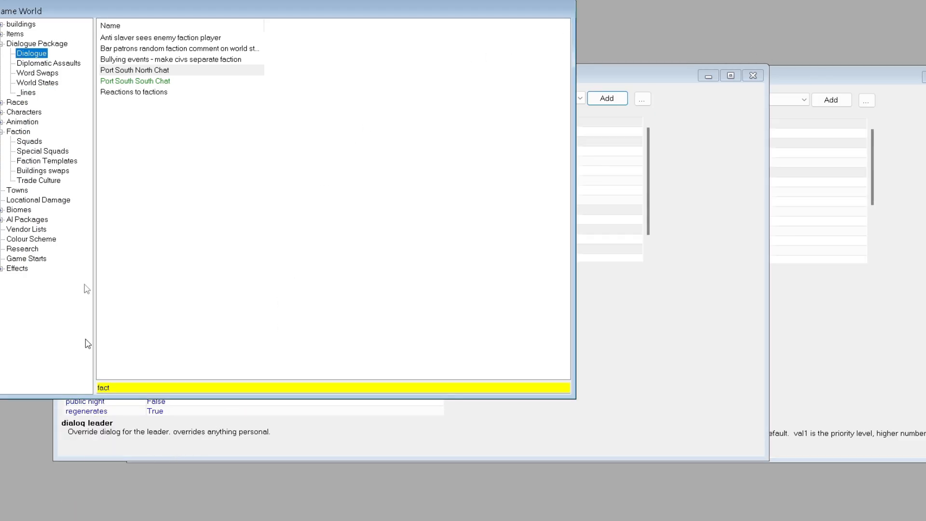
Step: Create a new dialogue package named "Port South North Chat"
click(46, 44)
right_click(154, 87)
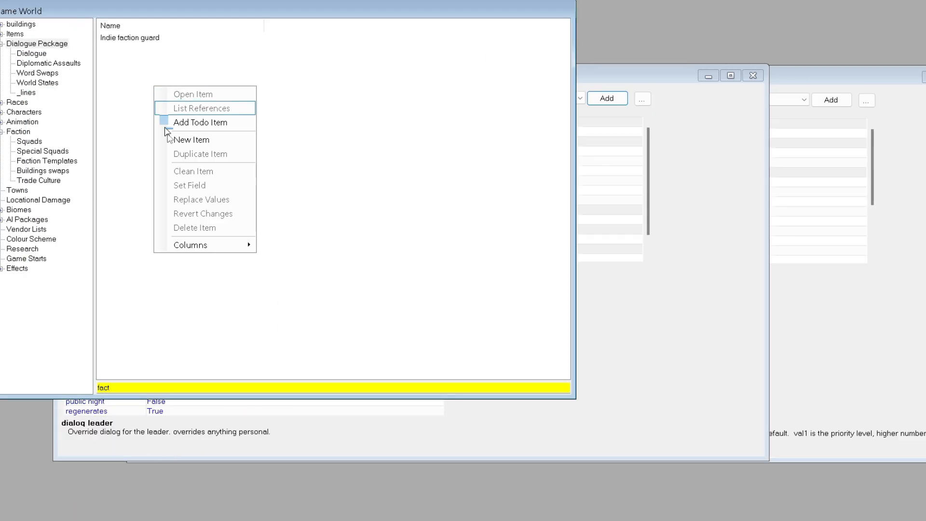
click(191, 139)
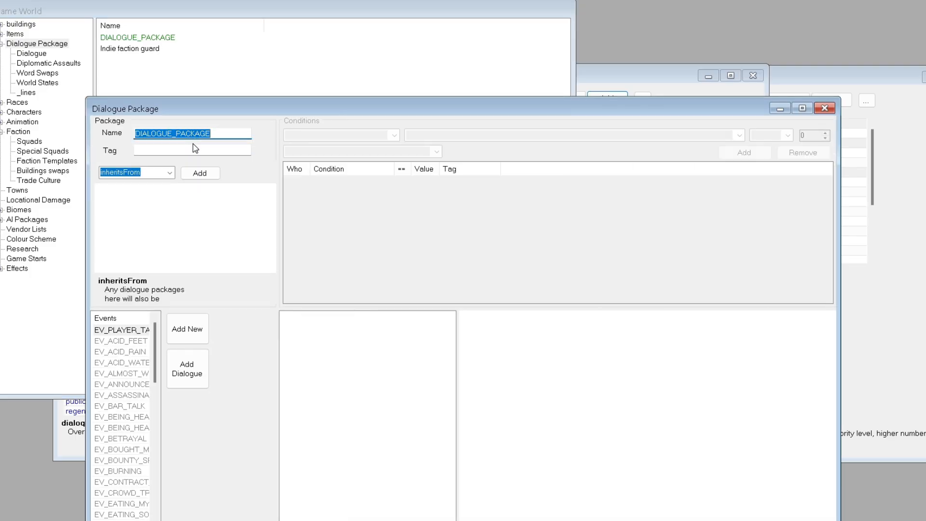
text(Port South North Chat)
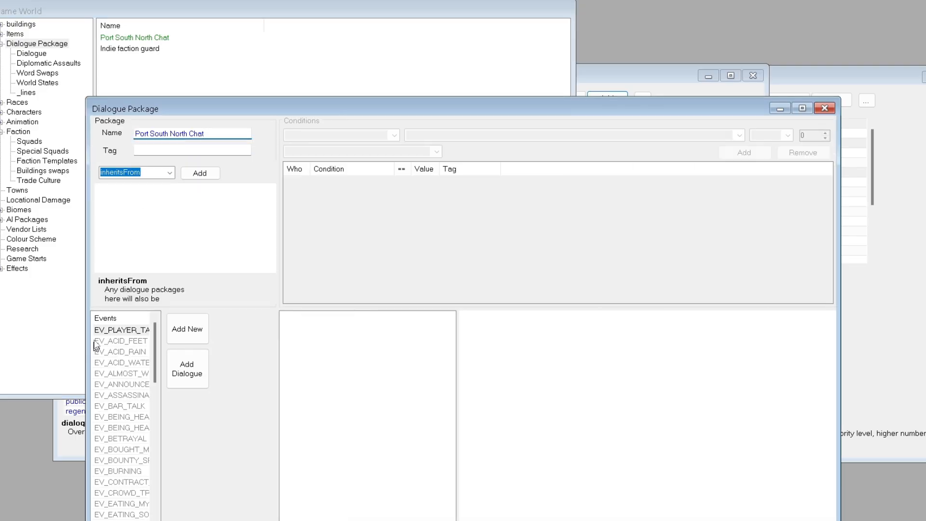
Step: Add the Port South North Chat dialogue to the new package's player talk event and close the package
click(183, 380)
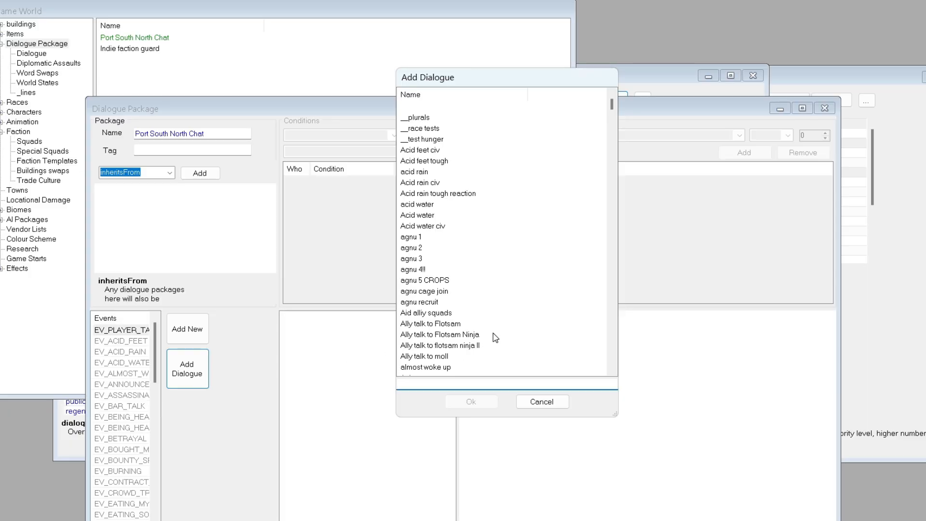
text(Port South North Chat)
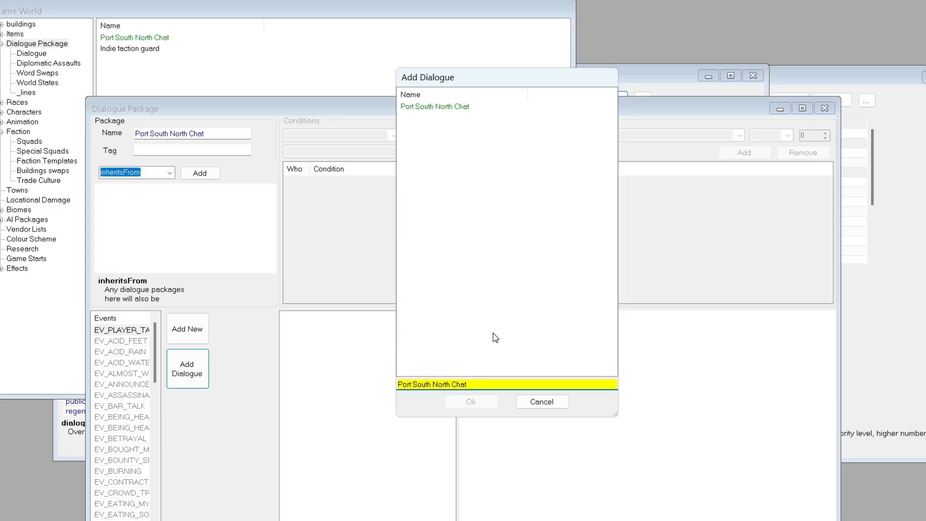
double_click(455, 107)
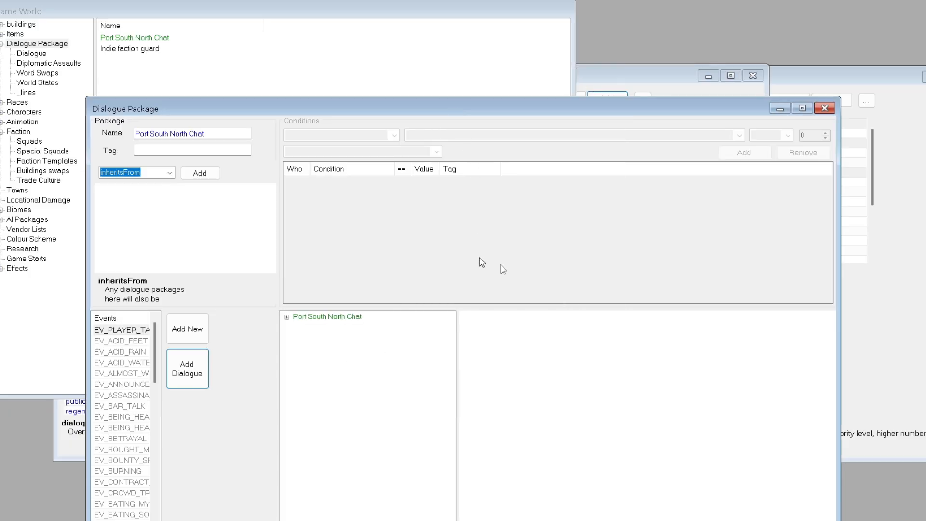
click(824, 108)
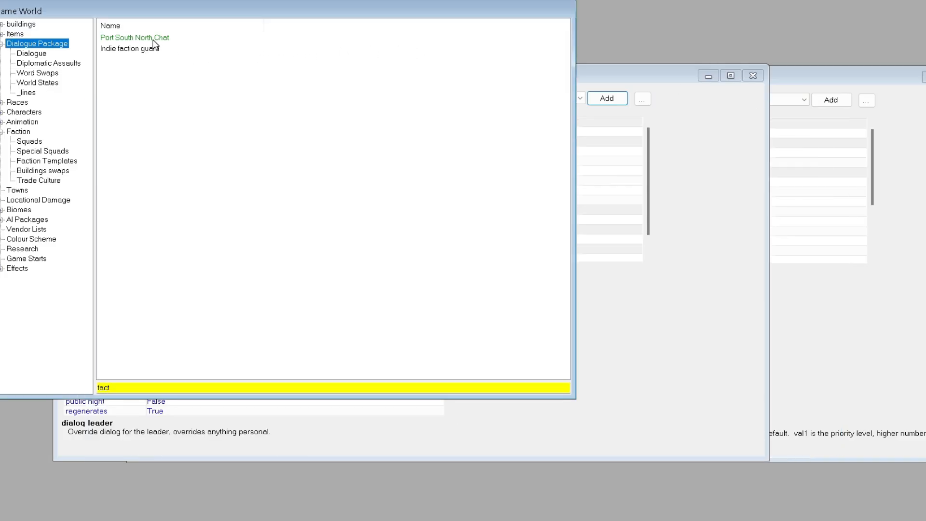
Step: Create a second dialogue package named "Port South South Chat"
right_click(125, 77)
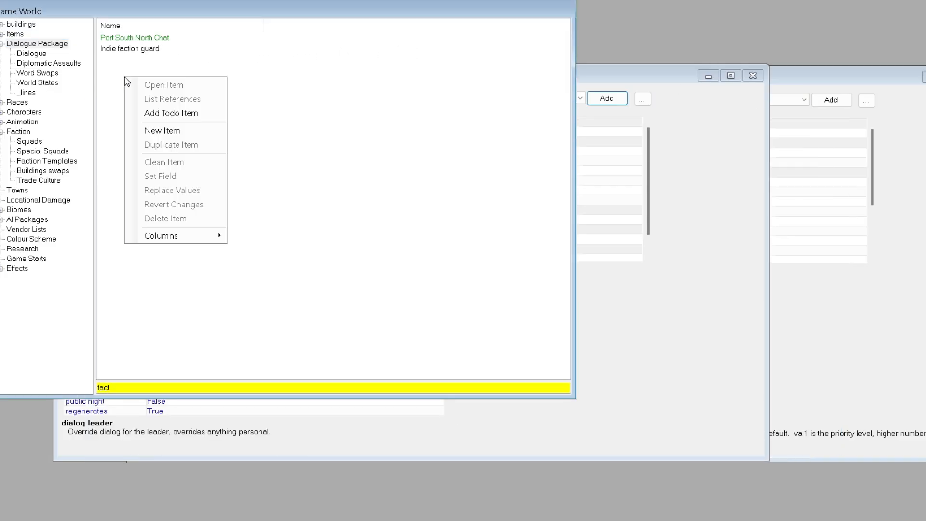
click(152, 131)
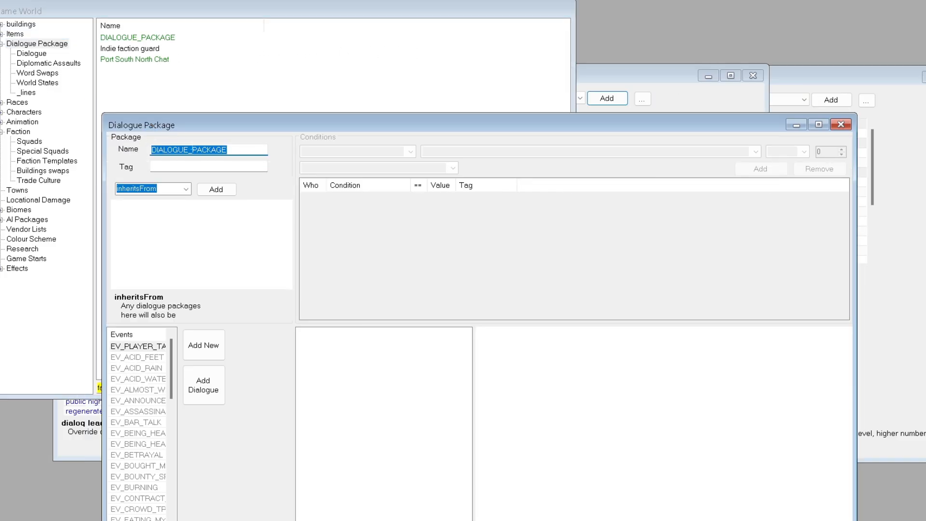
text(Port South North Chat)
double_click(193, 149)
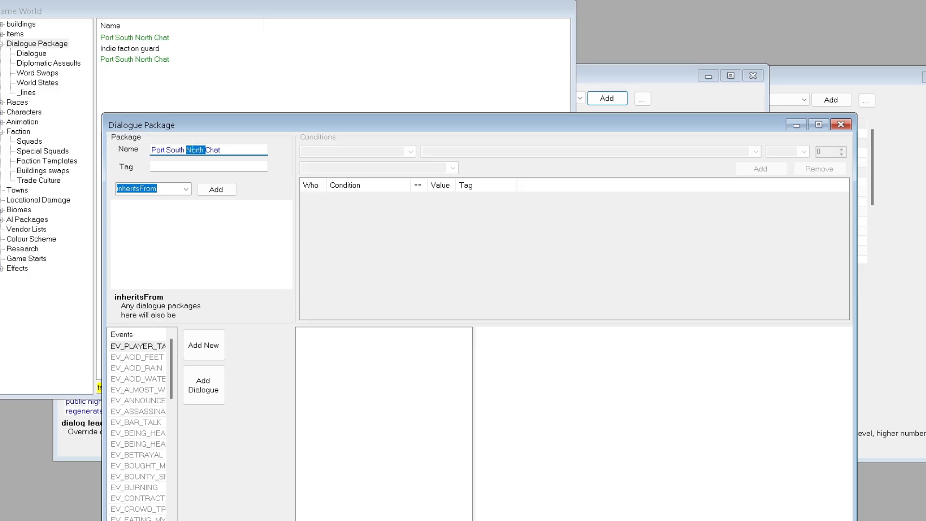
text(South)
Step: Add the Port South South Chat dialogue to the second package's player talk event and close the package
click(204, 385)
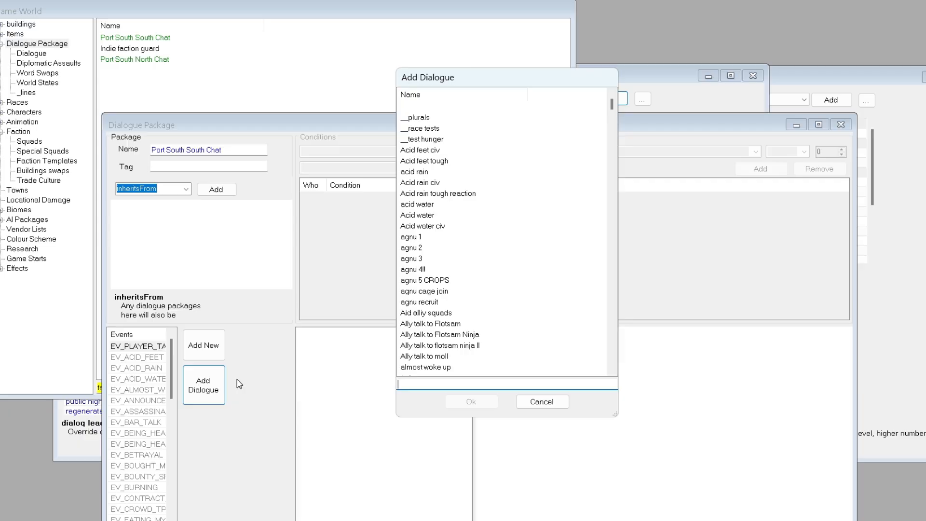
text(Port South North Chat)
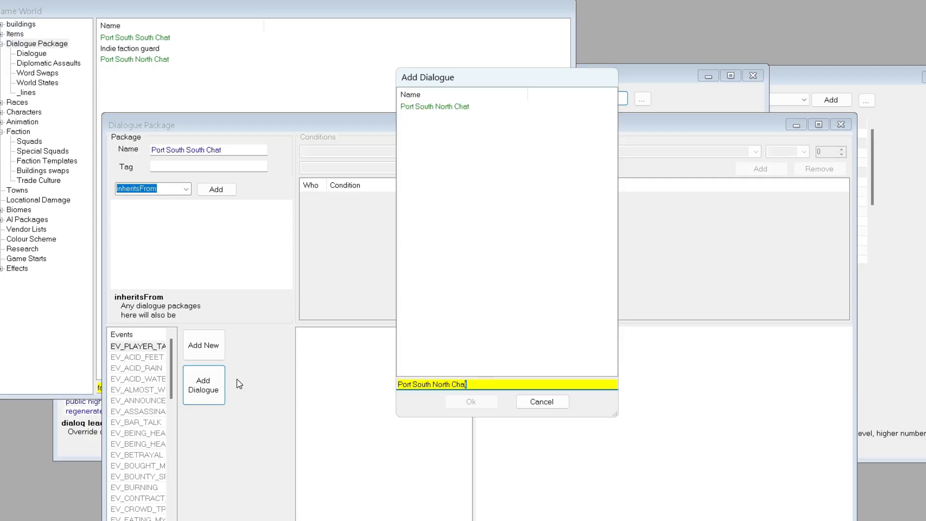
key(shift+Left)
key(shift+Left)
key(shift+Left)
key(shift+Left)
key(shift+Left)
key(shift+Left)
key(shift+Left)
key(shift+Left)
text(s)
double_click(441, 106)
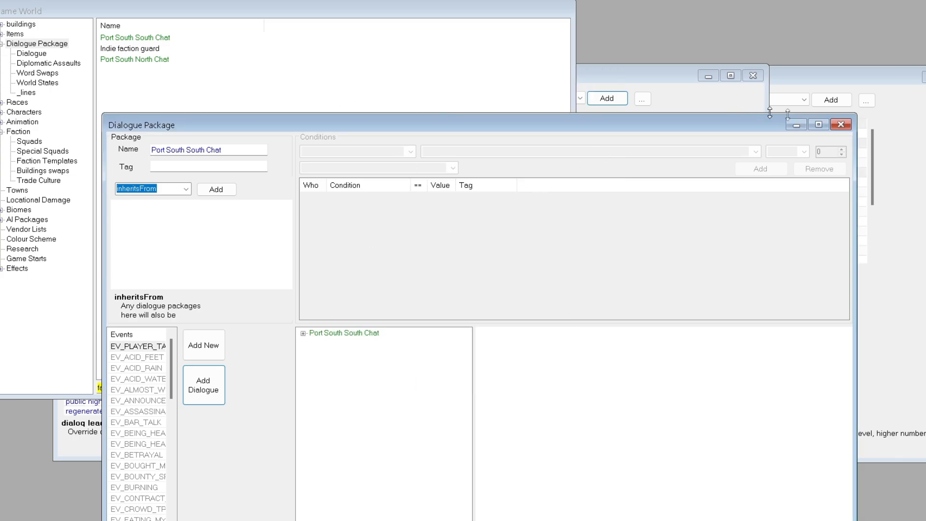
click(841, 124)
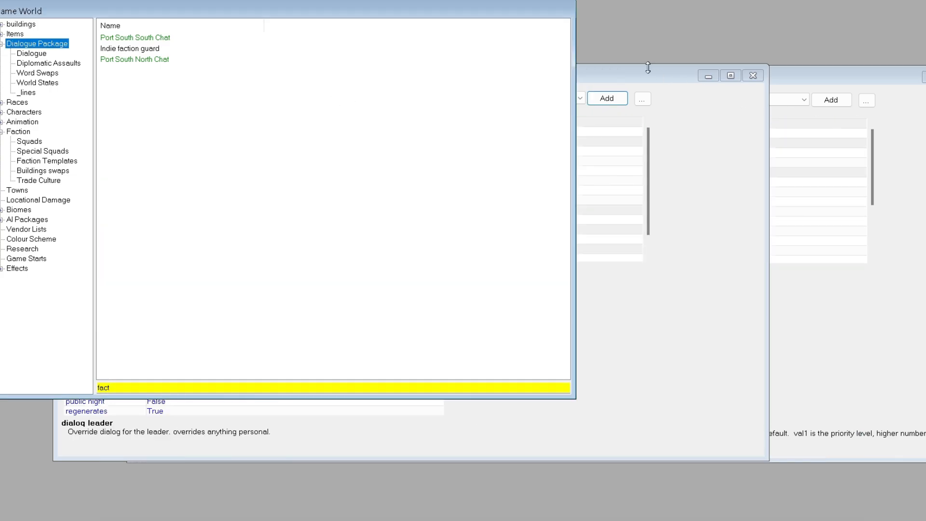
Step: Close the gate guard squad and reopen the first Port South Work Camp Gate Guard resident in a wider window
click(679, 77)
click(754, 76)
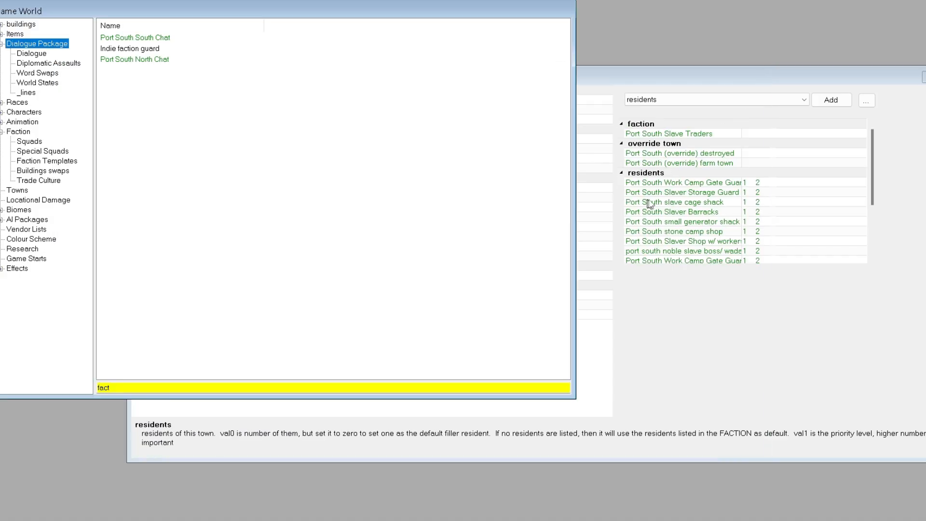
double_click(664, 183)
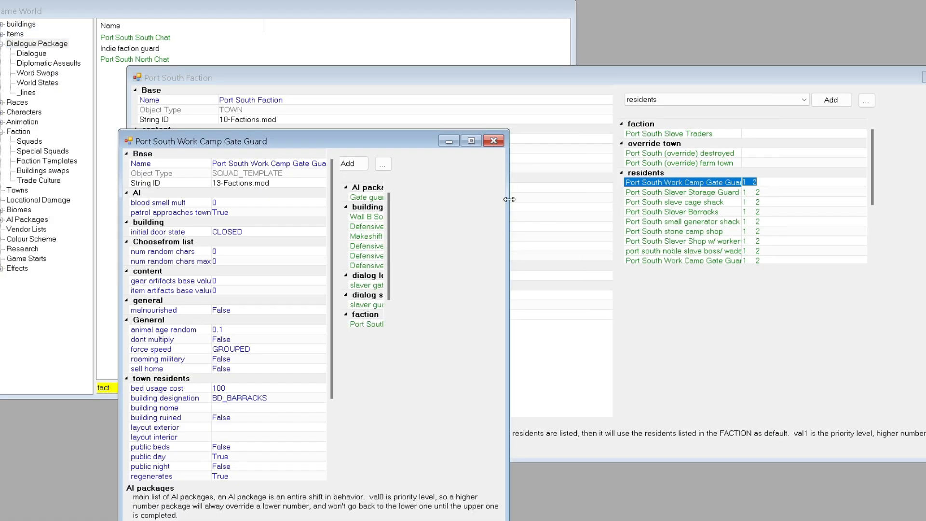
drag(509, 200, 818, 274)
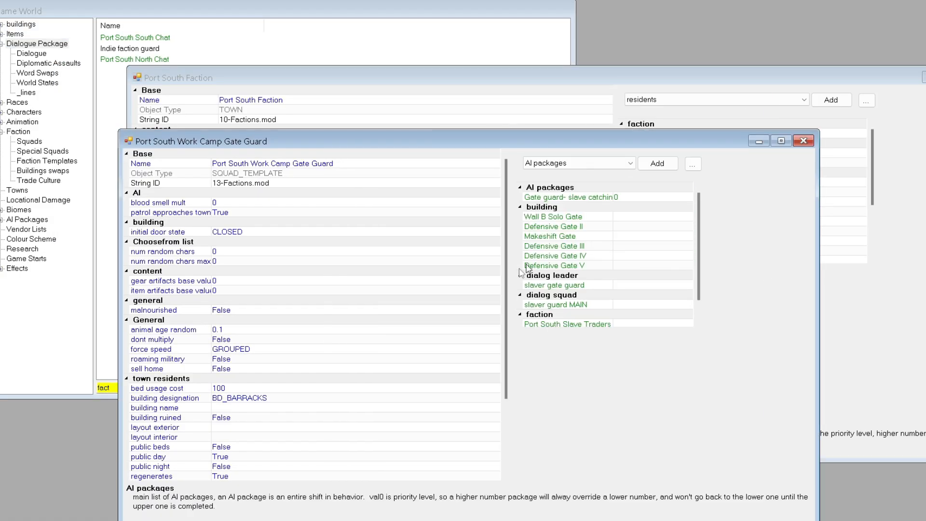
Step: Start adding a dialog leader reference to the gate guard squad, filtering the available packages by "s"
click(564, 285)
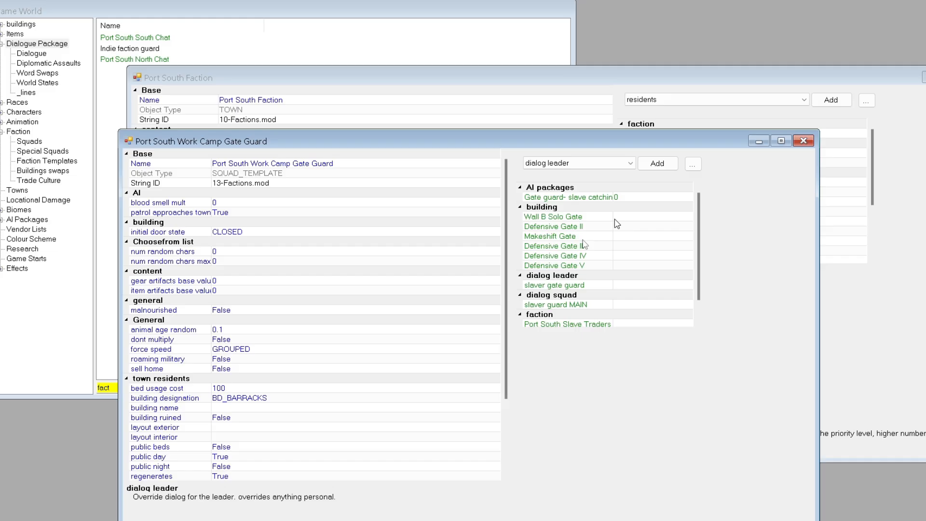
click(652, 168)
text(s)
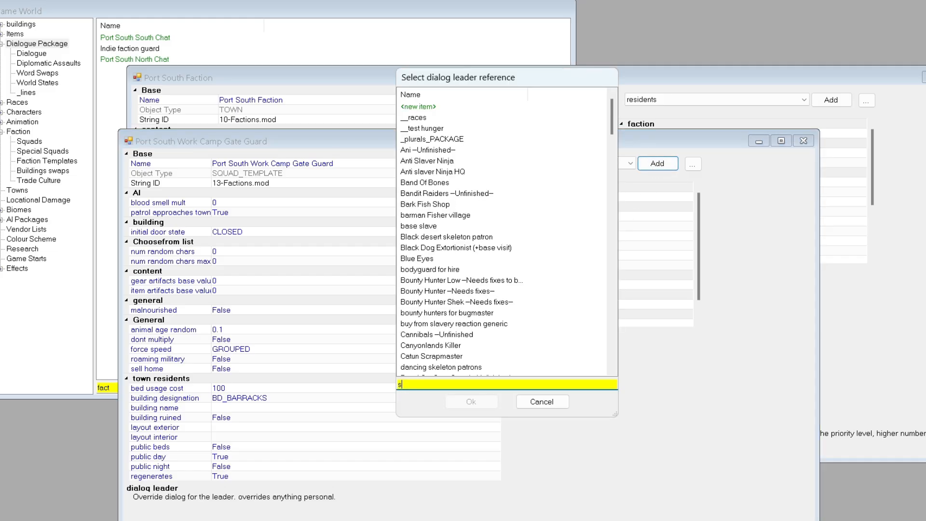
Step: Add Port South North Chat as a dialog leader of the 13-Factions.mod Port South Work Camp Gate Guard squad
text(lave)
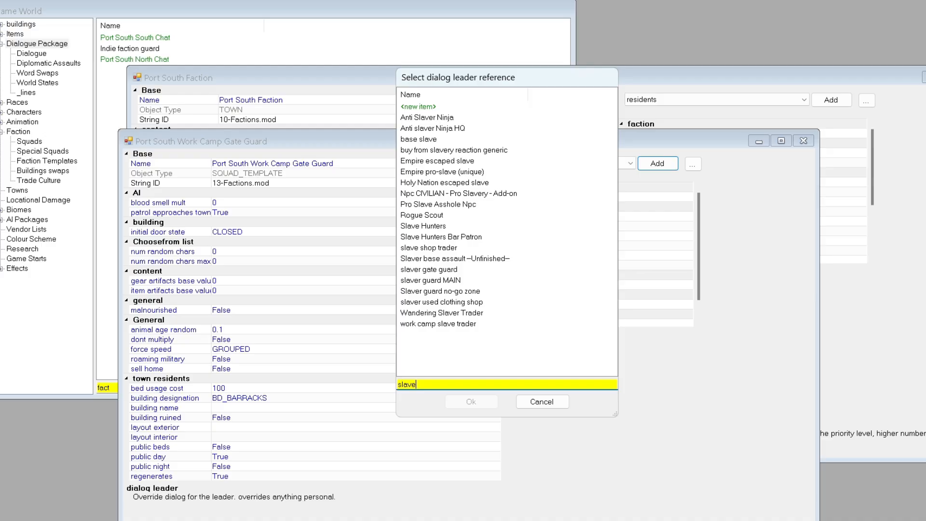
text(r)
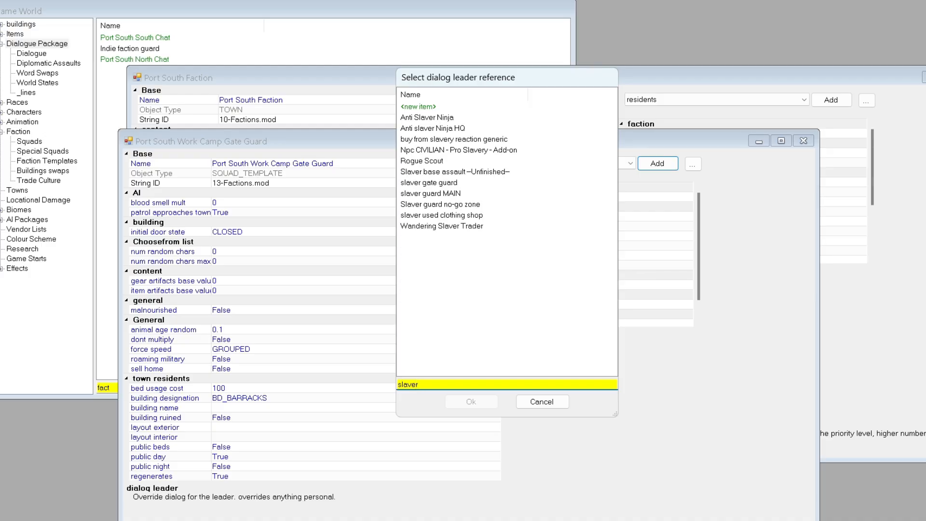
key(BackSpace)
key(BackSpace)
key(BackSpace)
key(BackSpace)
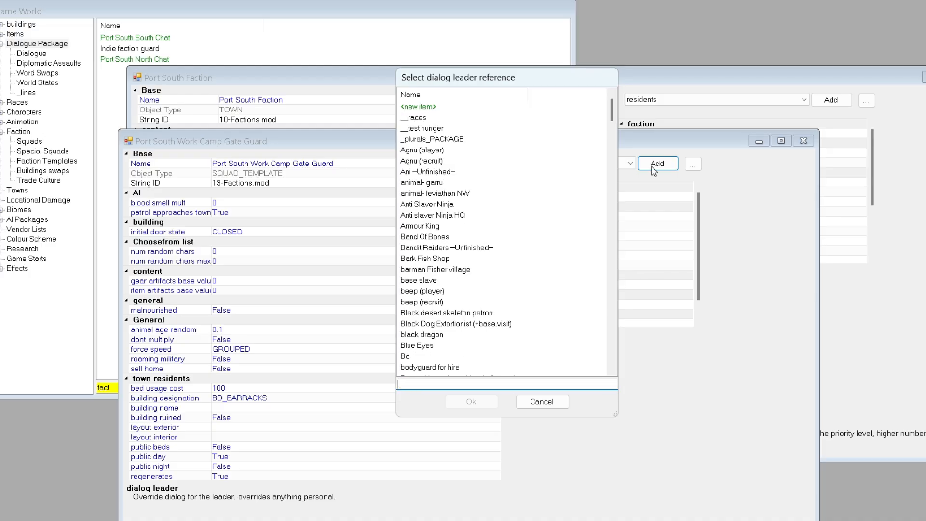
text(port)
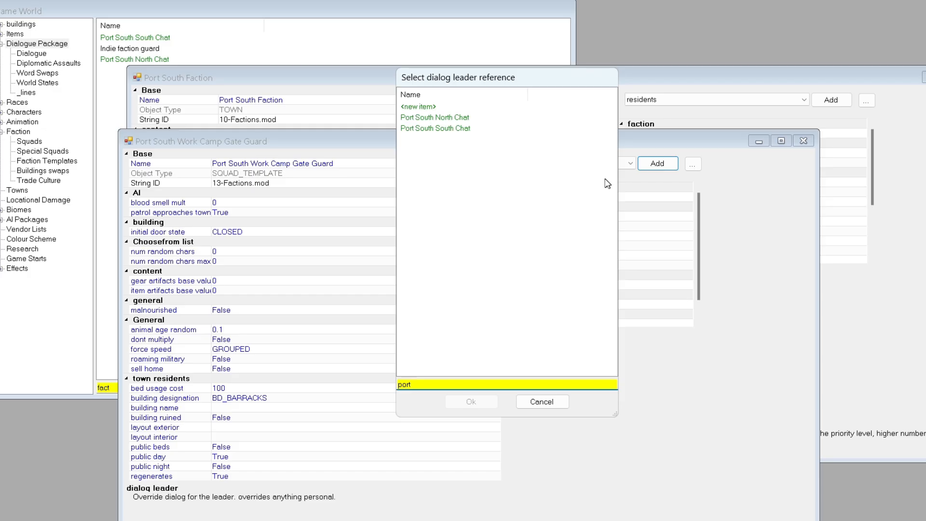
double_click(441, 120)
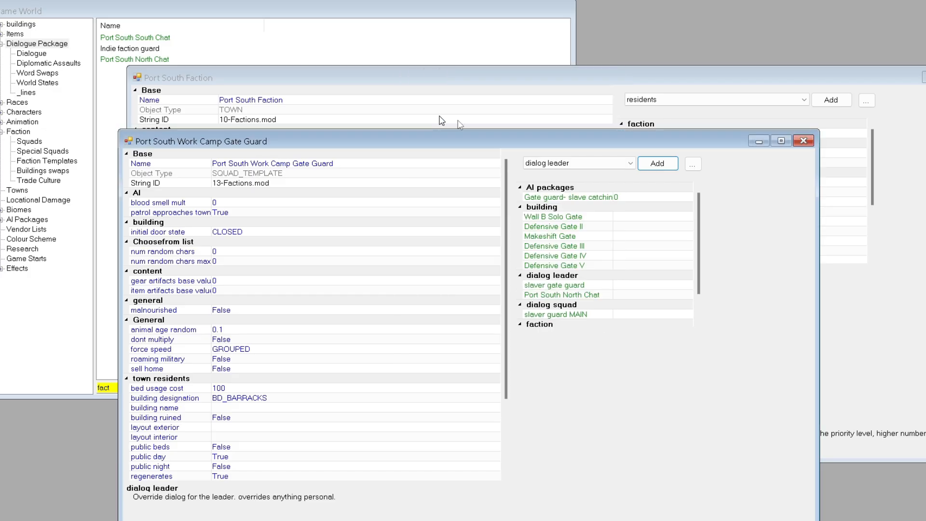
Step: Open the last Port South Work Camp Gate Guard resident of Port South Faction and widen its window to show its references
drag(703, 144, 263, 145)
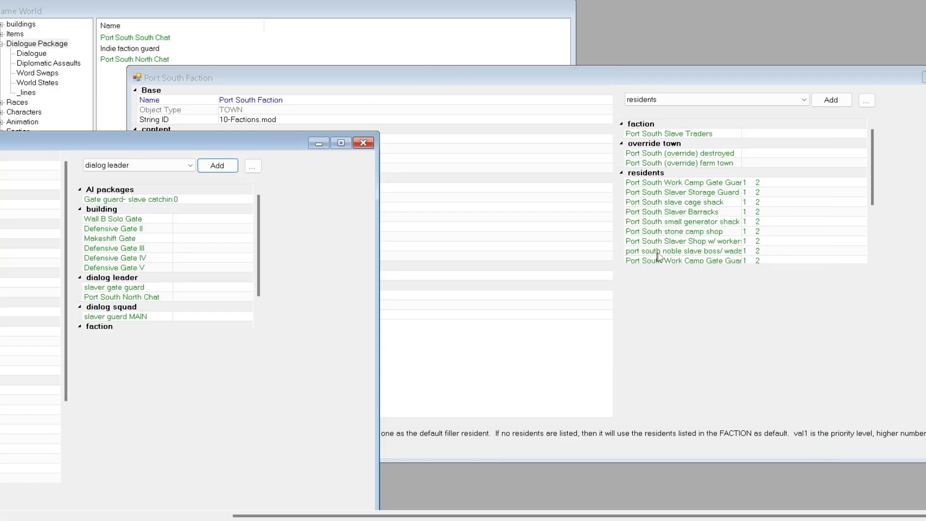
scroll(660, 203, down, 3)
double_click(669, 172)
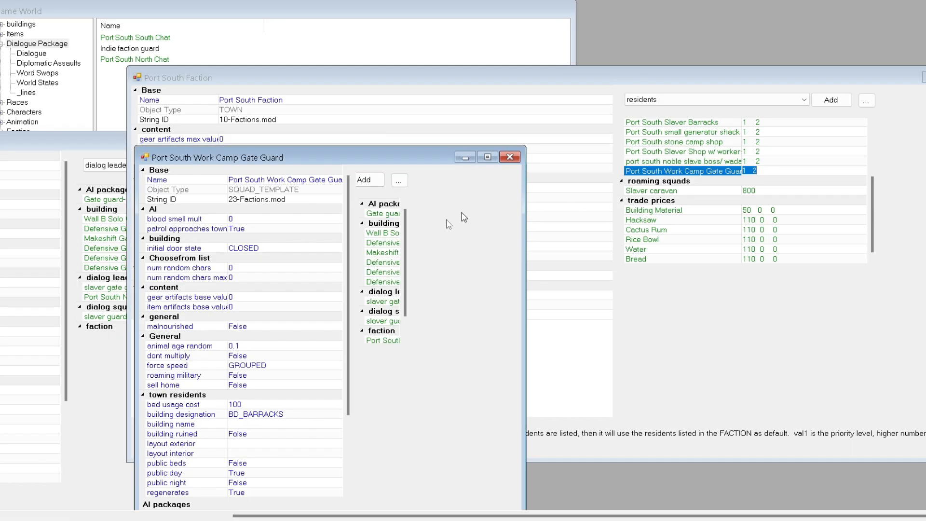
drag(412, 160, 794, 144)
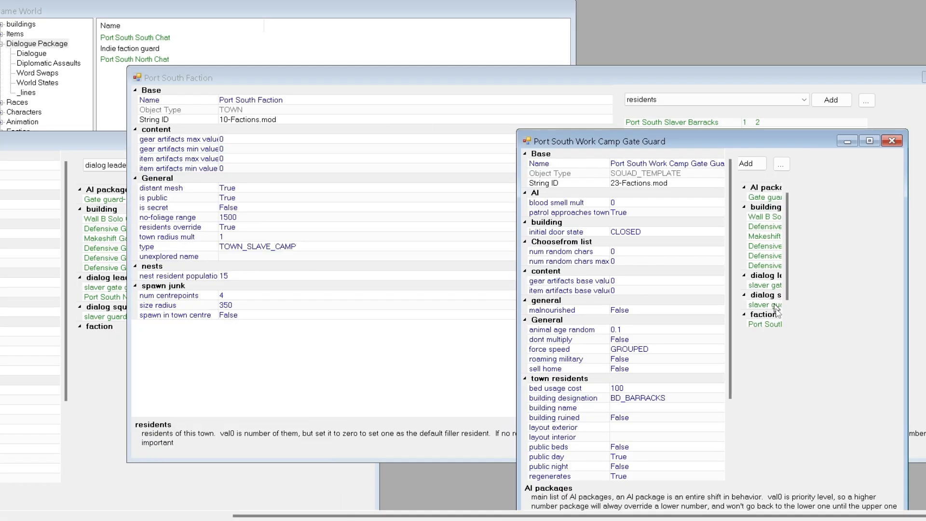
click(909, 262)
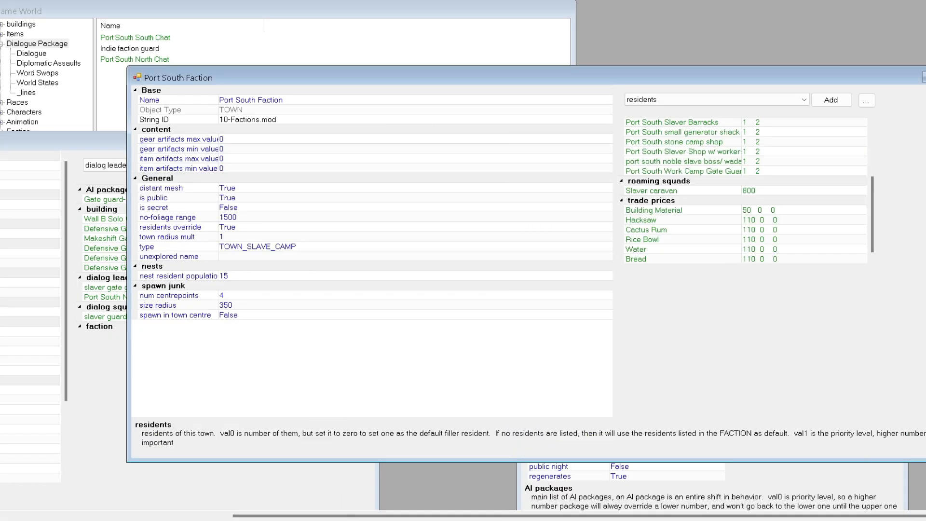
click(797, 479)
drag(910, 302, 925, 304)
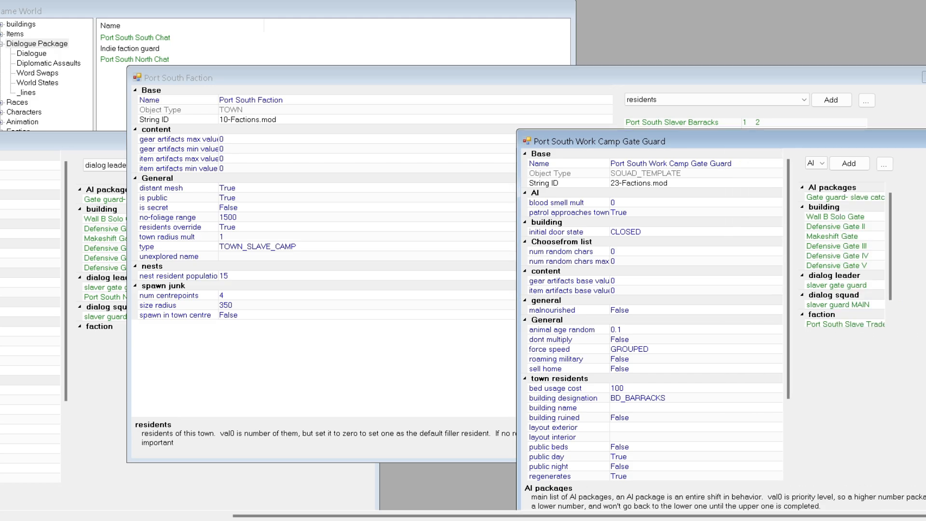
Step: Replace slaver gate guard with Port South South Chat as the dialog leader of the 23-Factions.mod gate guard squad
click(826, 285)
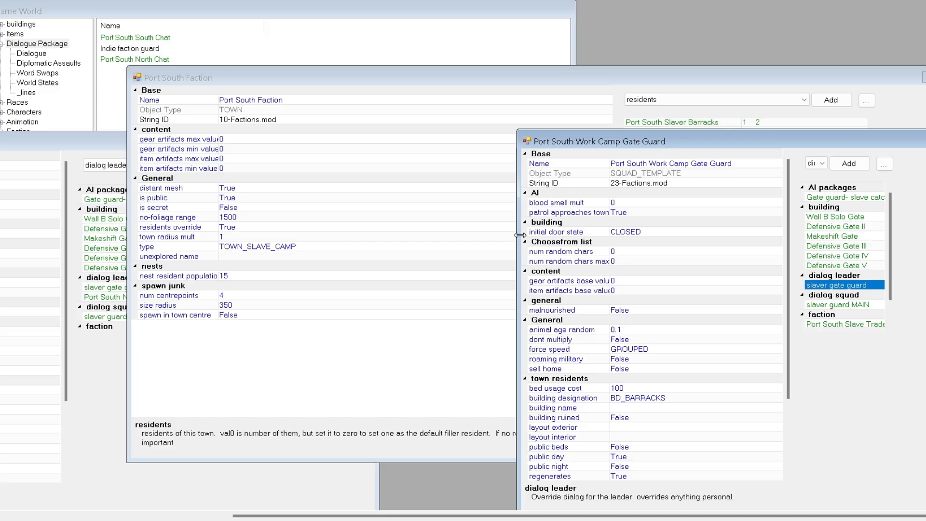
drag(520, 235, 389, 235)
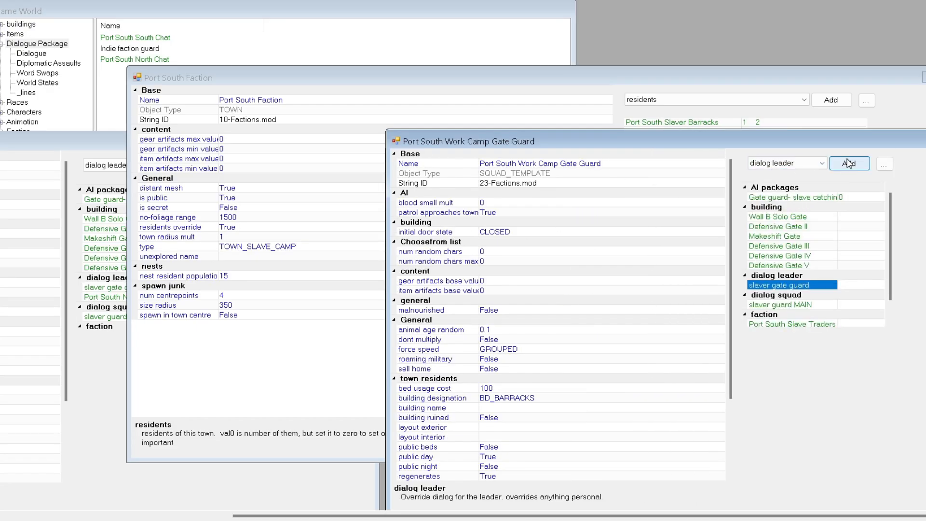
click(849, 164)
text(port)
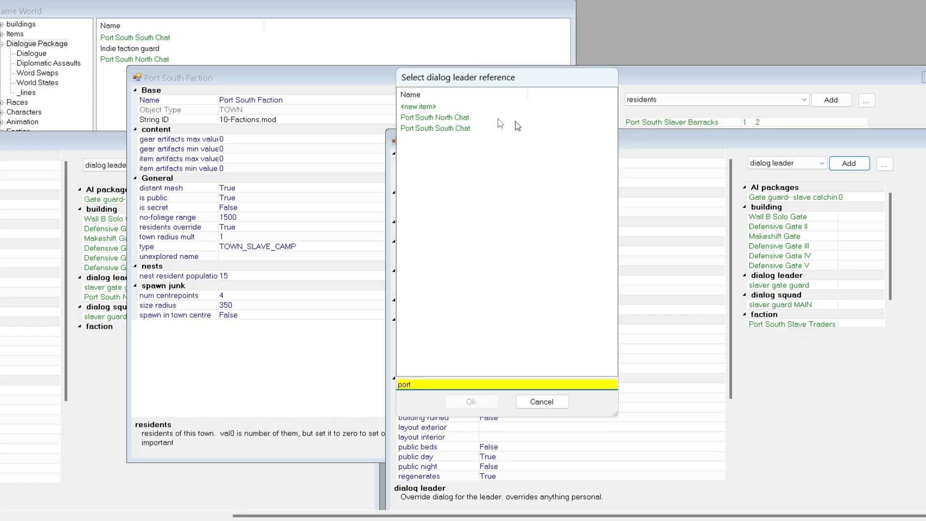
double_click(466, 128)
click(787, 286)
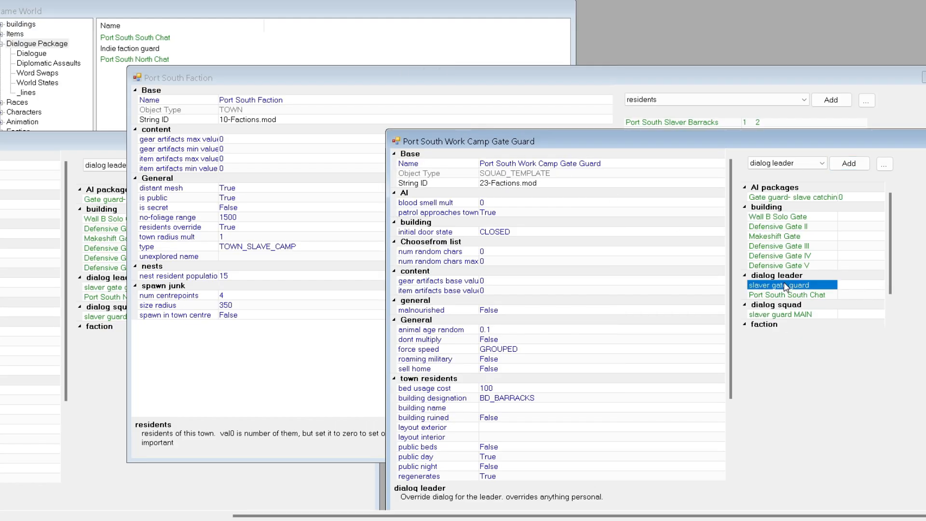
right_click(787, 286)
click(785, 306)
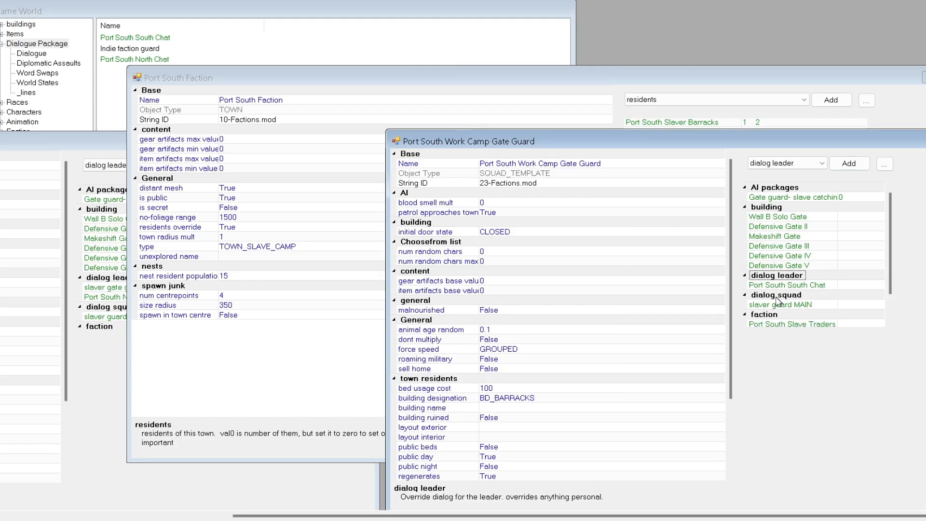
Step: Add the second modded Slaver Heavy Gate Guard as leader of the 23-Factions.mod gate guard squad
click(822, 163)
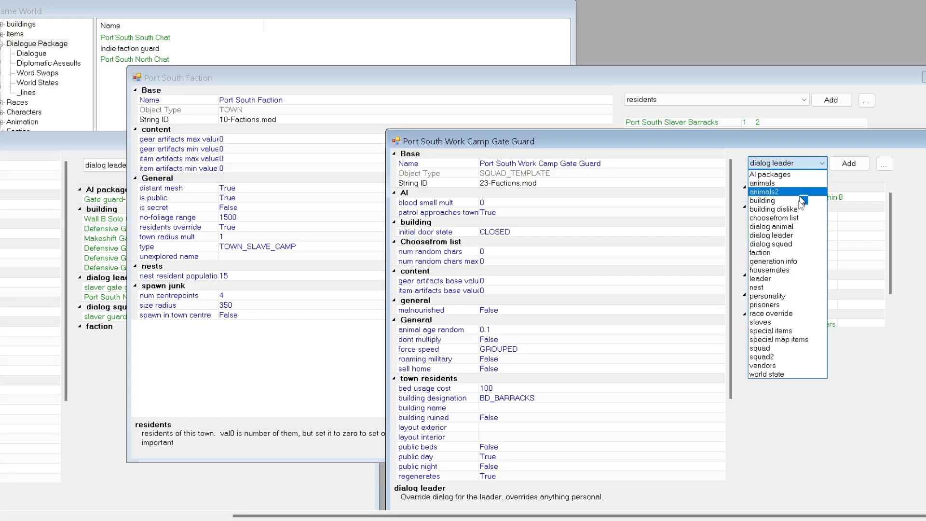
click(756, 279)
click(853, 165)
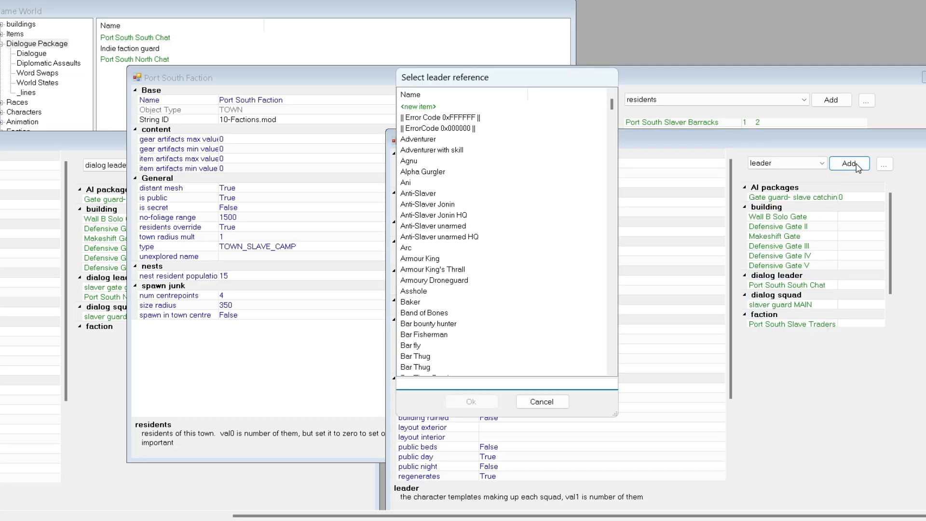
text(po)
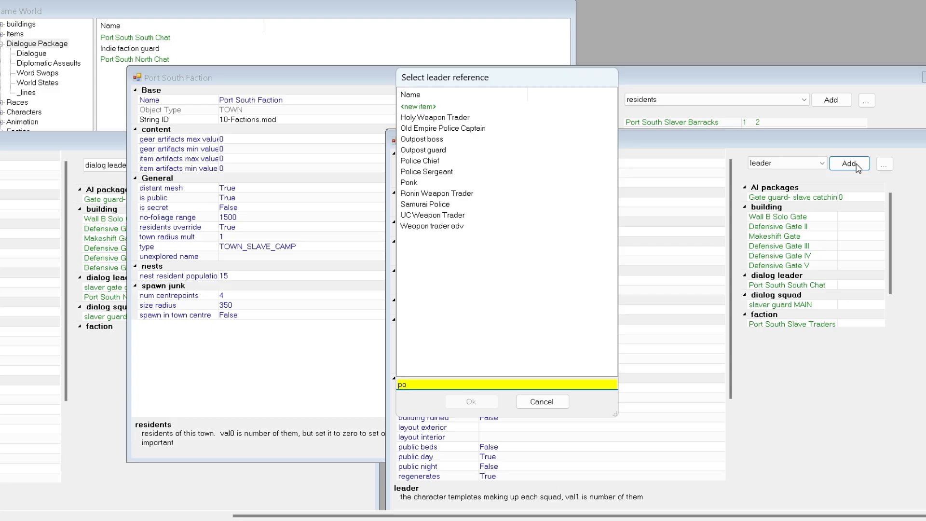
key(BackSpace)
key(BackSpace)
text(sou)
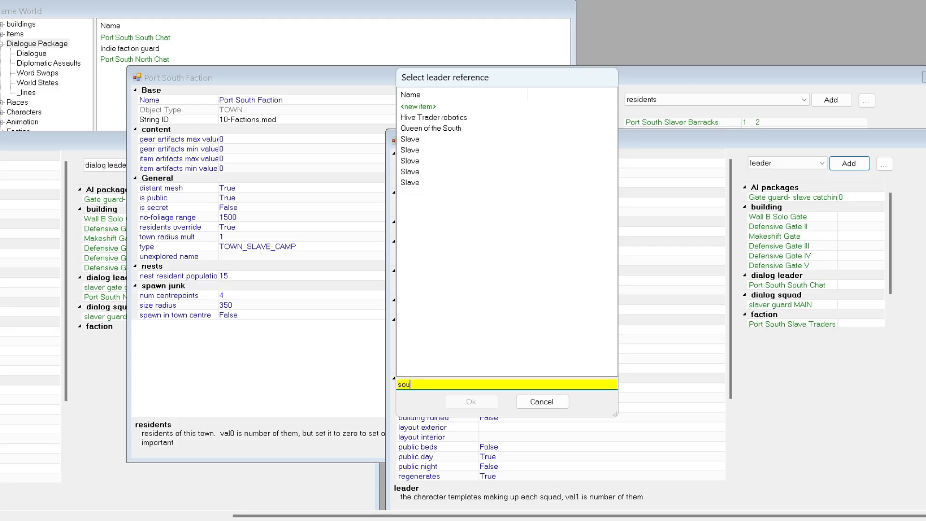
key(BackSpace)
key(BackSpace)
key(BackSpace)
text(sla)
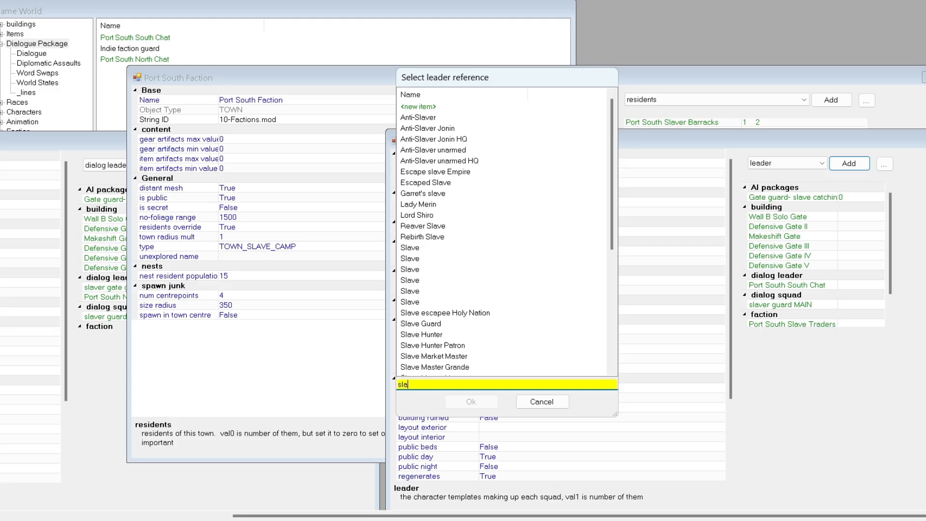
text(ver)
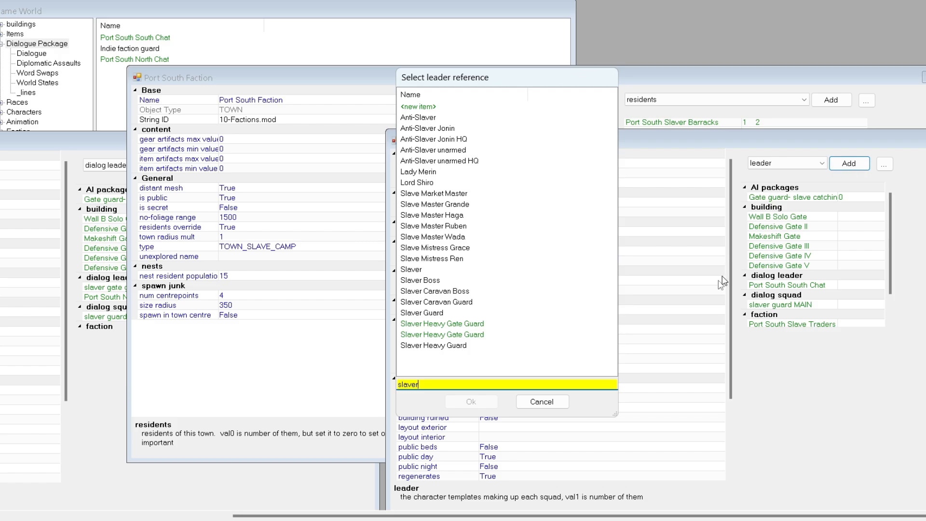
double_click(442, 334)
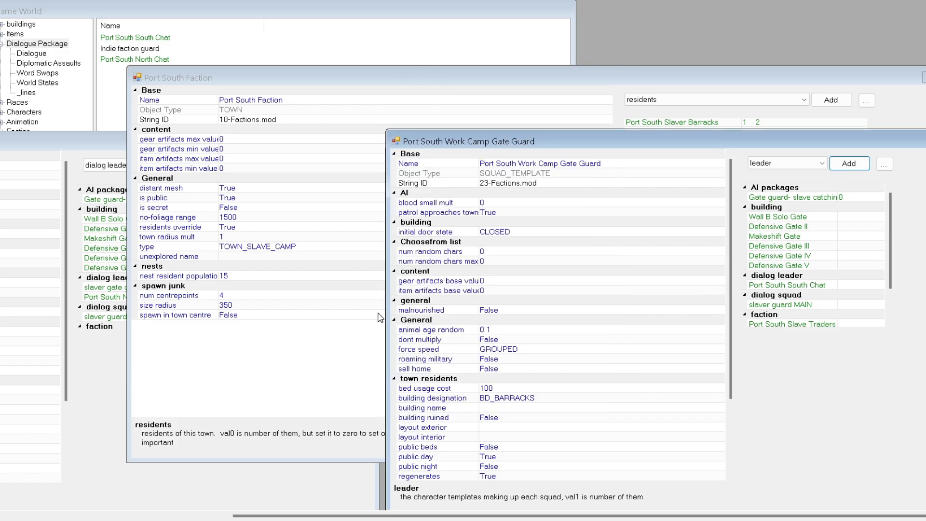
Step: Close the Port South Faction window and bring the 13-Factions.mod gate guard squad fully into view
click(300, 366)
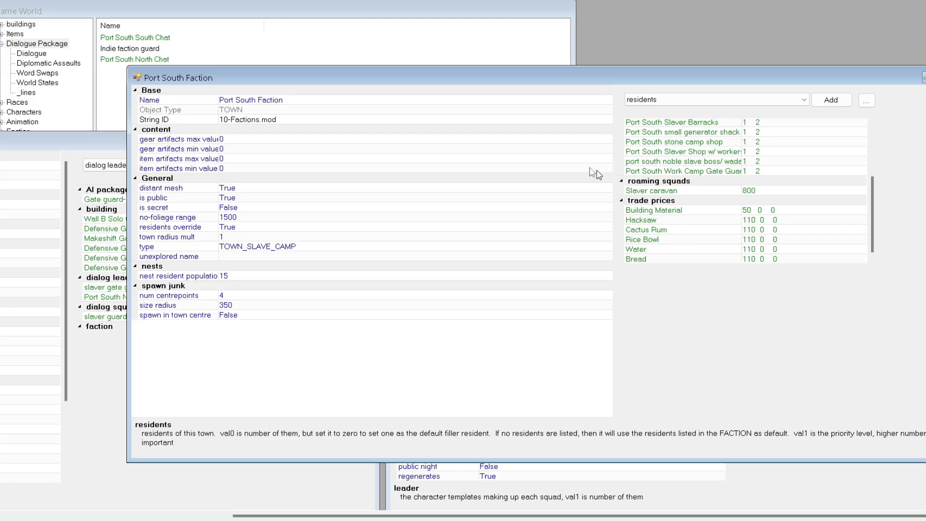
key(Escape)
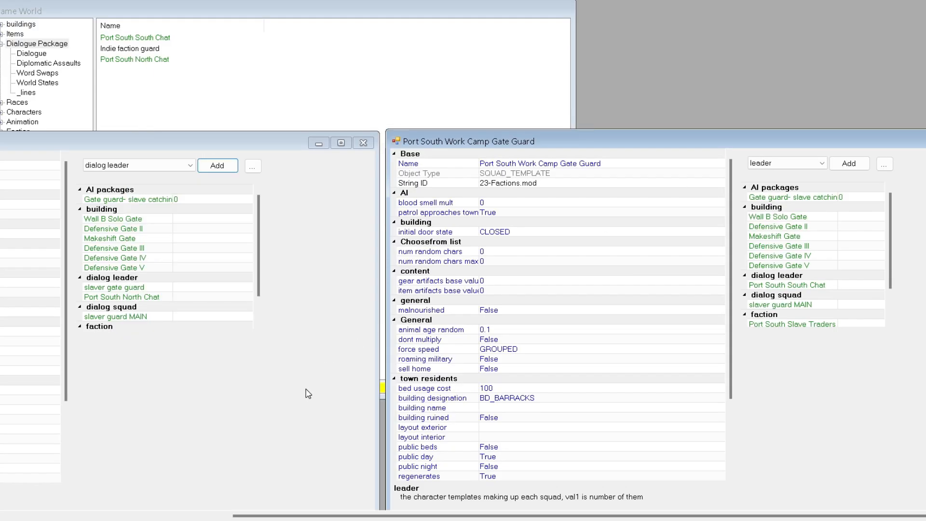
drag(214, 143, 649, 81)
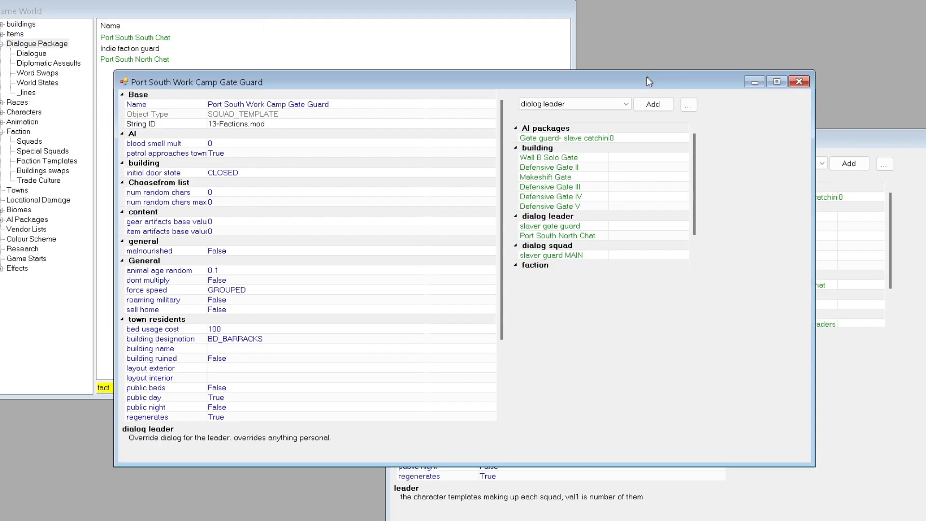
Step: Add the first modded Slaver Heavy Gate Guard as leader of the 13-Factions.mod gate guard squad
click(626, 104)
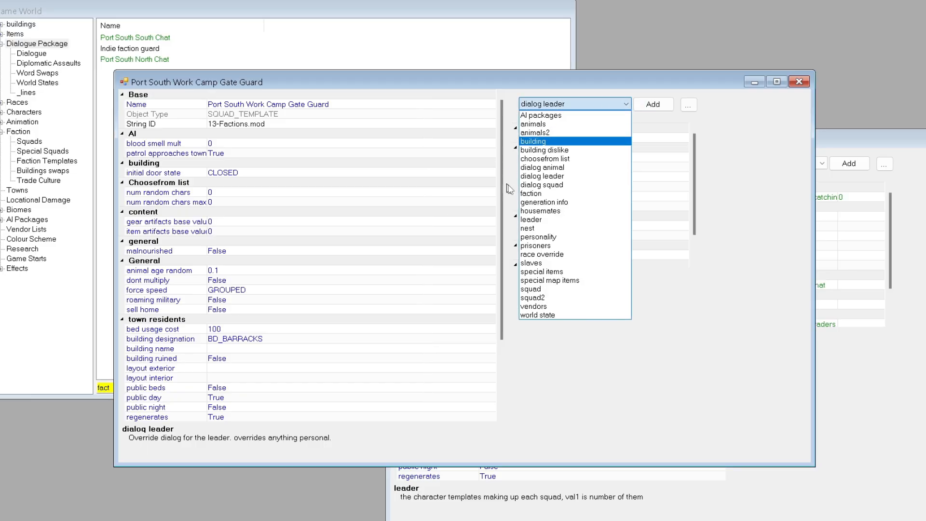
click(527, 220)
click(653, 104)
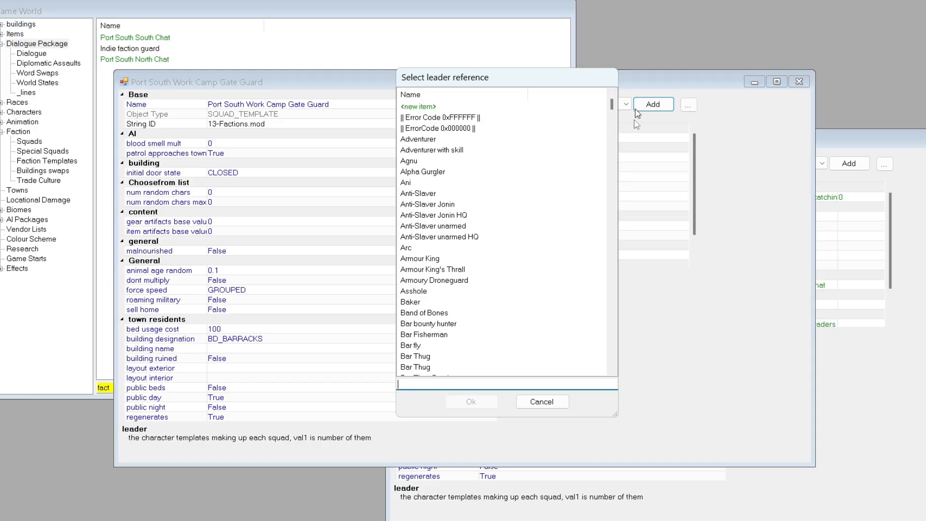
text(port)
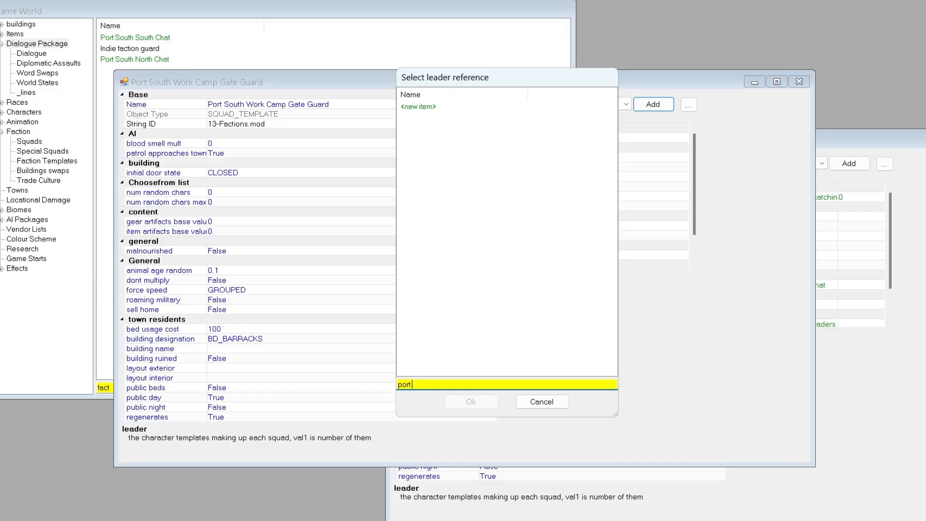
key(BackSpace)
key(BackSpace)
key(BackSpace)
key(BackSpace)
text(slaver)
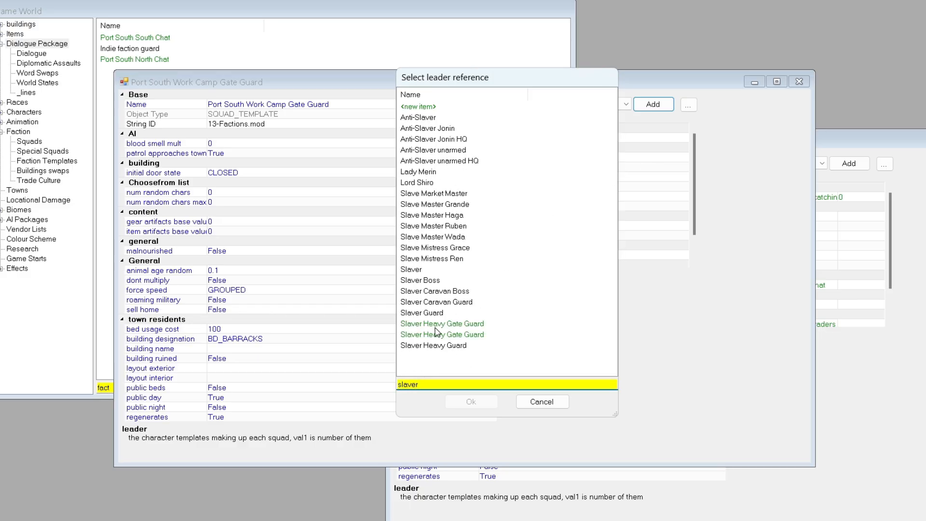
double_click(437, 324)
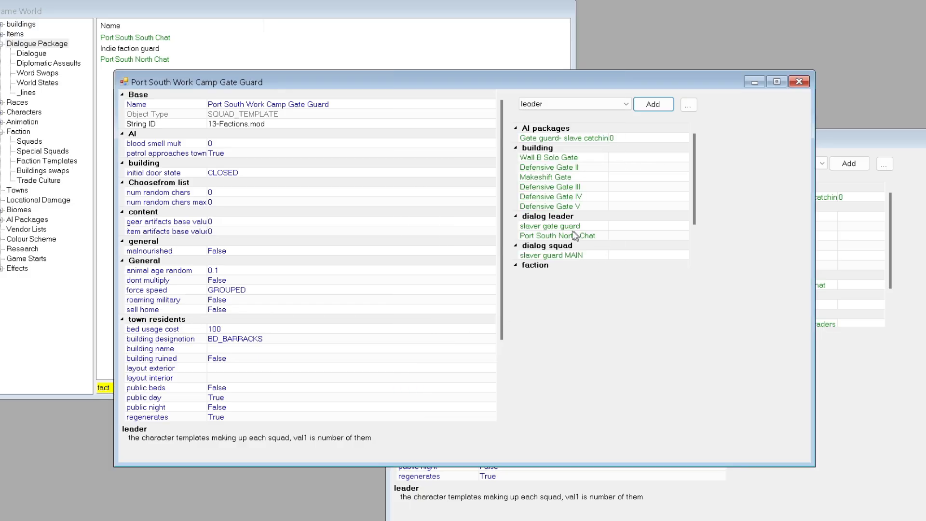
Step: Remove slaver gate guard from the 13-Factions.mod squad's dialog leaders, check its leader entry and close the squad
click(544, 225)
right_click(543, 227)
click(568, 244)
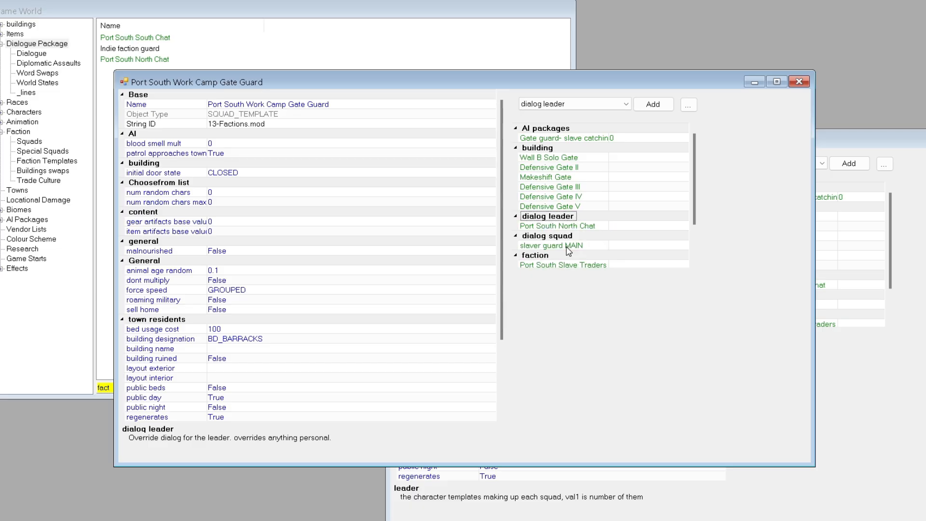
click(550, 226)
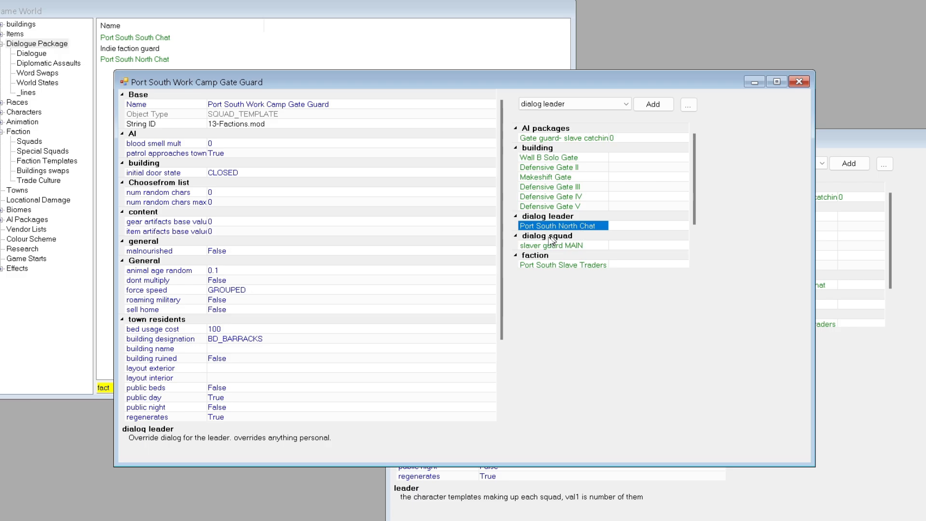
scroll(551, 215, down, 2)
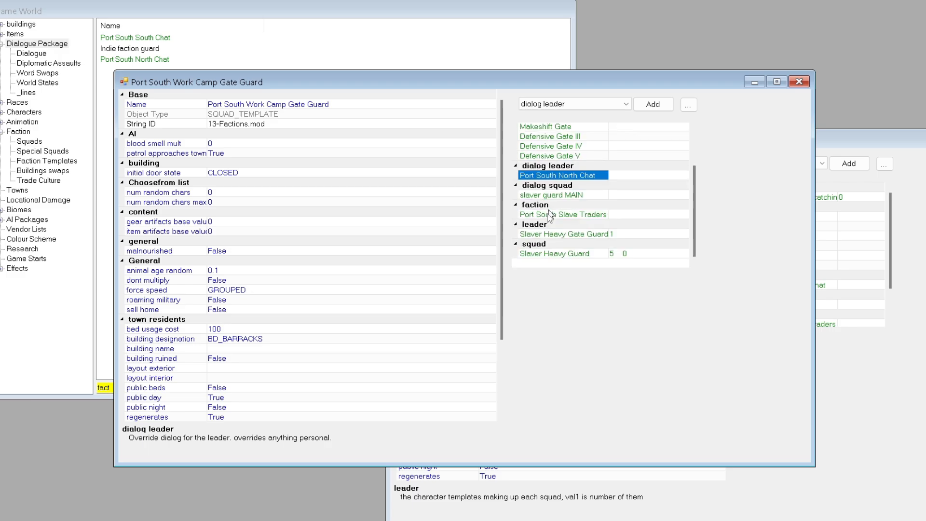
click(536, 235)
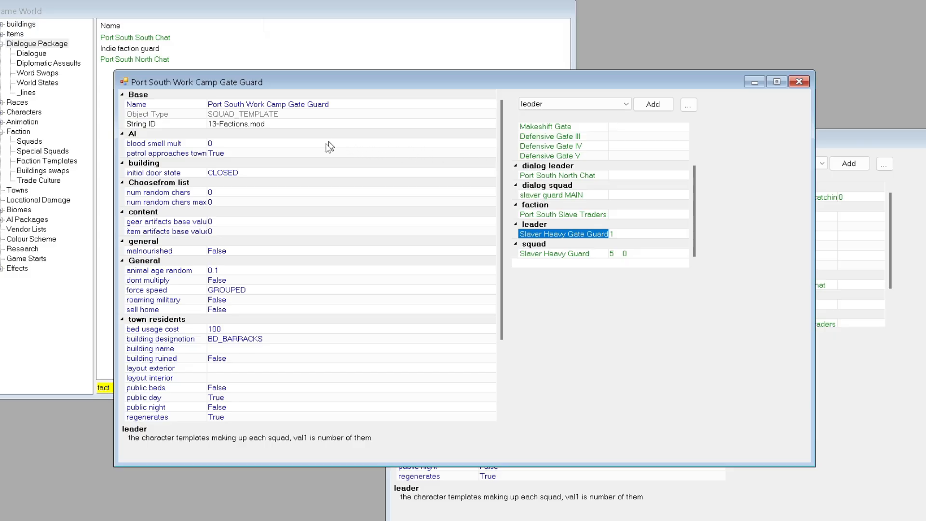
click(798, 82)
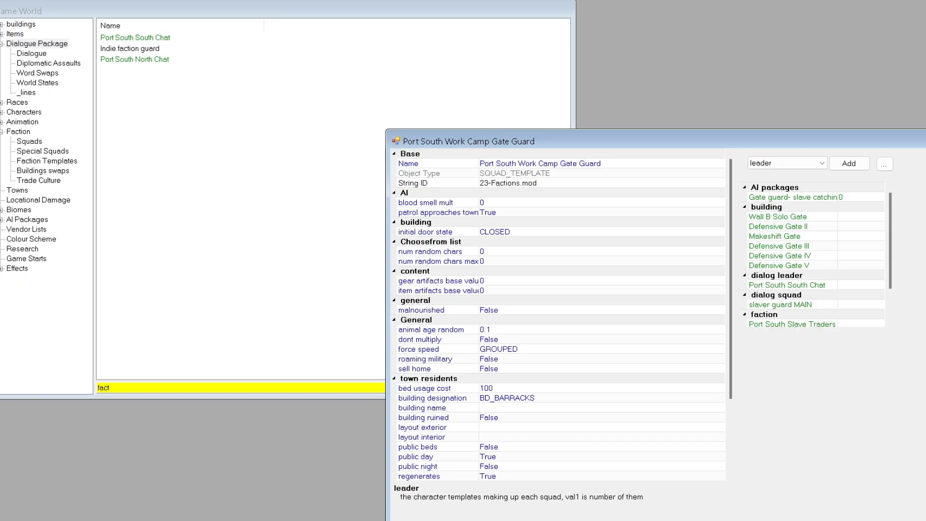
Step: Close the 23-Factions.mod gate guard squad and create a new character named Mr Faction
click(922, 141)
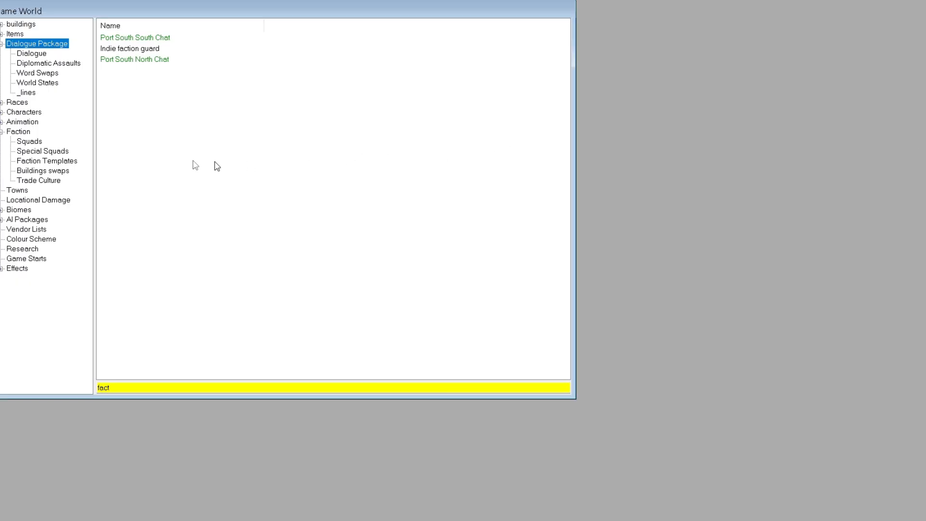
click(26, 112)
right_click(139, 137)
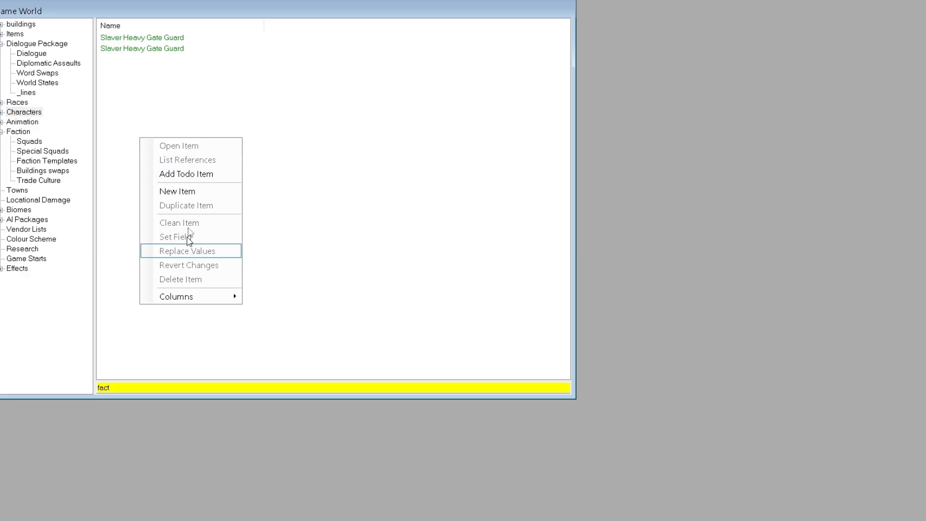
click(201, 190)
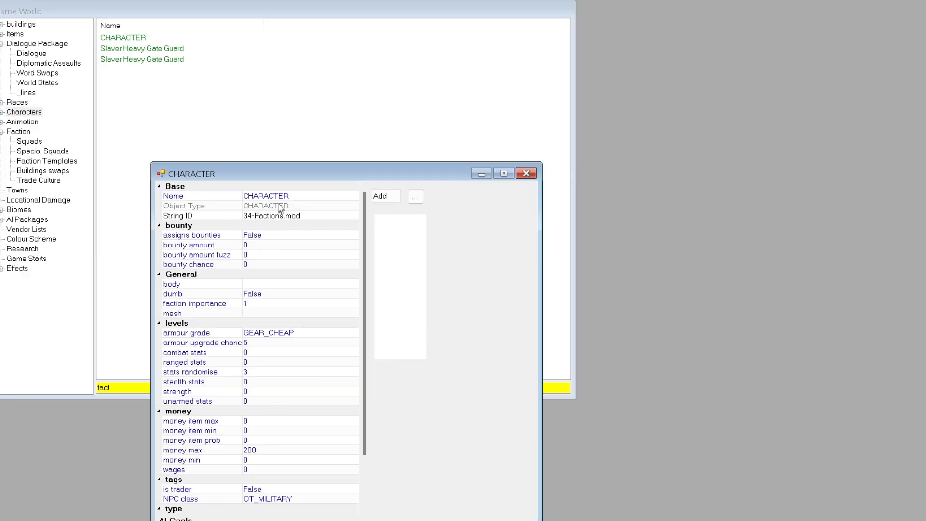
click(288, 196)
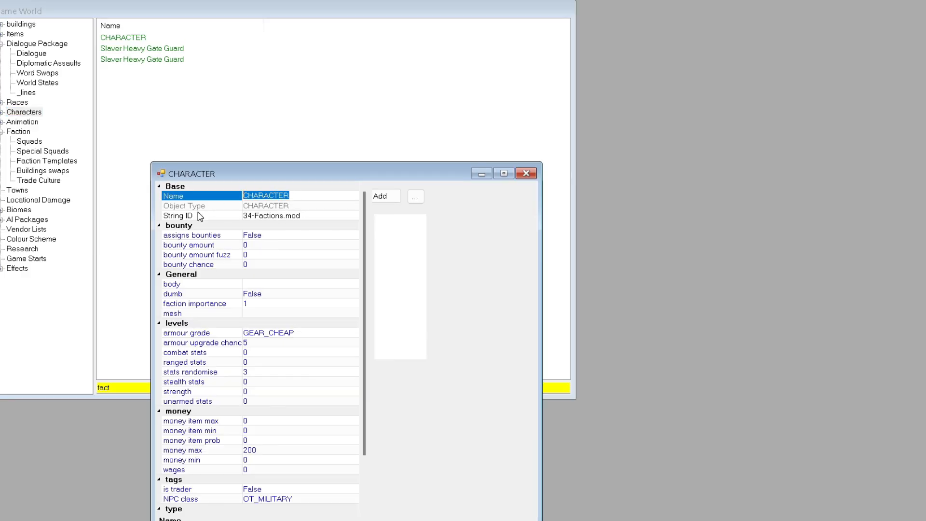
text(Mr Faction)
Step: Add the stats reference 80 to the Mr Faction character
drag(542, 294, 921, 294)
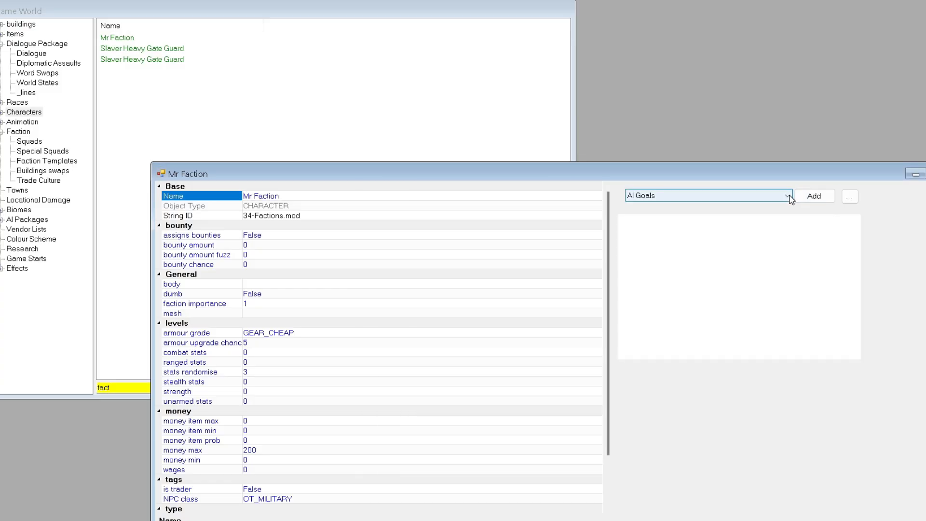
click(788, 195)
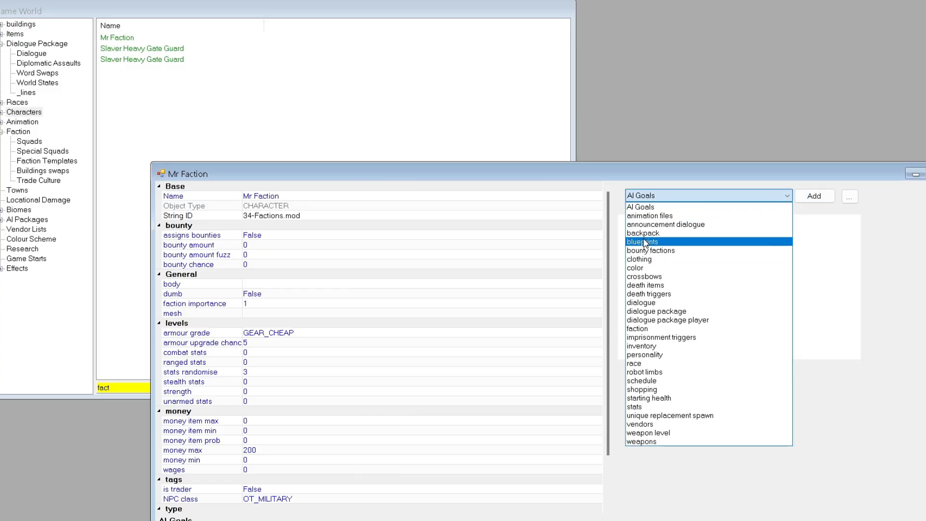
click(838, 241)
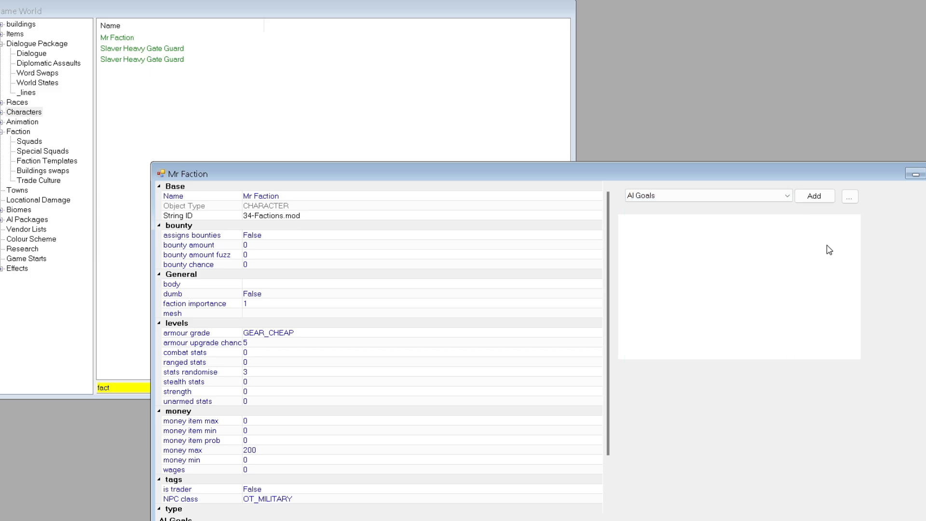
click(791, 195)
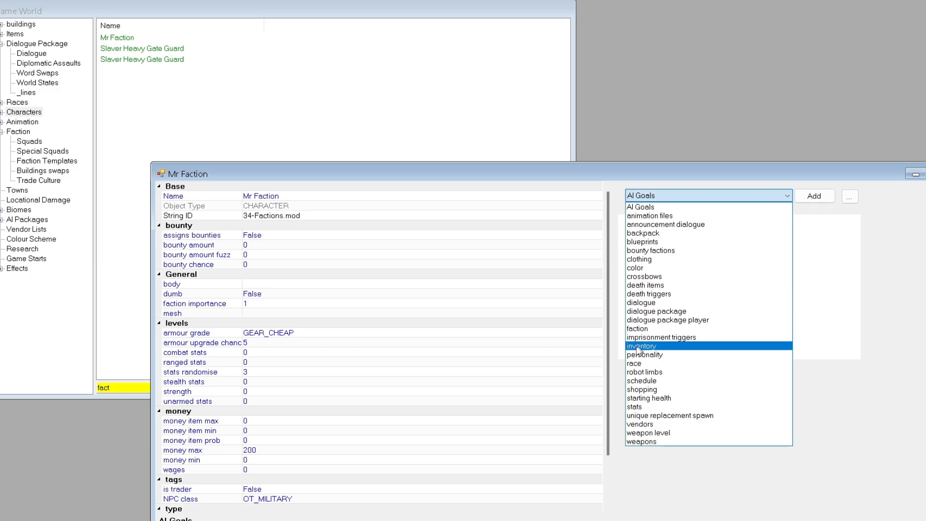
click(634, 408)
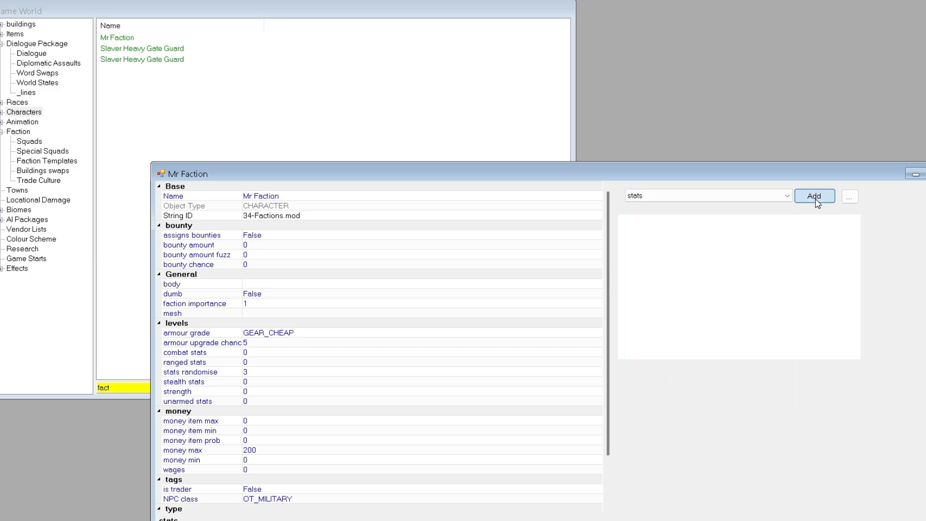
click(814, 196)
double_click(410, 237)
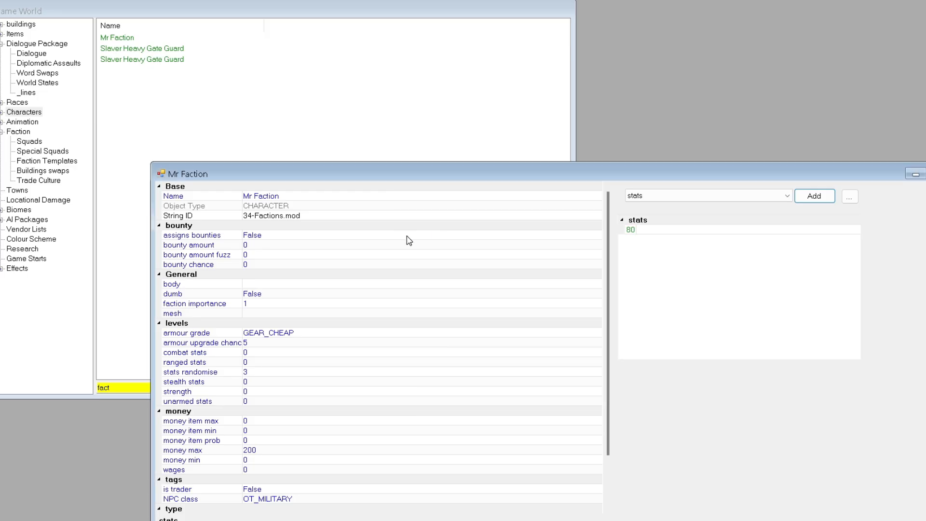
Step: Create a new game start named Factions
click(39, 260)
right_click(161, 273)
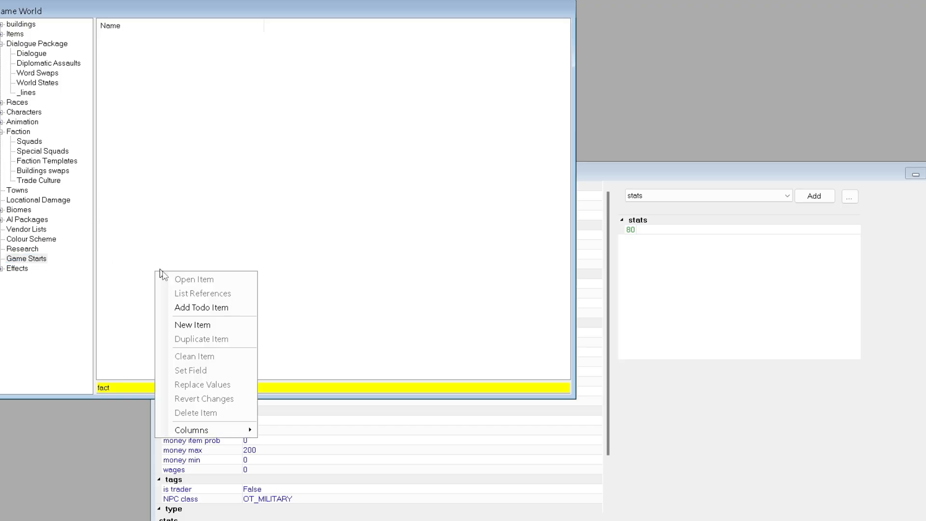
click(186, 324)
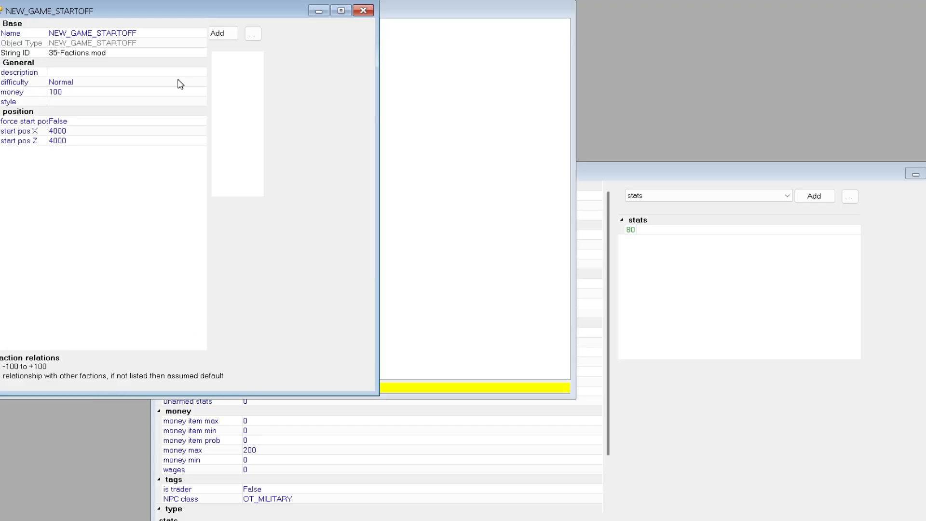
click(155, 31)
key(ctrl+a)
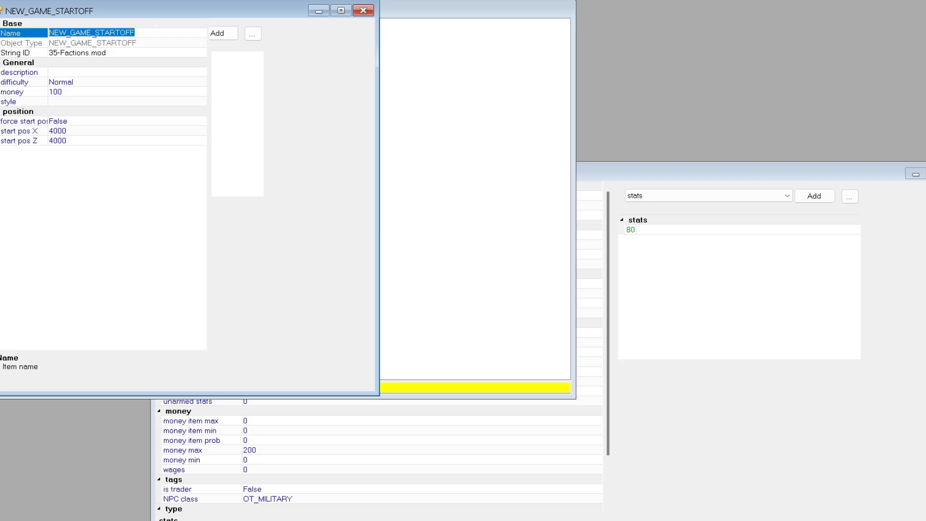
text(FAction)
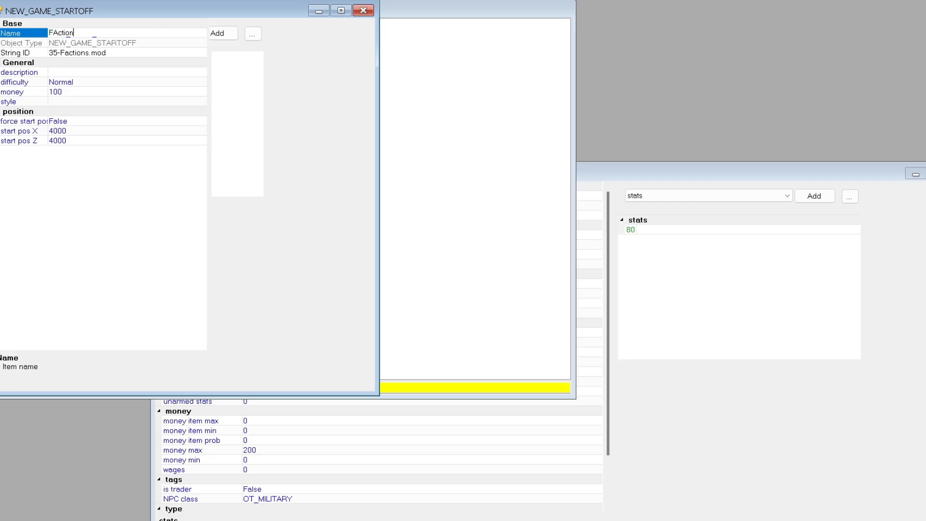
text(s)
click(54, 32)
key(Delete)
text(a)
Step: Add Port South Faction as the starting town of the Factions game start and close it
drag(379, 151, 831, 174)
click(643, 33)
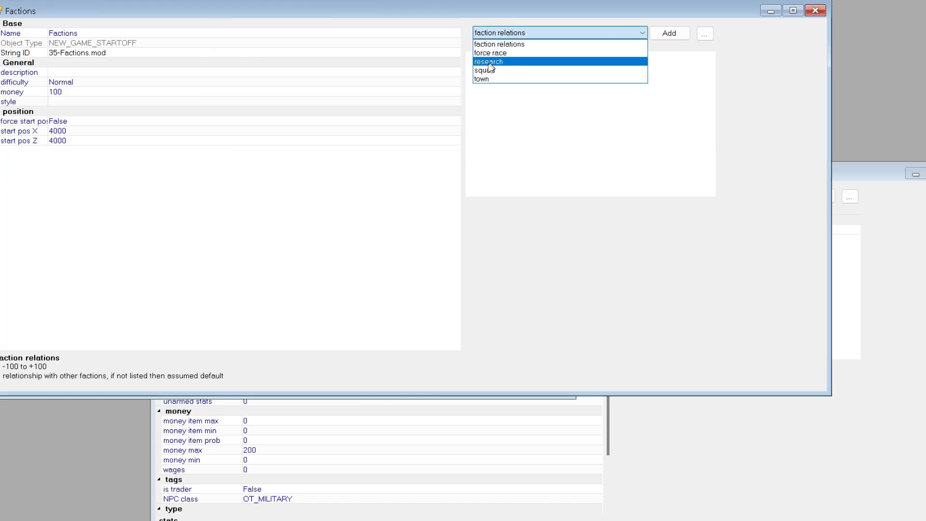
click(481, 79)
click(672, 33)
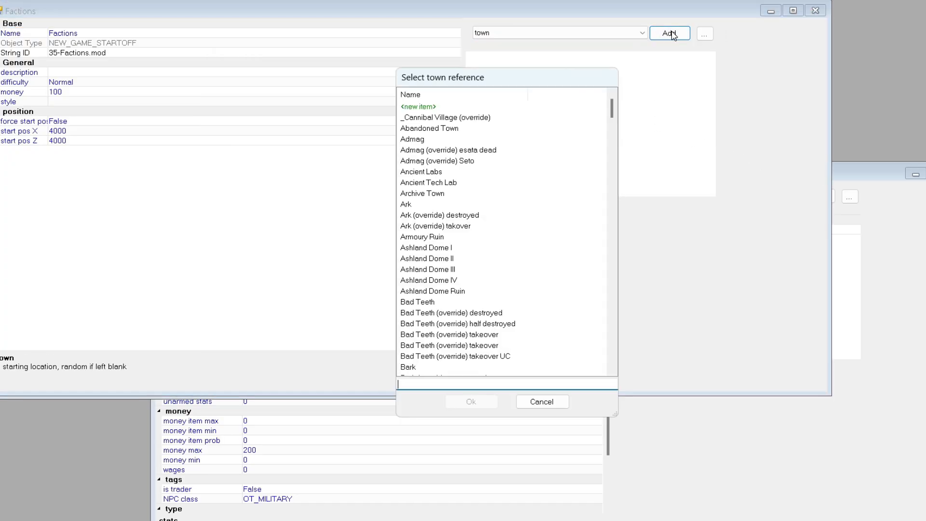
text(port)
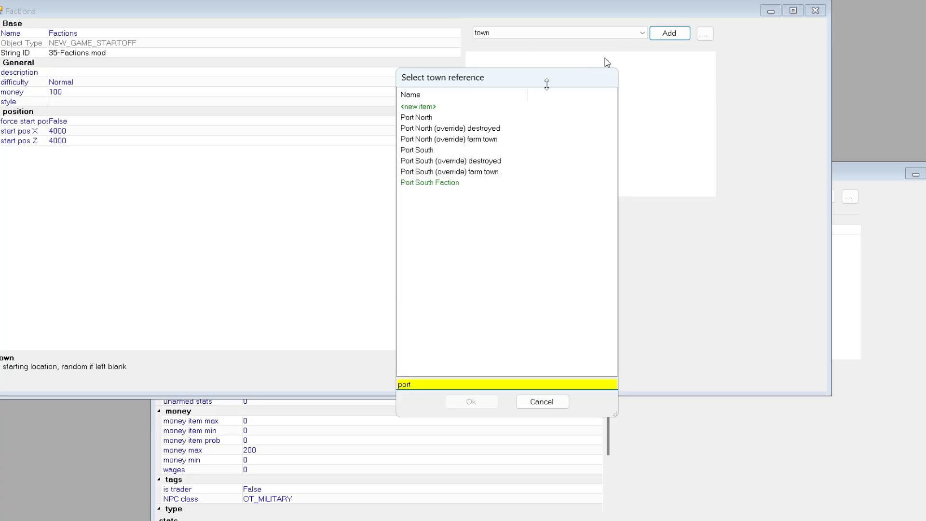
double_click(417, 183)
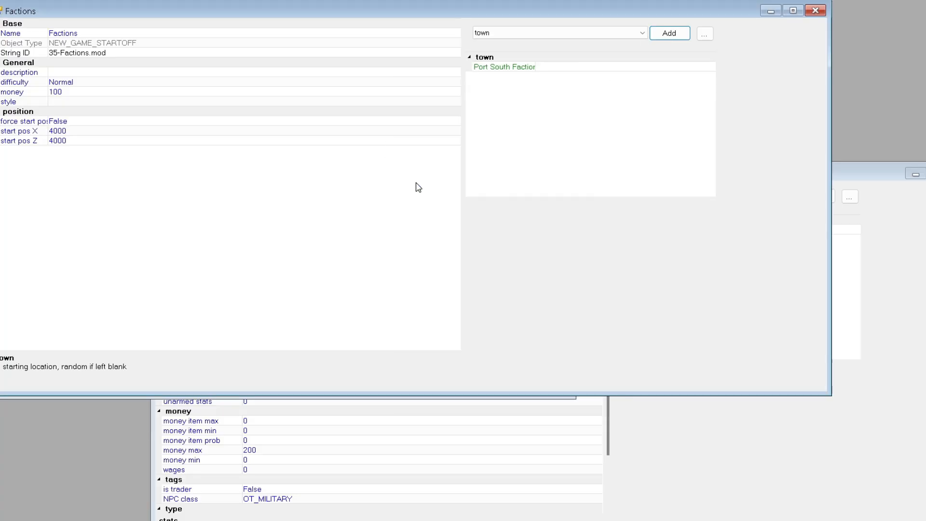
click(642, 34)
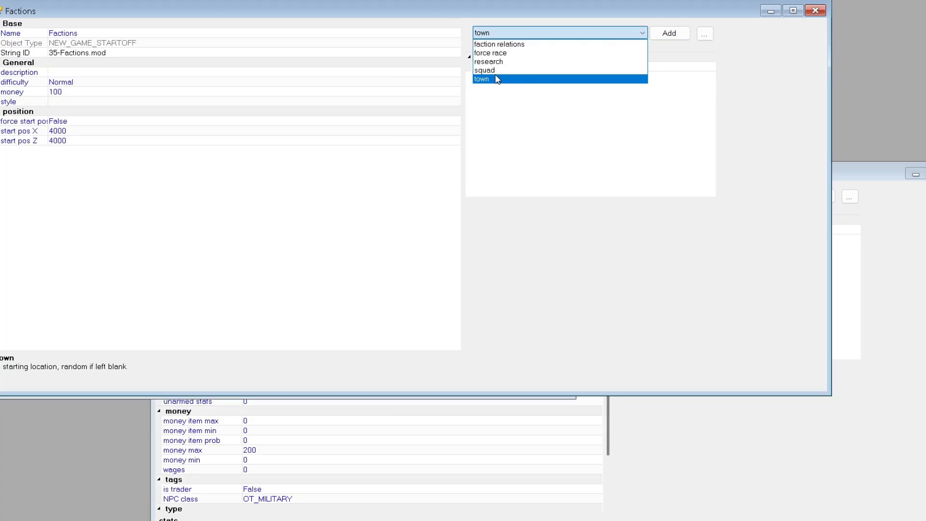
click(781, 462)
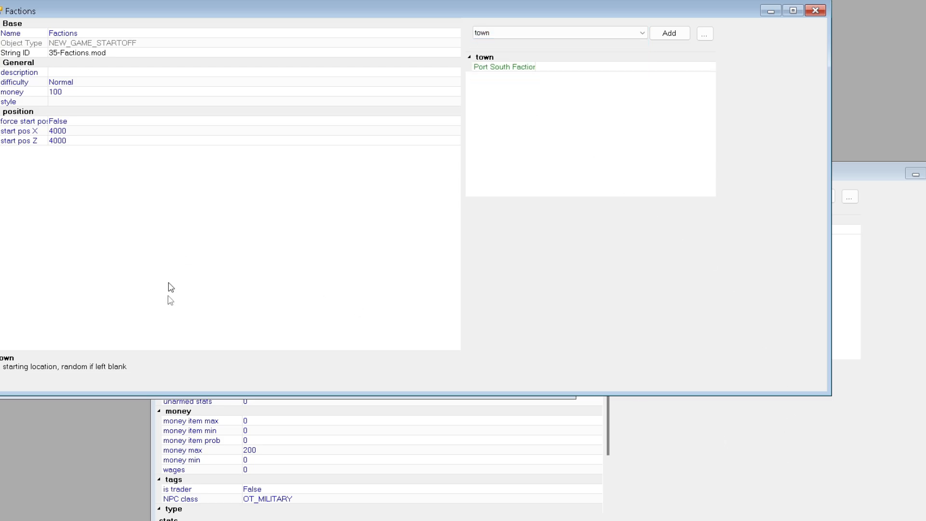
click(815, 10)
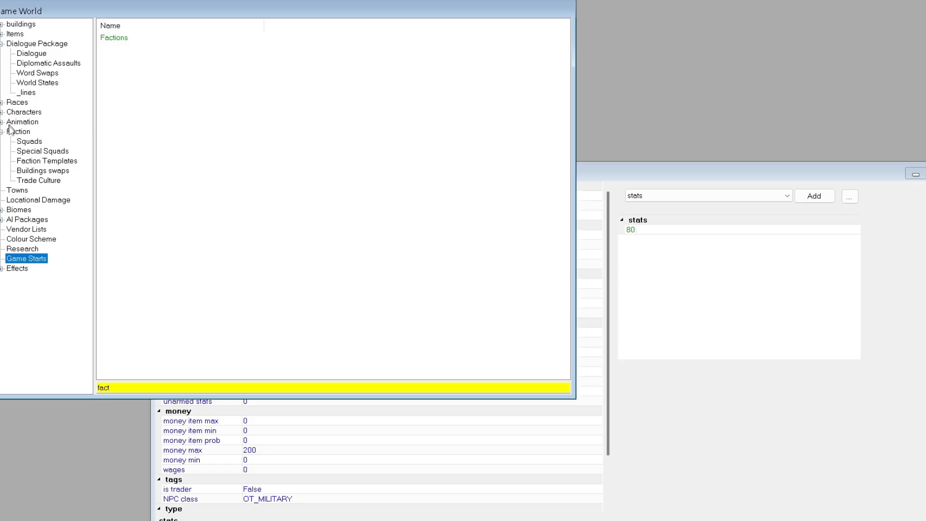
Step: Create a new squad named Mr Faction
click(25, 142)
right_click(141, 206)
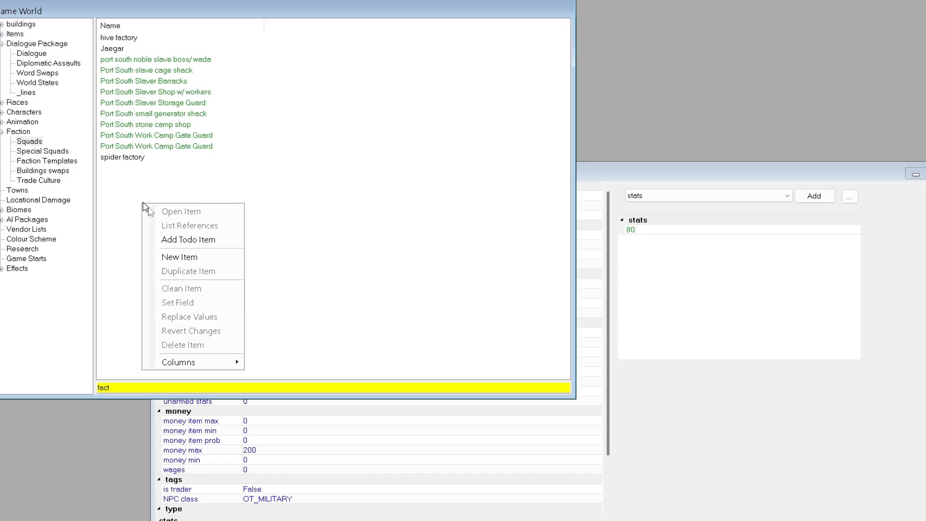
click(205, 256)
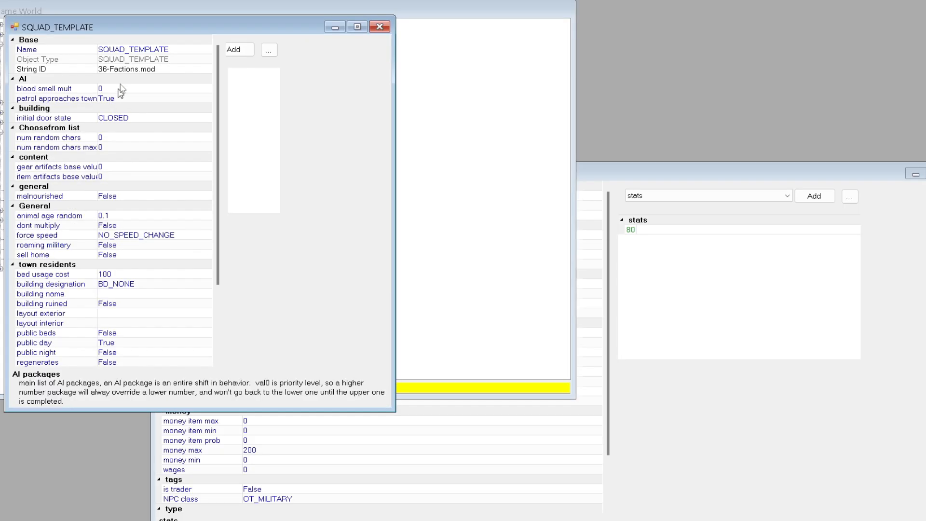
click(168, 50)
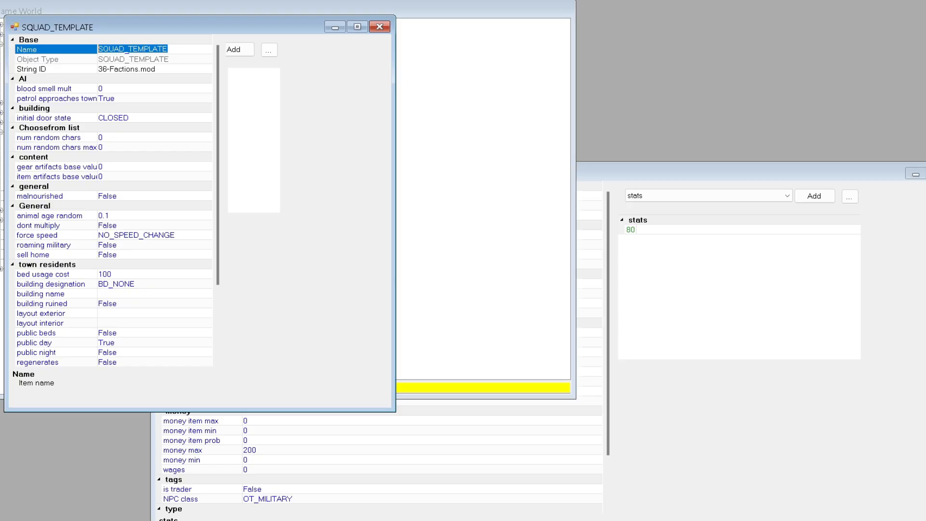
text(Mr Faction)
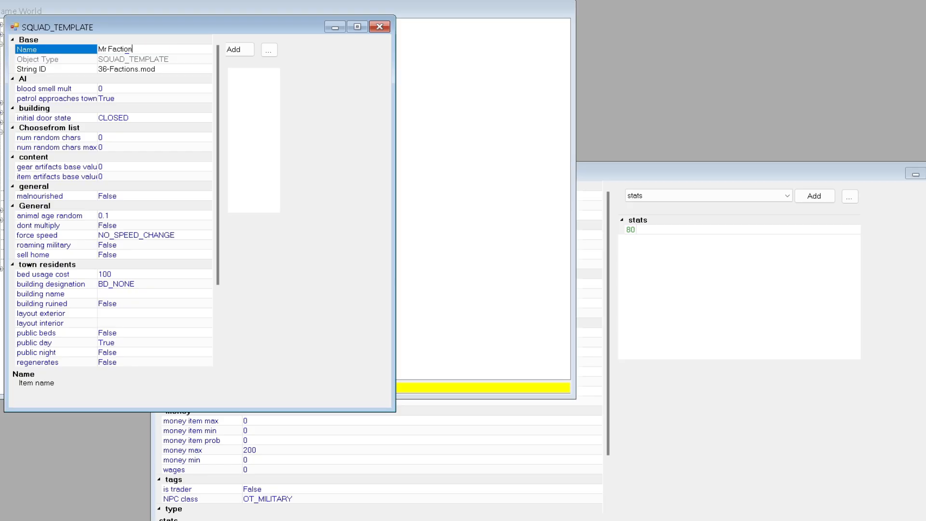
click(401, 151)
click(323, 408)
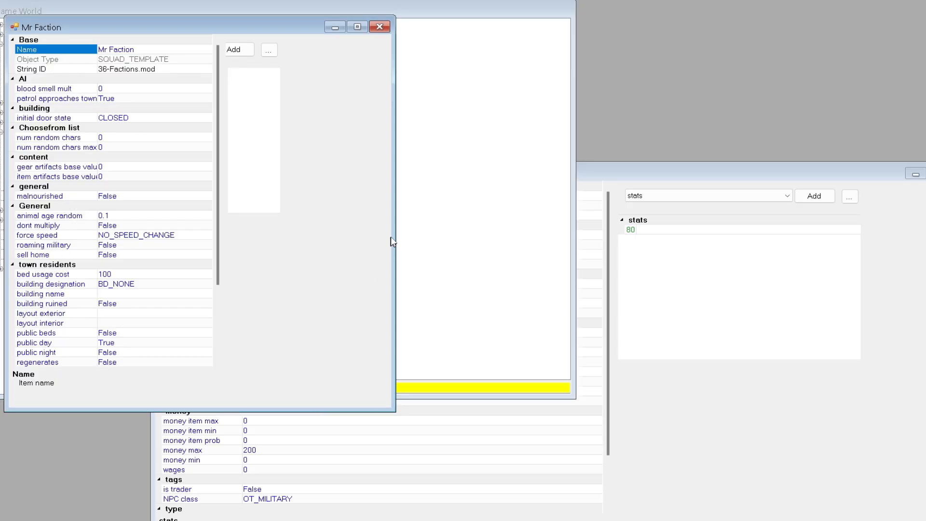
Step: Add the Mr Faction character as a squad member of the Mr Faction squad, closing both the squad and character windows
drag(395, 231, 859, 230)
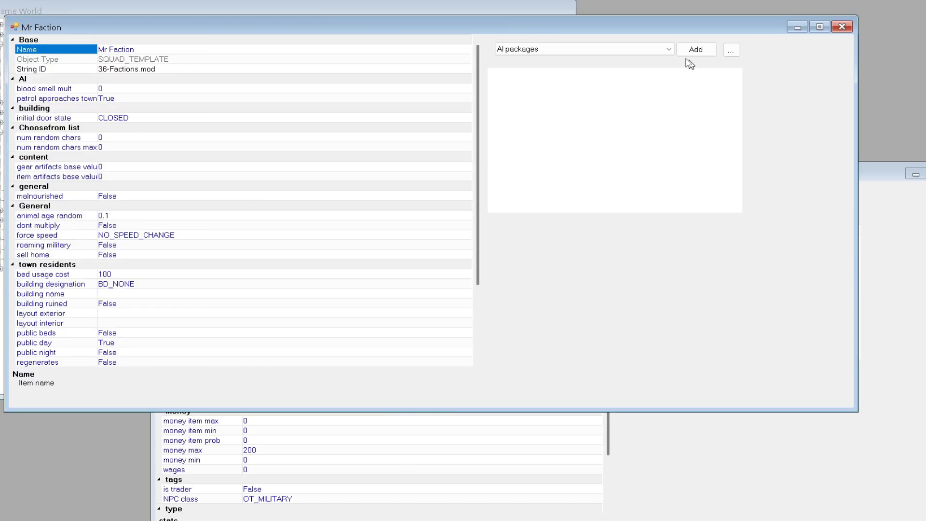
click(671, 50)
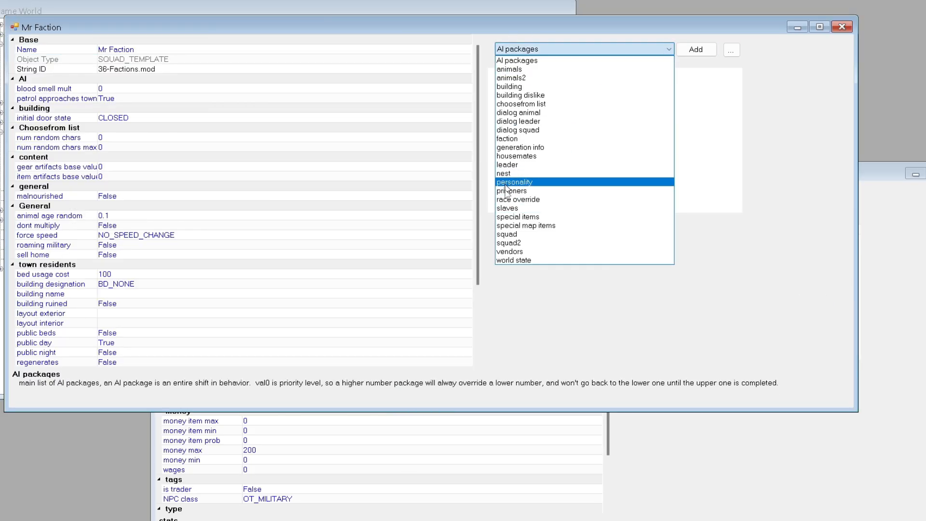
click(509, 234)
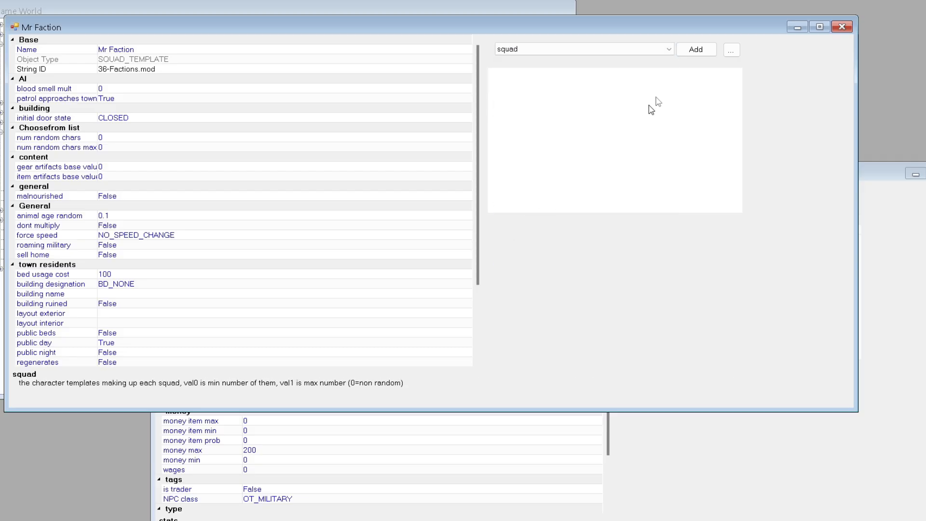
click(693, 50)
text(m)
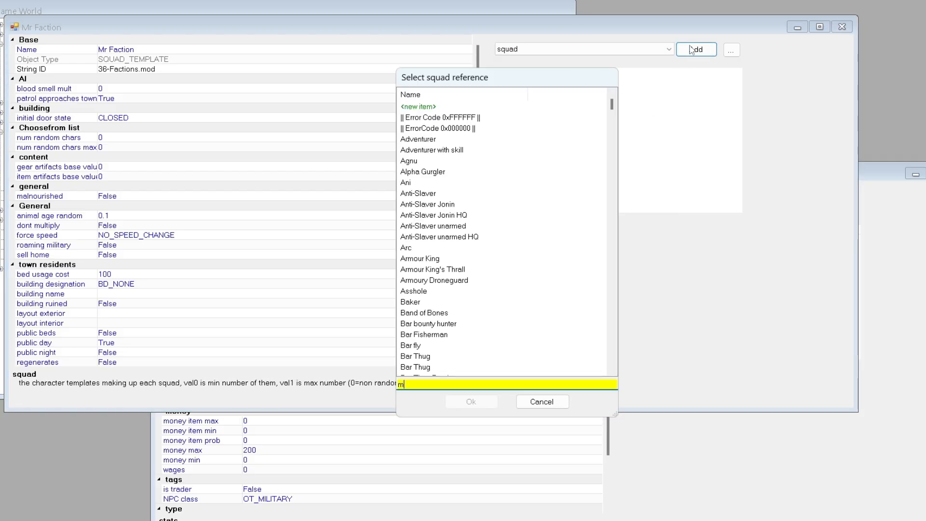
text(r)
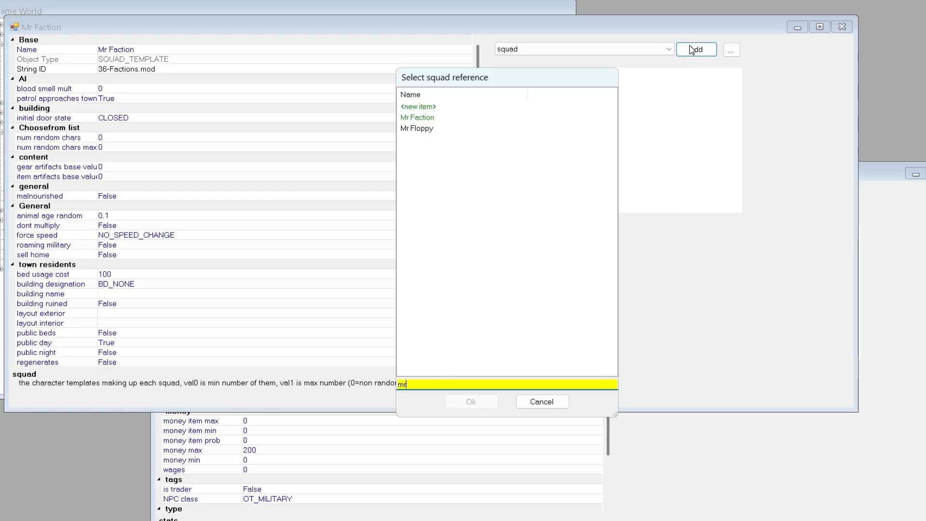
double_click(426, 119)
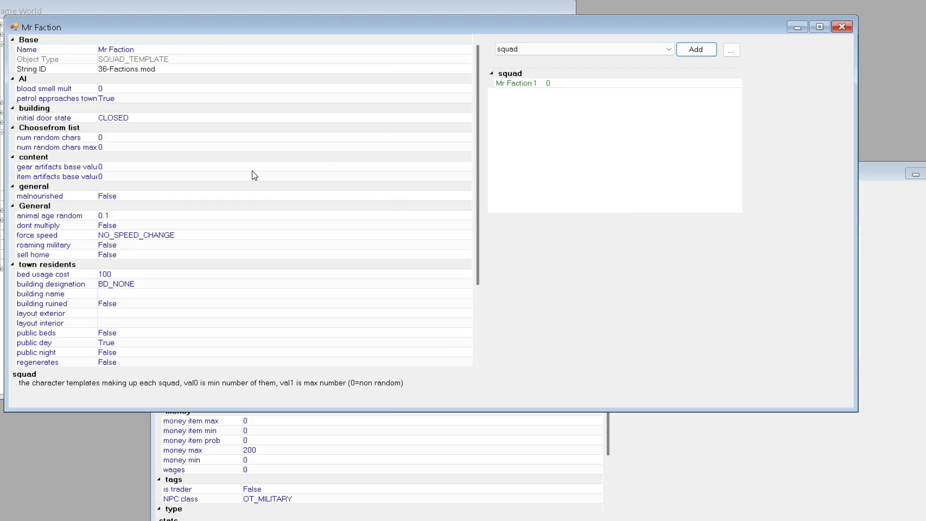
click(843, 27)
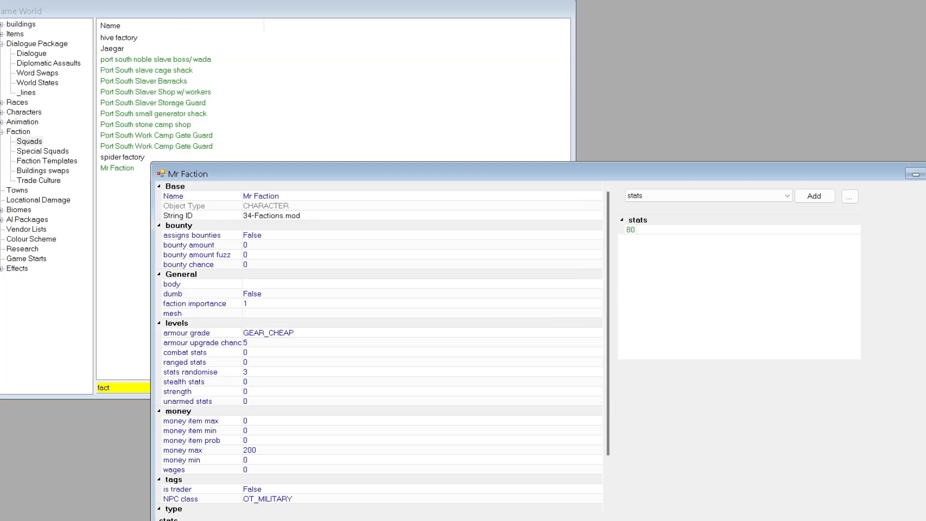
click(925, 173)
Step: Add the Mr Faction squad as a starting squad of the Factions game start
click(29, 259)
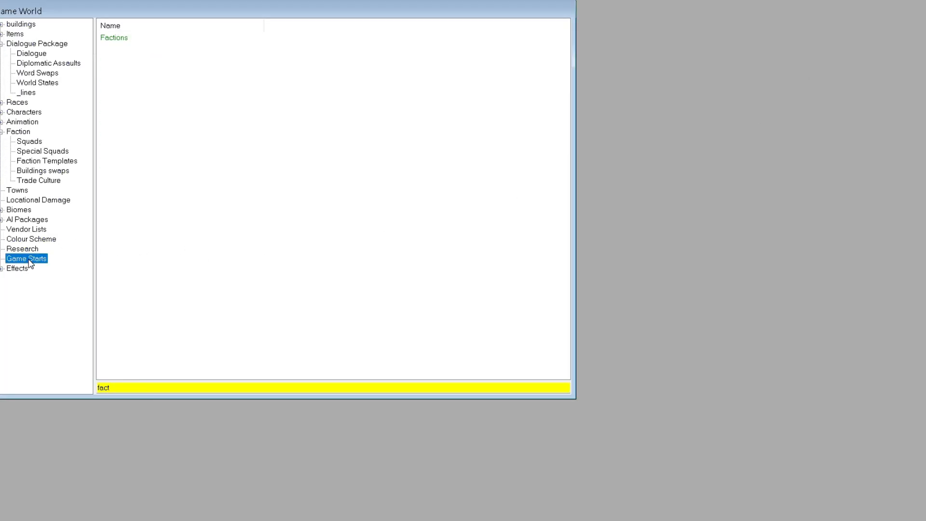
double_click(116, 39)
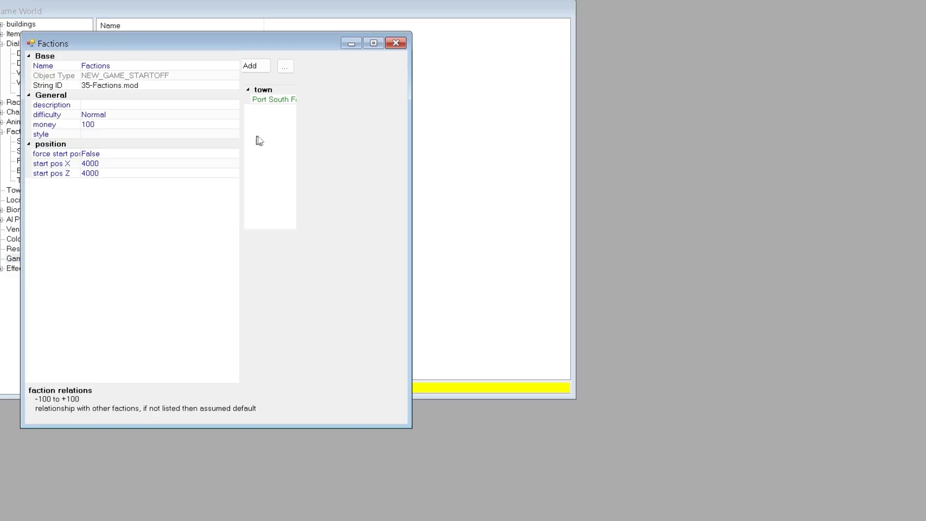
drag(409, 129, 784, 212)
click(566, 67)
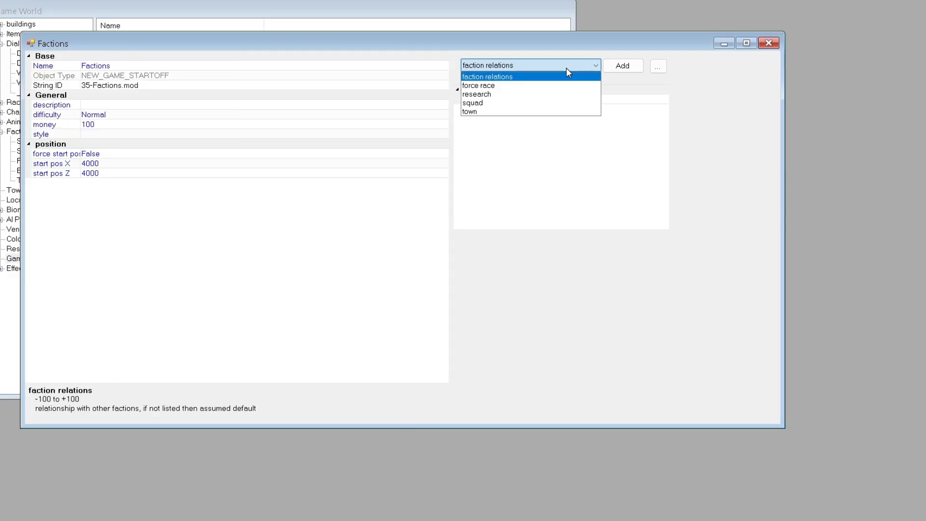
click(482, 103)
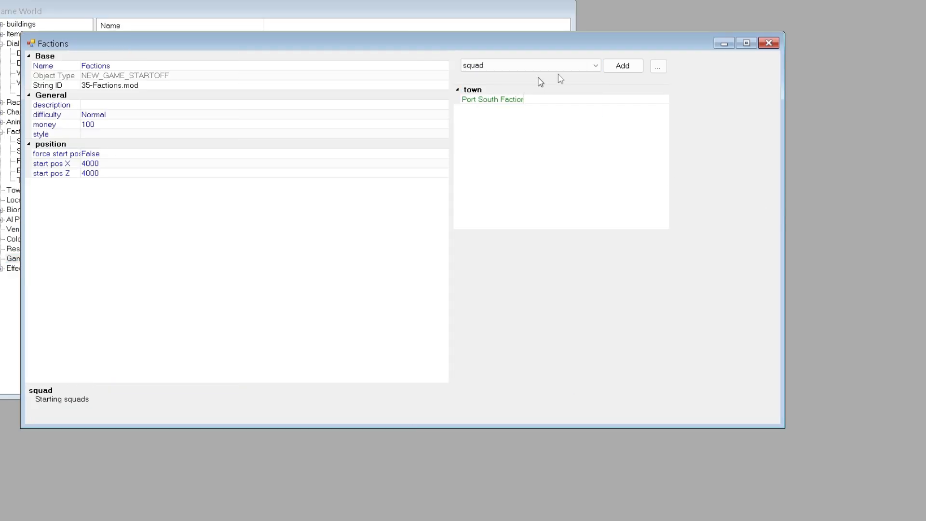
click(619, 68)
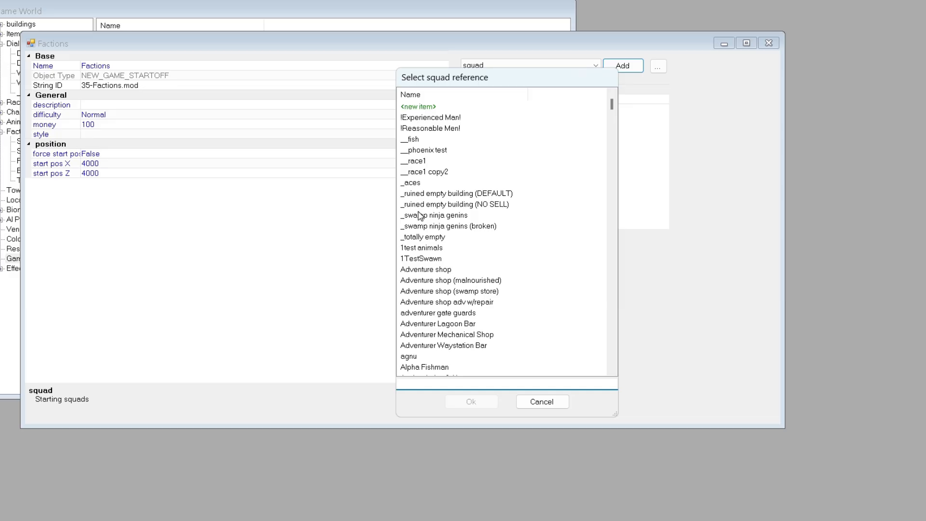
text(mr)
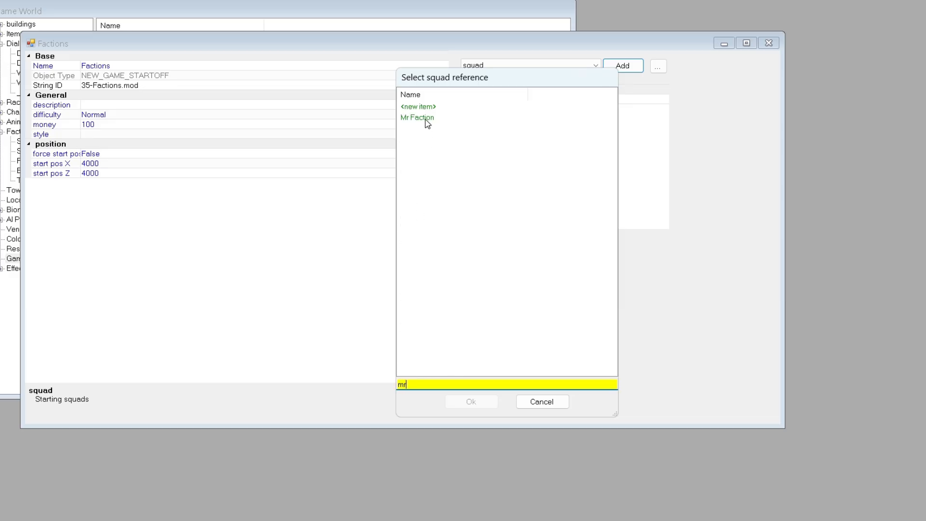
double_click(427, 120)
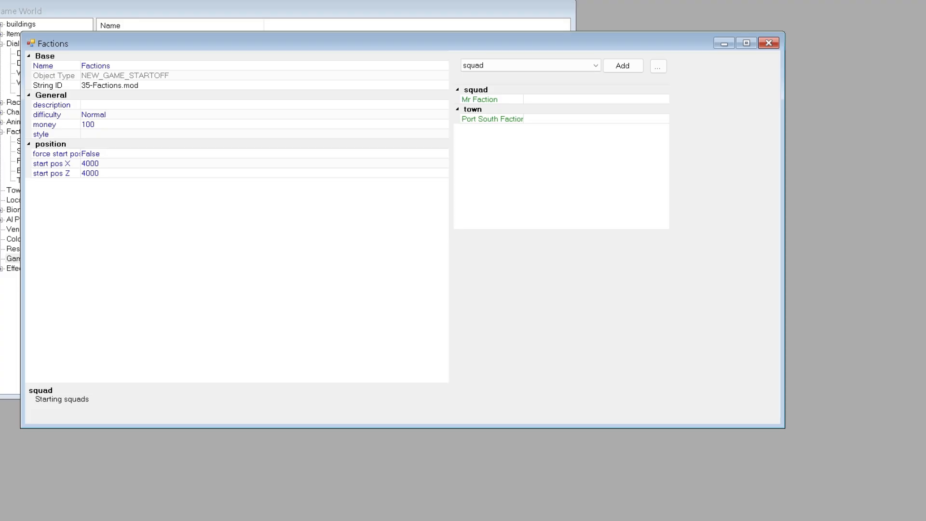
Step: Switch to the C:\Kenshi folder in File Explorer and launch the Kenshi game executable
click(538, 520)
click(584, 485)
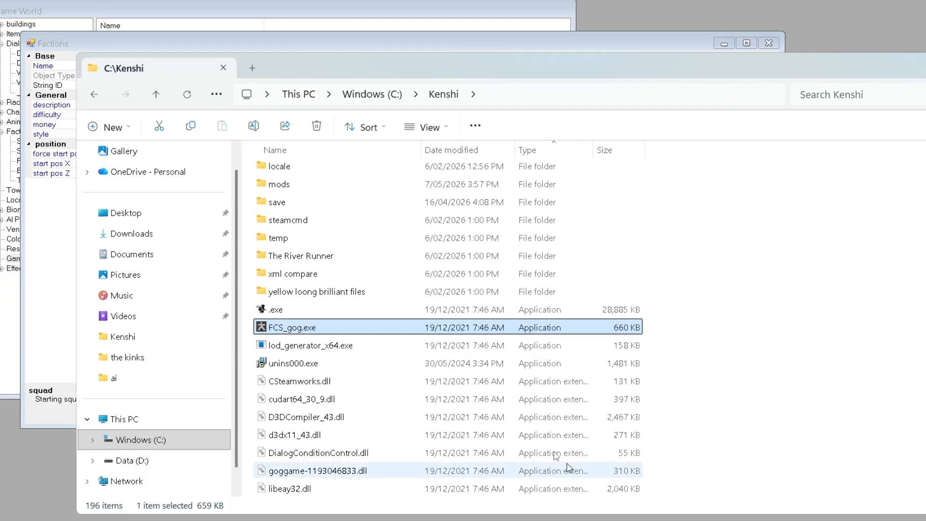
double_click(270, 309)
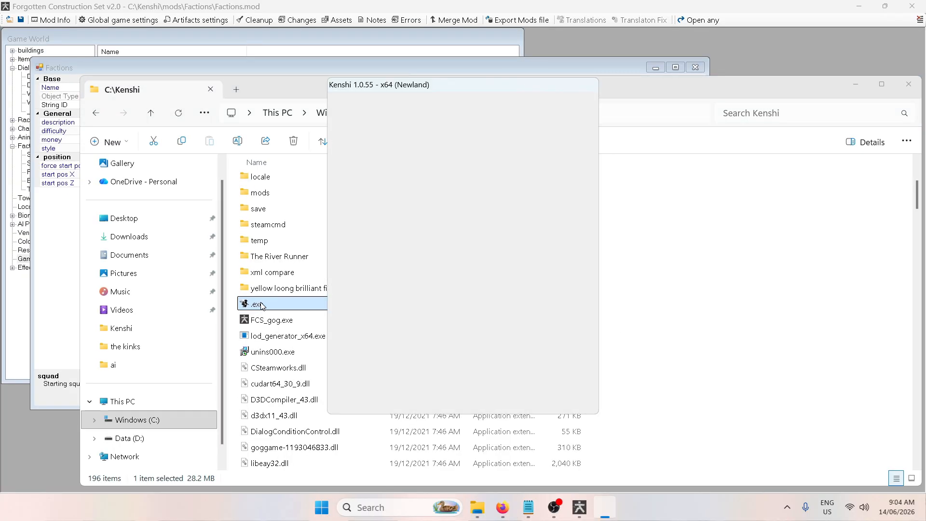
Step: Disable The New Holy Nation in the launcher's mod list, keeping Dark UI and Factions enabled, and start the game
click(386, 216)
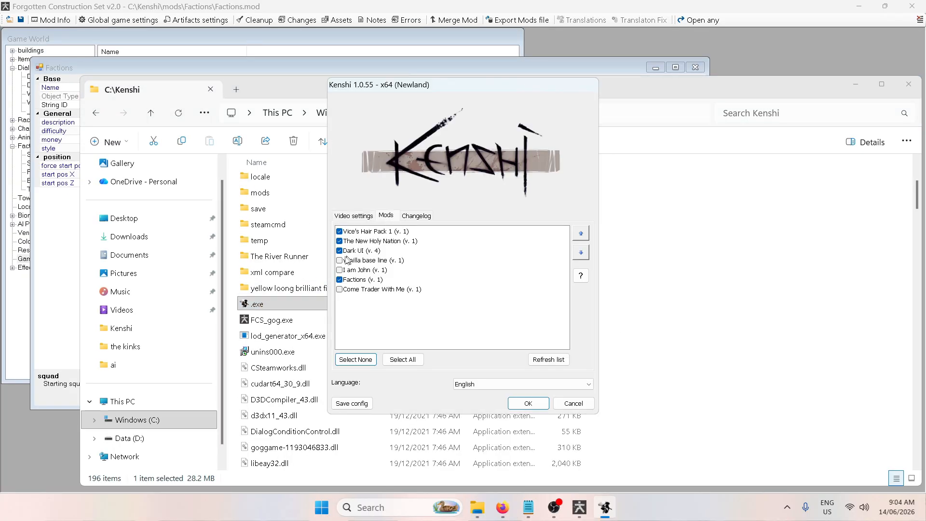
click(339, 241)
click(340, 232)
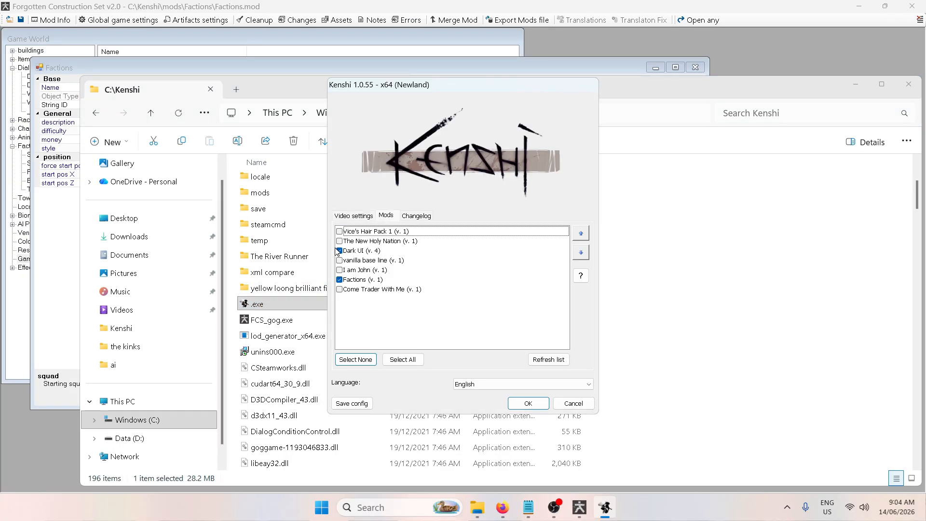
click(340, 251)
click(340, 251)
click(341, 232)
click(528, 402)
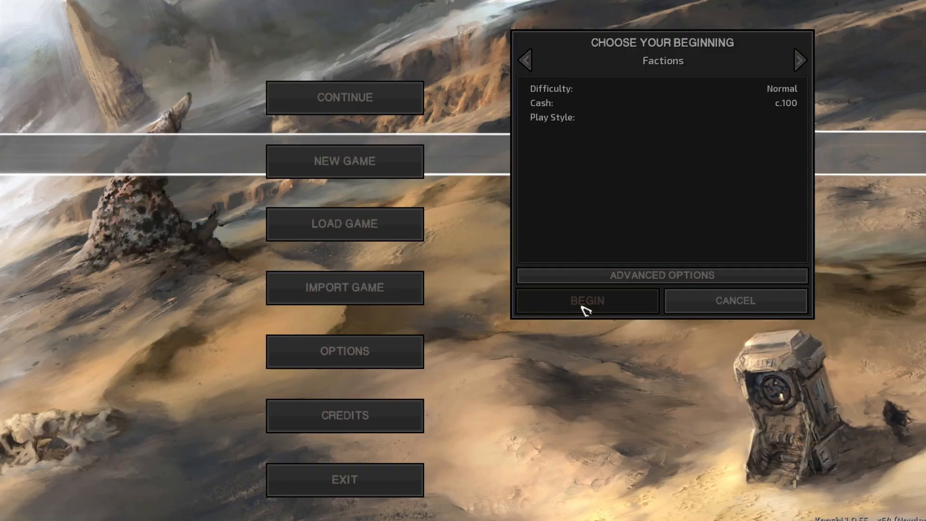
Step: Begin a new game with the Factions start and dismiss the error dialog
click(583, 308)
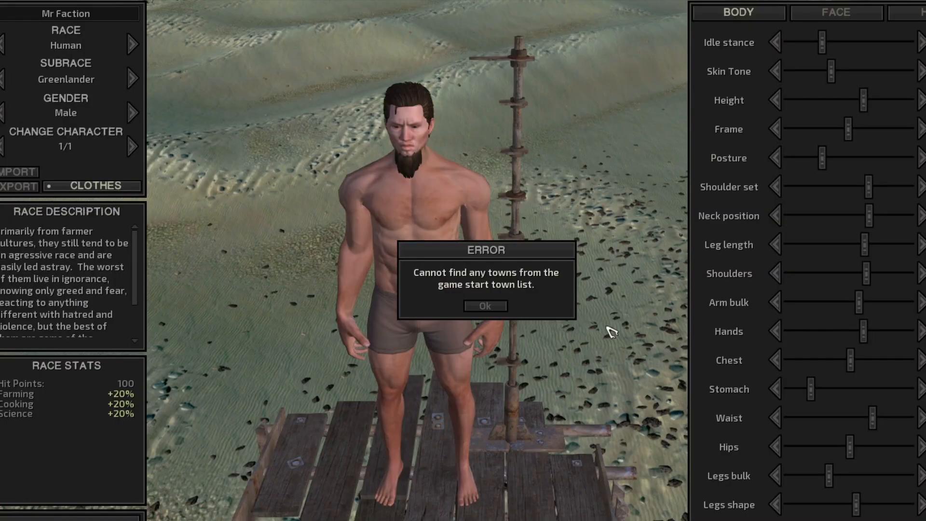
click(497, 307)
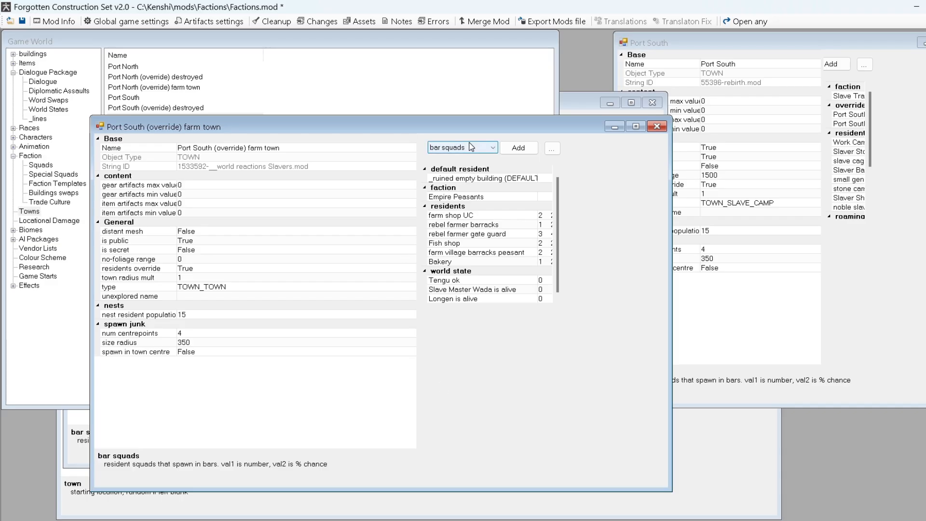
Step: Examine the Port South town and its destroyed override in the Forgotten Construction Set for their override town, resident and world state entries
click(305, 42)
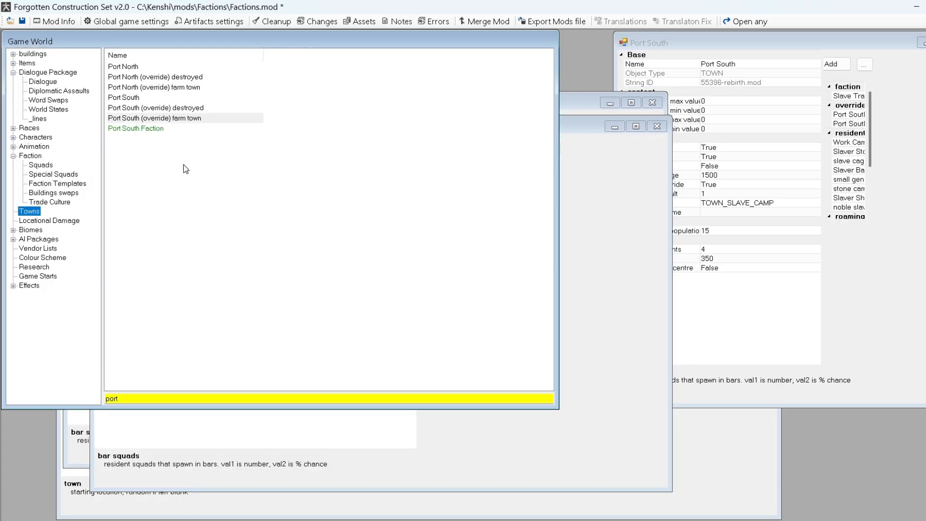
click(125, 97)
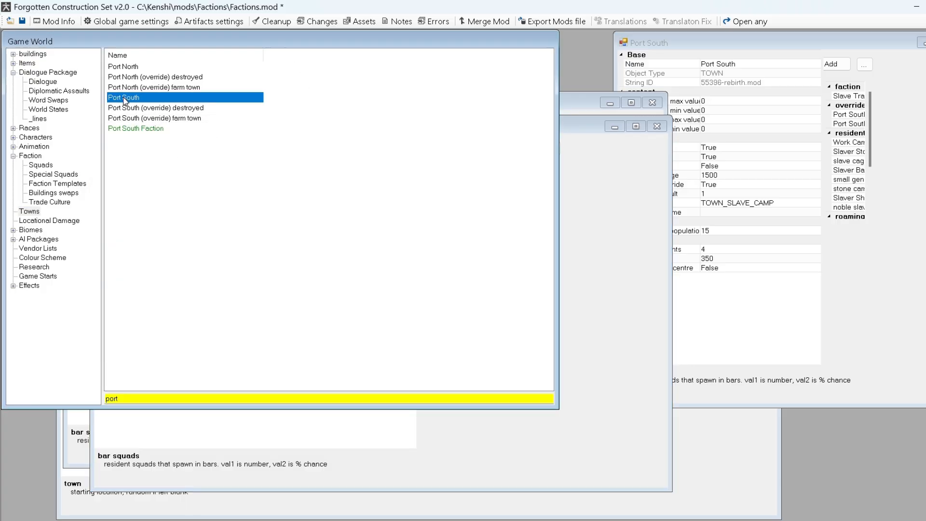
click(128, 130)
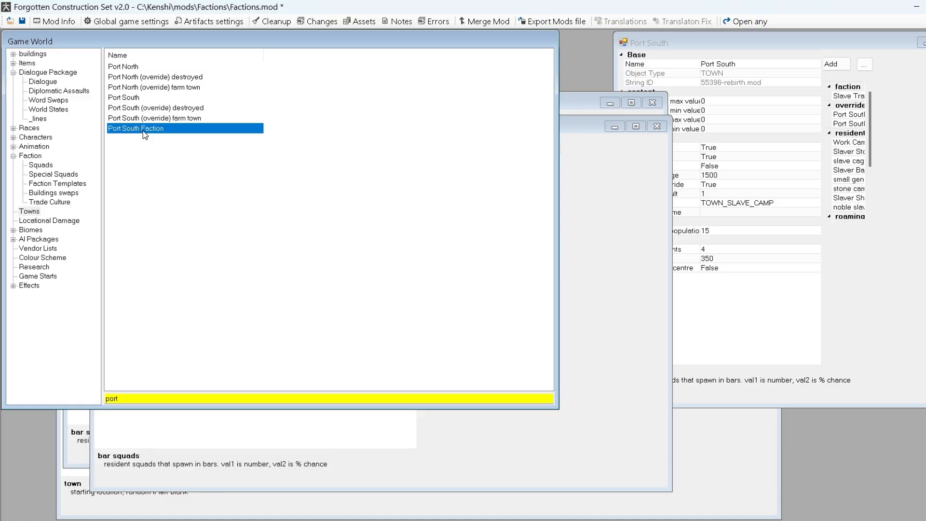
double_click(139, 99)
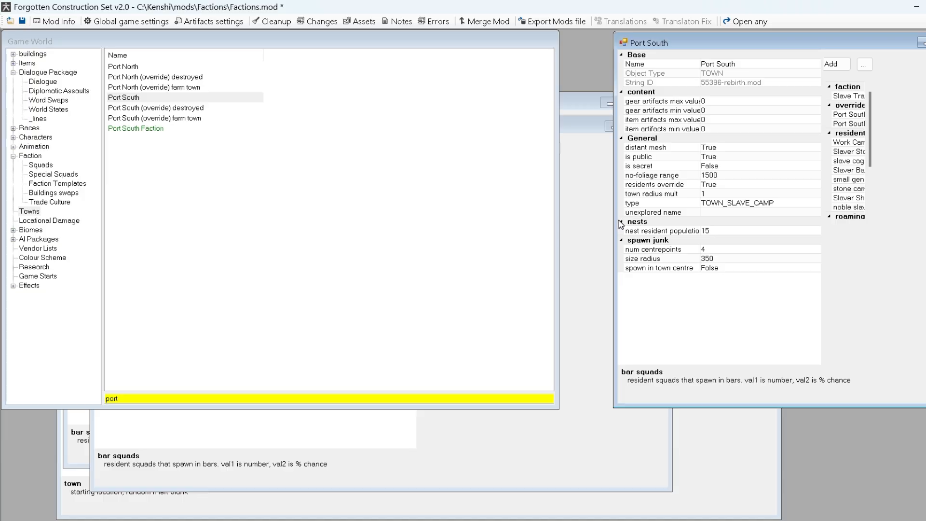
drag(613, 221, 402, 215)
scroll(802, 176, down, 3)
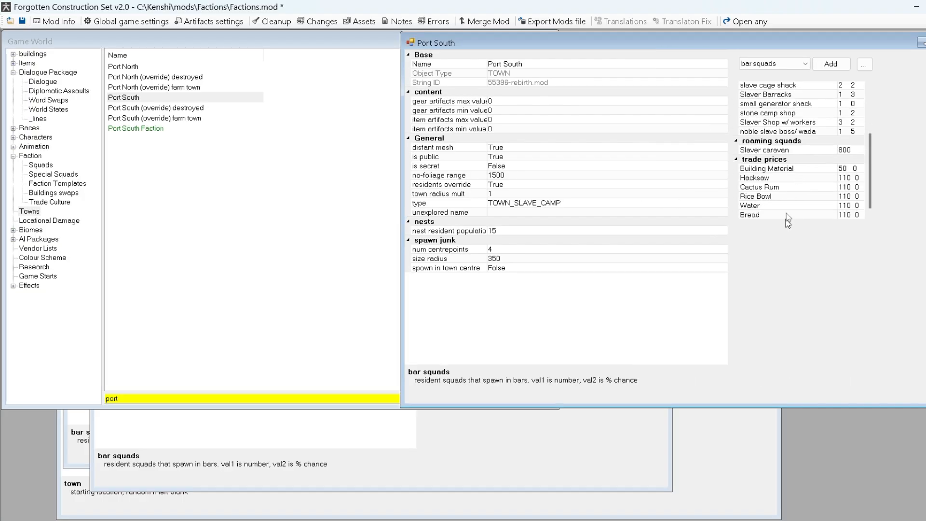
double_click(142, 109)
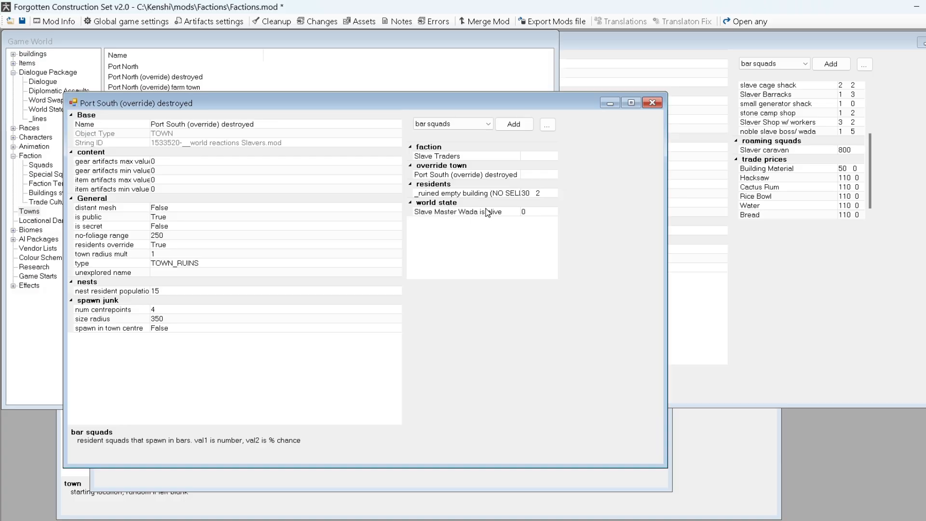
click(653, 103)
Step: Add Port South Faction as an override town of the Port South town
double_click(124, 99)
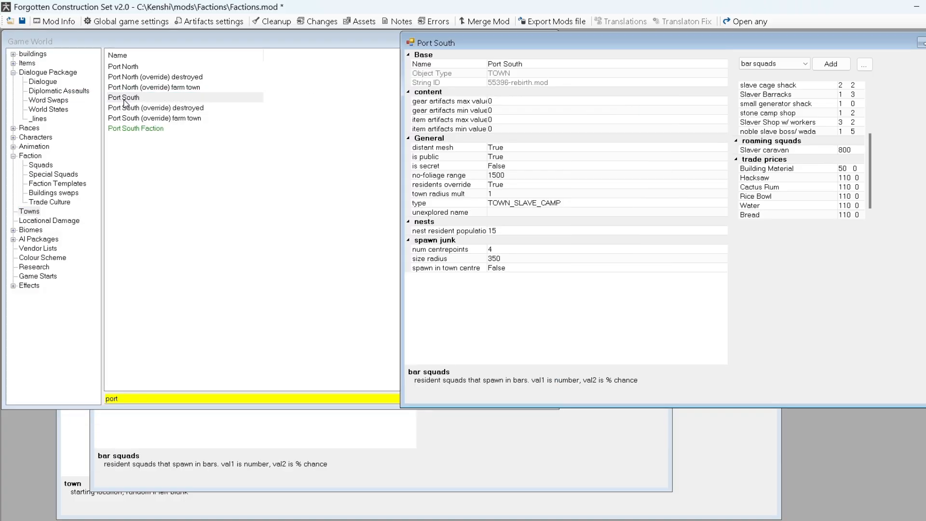
click(805, 64)
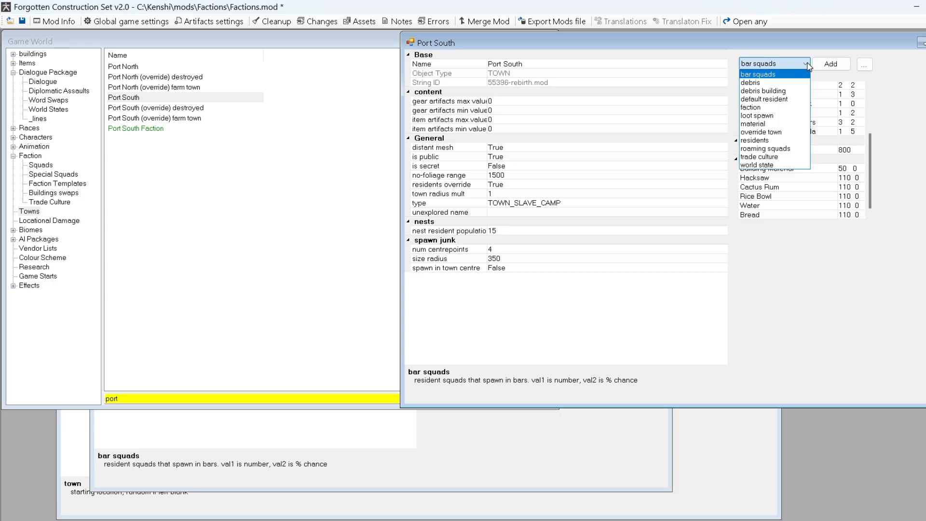
click(751, 129)
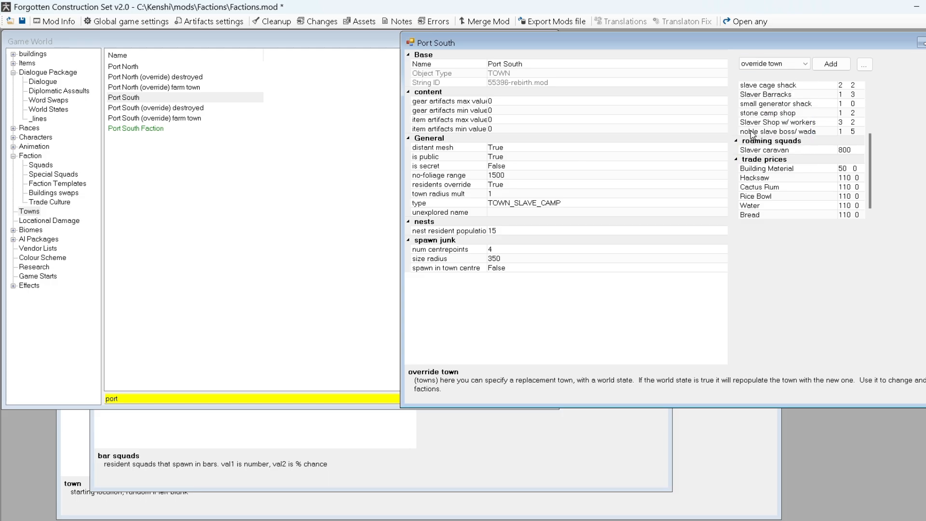
click(820, 65)
text(port)
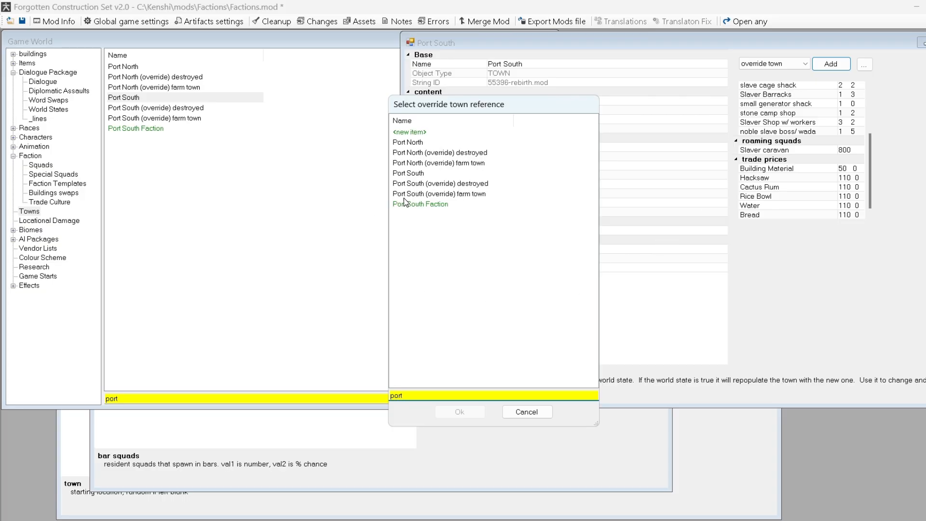
double_click(434, 205)
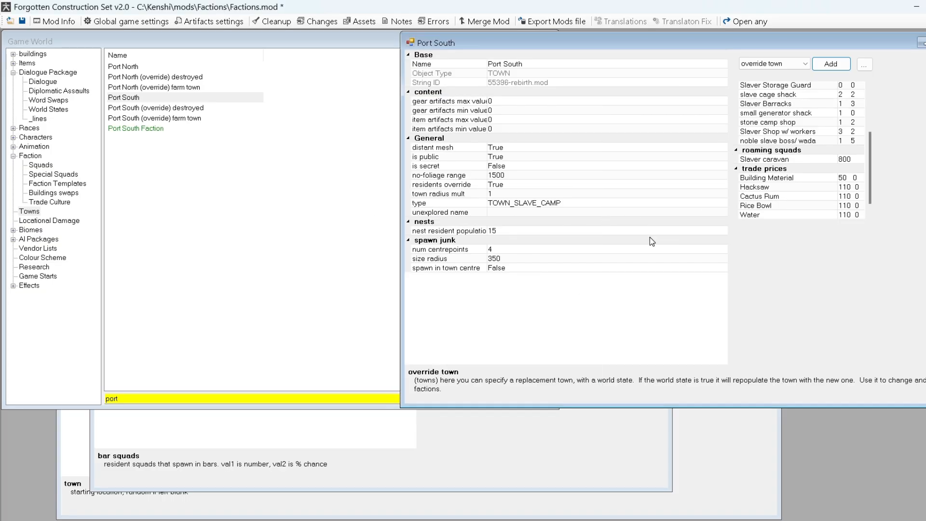
Step: Add the "Slave Master Wada is alive" world state to Port South and set its value to 0
click(121, 100)
click(755, 203)
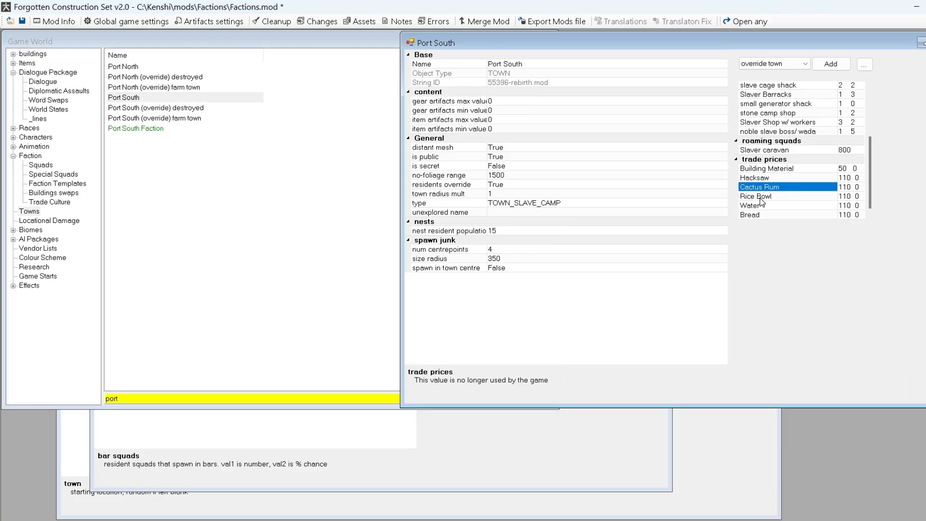
click(809, 65)
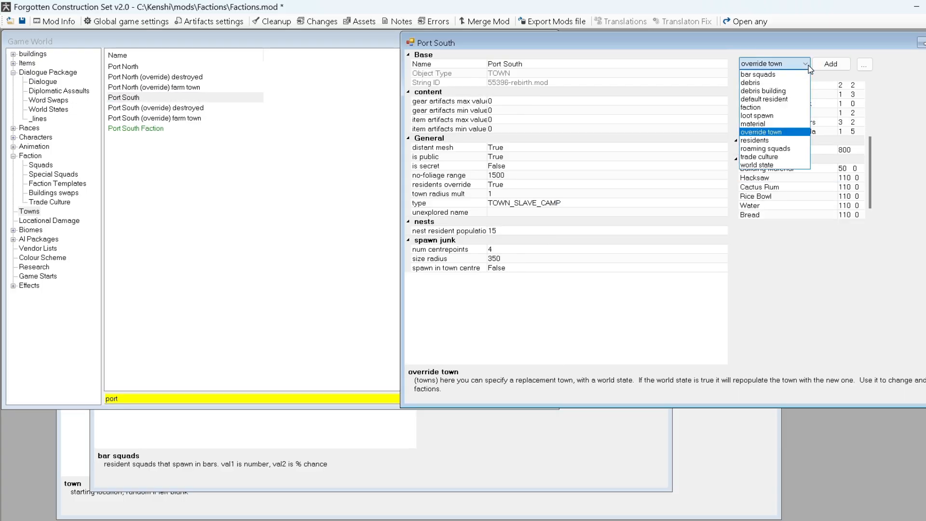
click(760, 166)
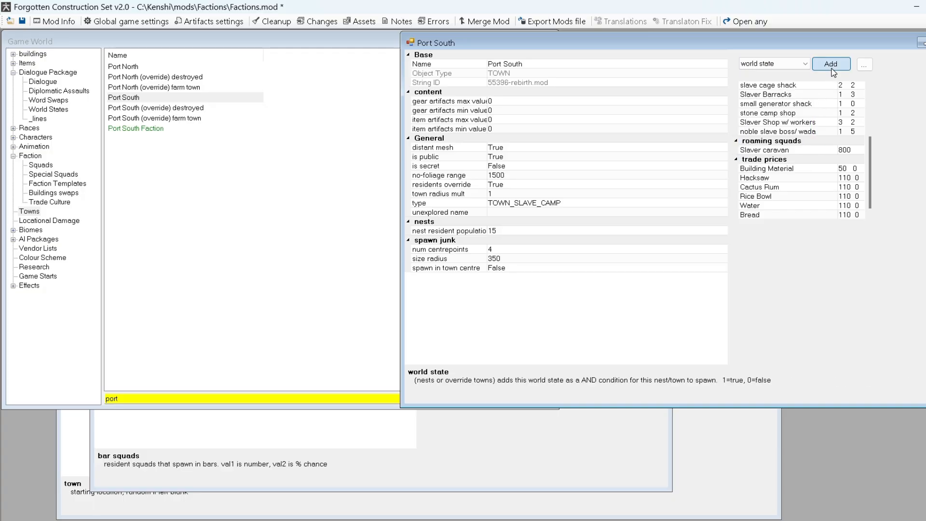
click(831, 64)
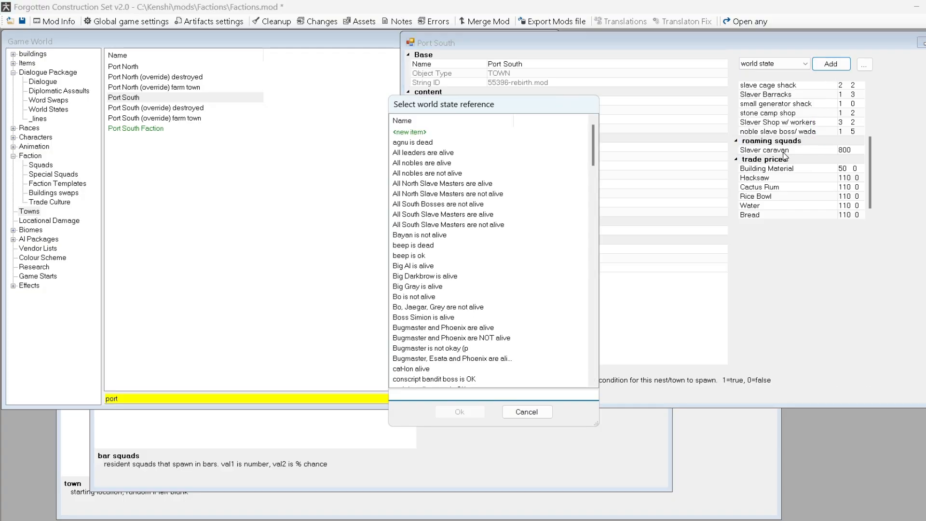
text(wasa)
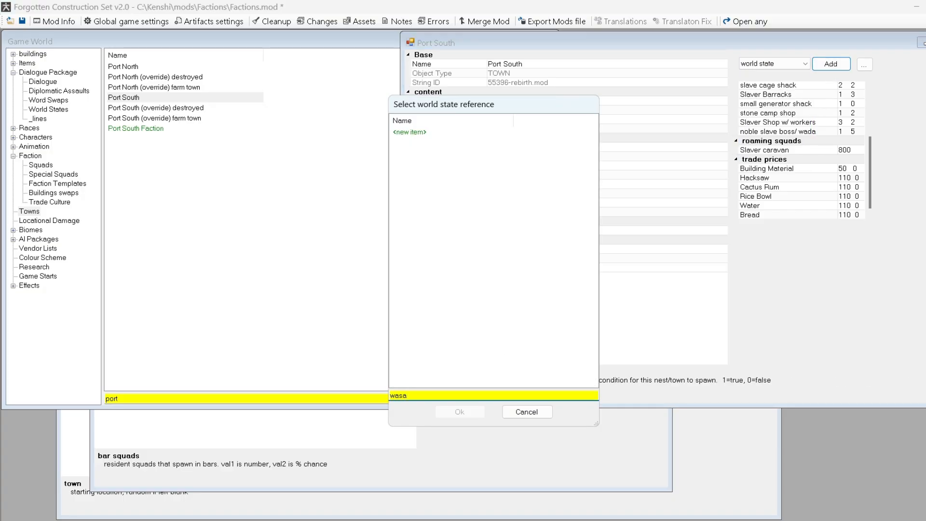
key(BackSpace)
key(BackSpace)
text(d)
key(Down)
key(Return)
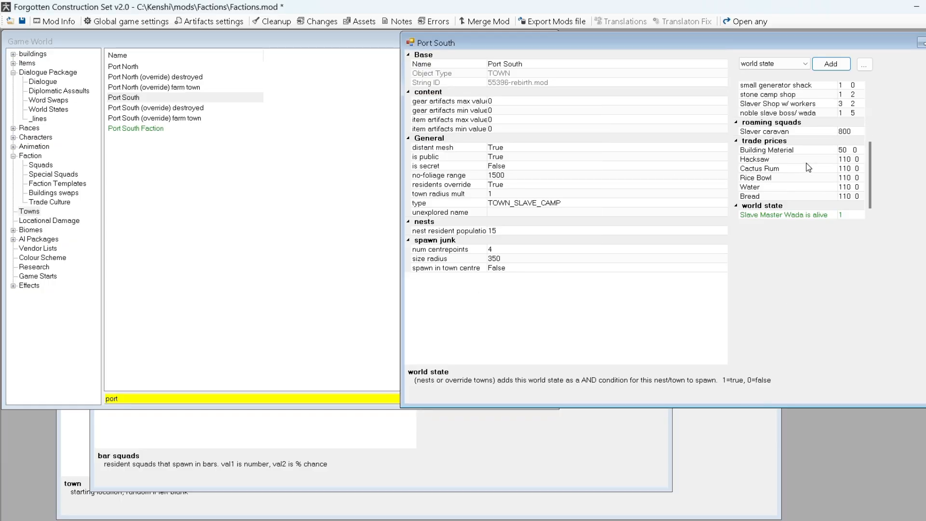
click(849, 215)
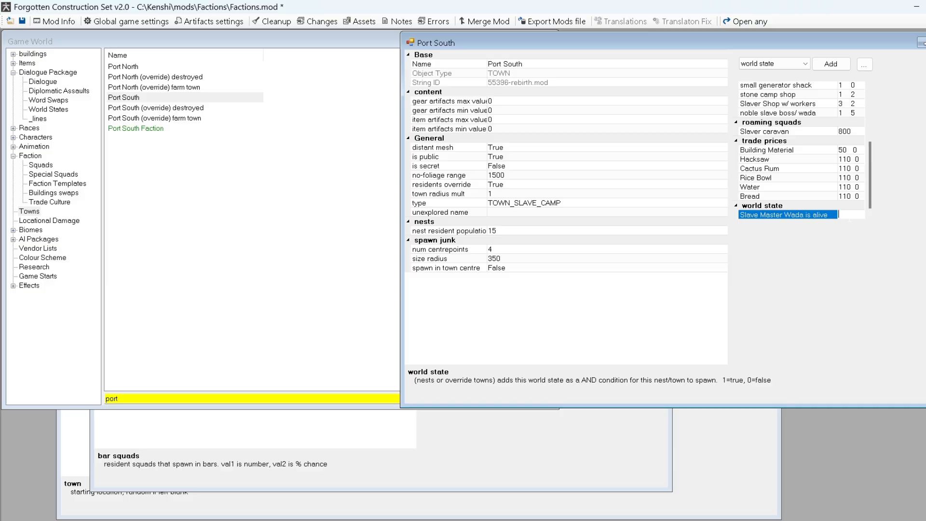
click(810, 187)
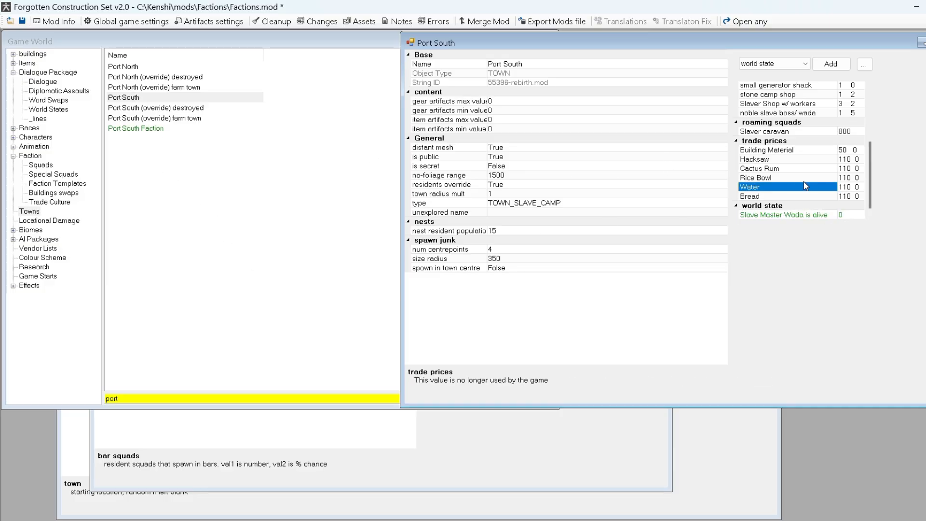
Step: Add the "Slave Master Wada is alive" world state with a value of 1 to the Port South Faction town
scroll(803, 182, up, 4)
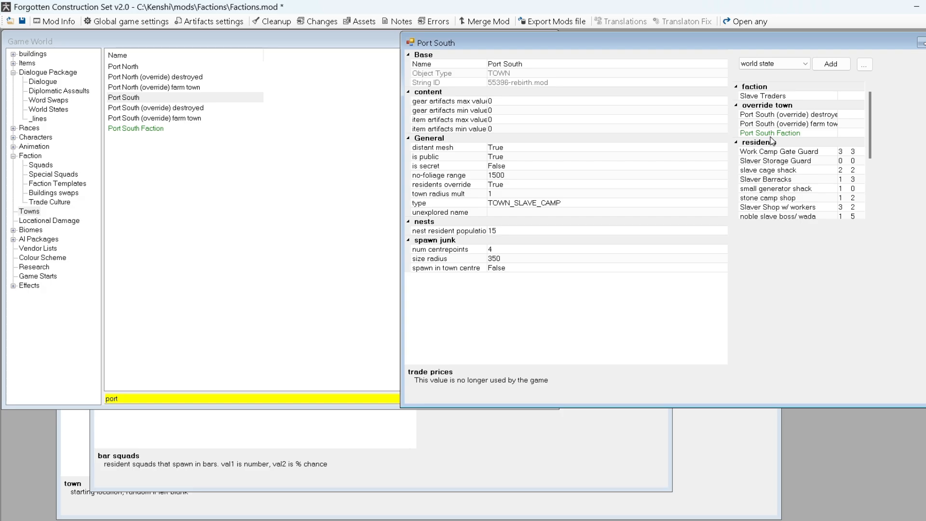
double_click(150, 128)
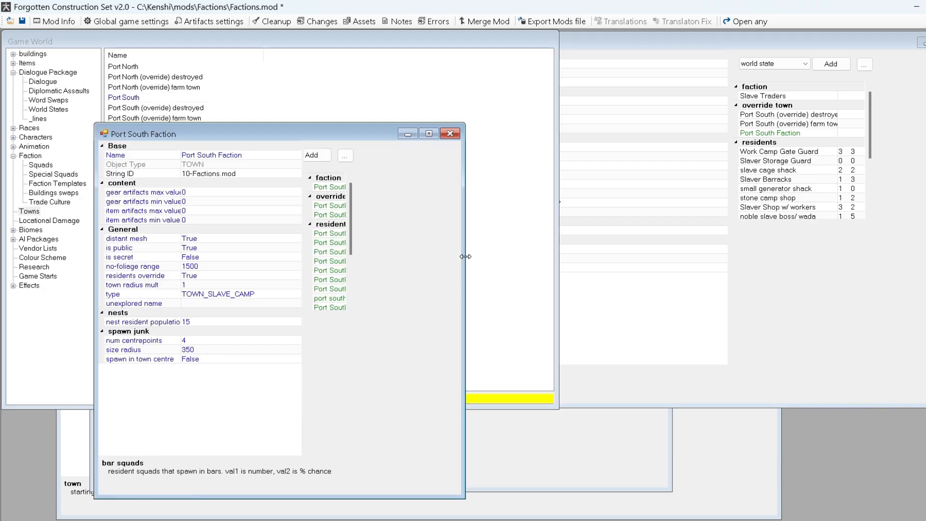
drag(465, 258, 767, 245)
scroll(492, 247, down, 3)
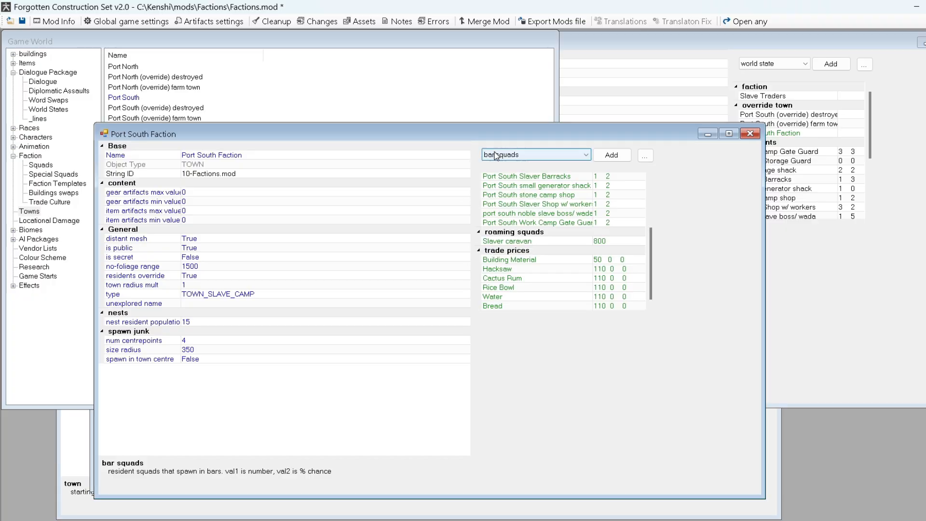
click(536, 155)
click(493, 256)
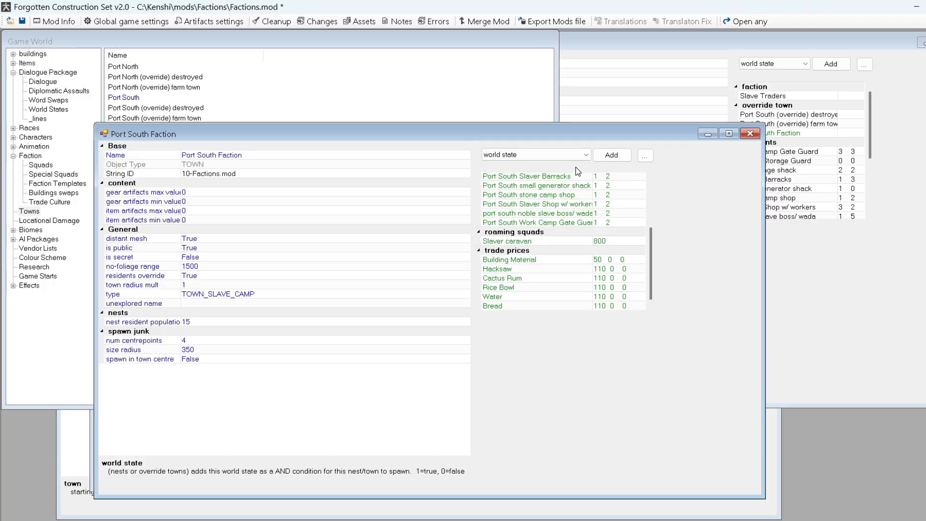
click(612, 154)
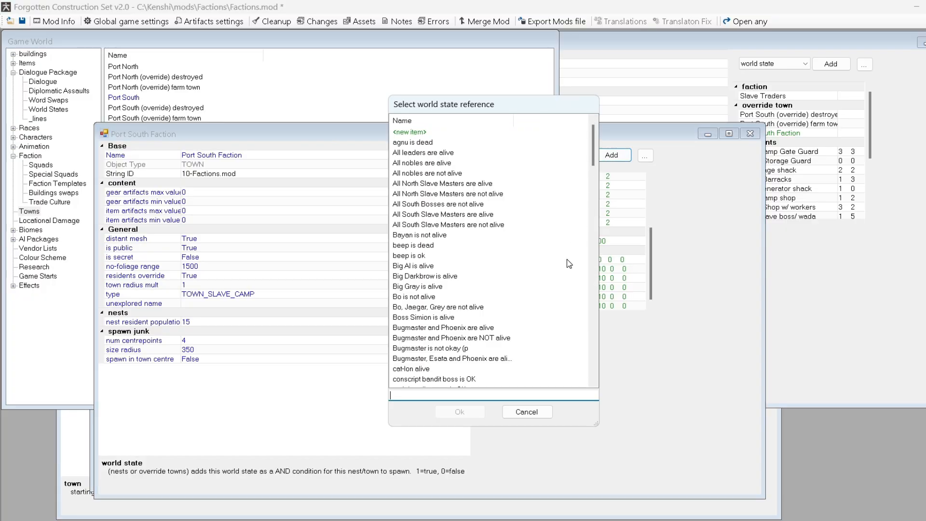
text(wad)
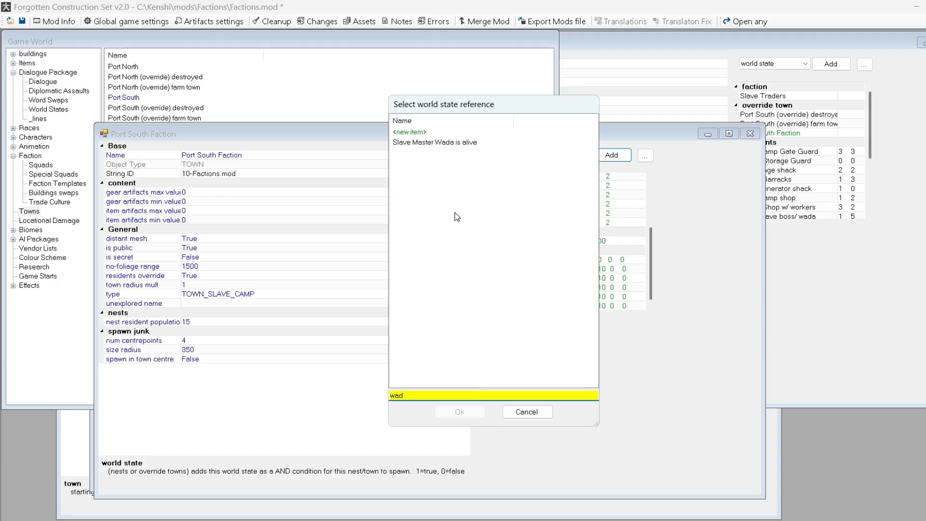
double_click(464, 141)
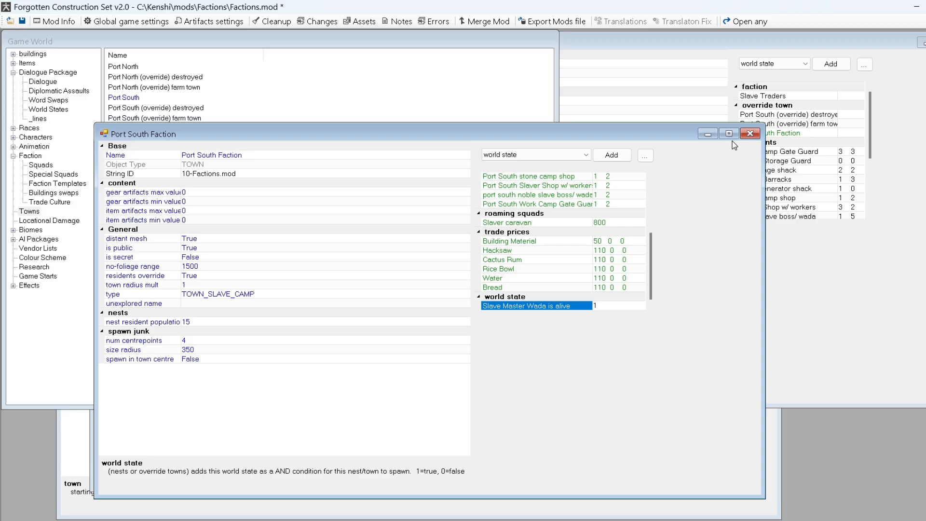
click(750, 133)
Step: Examine the Port South (override) destroyed town for its override town, resident and world state entries
click(117, 98)
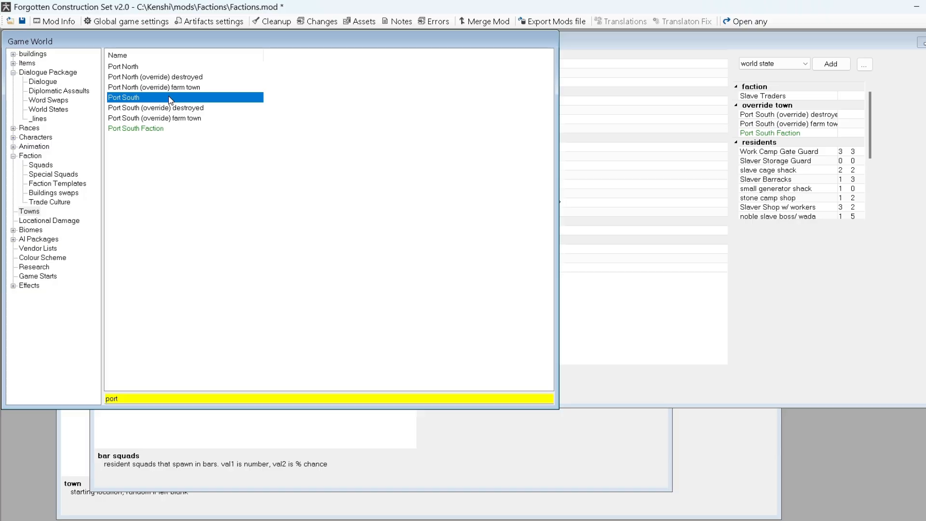
click(130, 129)
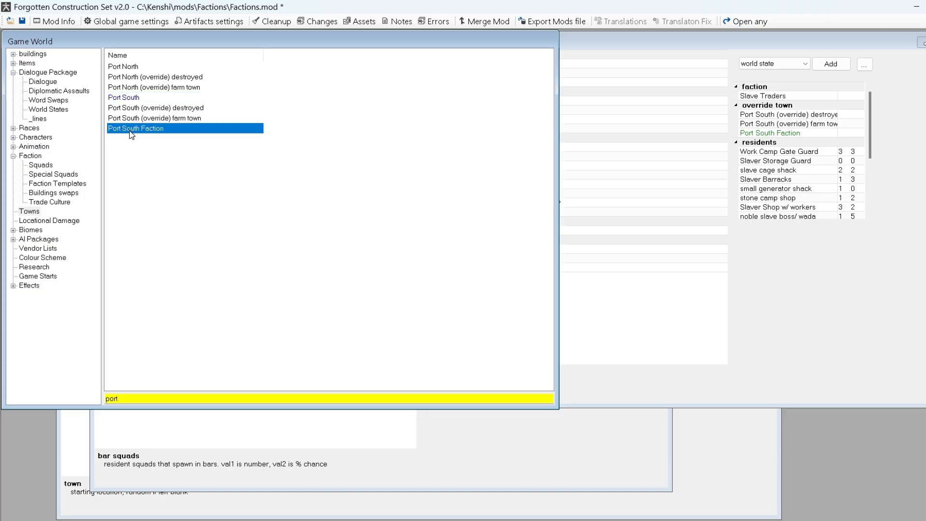
double_click(129, 130)
click(464, 146)
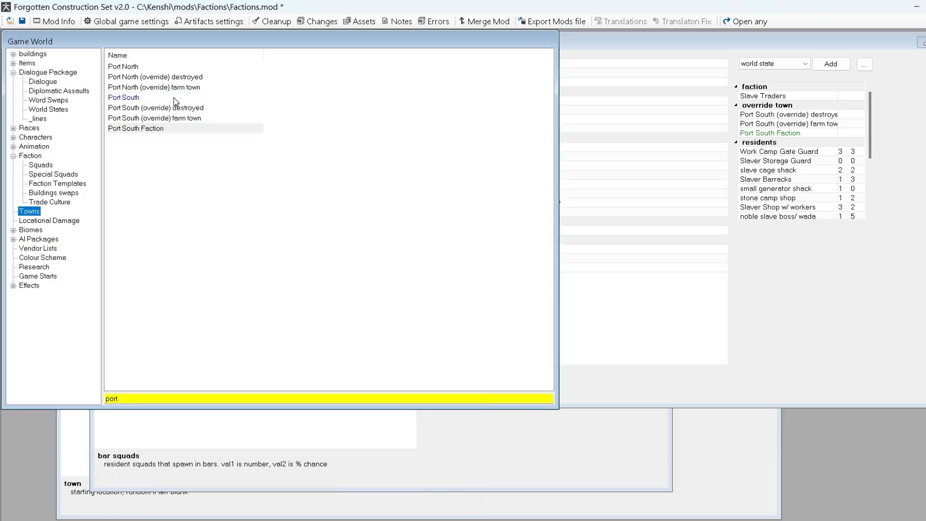
double_click(172, 112)
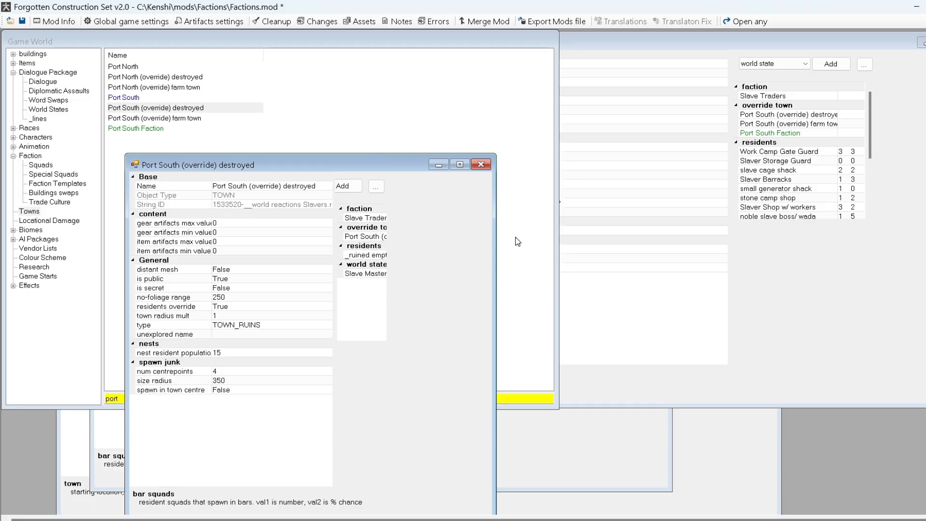
drag(495, 230, 849, 230)
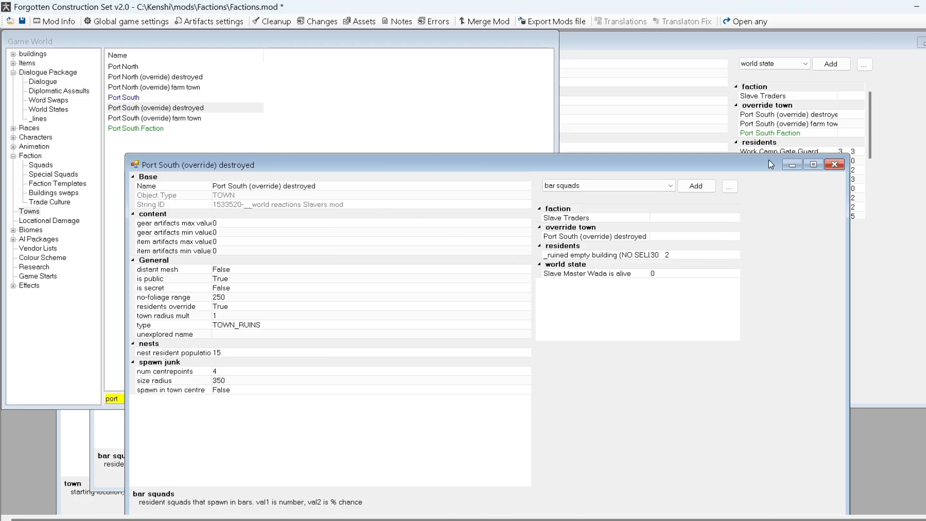
click(835, 165)
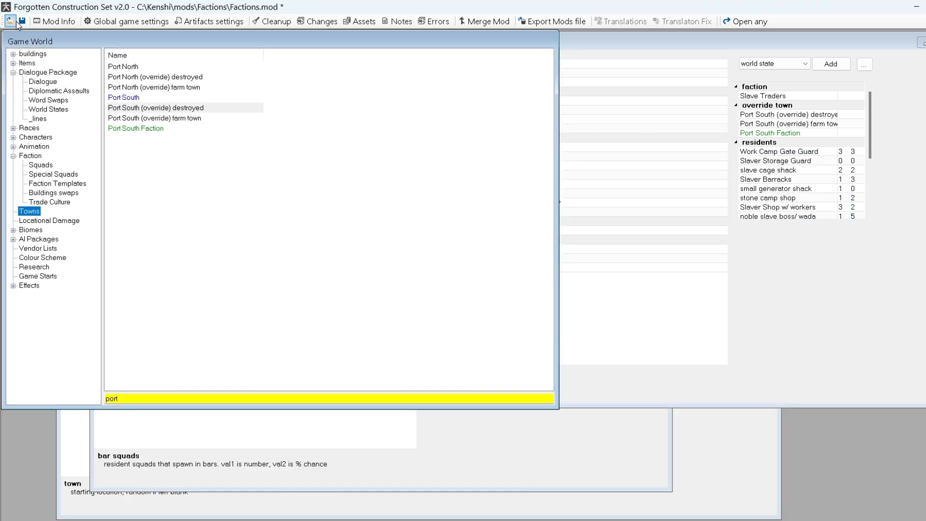
Step: Save the Factions mod, switch to the C:\Kenshi folder and launch the game into the Mr Faction start
click(20, 22)
key(alt+Tab)
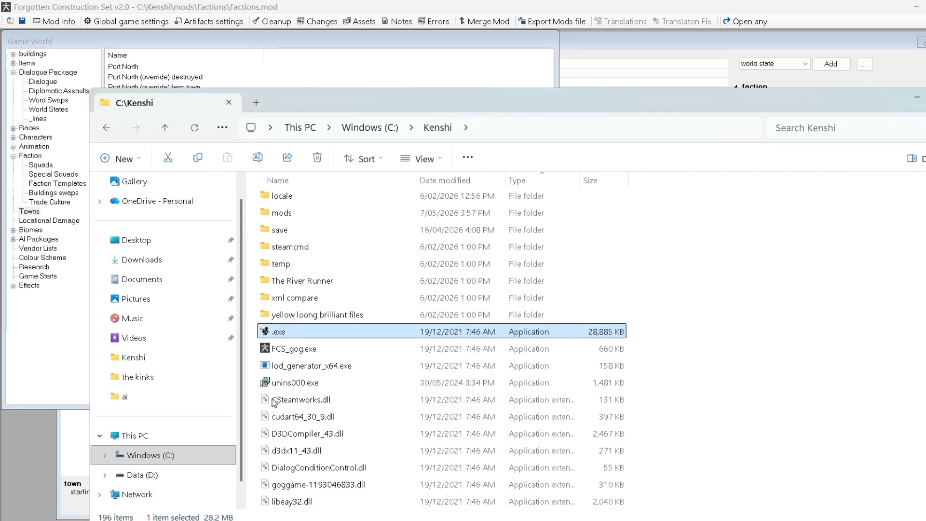
double_click(288, 333)
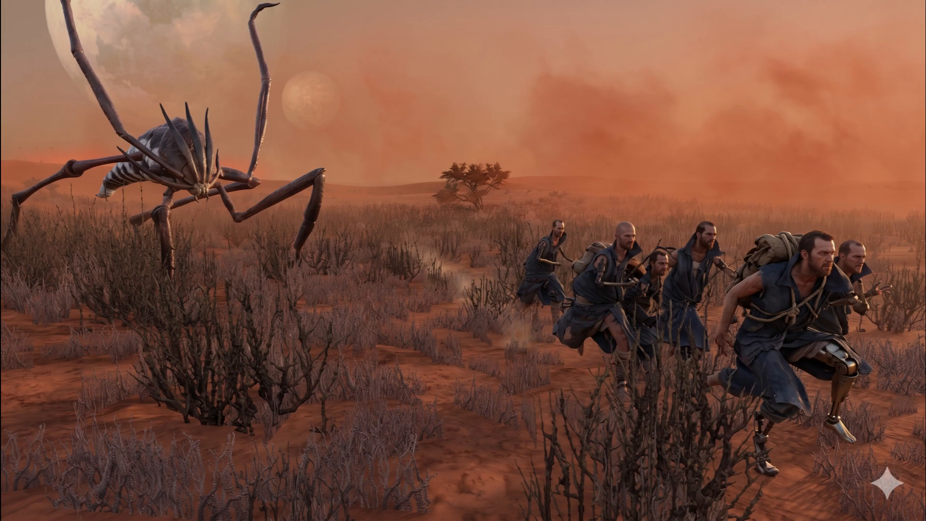
click(55, 516)
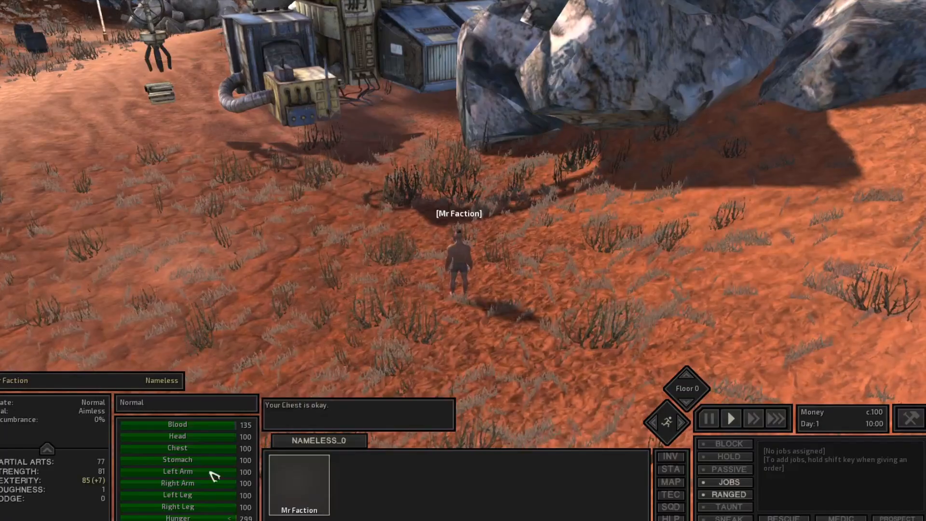
Step: Inspect the Port South defensive gate beyond the rock piles for its owning faction and the guards posted there
scroll(417, 328, up, 5)
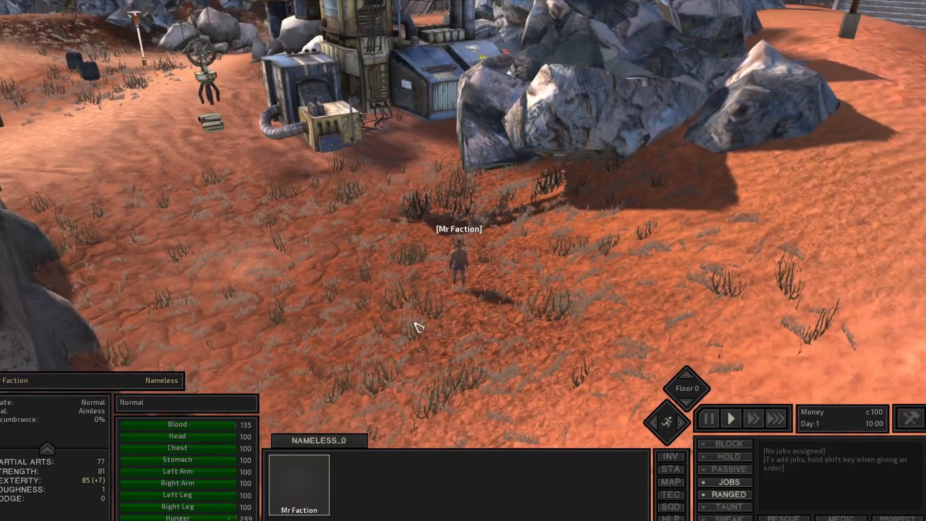
scroll(418, 328, down, 10)
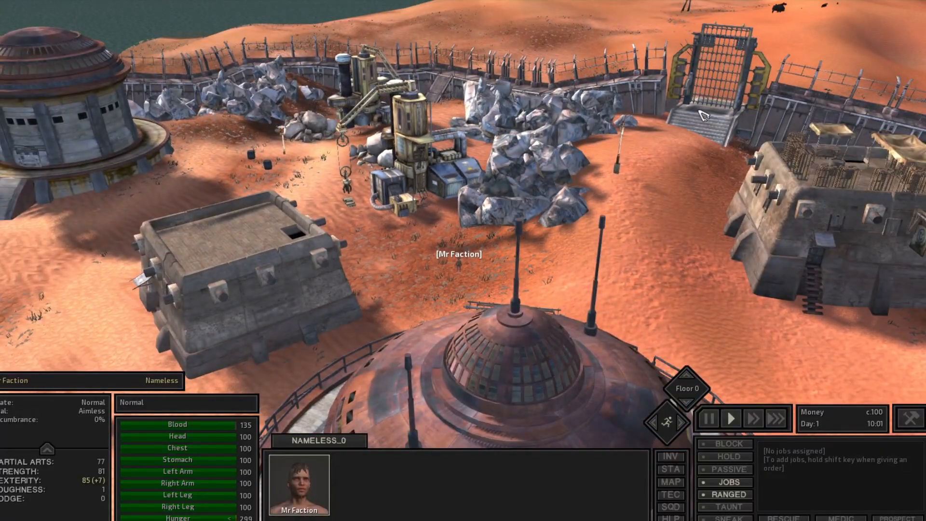
click(699, 111)
middle_drag(207, 283, 346, 283)
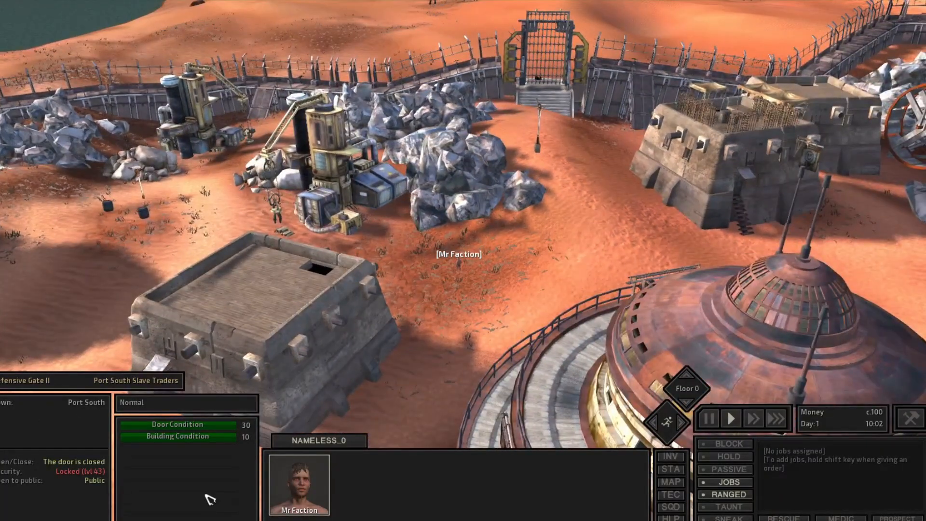
key(w)
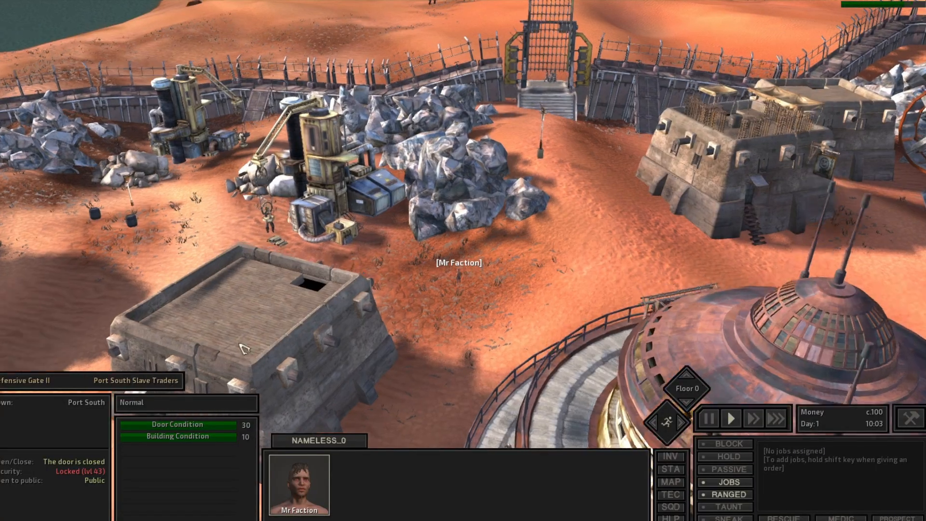
key(w)
middle_drag(243, 349, 521, 328)
scroll(362, 365, up, 6)
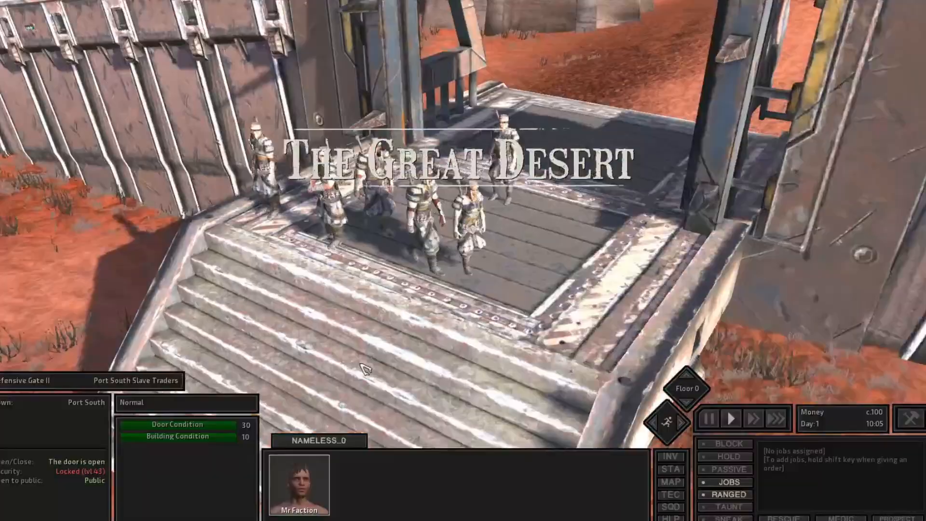
middle_drag(366, 370, 482, 407)
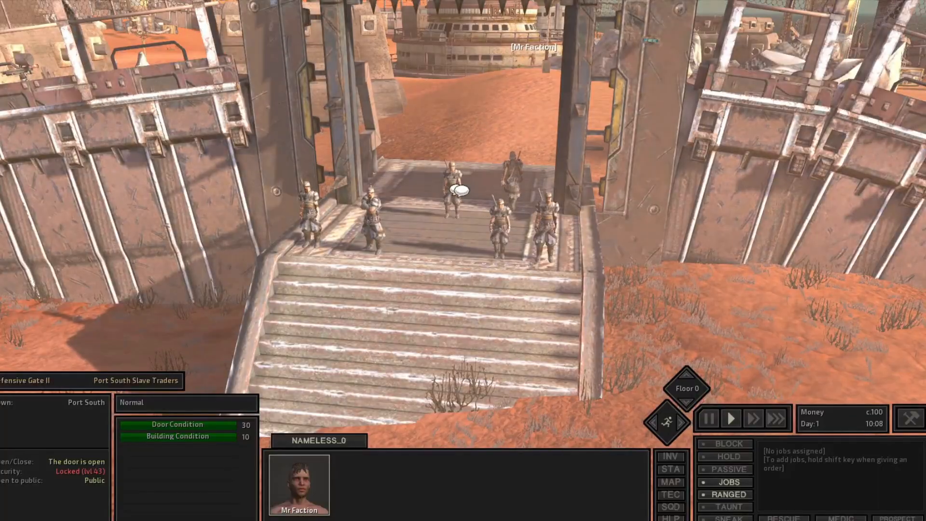
Step: Send Mr Faction to the guards at the Port South gate and answer the gate guard's dialogue with the only reply
right_click(468, 205)
click(472, 210)
scroll(473, 212, down, 3)
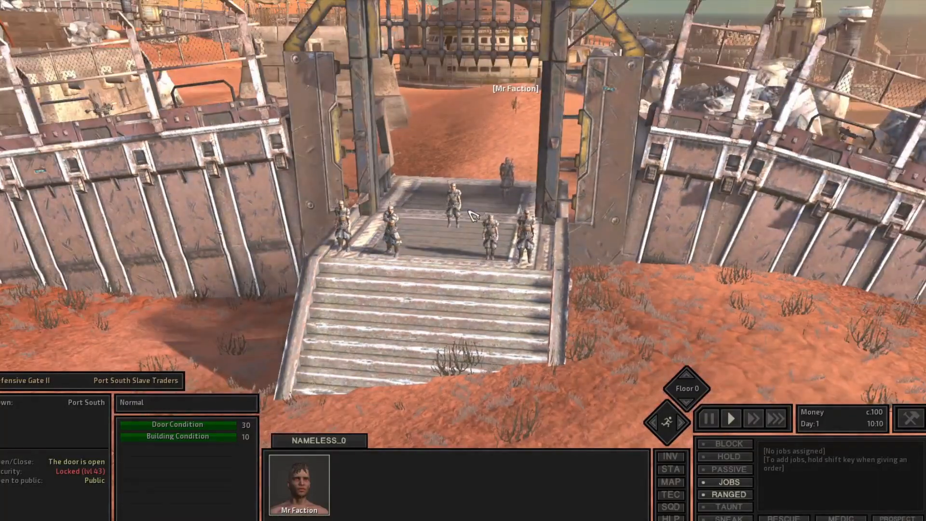
scroll(473, 216, up, 3)
scroll(474, 216, down, 5)
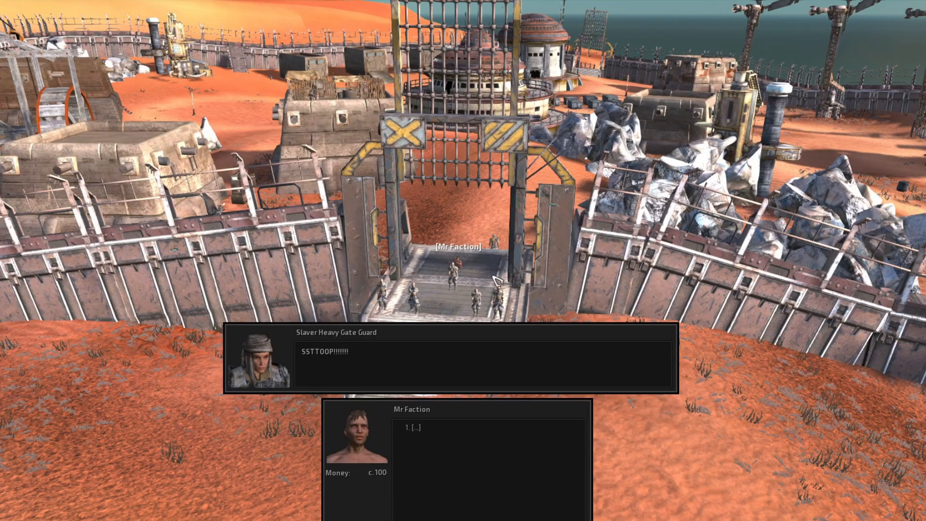
key(1)
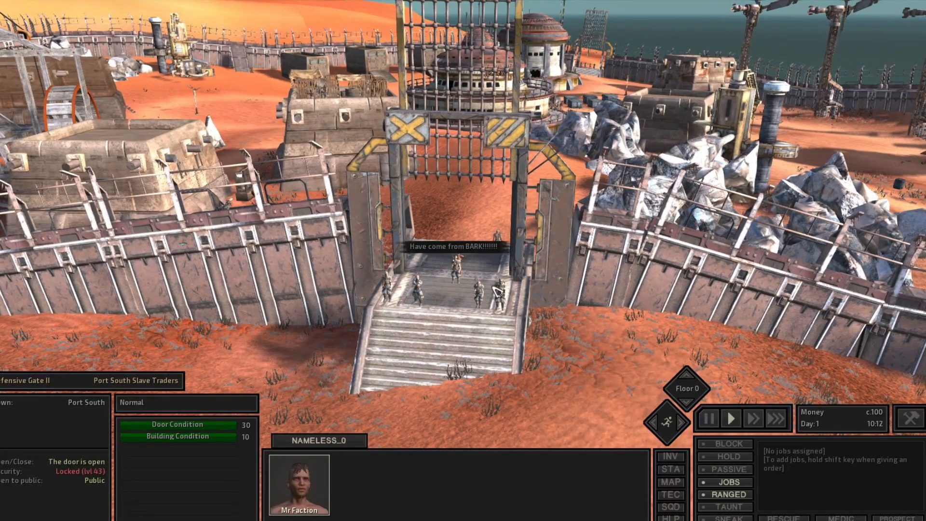
Step: Send Mr Faction across Port South to the far gate near the shore and answer the guard's dialogue with the first reply
scroll(496, 290, down, 5)
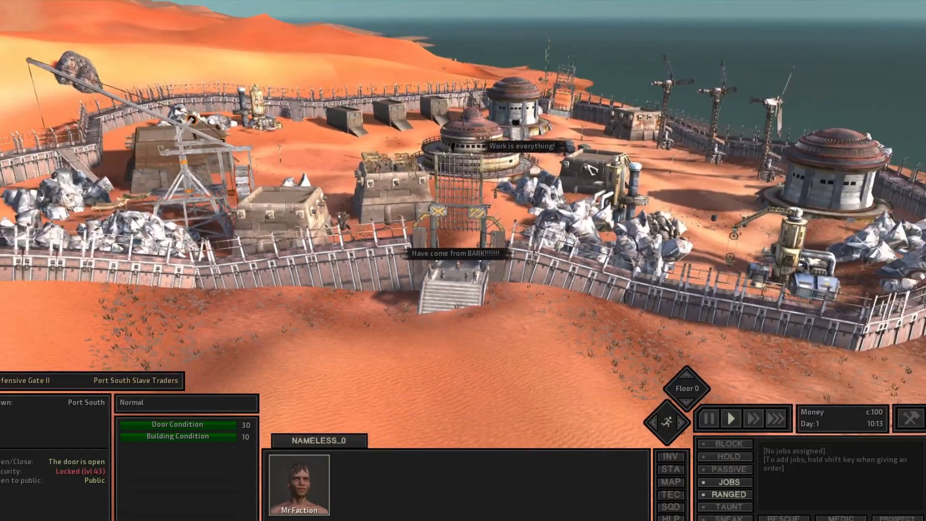
scroll(483, 148, down, 2)
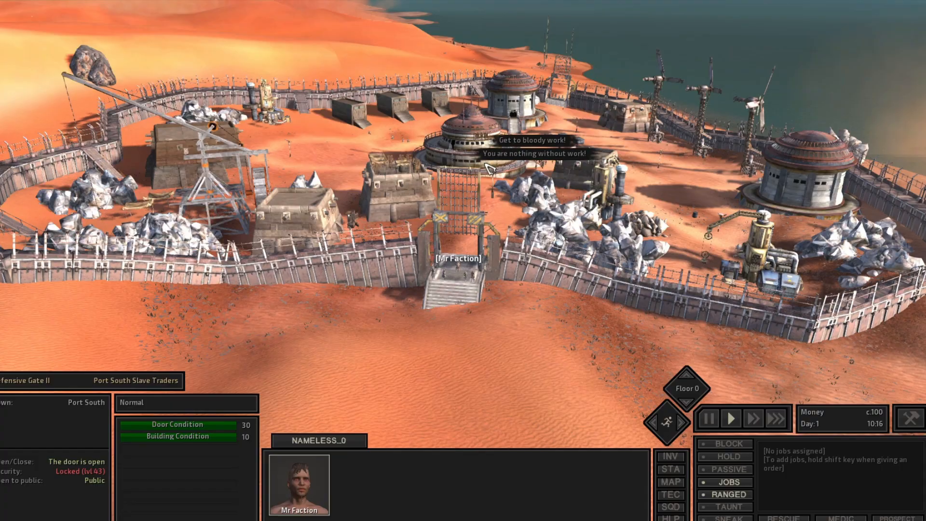
scroll(488, 242, up, 3)
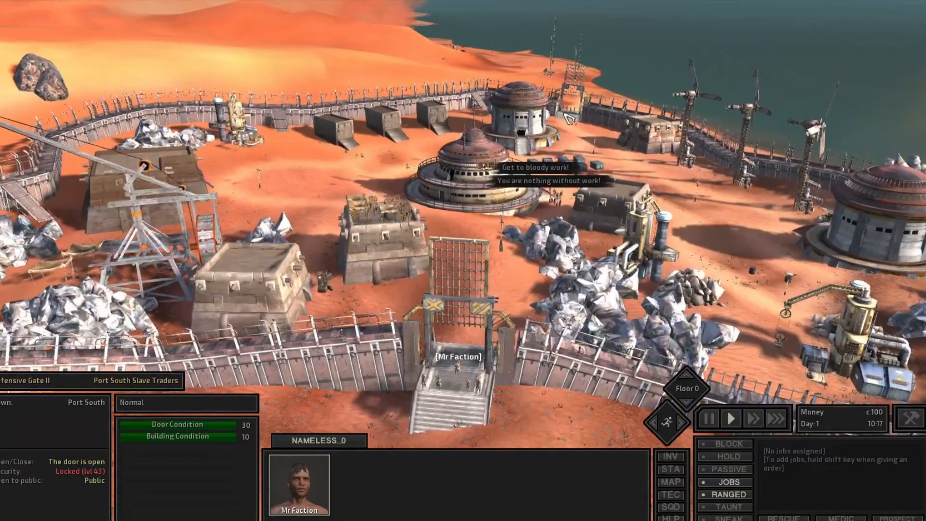
right_click(564, 114)
scroll(570, 119, up, 5)
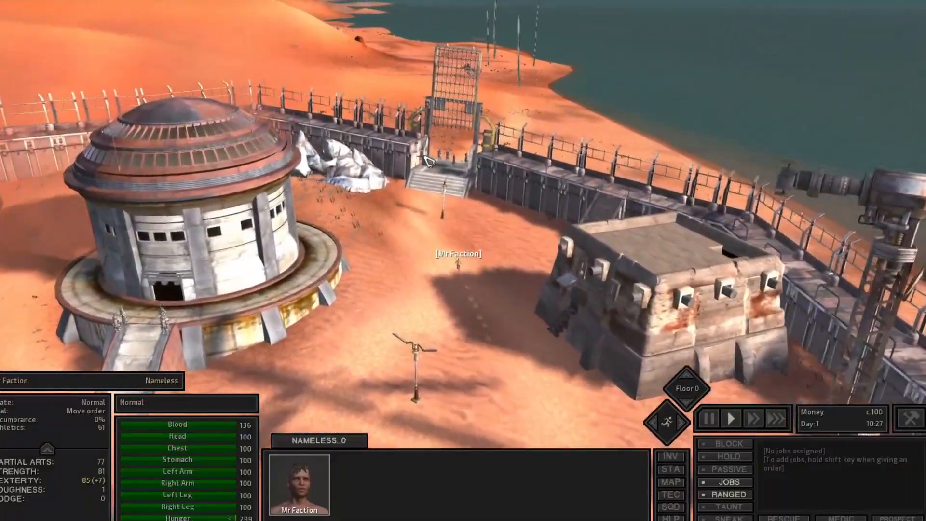
middle_drag(426, 155, 526, 203)
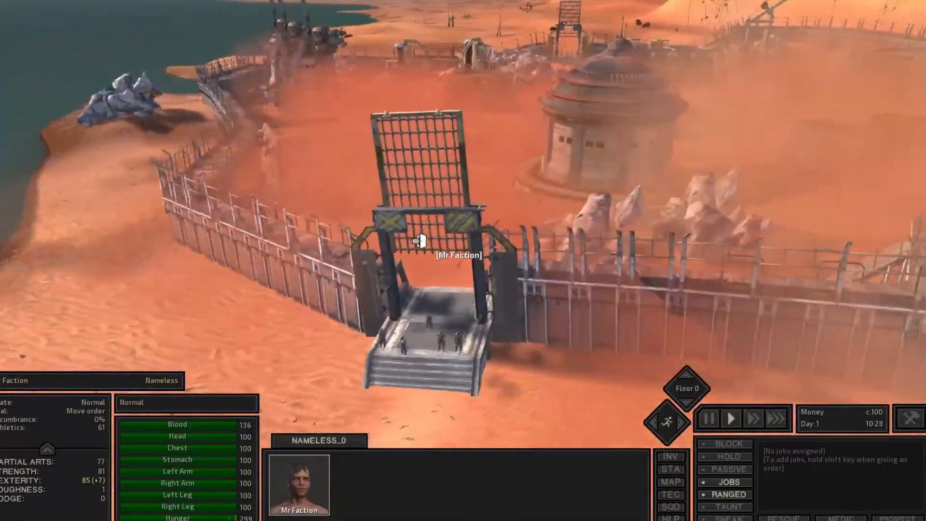
scroll(466, 279, up, 10)
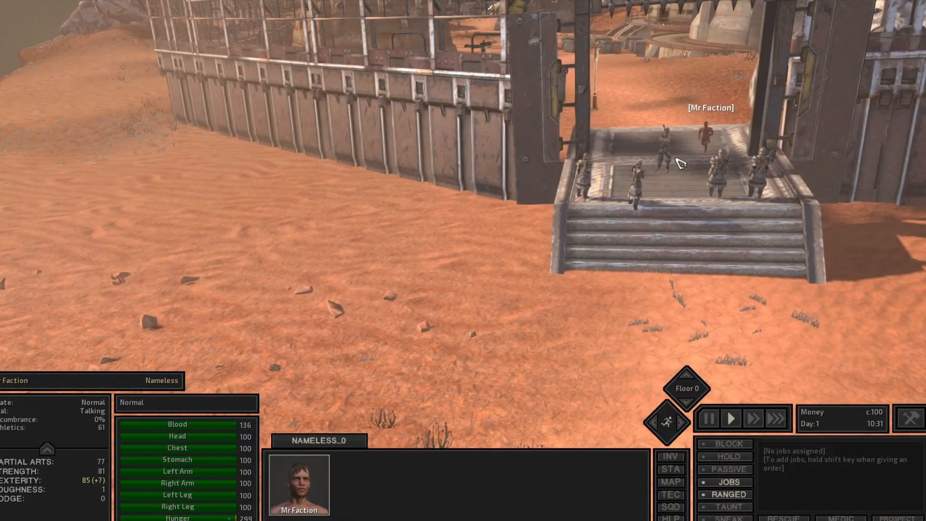
key(1)
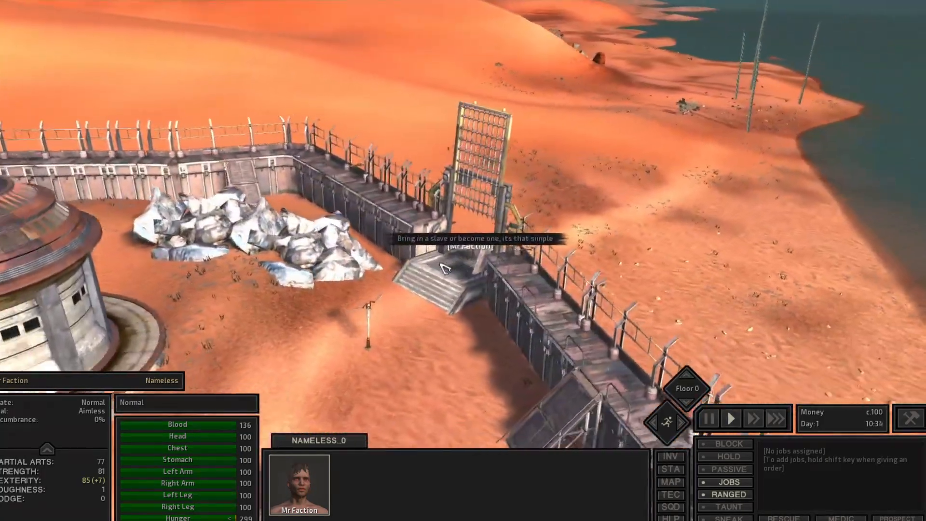
Step: Send Mr Faction to the entrance of the tall domed building and check the faction of the guard at its door
middle_drag(443, 269, 487, 266)
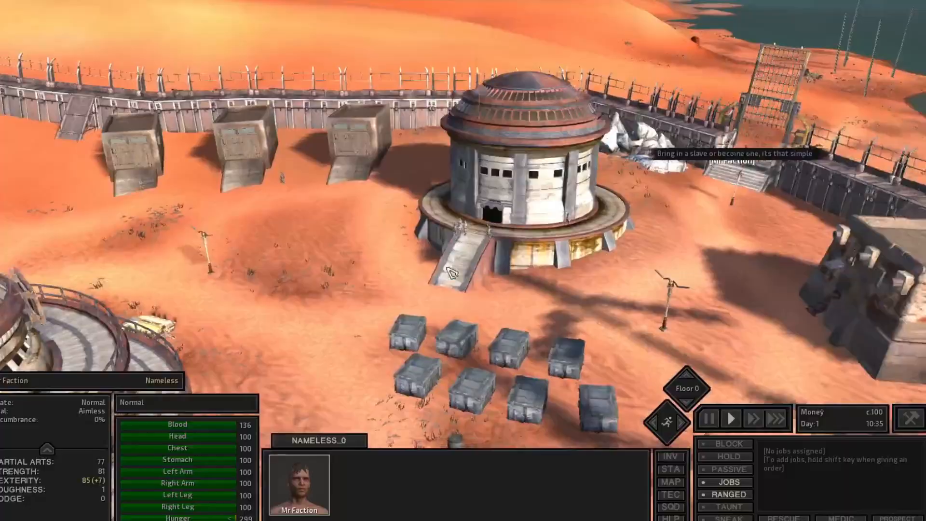
scroll(526, 268, up, 5)
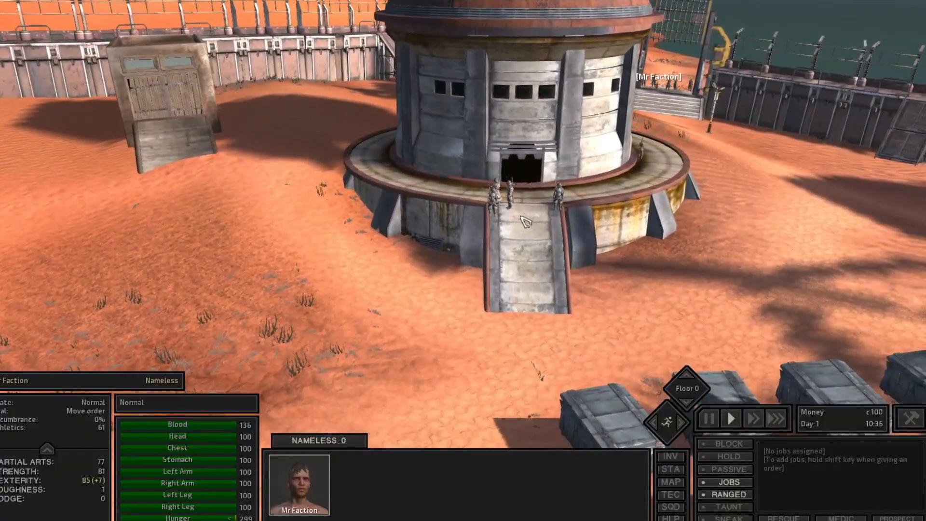
mouse_move(515, 204)
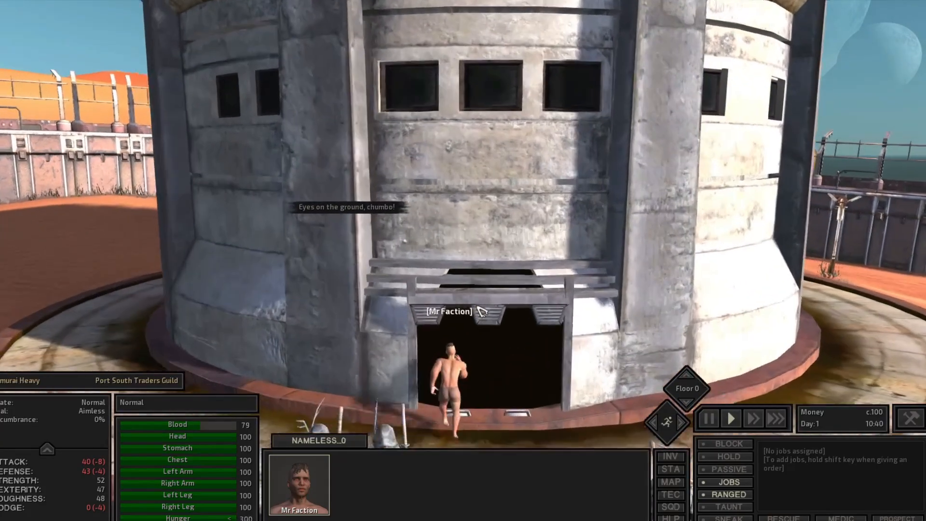
Step: Inspect the noble and the guards standing inside the tall domed building
key(space)
scroll(515, 335, up, 5)
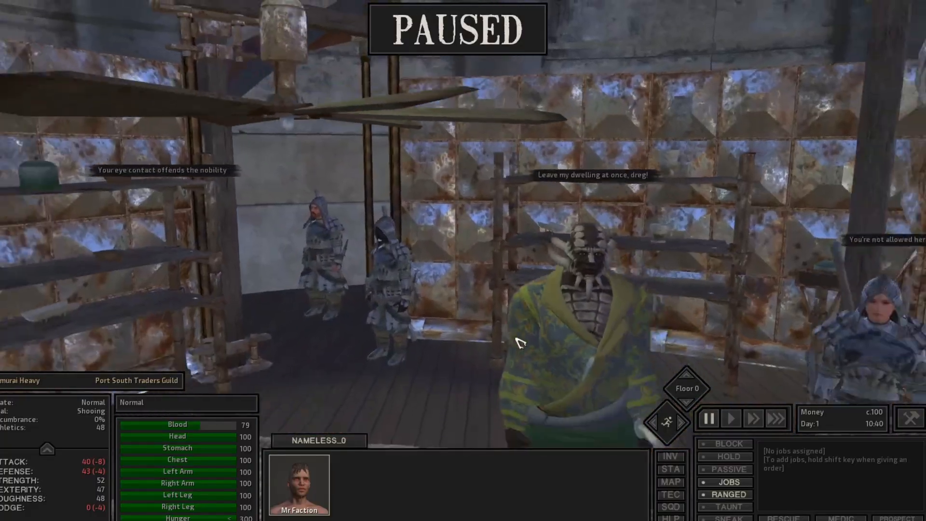
key(space)
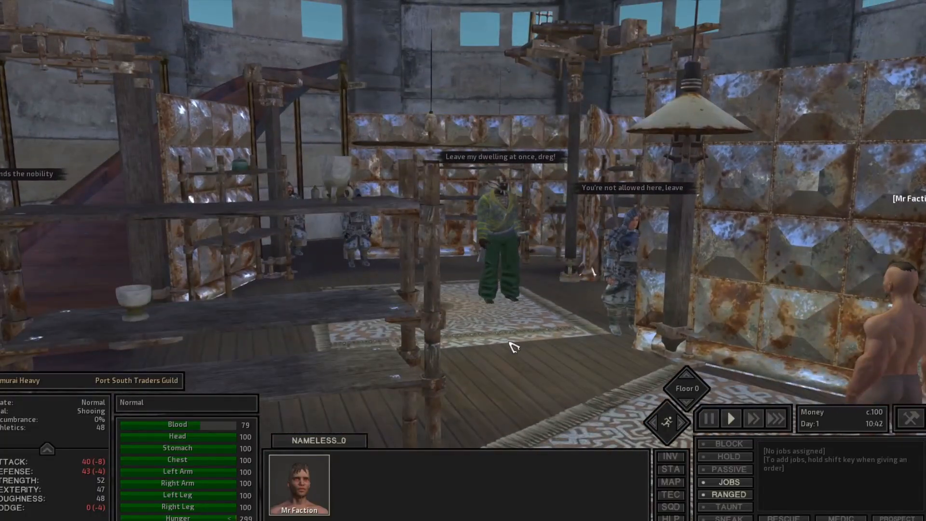
scroll(515, 348, down, 10)
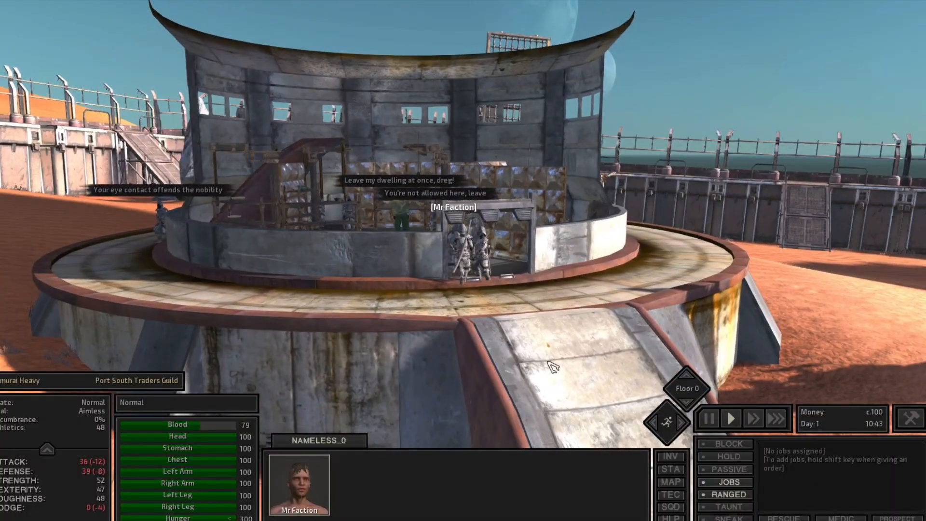
scroll(553, 366, down, 8)
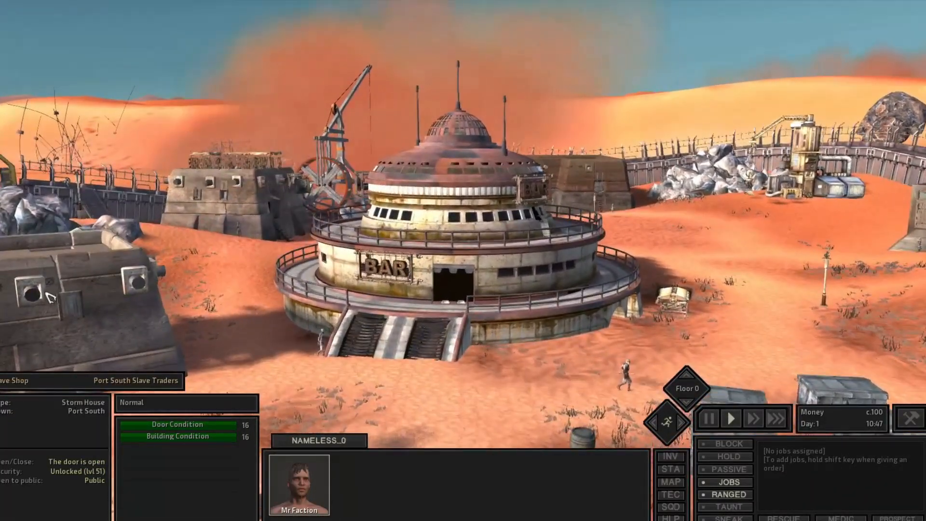
Step: Check which faction owns the slave shop and the neighbouring storm house near the bar
click(47, 293)
key(q)
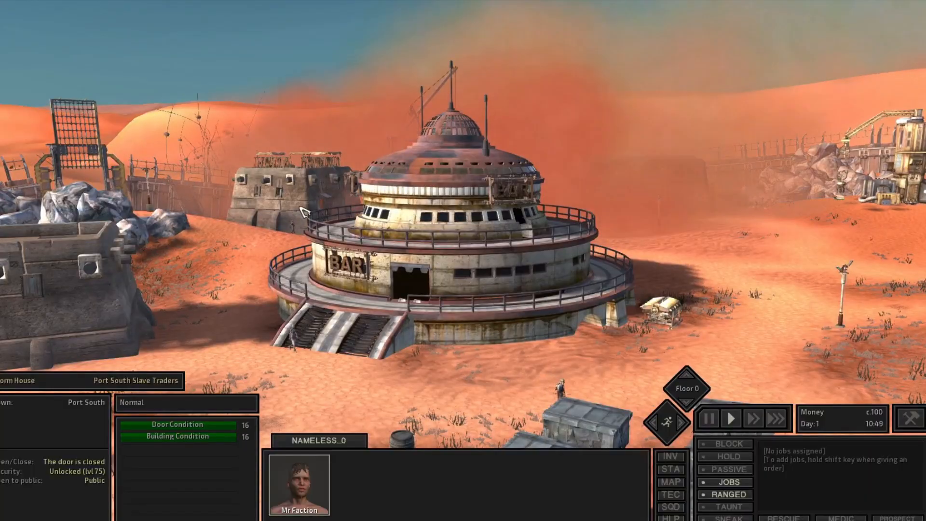
key(w)
key(d)
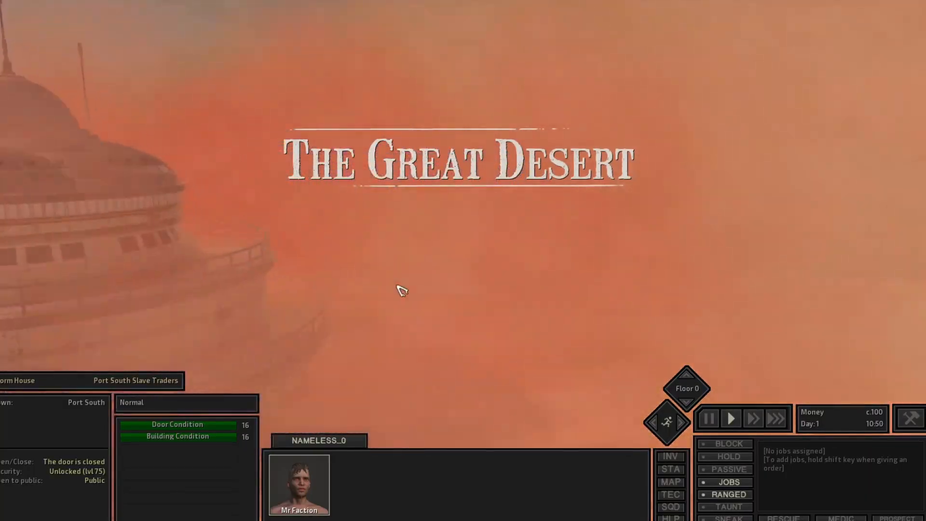
key(w)
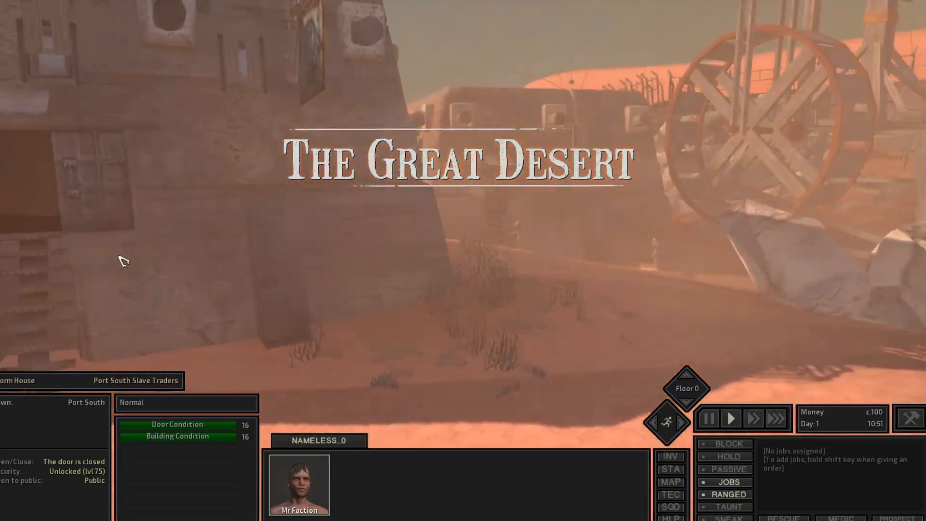
key(a)
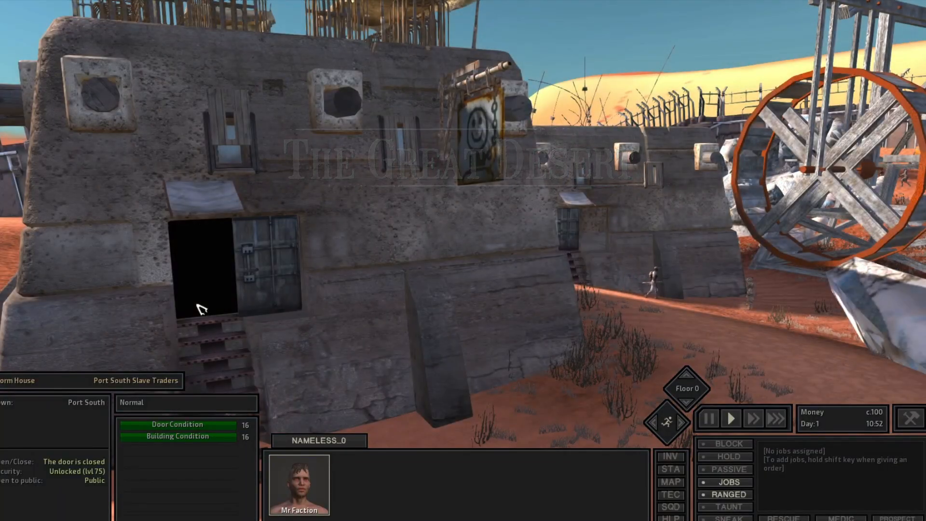
Step: Look inside the slave shop with Mr Faction and check the faction of the Slaver Boss behind the counter
key(s)
key(a)
key(q)
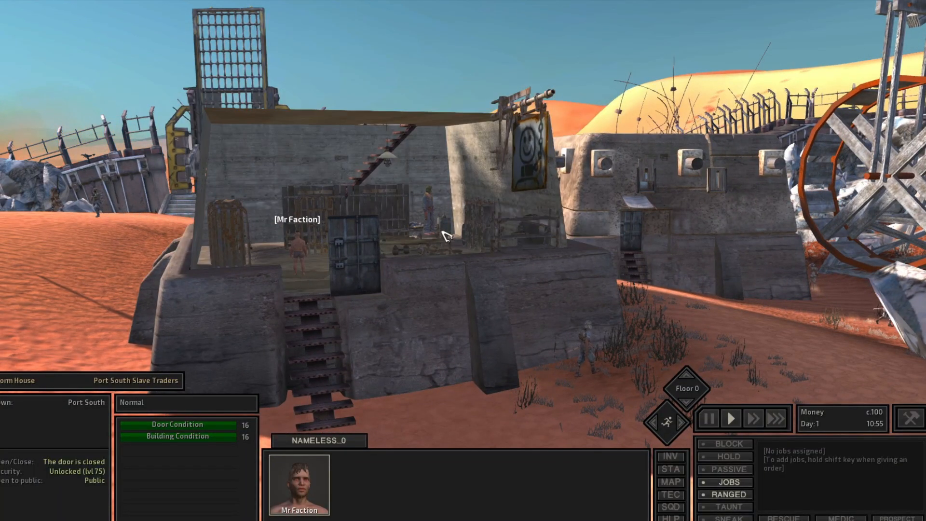
key(w)
click(428, 210)
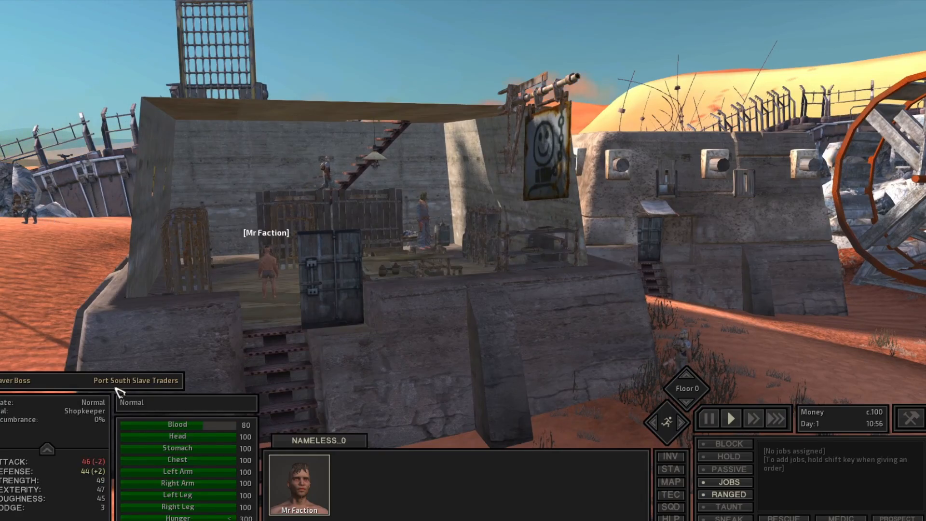
Step: Send Mr Faction out of the slave shop onto the open sand and look towards the town gate
key(e)
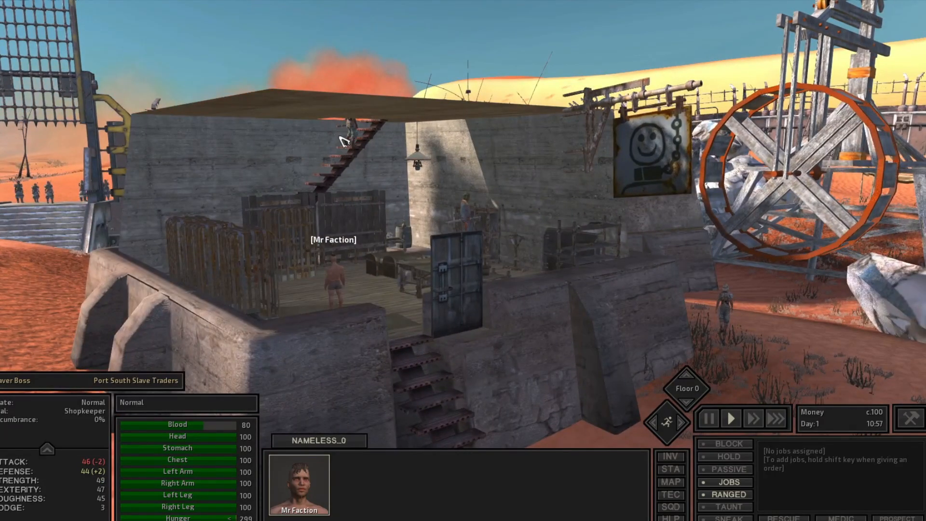
scroll(381, 259, down, 3)
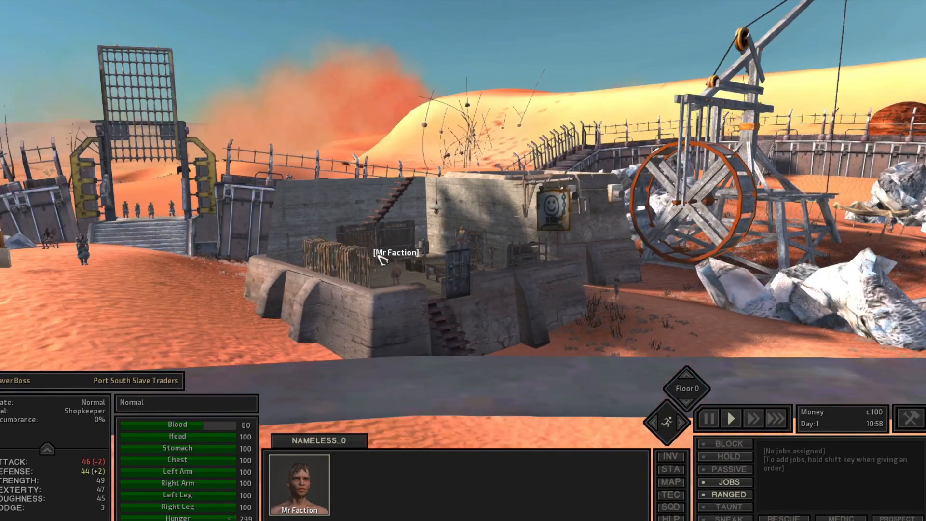
scroll(381, 259, down, 3)
key(q)
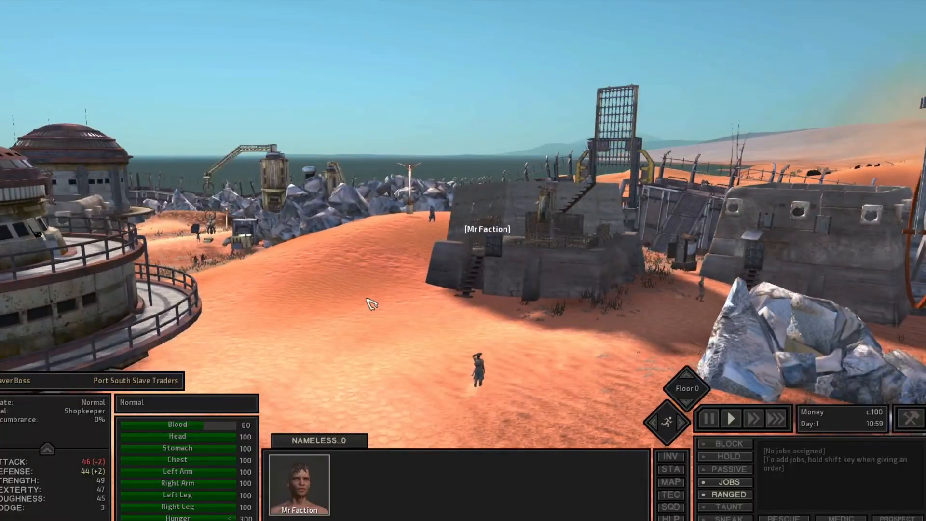
right_click(371, 304)
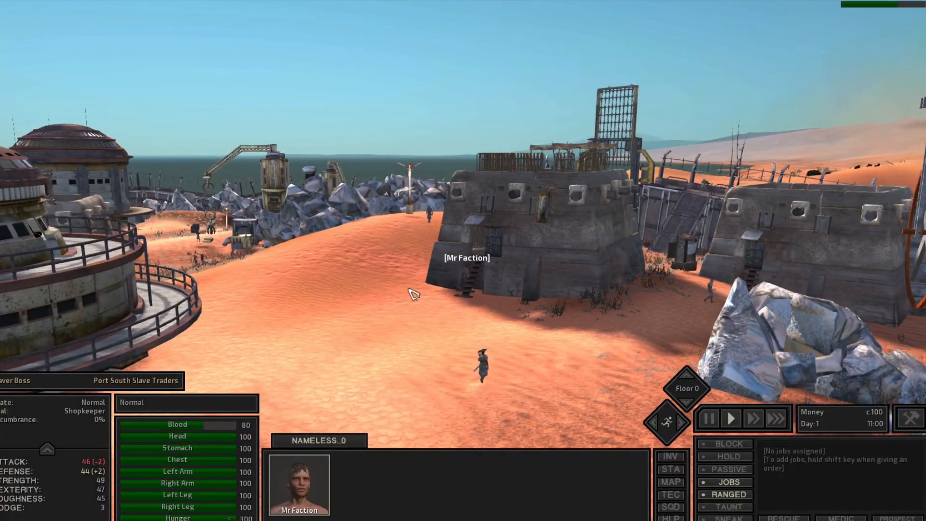
key(Escape)
key(Escape)
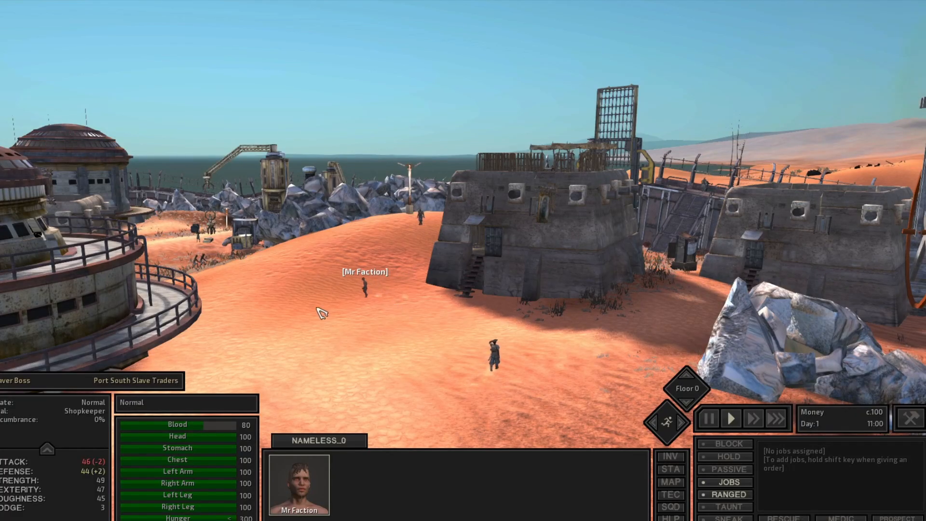
scroll(321, 313, up, 4)
key(e)
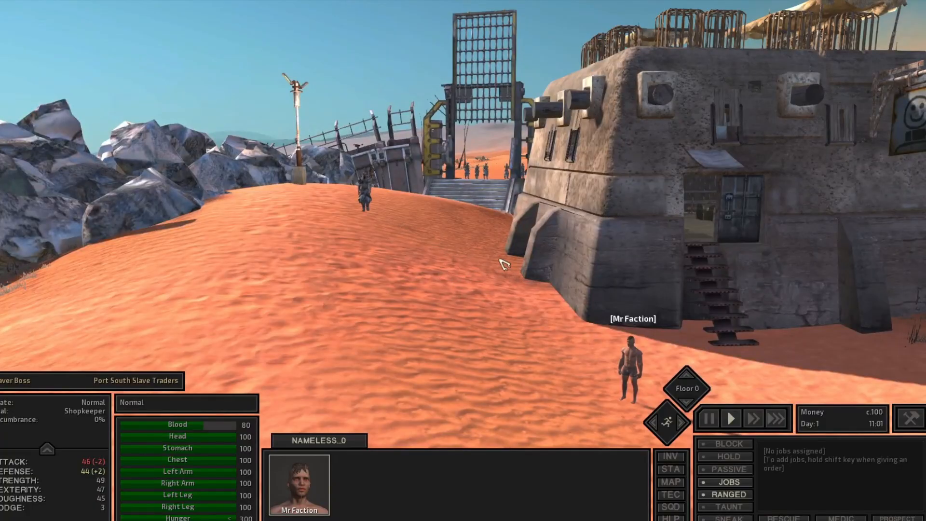
Step: Quit the running game and return to the Kenshi mod editor
key(Escape)
click(466, 296)
click(430, 290)
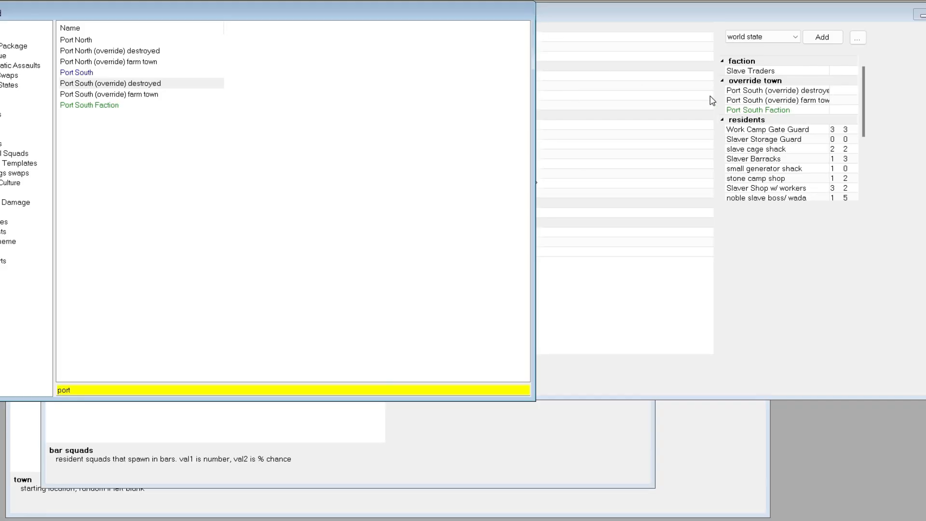
Step: Close the Port South (override) farm town window and the other leftover item windows behind the search list
click(522, 455)
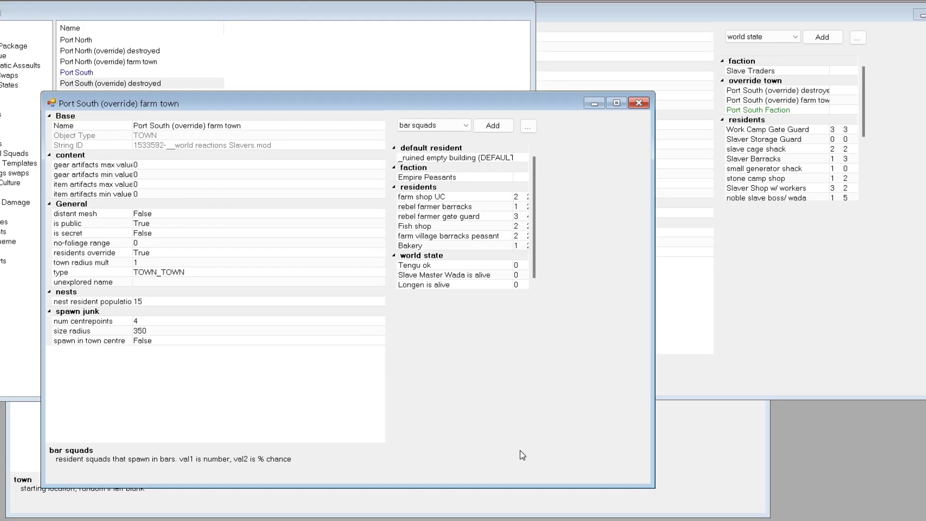
click(639, 103)
drag(792, 15, 646, 14)
click(823, 14)
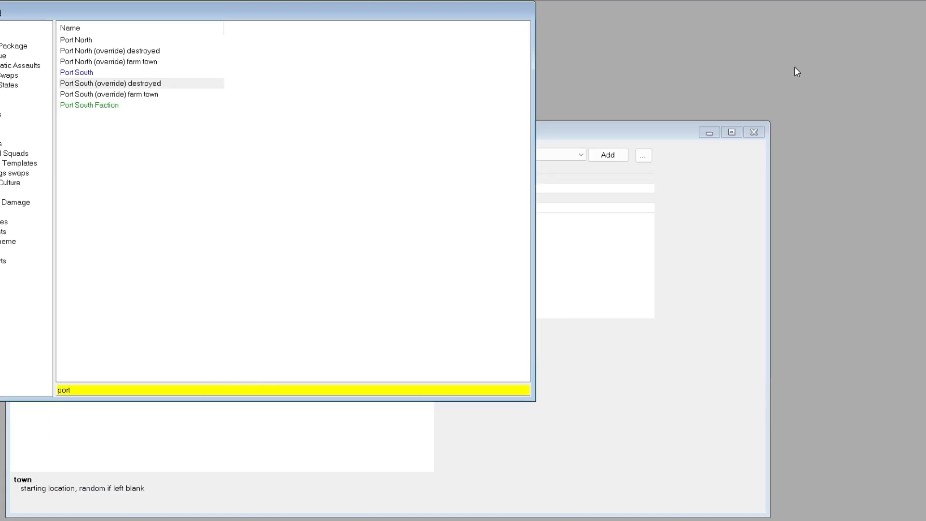
click(754, 134)
click(754, 133)
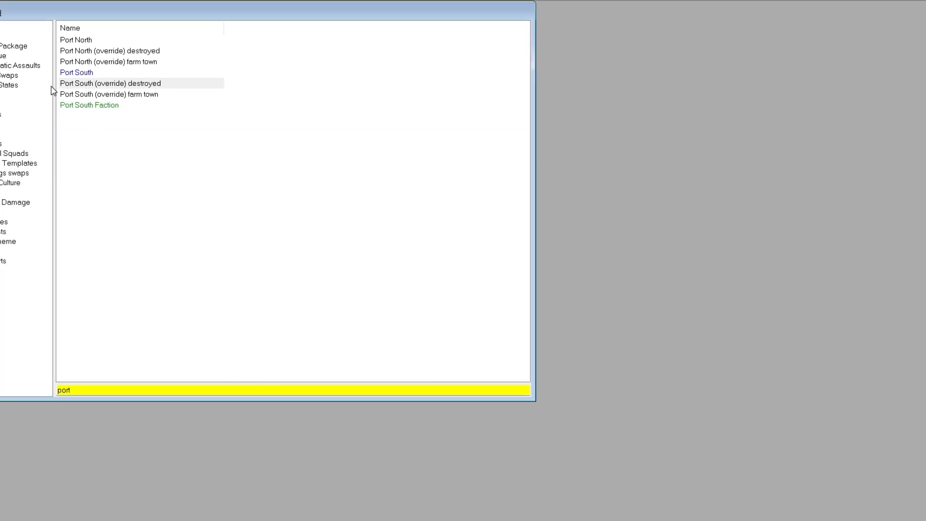
Step: Open the Port South Faction town and its first Port South Work Camp Gate Guard resident in windows wide enough to read
double_click(87, 106)
drag(398, 155, 313, 51)
drag(410, 102, 583, 102)
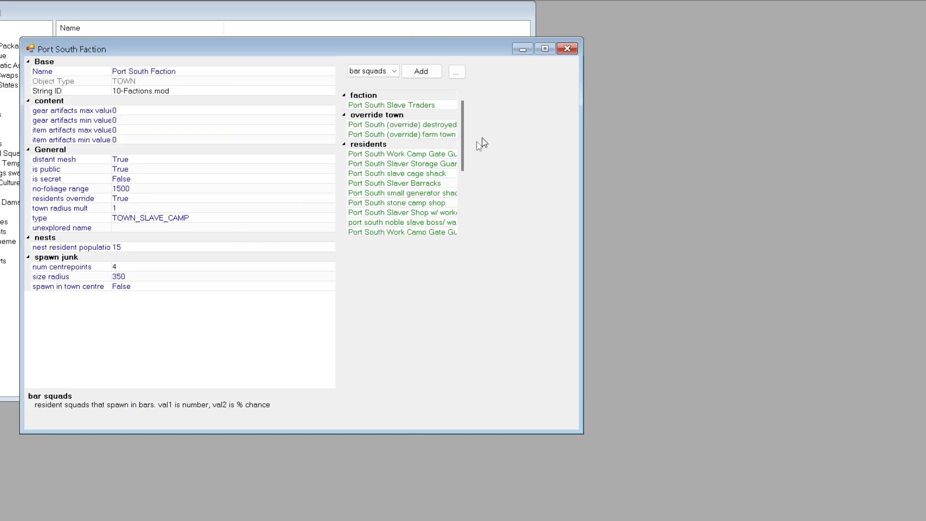
double_click(388, 154)
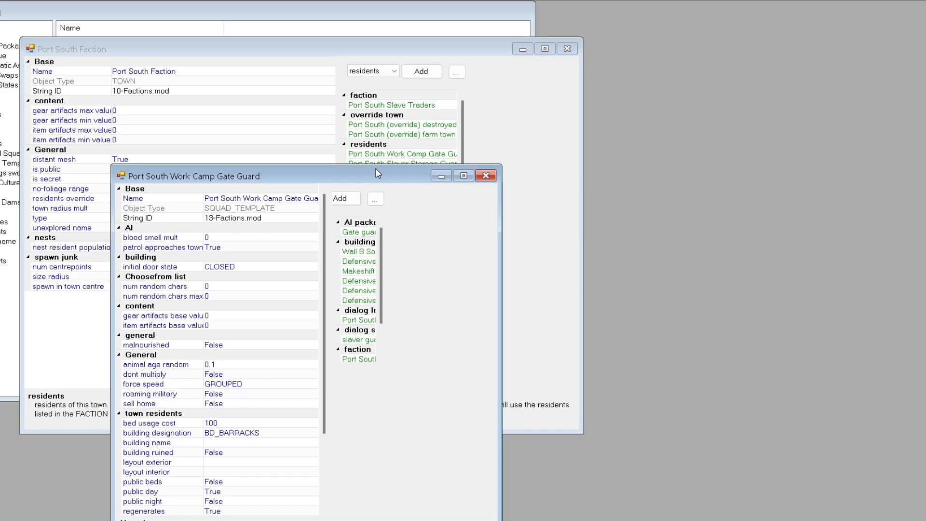
drag(366, 173, 236, 124)
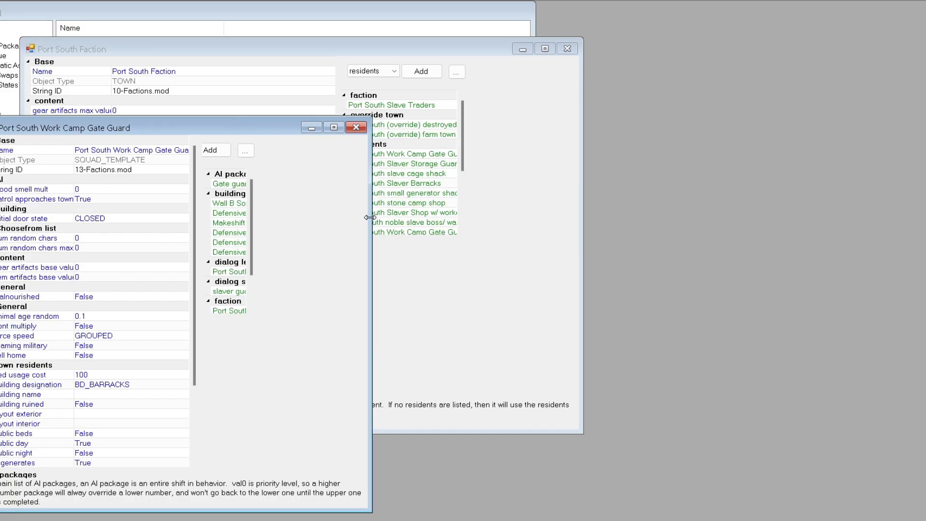
drag(370, 218, 664, 218)
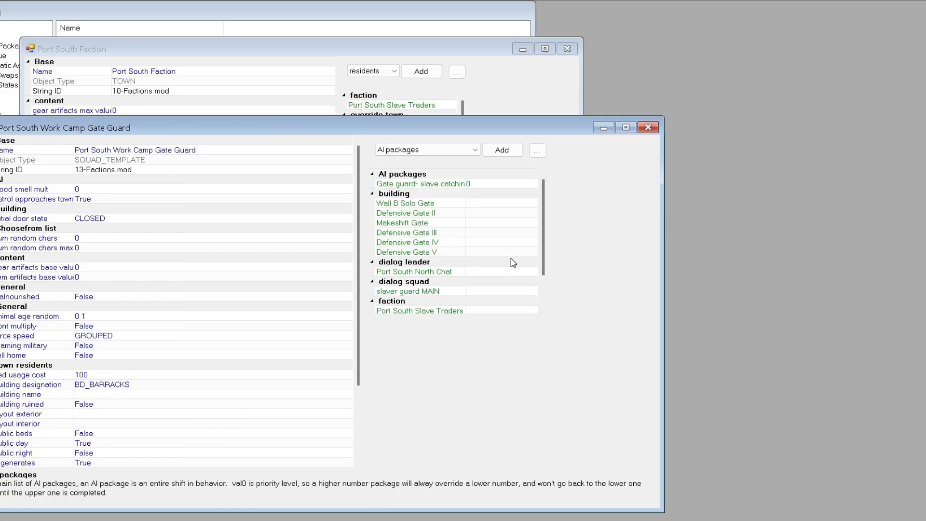
Step: Replace Port South North Chat with Port South South Chat as the first gate guard squad's dialog leader and close that squad
click(422, 273)
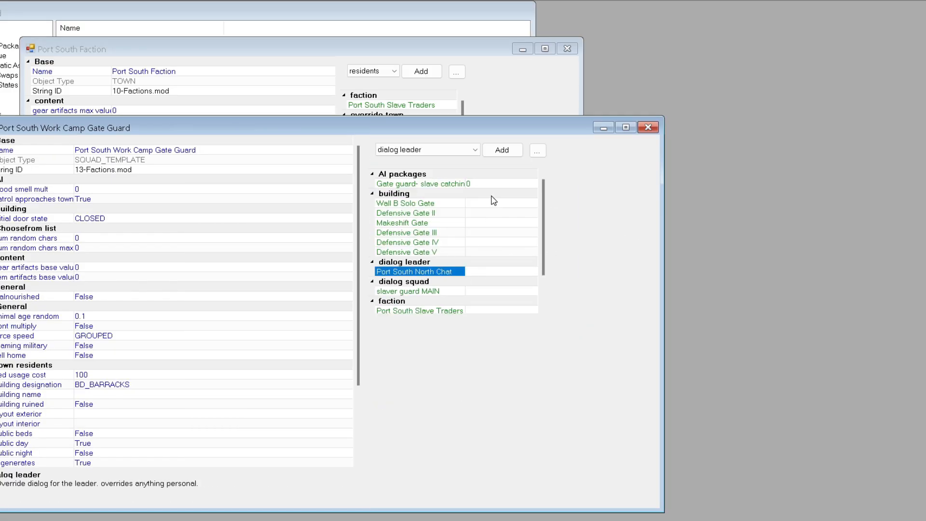
click(499, 152)
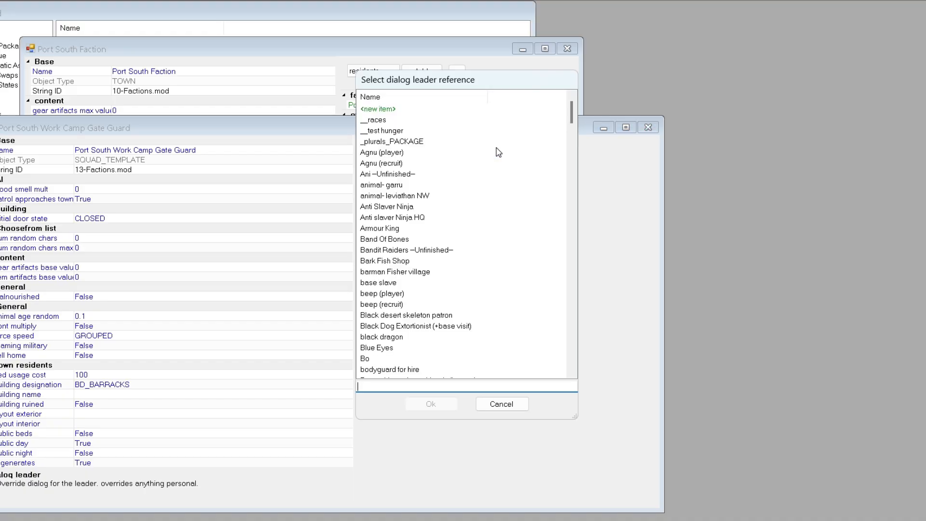
text(port)
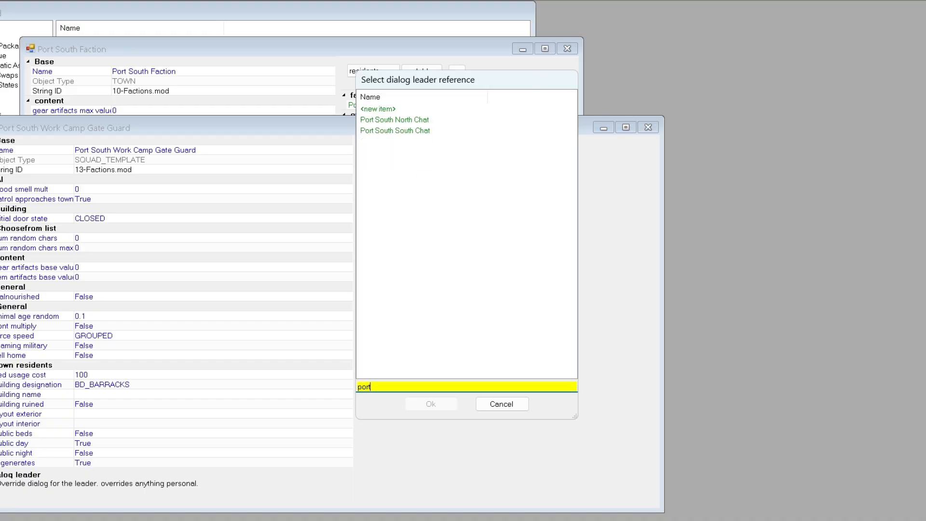
double_click(383, 131)
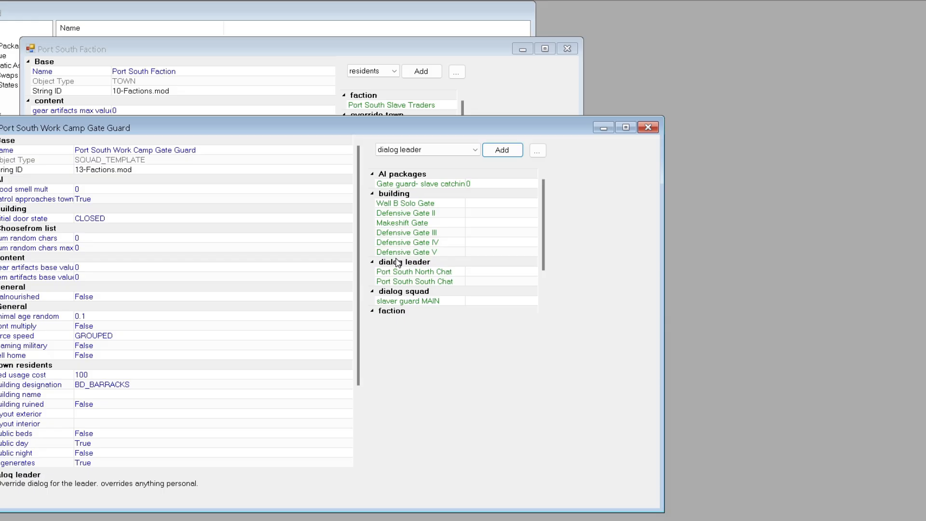
right_click(397, 274)
click(418, 292)
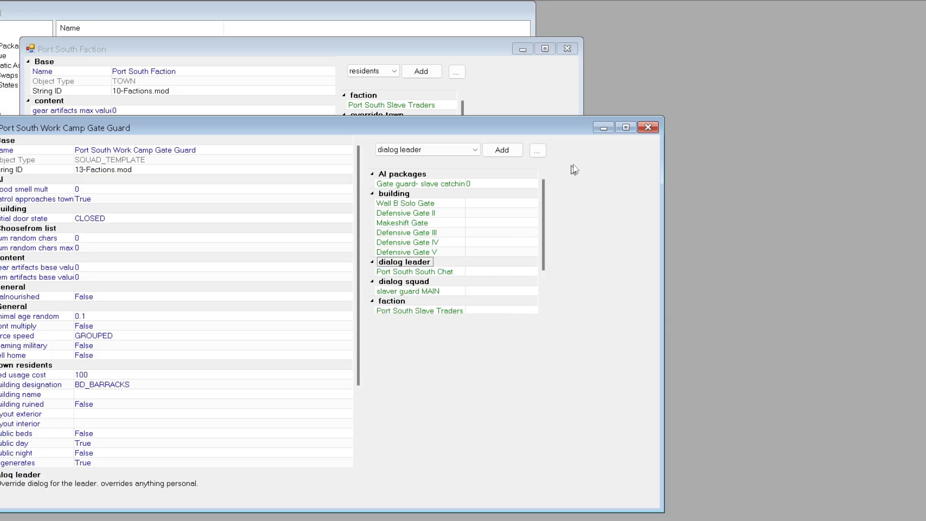
click(642, 130)
Step: Open the last Port South Work Camp Gate Guard in the town's residents and widen its window
scroll(377, 208, down, 2)
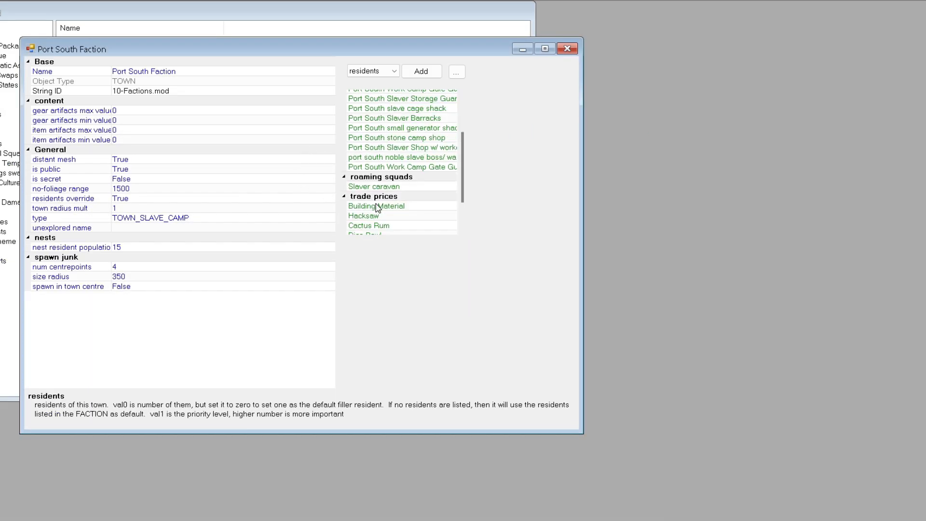
click(382, 166)
double_click(381, 166)
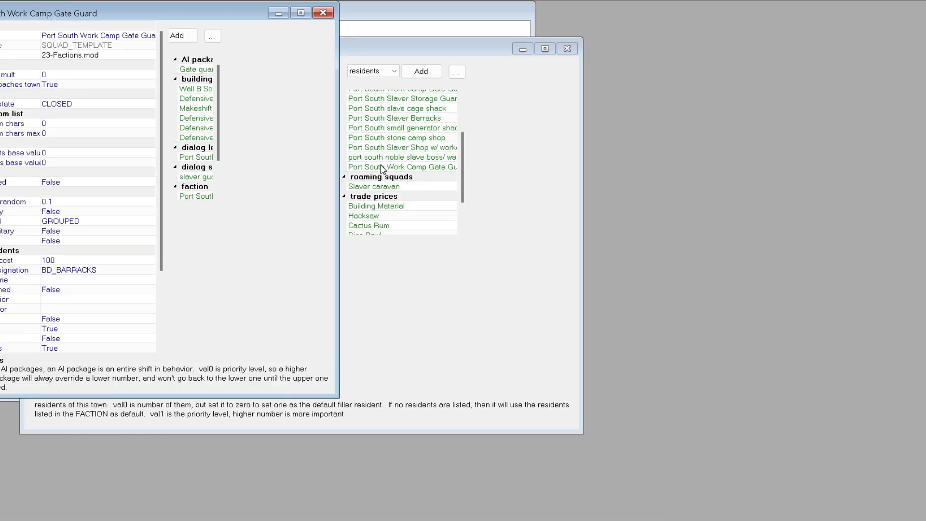
drag(334, 169, 616, 234)
Step: Replace Port South South Chat with Port South North Chat as the last gate guard squad's dialog leader
click(343, 157)
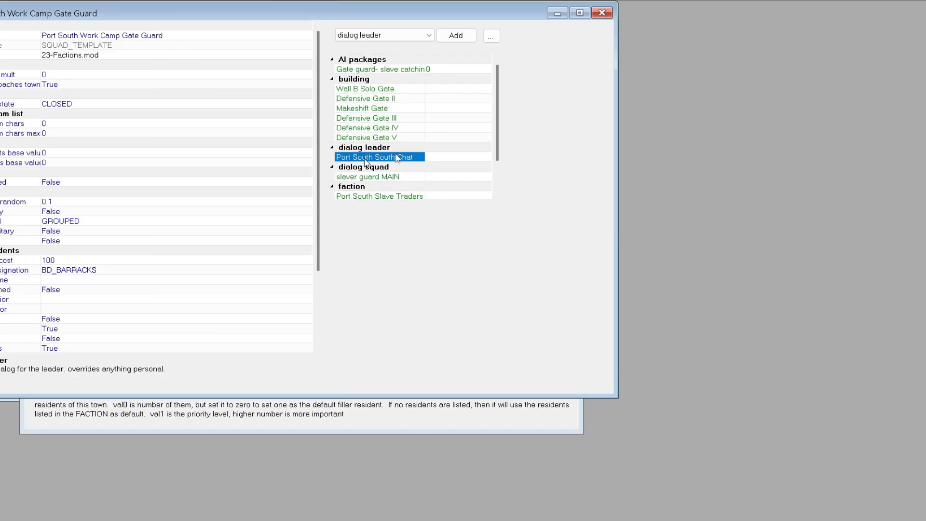
click(448, 39)
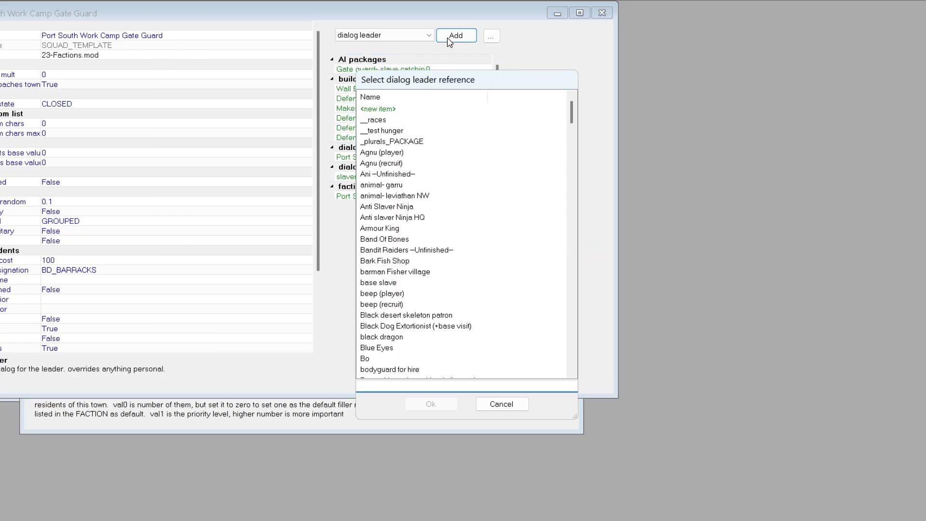
text(port)
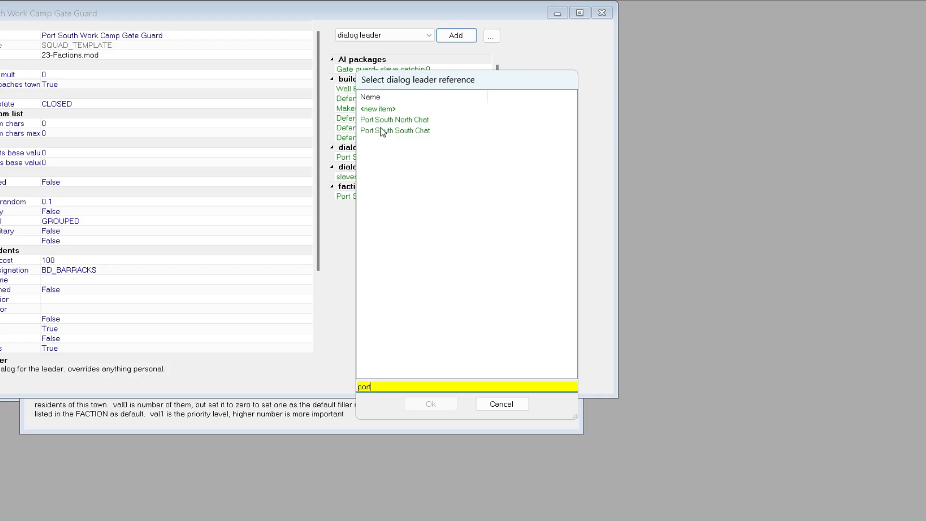
double_click(383, 120)
click(373, 157)
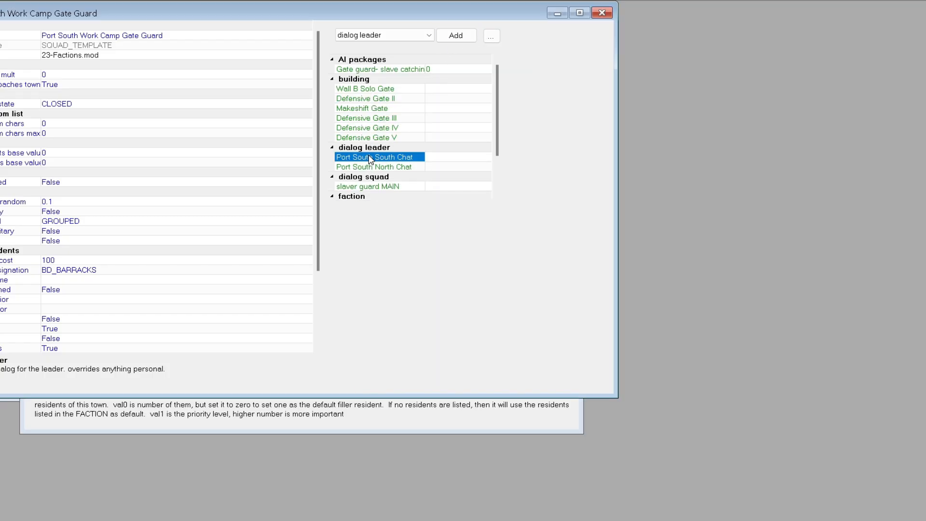
right_click(373, 157)
click(381, 175)
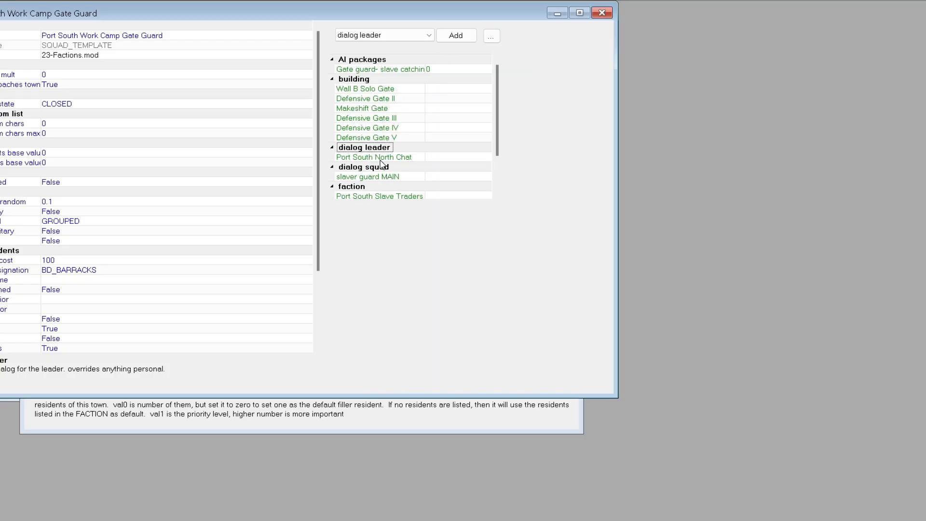
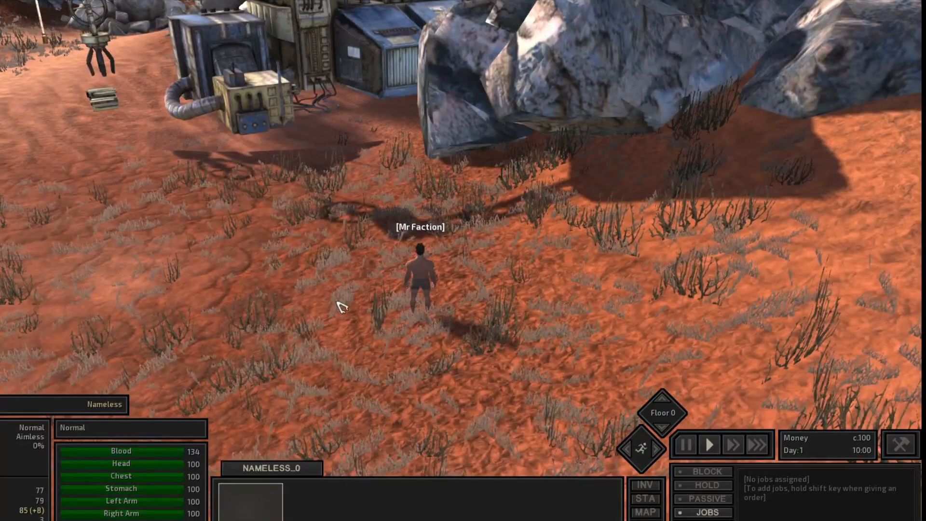
Step: Have Mr Faction talk to the Slaver Heavy Gate Guard at the first Port South gate
scroll(337, 302, down, 3)
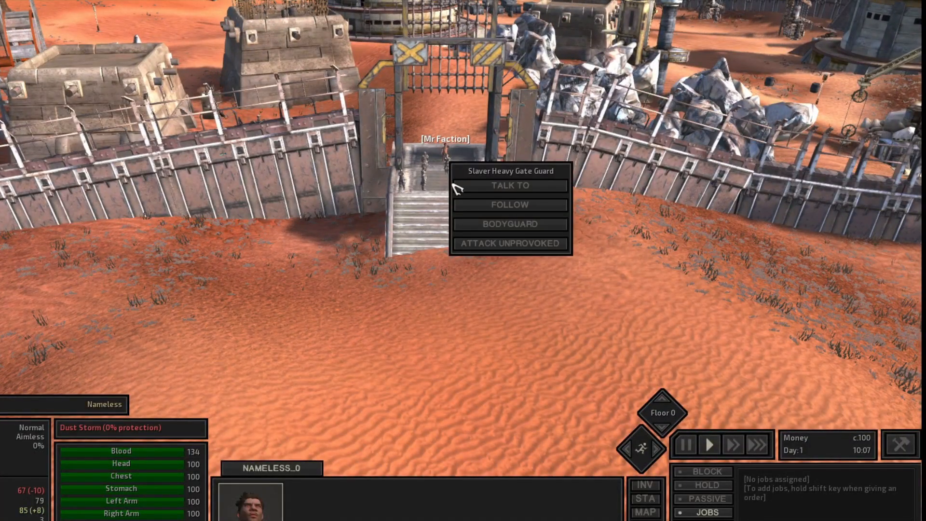
click(466, 188)
key(1)
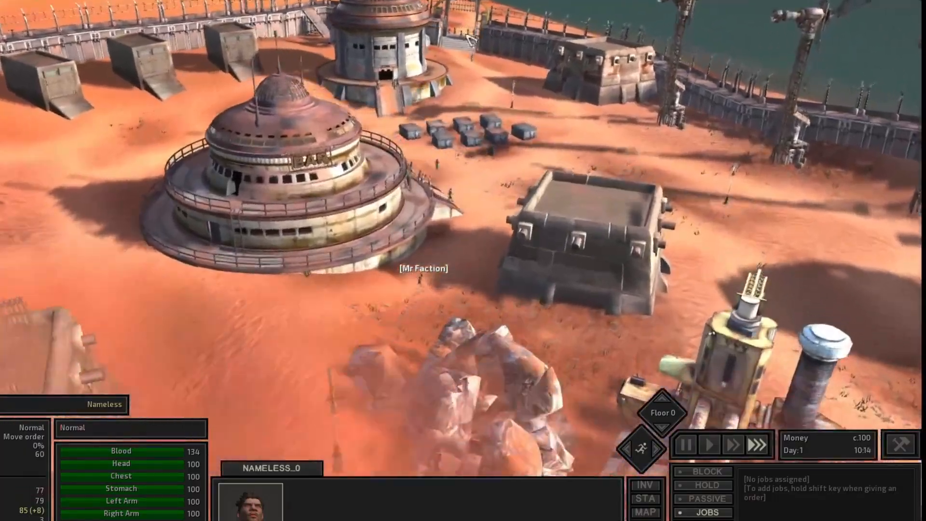
Step: Follow Mr Faction to the opposite gate, talk through its guard's dialogue, and pause the game
scroll(372, 111, up, 3)
key(F2)
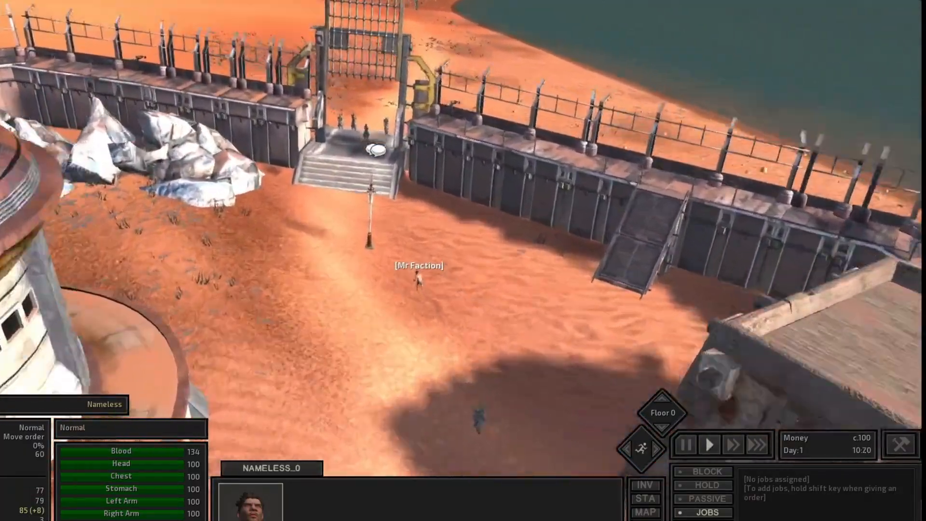
scroll(367, 123, up, 3)
key(space)
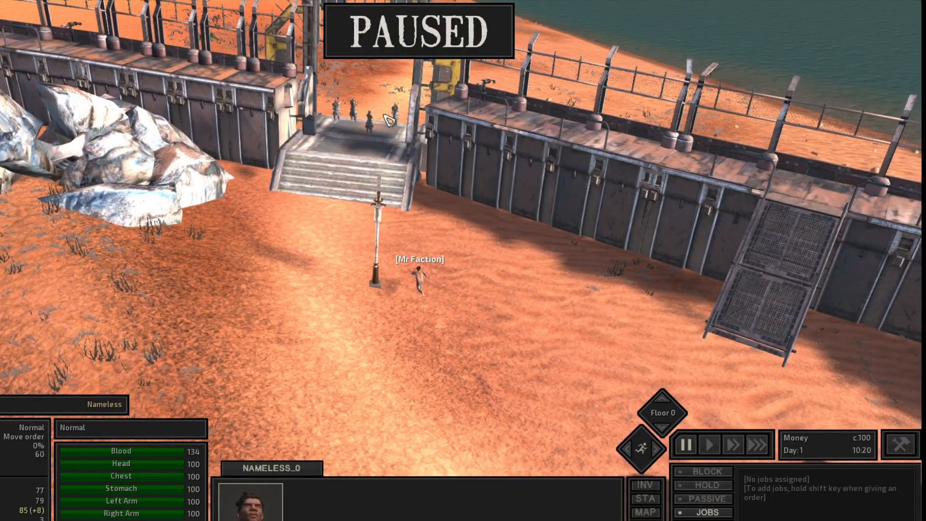
click(387, 148)
key(space)
scroll(379, 167, up, 5)
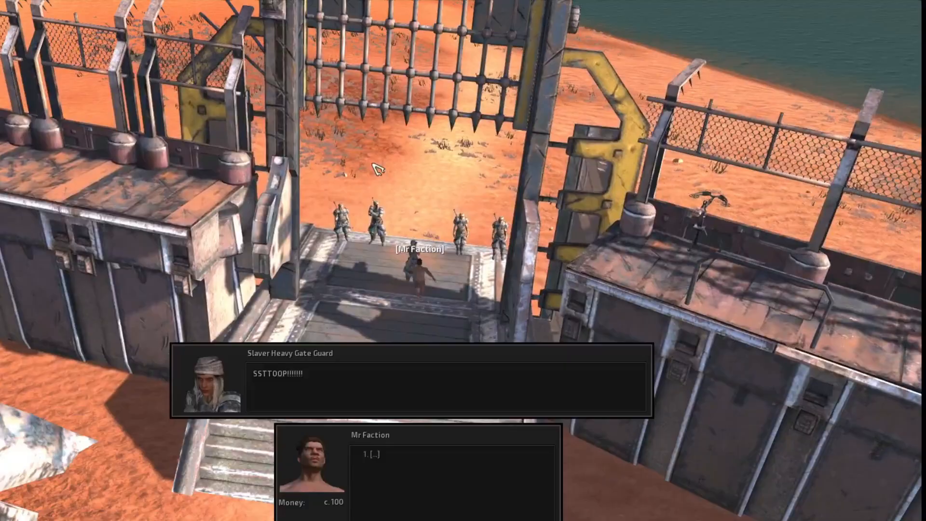
click(370, 452)
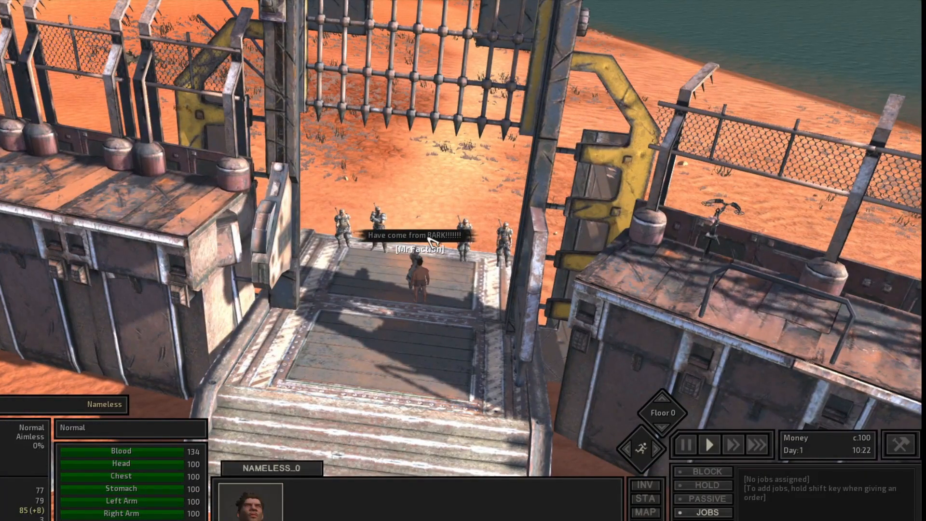
scroll(431, 241, down, 6)
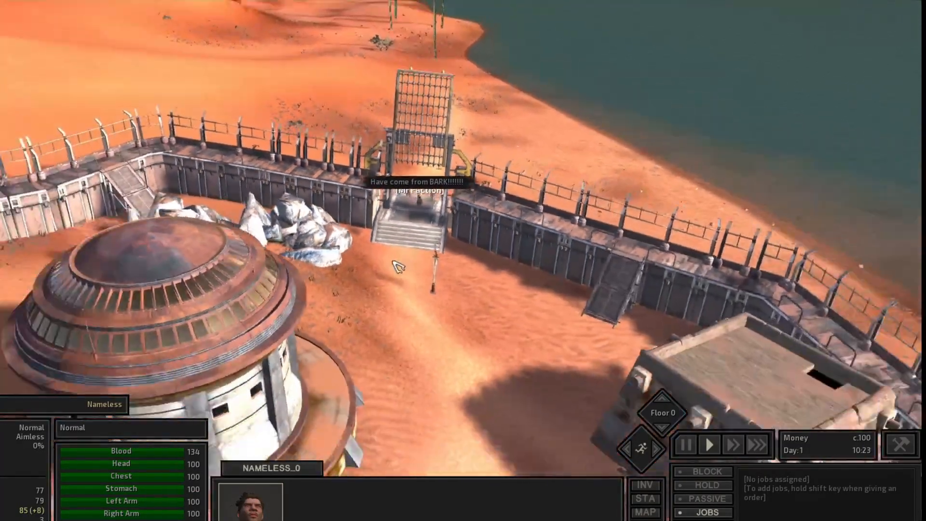
key(space)
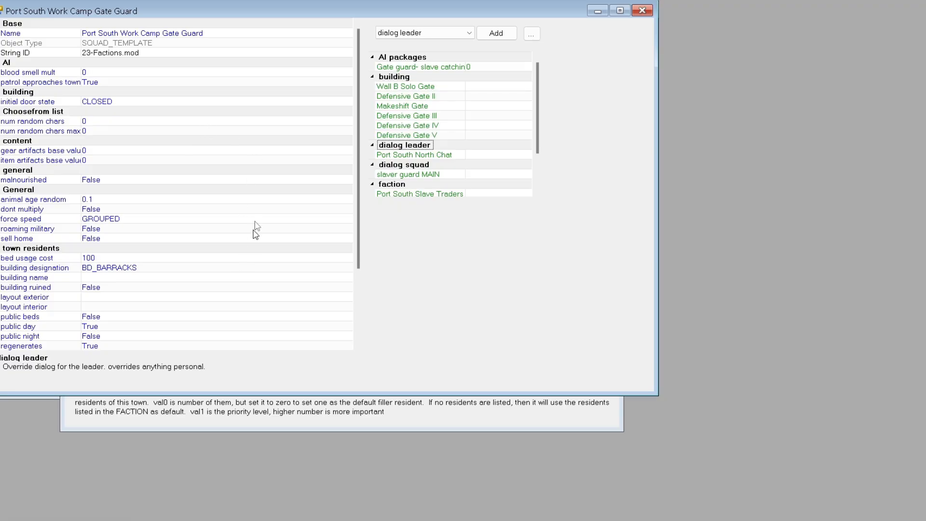
Step: Open the gate guard's Port South North Chat package in a wider window and examine its EV_I_SEE_NEUTRAL_SQUAD and EV_I_SEE_ENEMY_PLAYER events
double_click(412, 155)
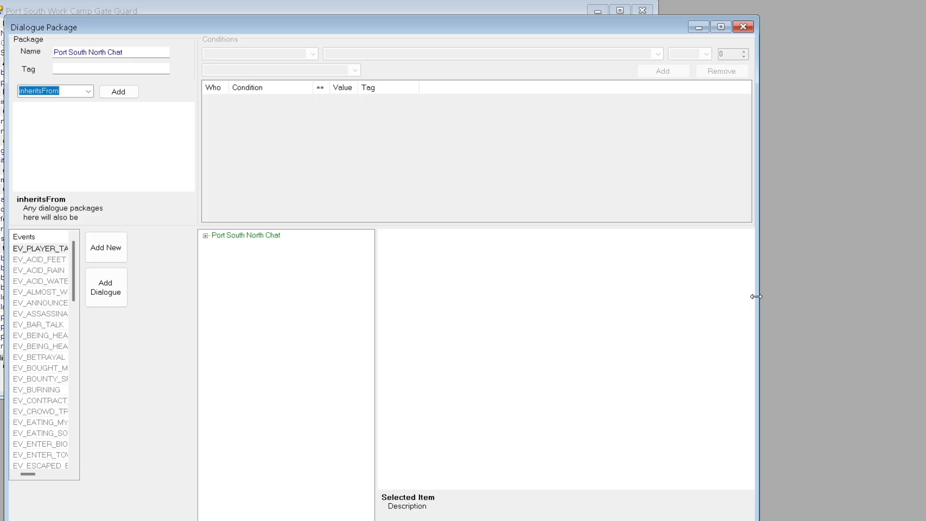
drag(756, 296, 922, 292)
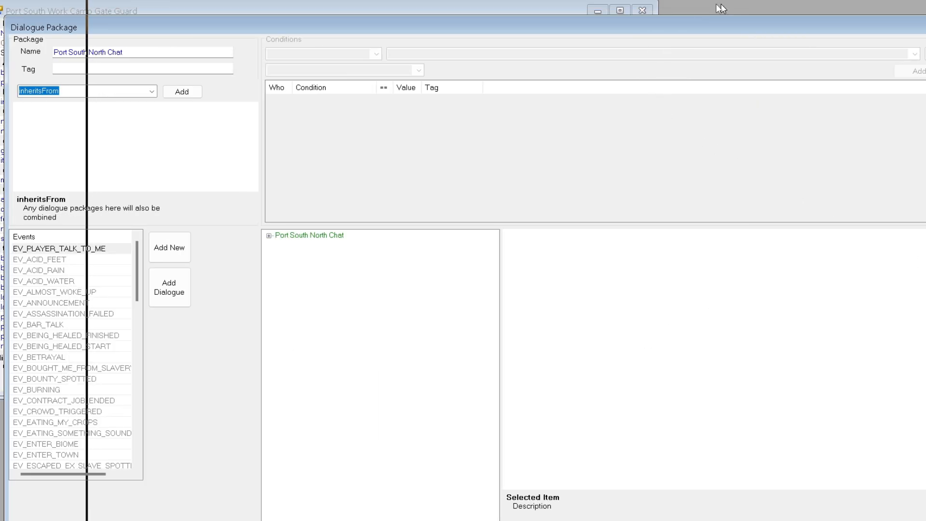
drag(721, 9, 673, 21)
scroll(97, 342, down, 3)
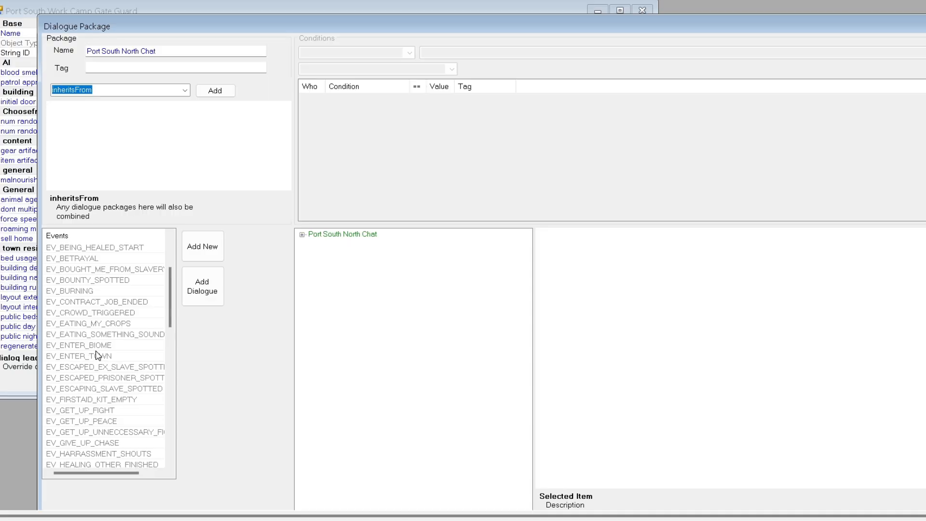
scroll(89, 362, down, 3)
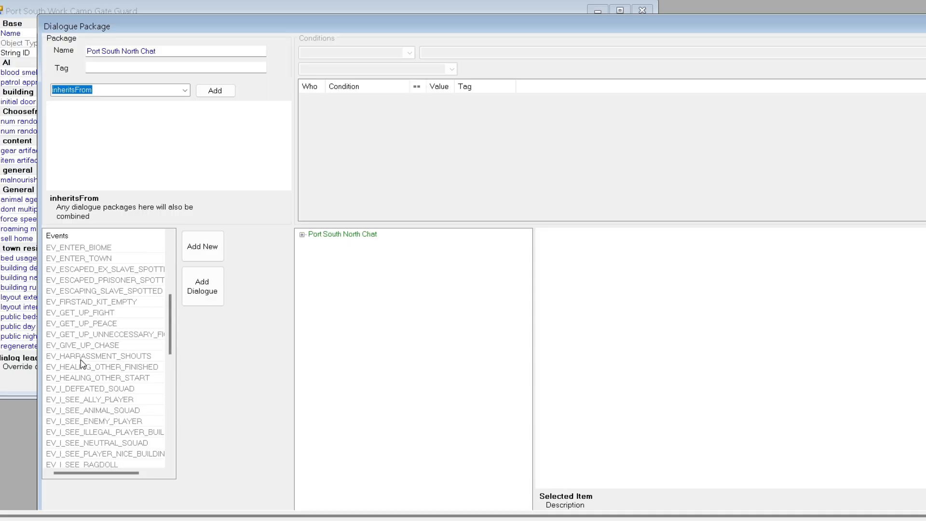
click(69, 445)
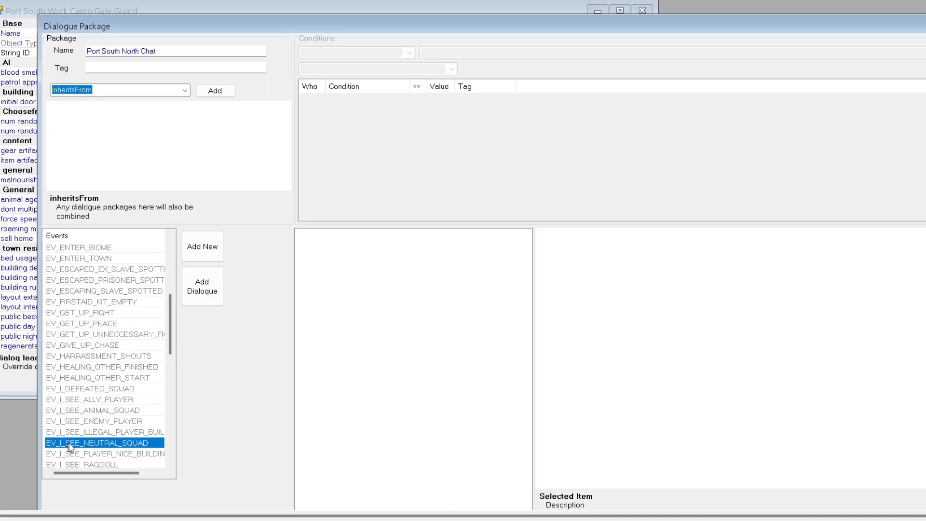
click(86, 421)
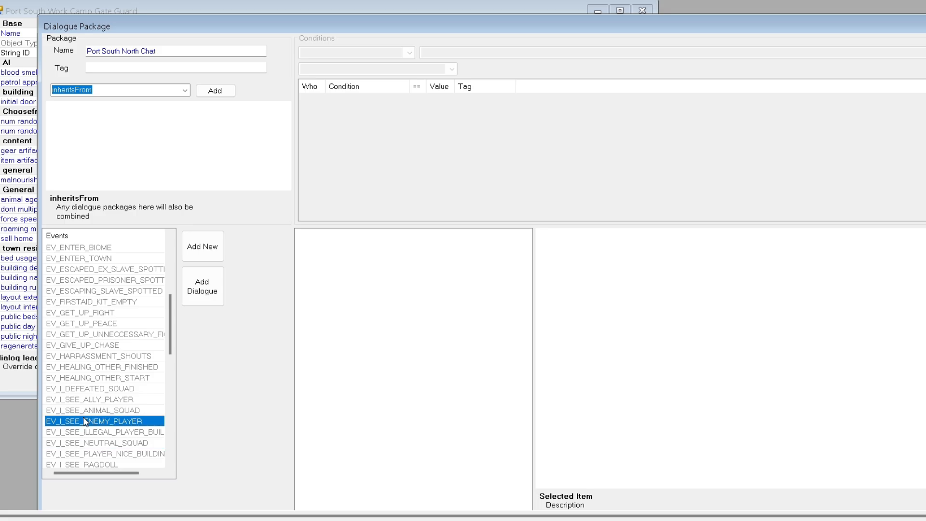
click(94, 443)
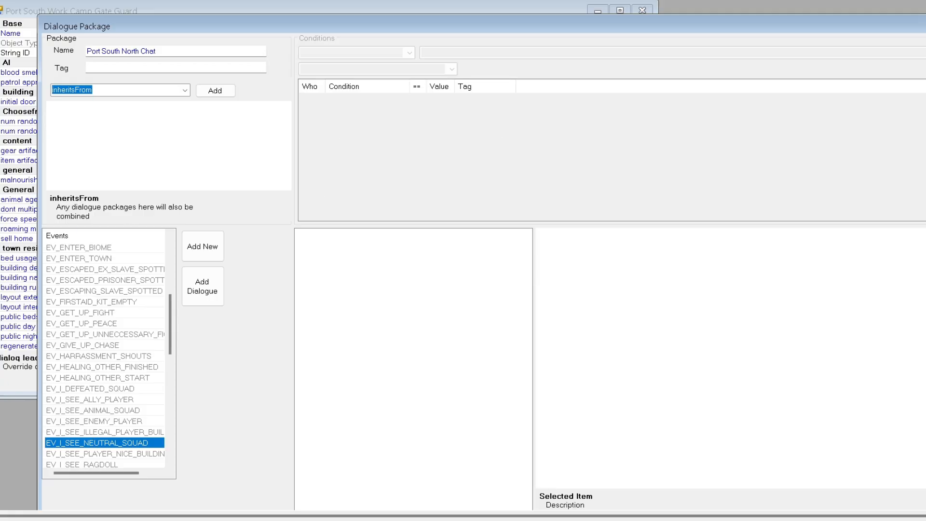
click(146, 11)
click(252, 423)
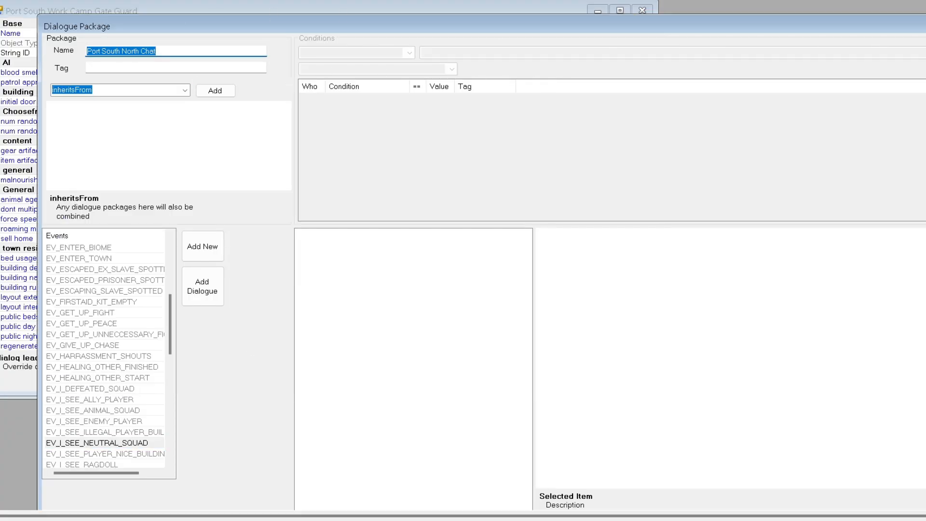
Step: Close the Port South North Chat package, the gate guard squad and the town windows
drag(483, 24, 370, 21)
click(921, 24)
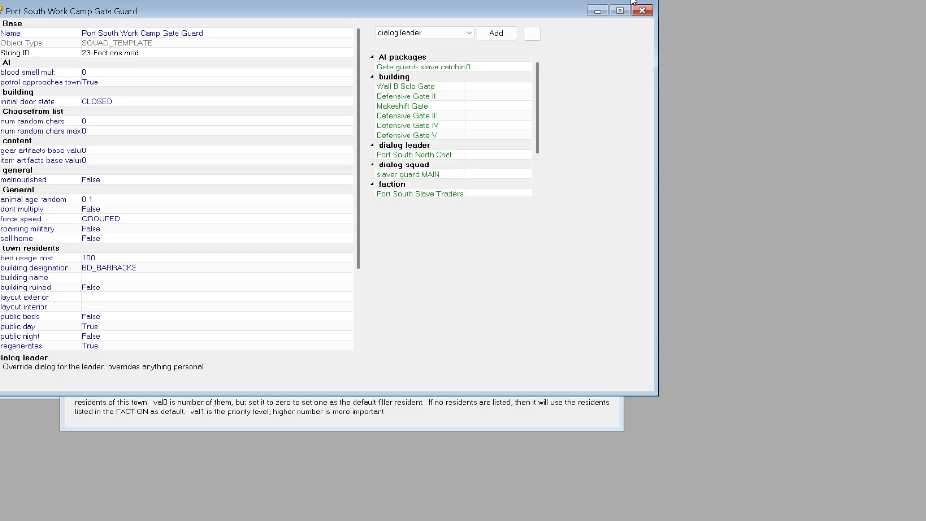
click(642, 8)
click(608, 46)
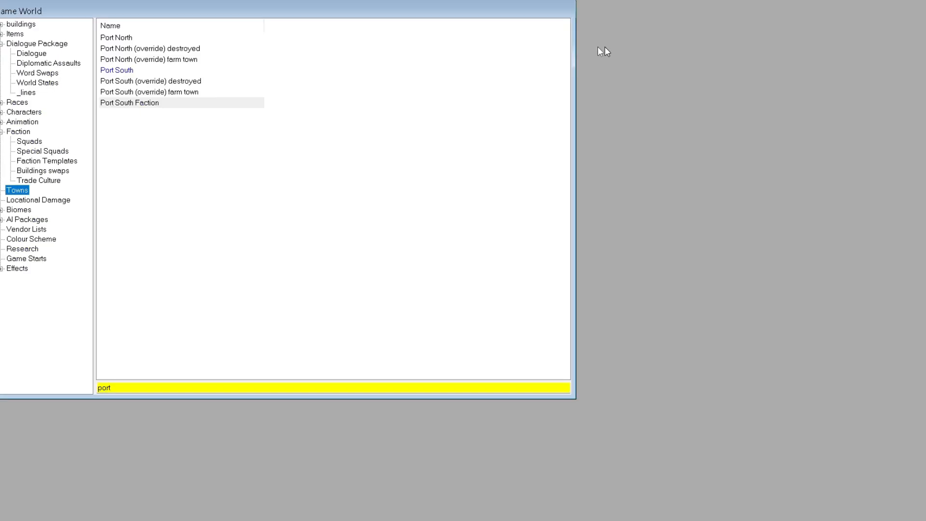
Step: List the port-related dialogues, read through the Port South South Chat dialogue, and close it
click(33, 55)
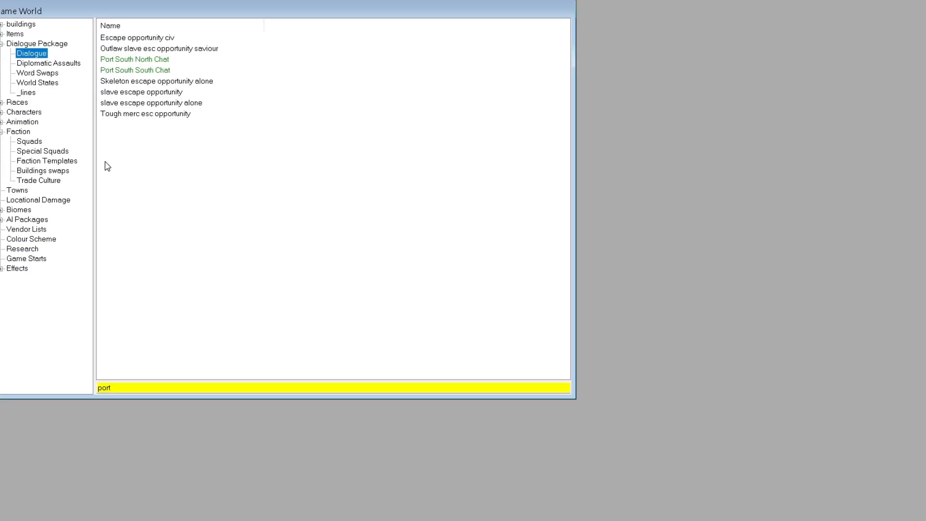
click(139, 72)
double_click(140, 72)
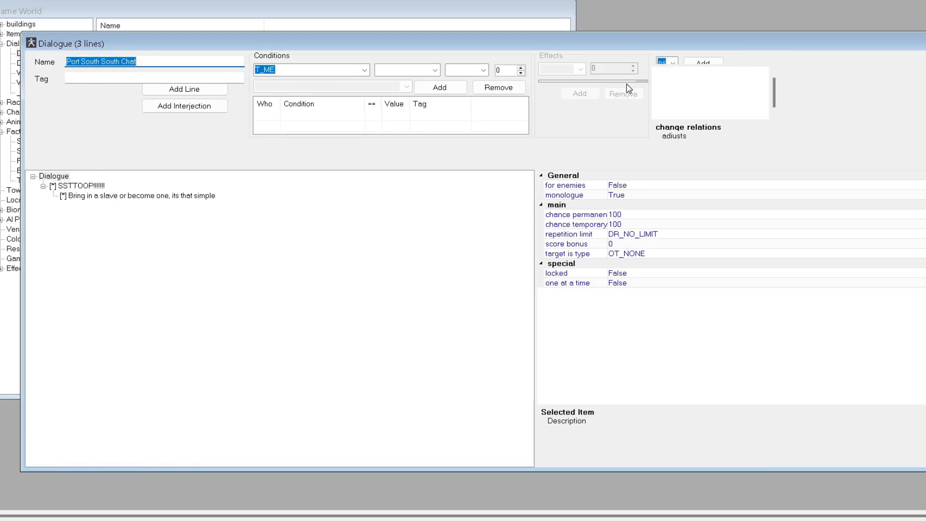
key(Escape)
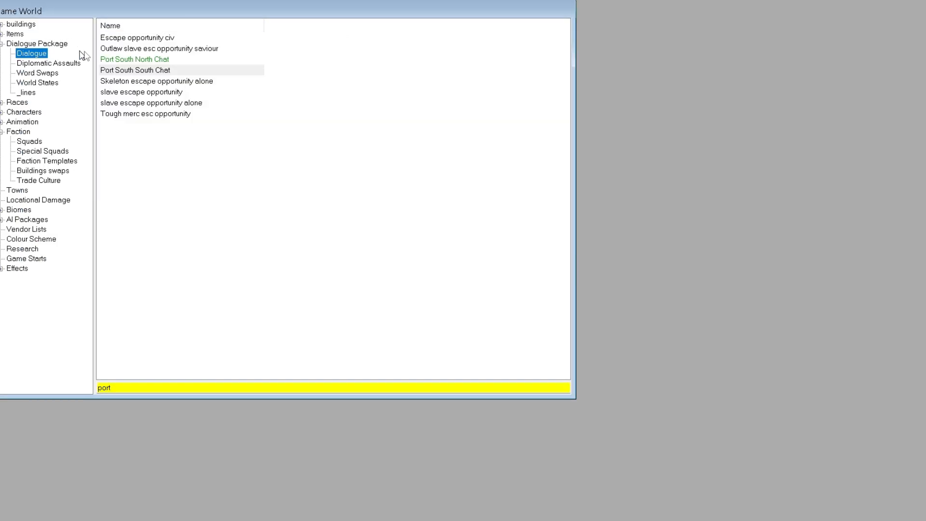
Step: Open the Port South North Chat dialogue and rename it Port South North Chat entering town
double_click(123, 58)
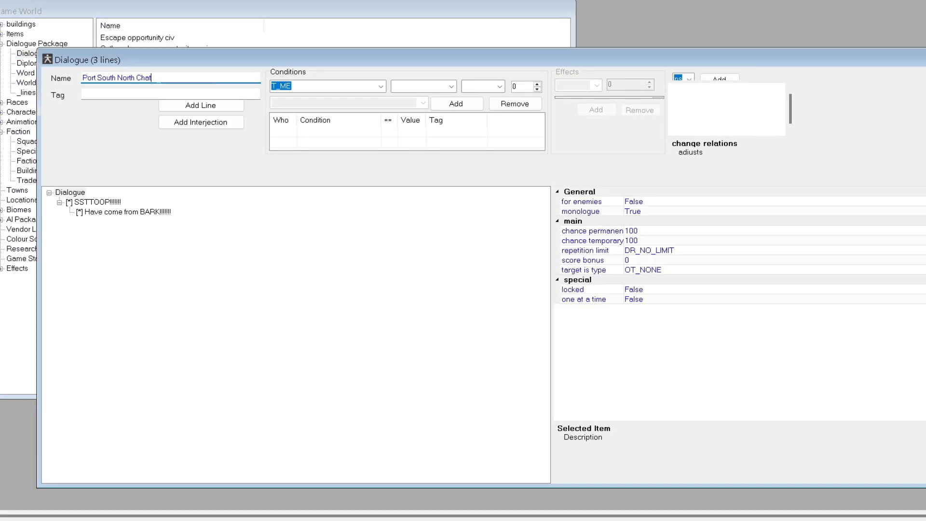
text(entering tow)
Step: Set the text of the dialogue's first line to "If you dont have a slave you cant enter here"
click(88, 203)
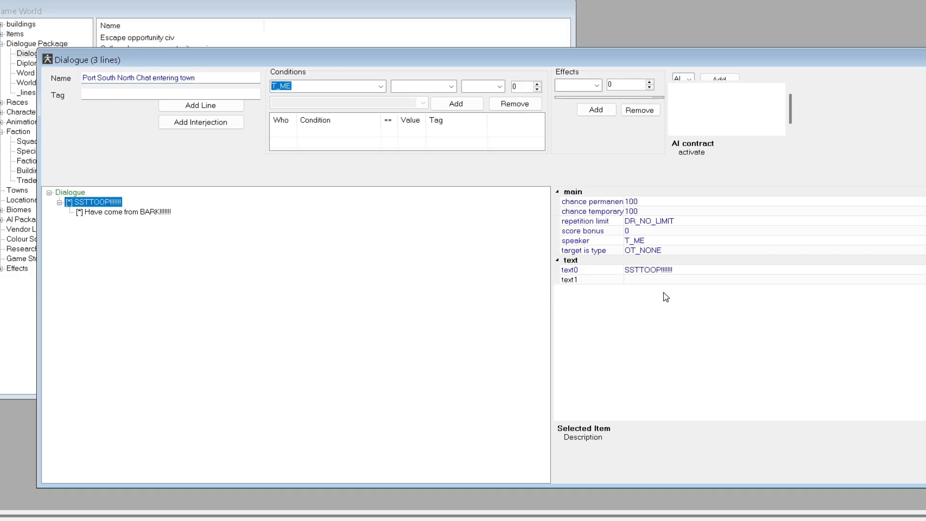
click(691, 273)
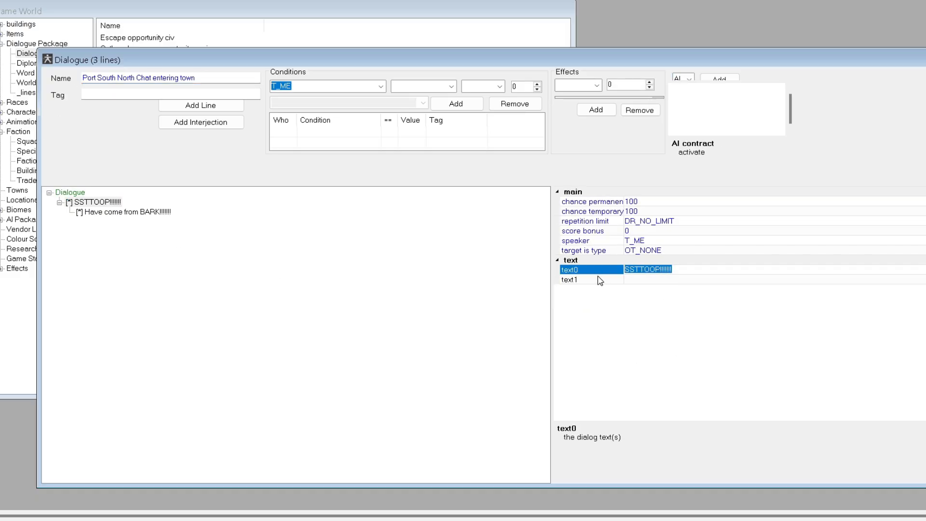
text(If you )
text(dpo)
text(ont wa)
key(BackSpace)
key(BackSpace)
key(BackSpace)
text(have a s;lav)
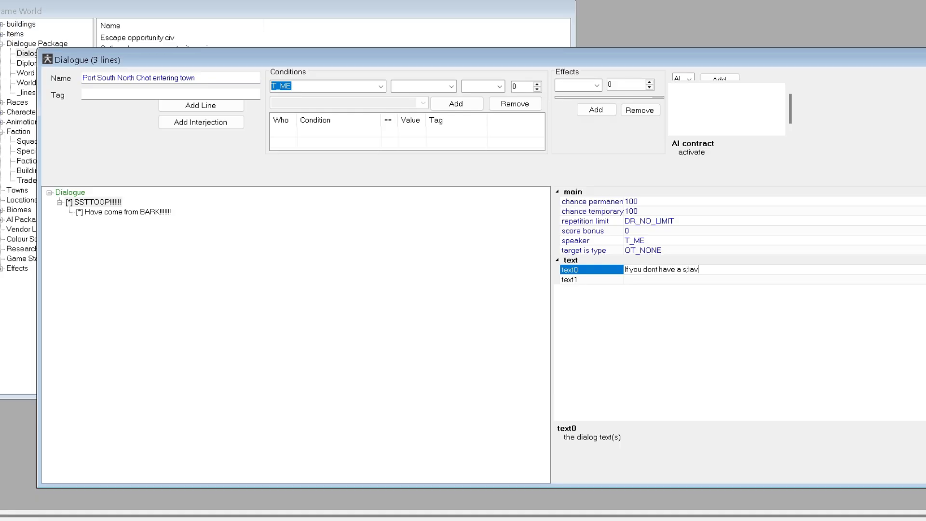
text(e )
text(you cant ev)
text(en)
key(BackSpace)
key(BackSpace)
key(BackSpace)
text(molo)
key(BackSpace)
key(BackSpace)
key(BackSpace)
text(nt enter here)
Step: Change the text of the line beneath it to "No strays No one may enter"
click(144, 212)
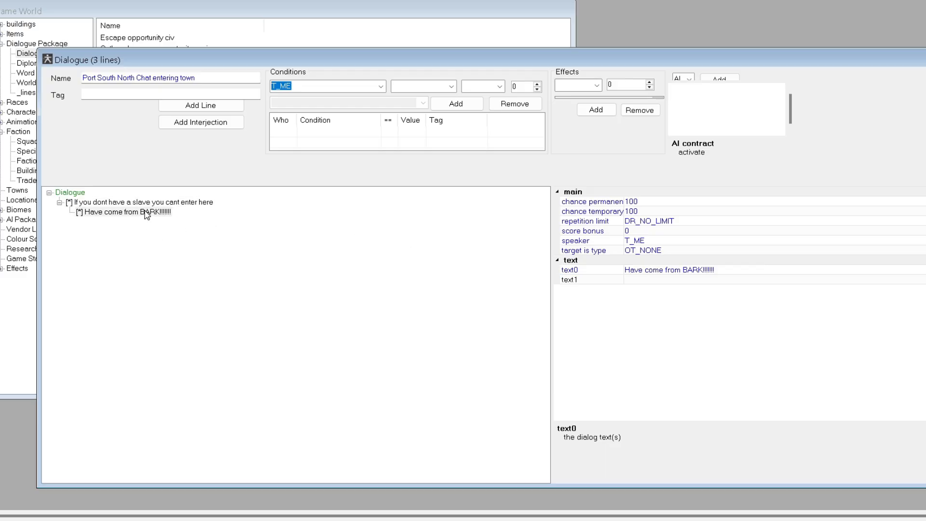
click(641, 270)
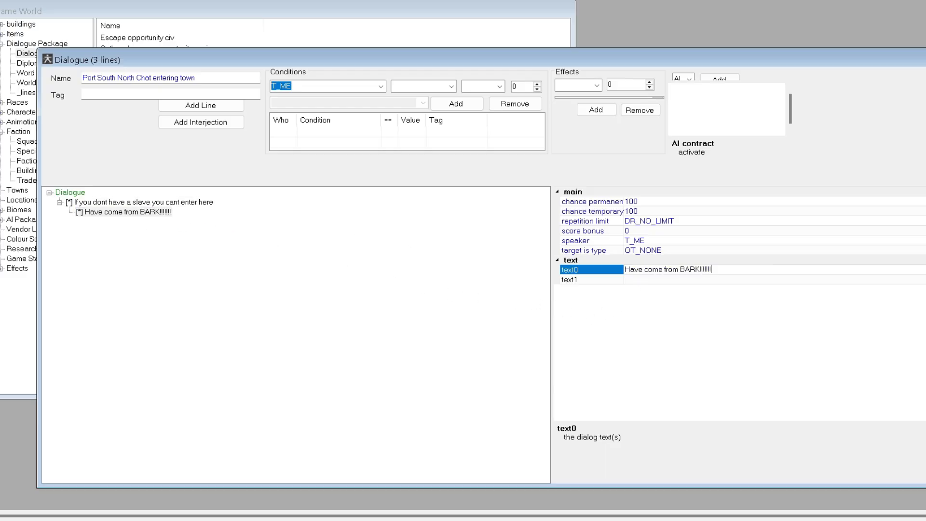
drag(712, 269, 620, 268)
text(No strays No one may eneterter)
key(Return)
Step: Add a new line beneath "No strays No one may enter" and set its speaker to T_TARGET
click(130, 214)
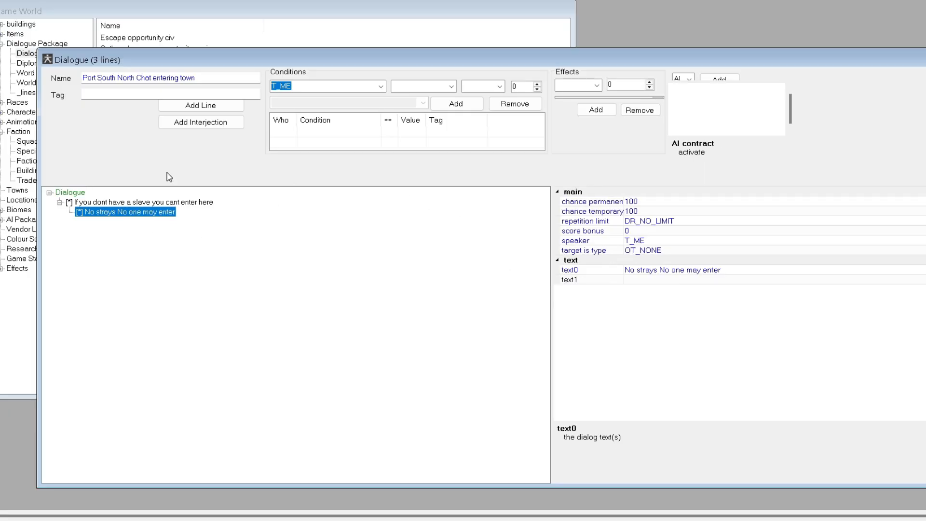
click(178, 106)
click(127, 202)
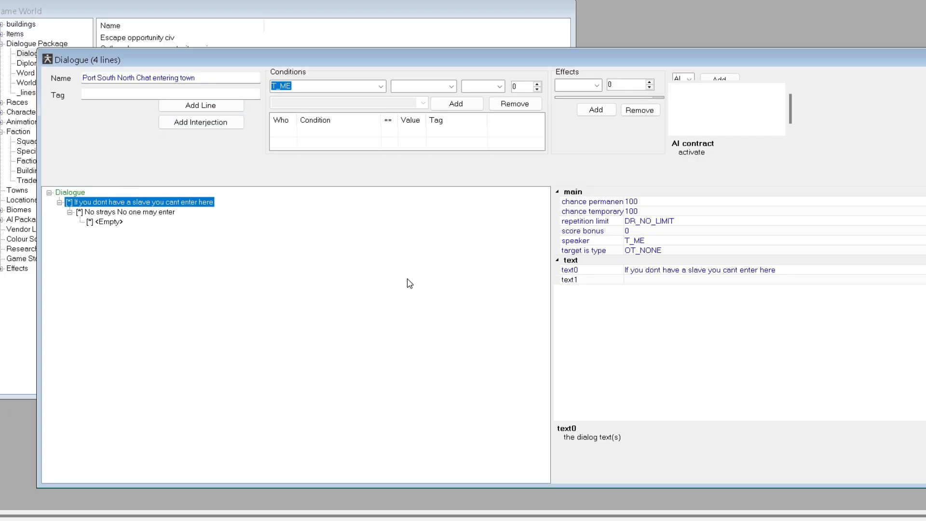
click(175, 212)
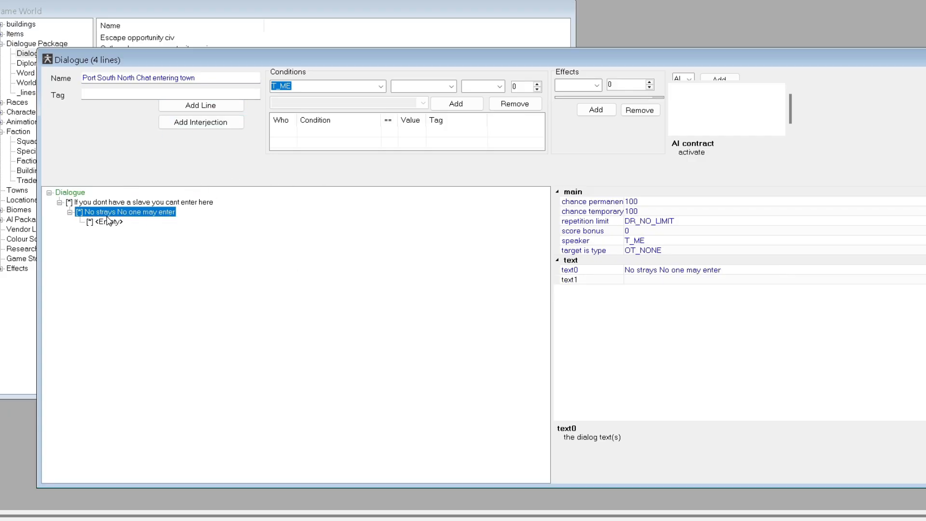
click(107, 222)
double_click(646, 240)
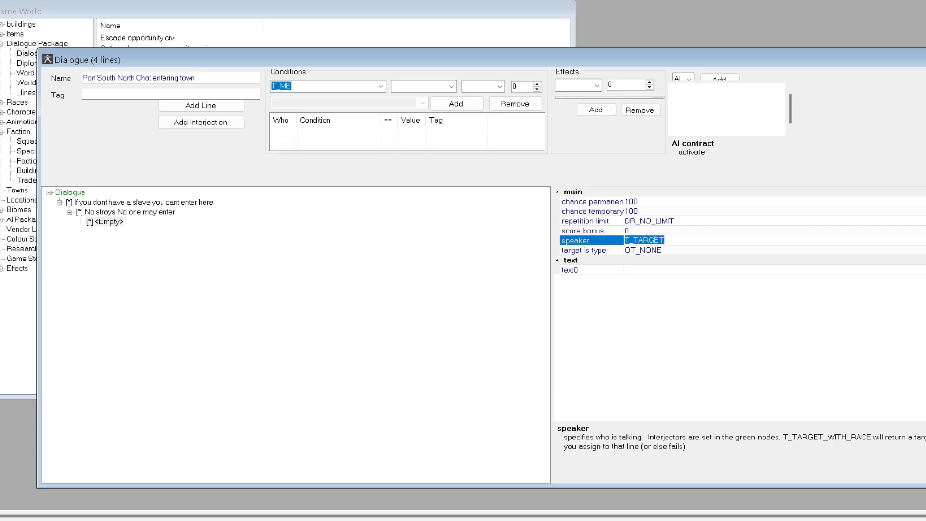
Step: Set the new T_TARGET line's text to "Come let me in just this once"
click(648, 271)
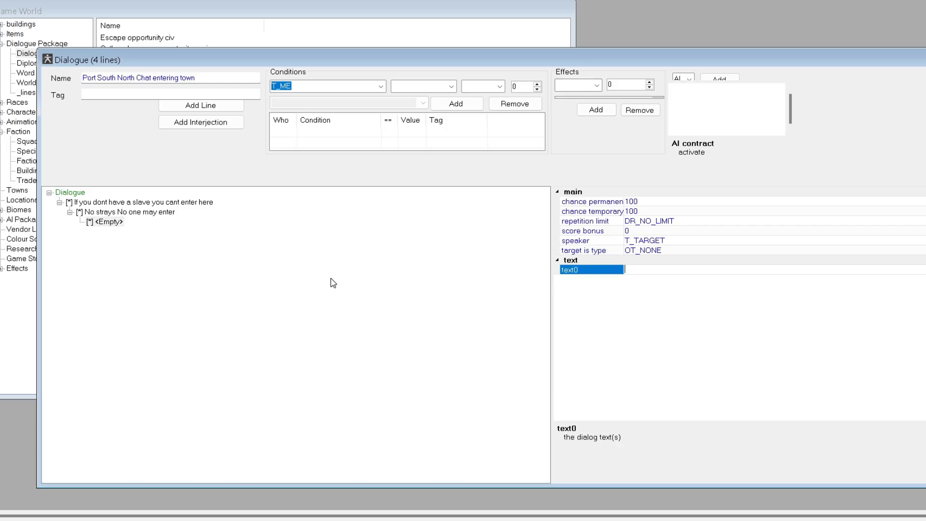
text(Com)
text(e let me )
text(jsut th)
text( this once)
click(667, 269)
text(in)
click(77, 191)
Step: Add a reply beneath "Come let me in just this once" reading "Ok bring somebody next time or you will end up in a cage"
click(99, 221)
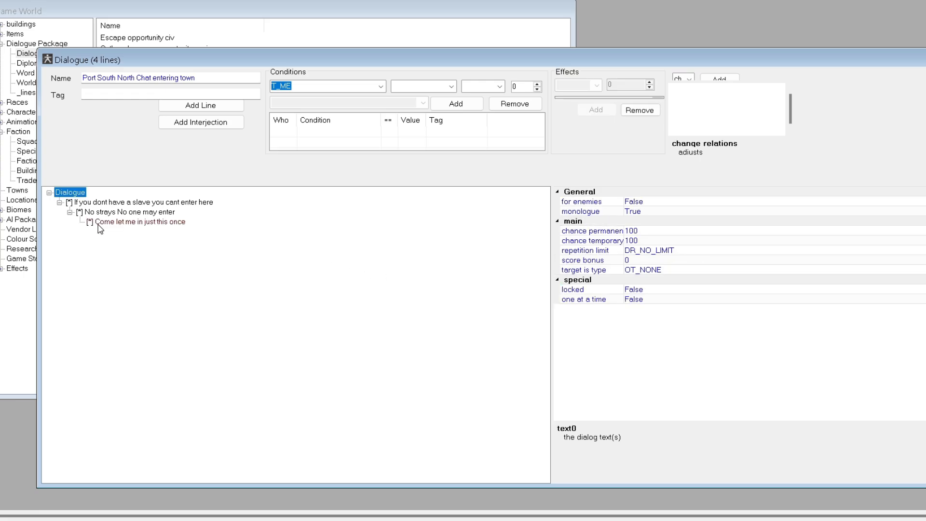
click(198, 105)
click(658, 270)
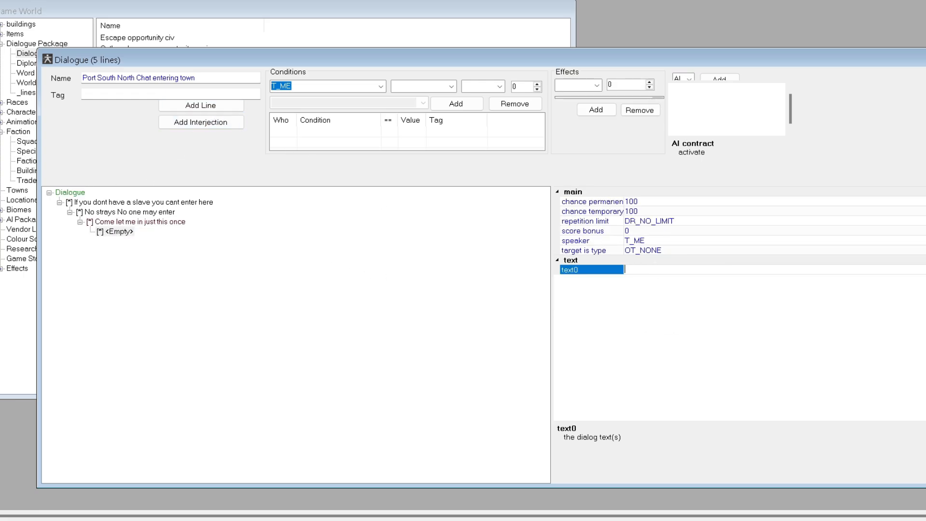
text(O k)
key(BackSpace)
key(BackSpace)
key(BackSpace)
text(k bring somebody next time or you will end up in a g)
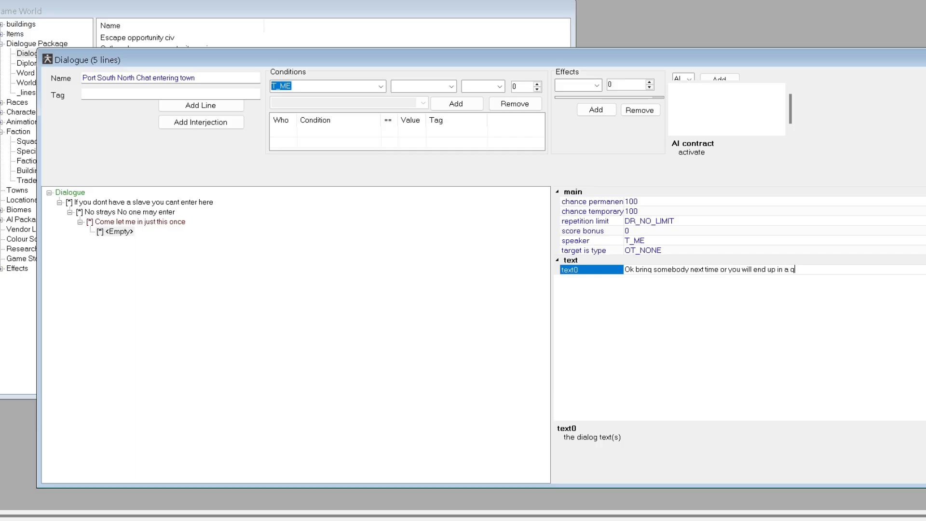
text(a)
key(BackSpace)
key(BackSpace)
text(cage)
click(157, 235)
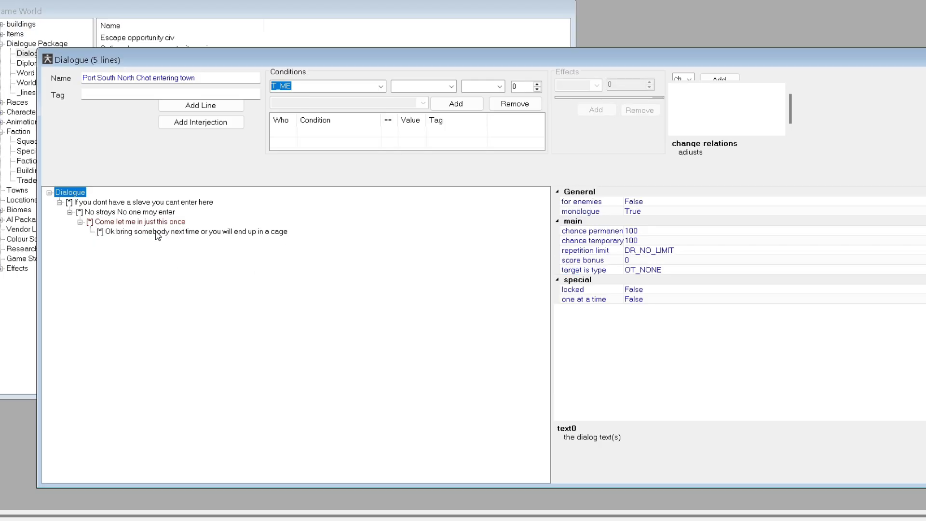
Step: Add a line beneath the cage threat with speaker T_TARGET and text "GGUULLPPP", and close the dialogue
click(157, 235)
click(200, 105)
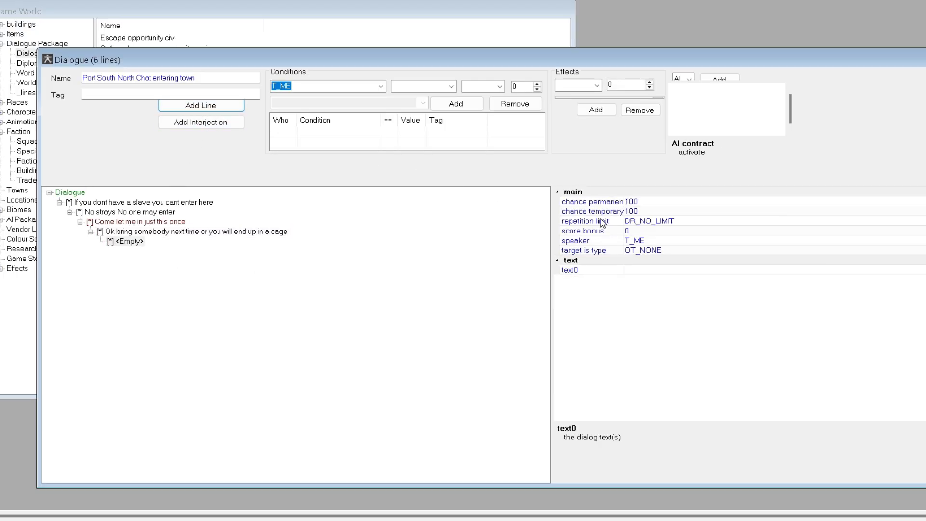
double_click(647, 240)
click(658, 270)
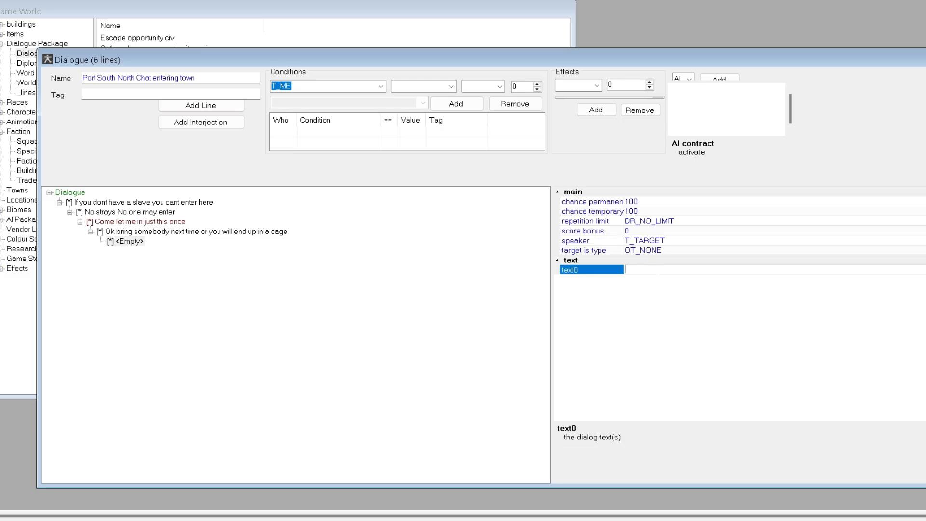
text(GGUULLPPP)
click(425, 332)
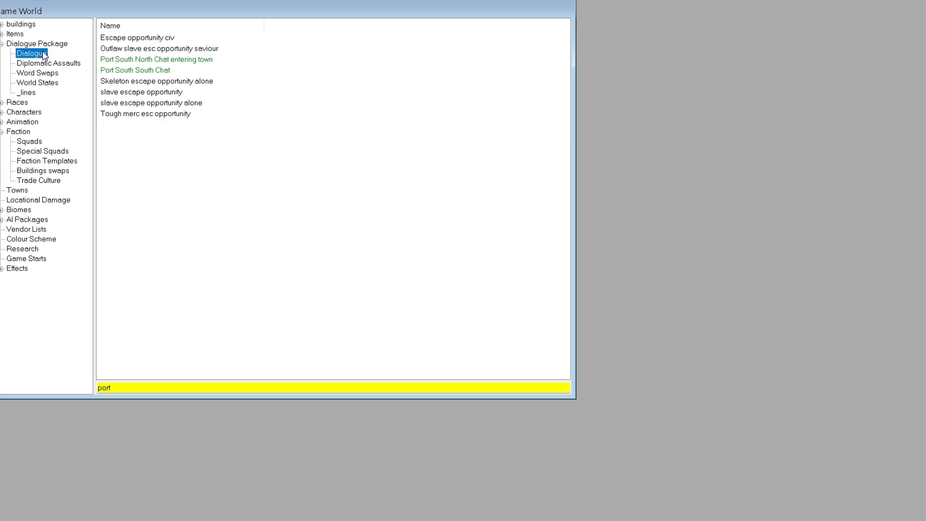
Step: Open the Port South North Chat dialogue package and widen its window to show full event names
click(44, 43)
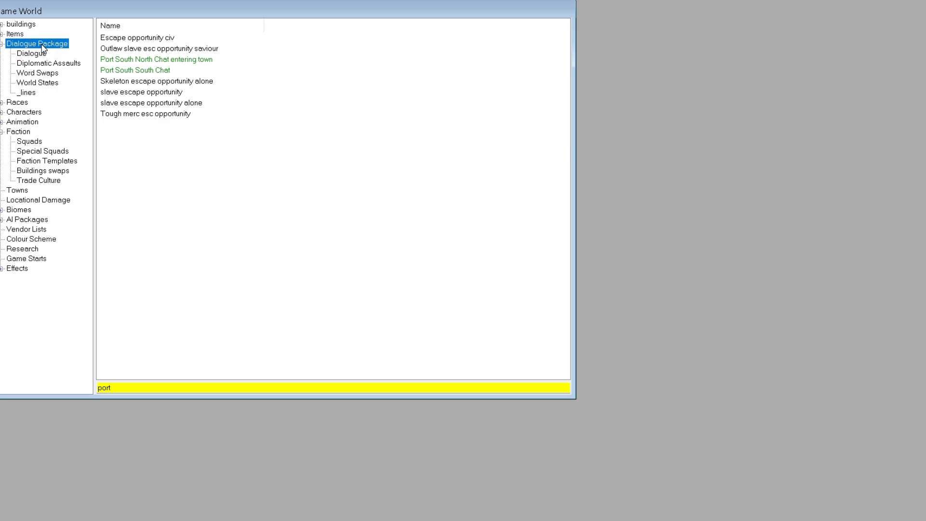
double_click(125, 39)
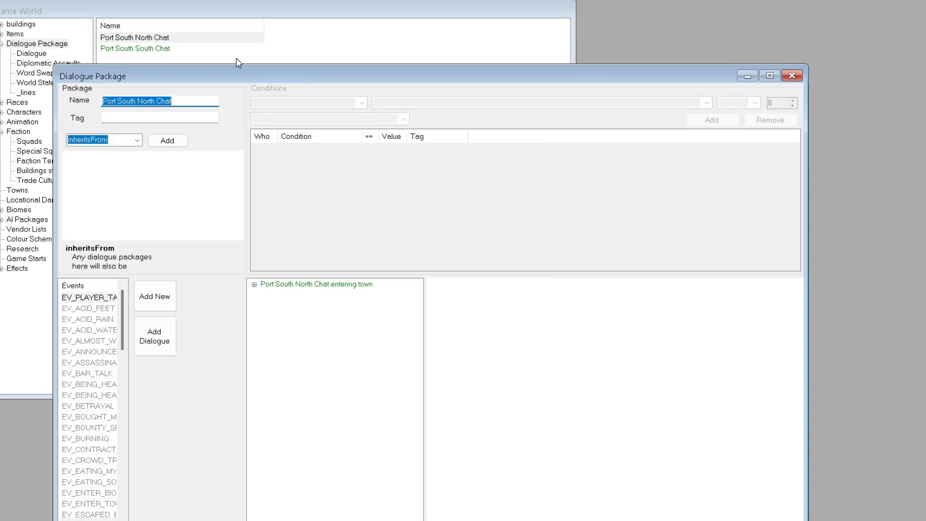
drag(226, 73, 245, 18)
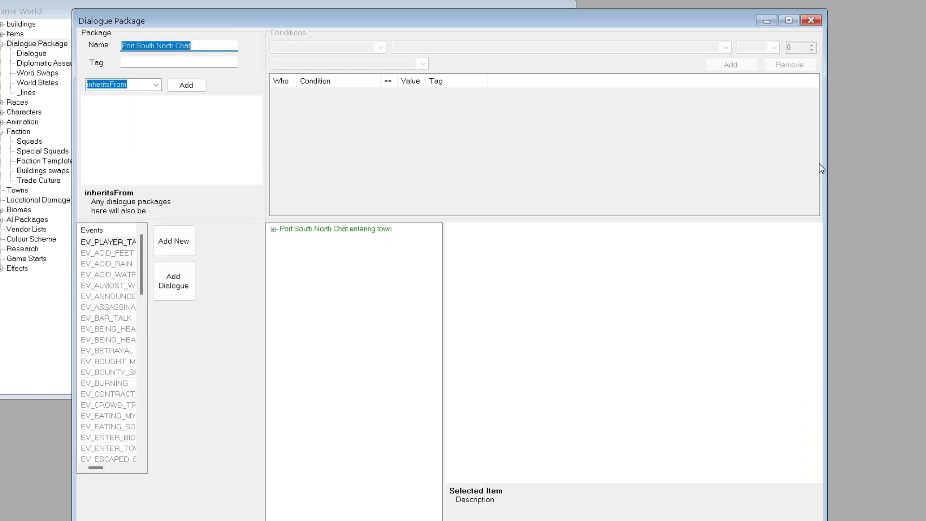
drag(820, 168, 923, 169)
Step: Attach the Port South North Chat entering town dialogue to the package's EV_I_SEE_NEUTRAL_SQUAD event
scroll(106, 322, down, 2)
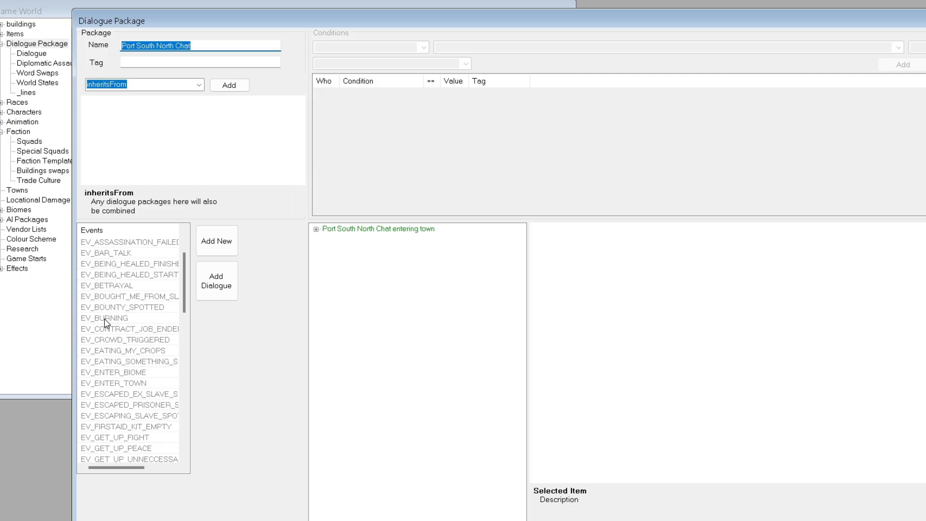
scroll(106, 322, down, 6)
click(120, 376)
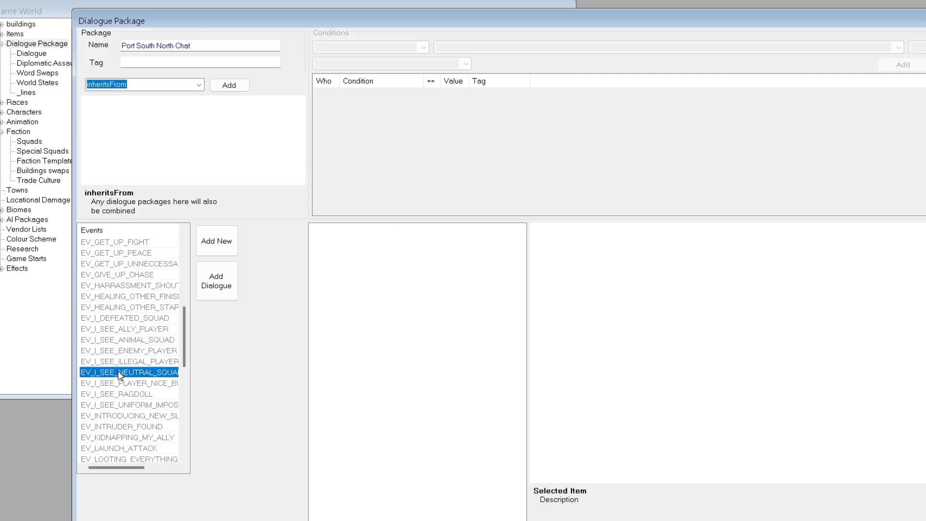
click(223, 289)
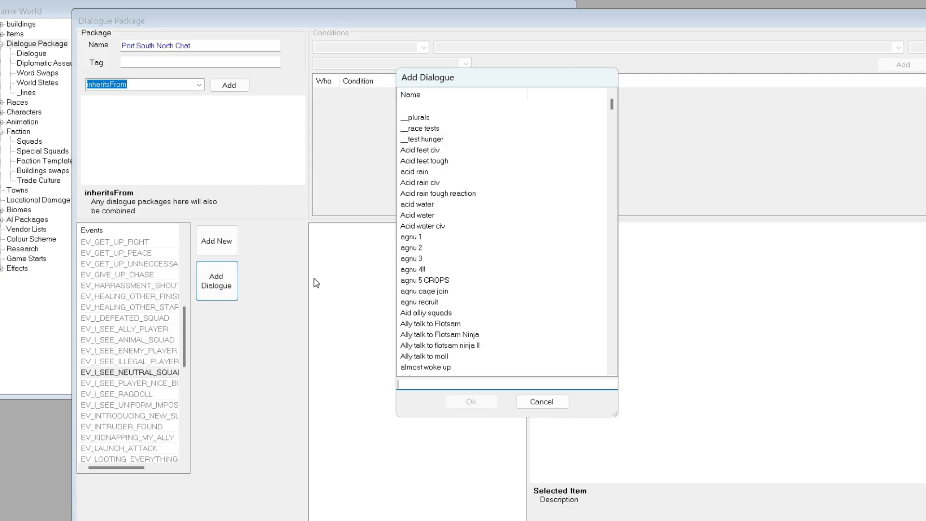
text(port)
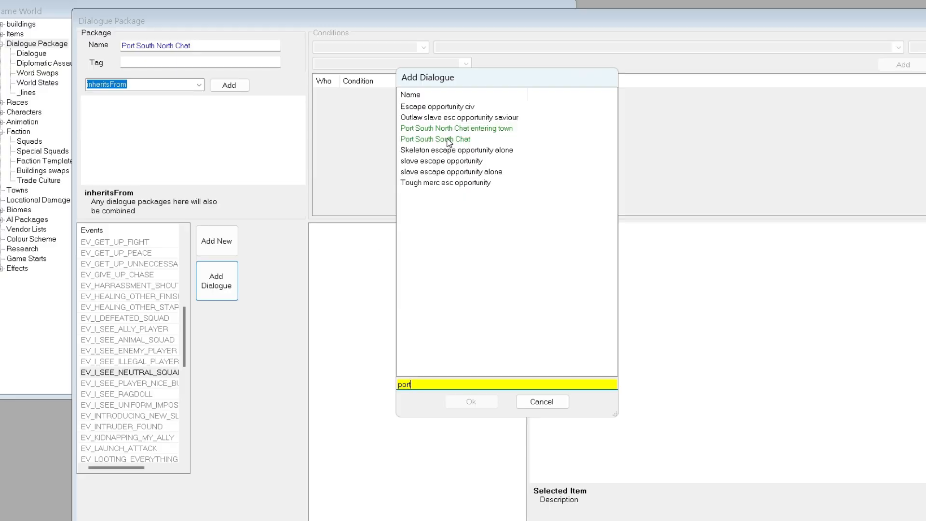
double_click(448, 130)
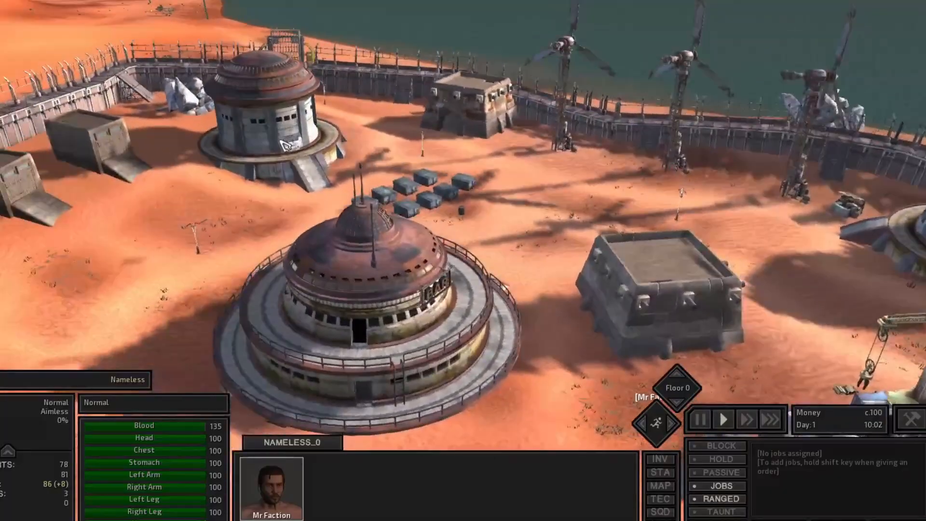
Step: Switch to Kenshi, follow the character to the ground outside the guarded town gate, and run the game at the fastest speed
key(q)
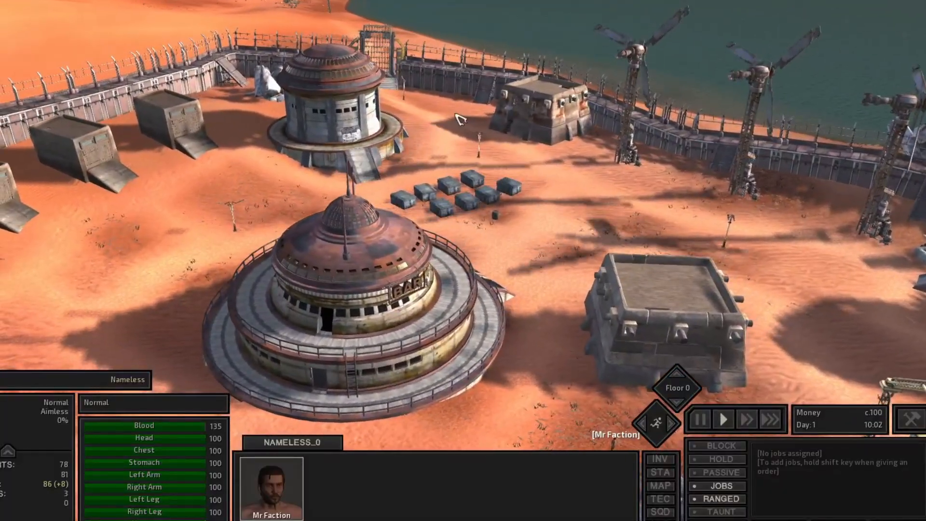
key(w)
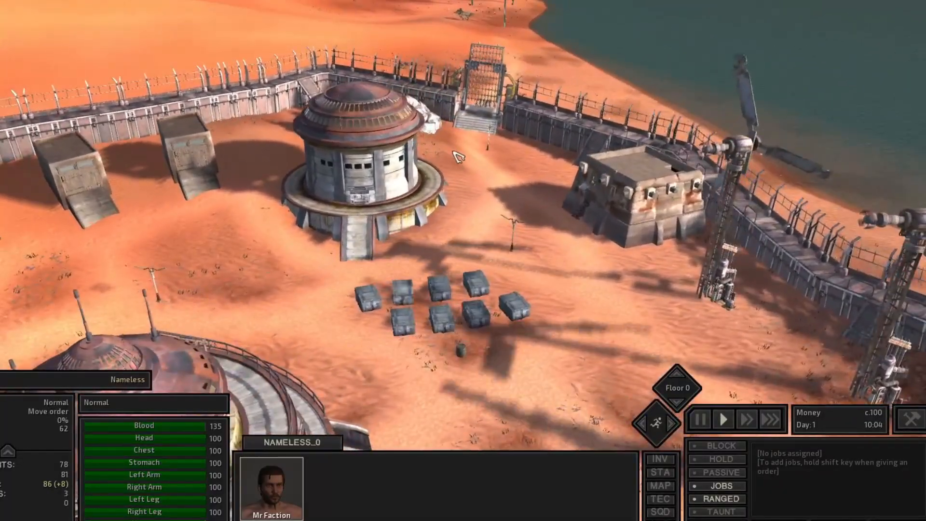
scroll(461, 154, up, 3)
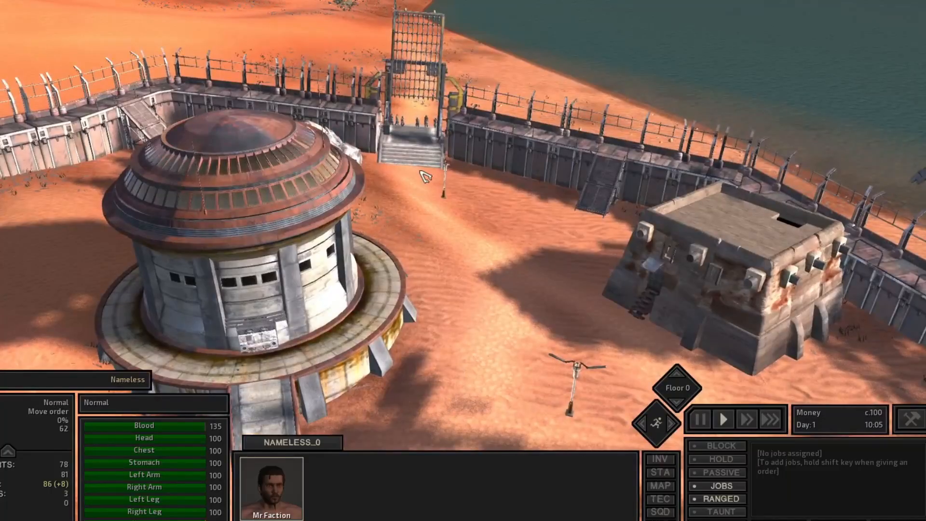
key(w)
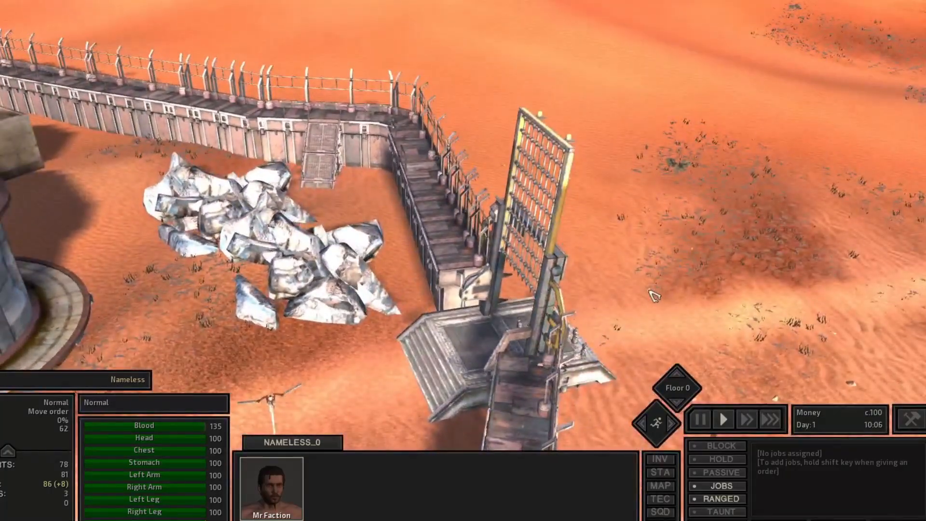
middle_drag(654, 295, 498, 233)
key(F4)
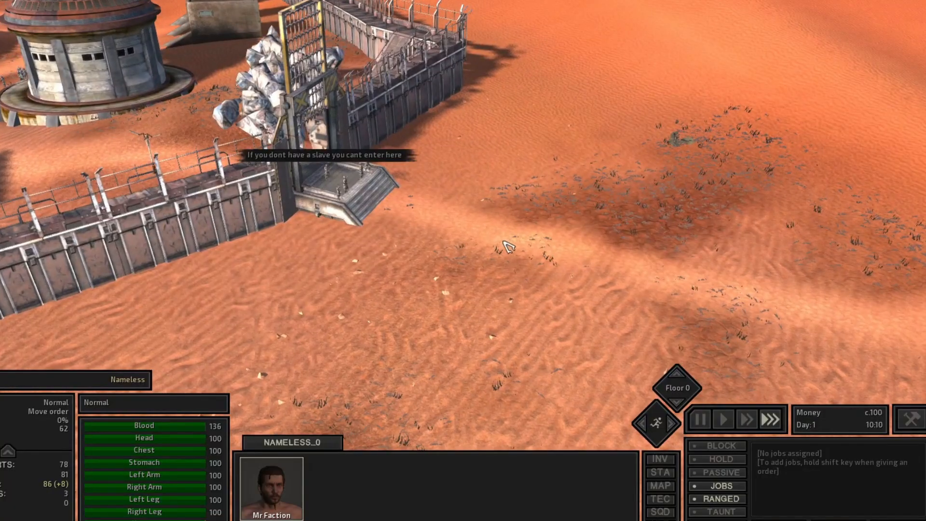
Step: Return the game to normal speed and send the character toward the foot of the gate steps
key(F2)
middle_drag(568, 268, 526, 267)
scroll(525, 267, up, 3)
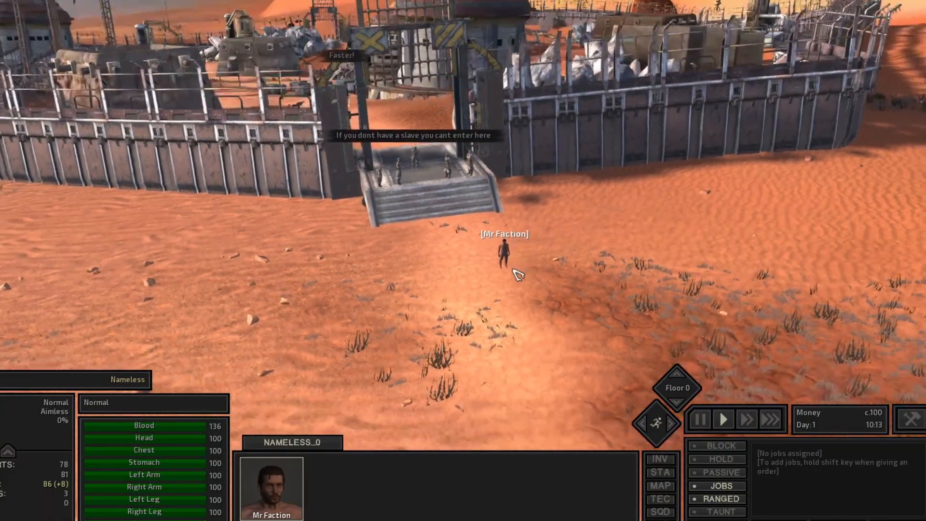
scroll(518, 274, up, 3)
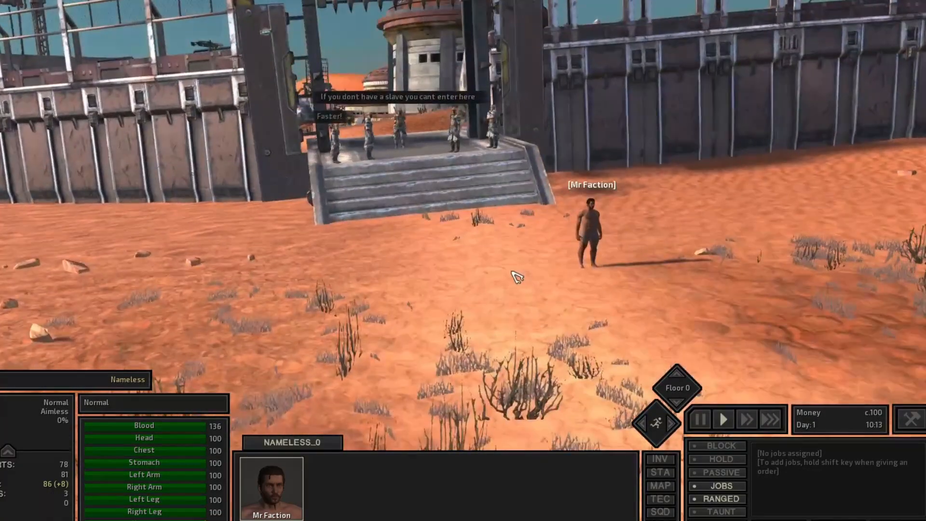
middle_drag(518, 277, 512, 276)
right_click(386, 262)
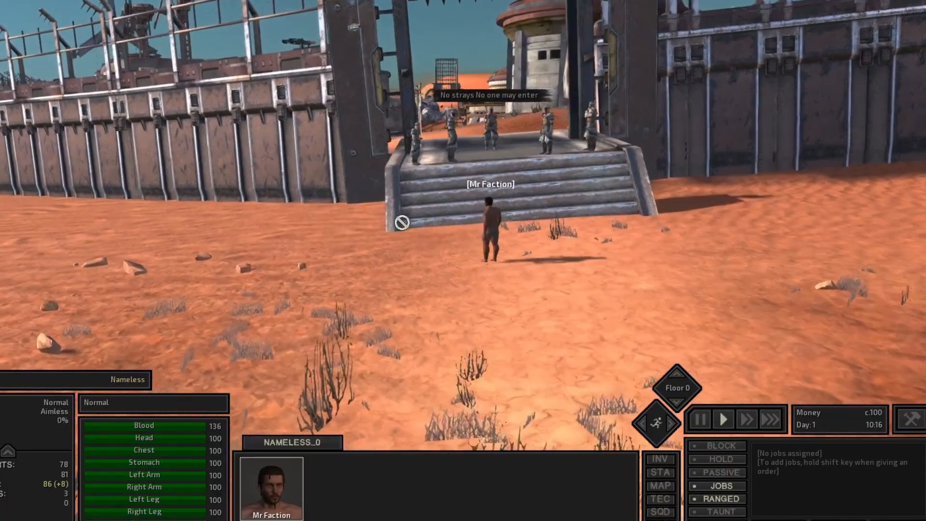
Step: Examine the spoken lines exchanged between the gate guards and the character at the steps
middle_drag(402, 222, 363, 224)
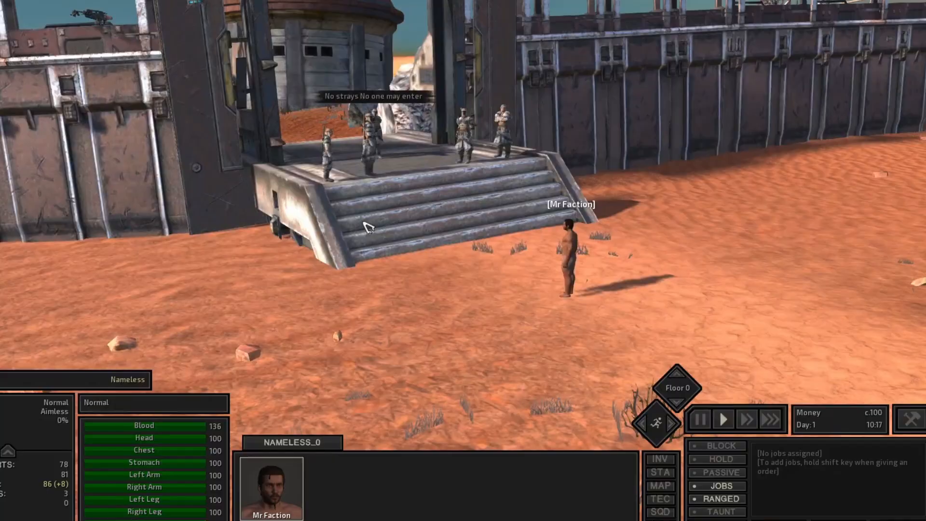
scroll(368, 227, up, 3)
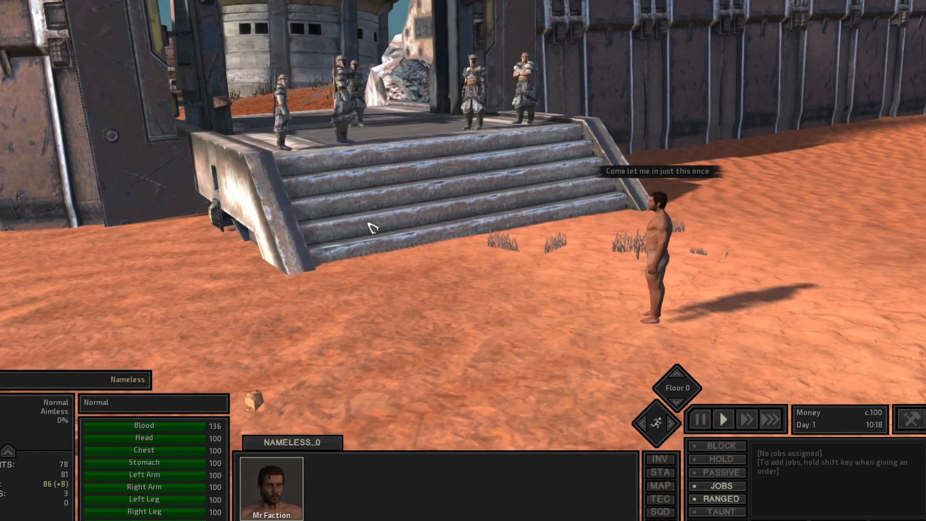
scroll(373, 227, down, 3)
middle_drag(368, 225, 424, 223)
scroll(425, 226, up, 3)
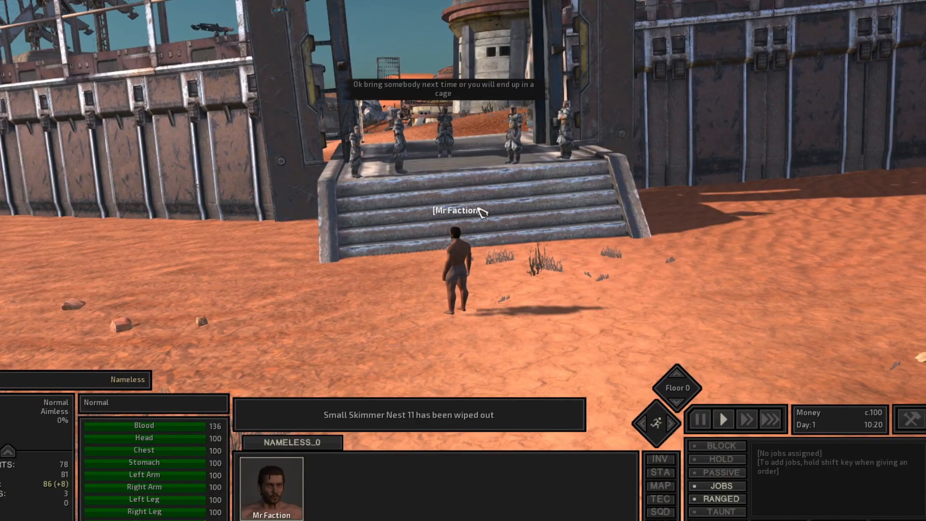
Step: Move the character up the steps past the guards, then back onto the gate platform to check the final dialogue line
right_click(499, 190)
scroll(492, 183, up, 3)
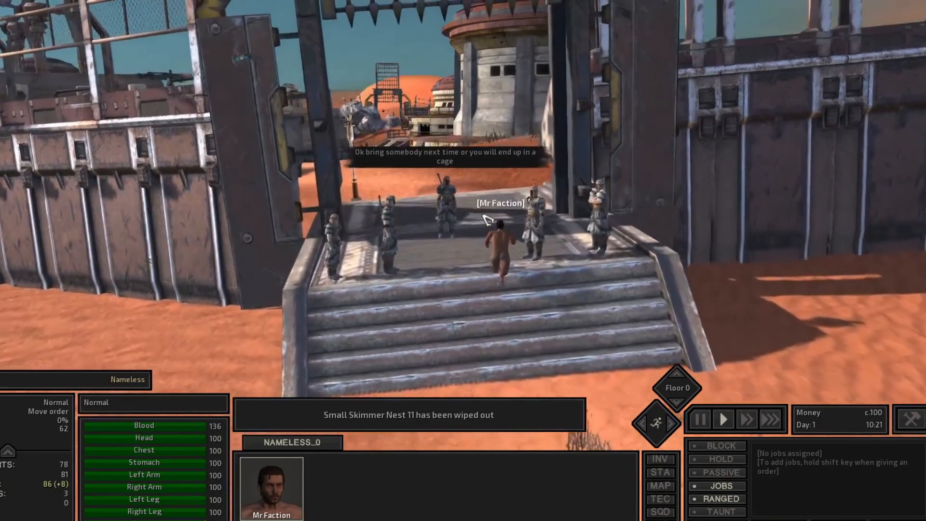
right_click(408, 222)
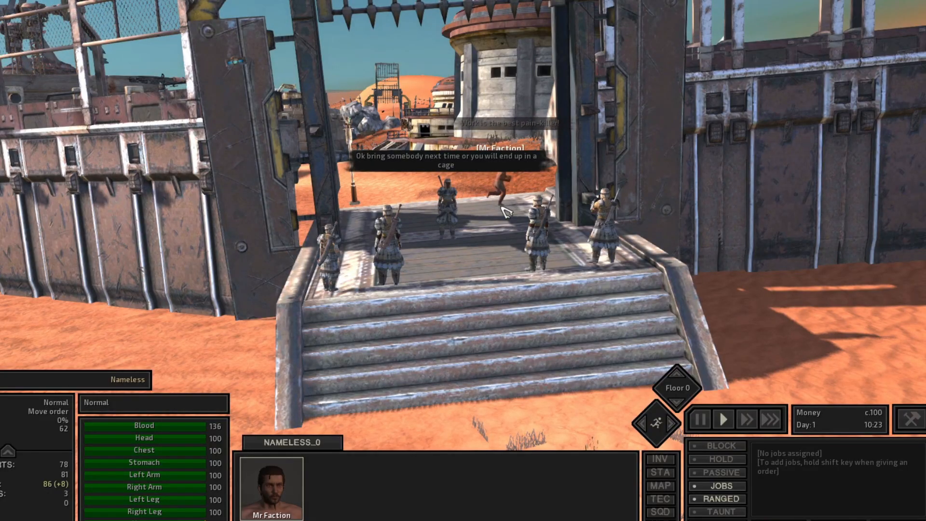
right_click(467, 275)
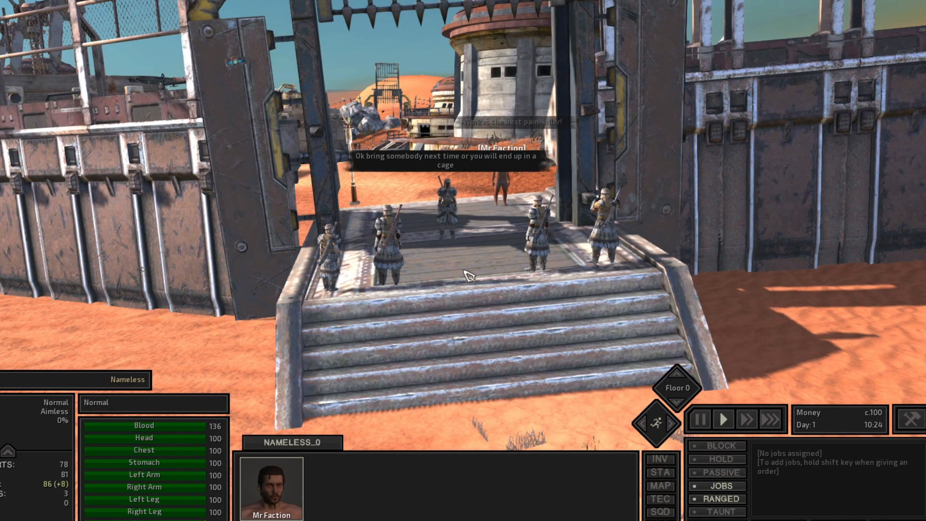
scroll(467, 274, up, 3)
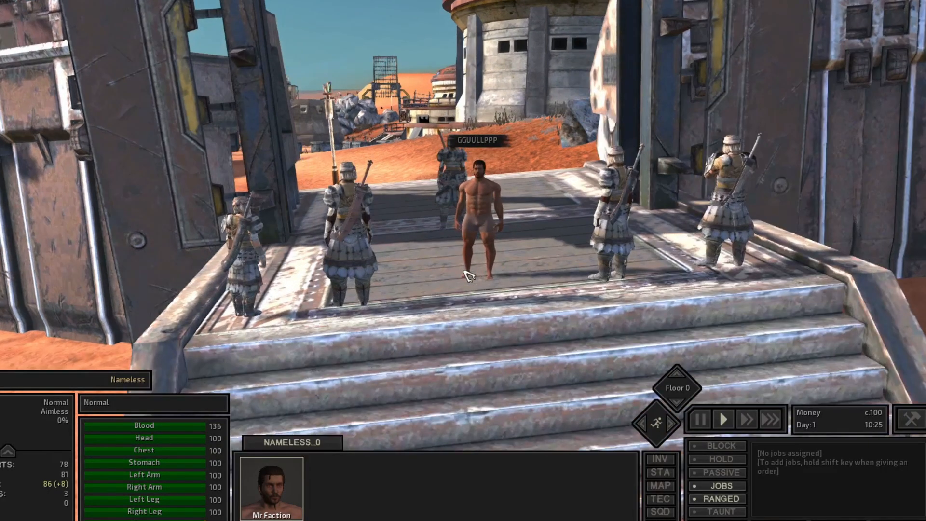
Step: Talk to the Slaver Heavy Gate Guard standing in the gateway to test the dialogue again
right_click(444, 155)
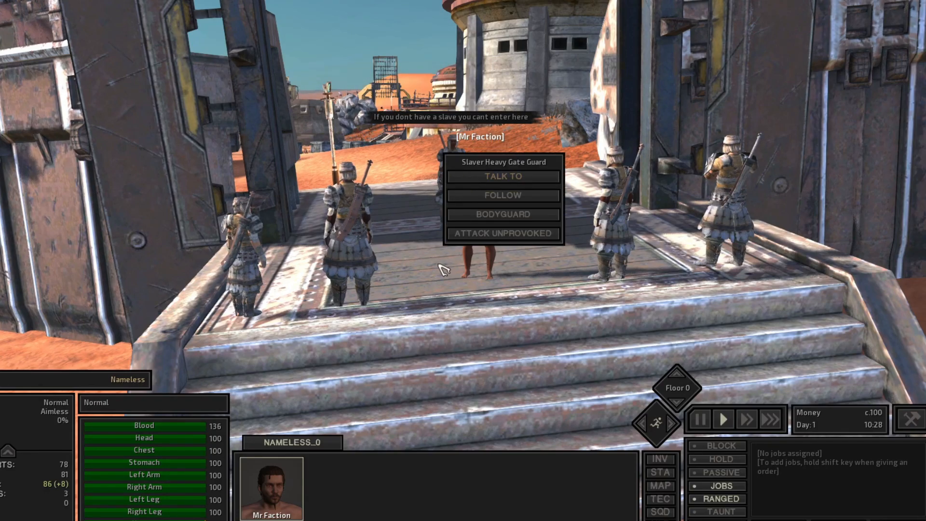
click(468, 178)
scroll(478, 193, down, 3)
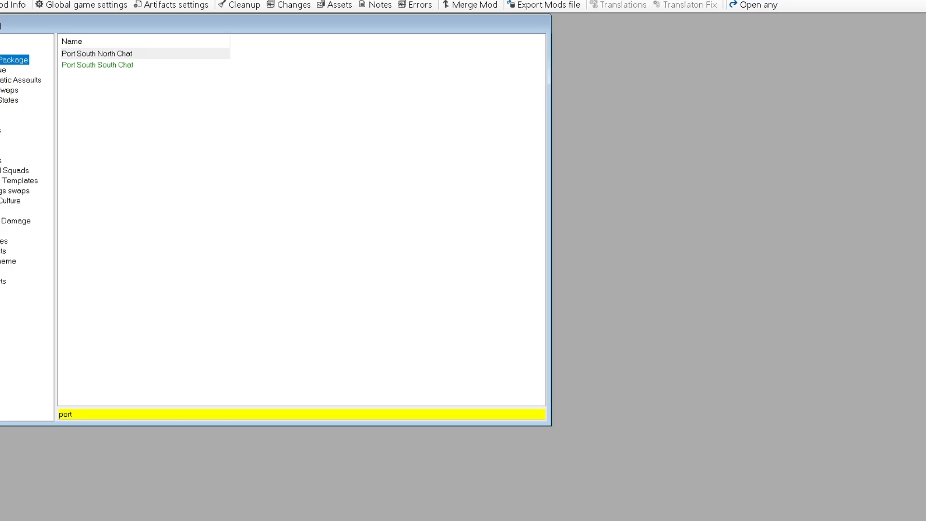
Step: In the mod editor, open the Port South North Chat entering town dialogue and set its overall repetition limit to DR_ONCE_ONLY
click(3, 70)
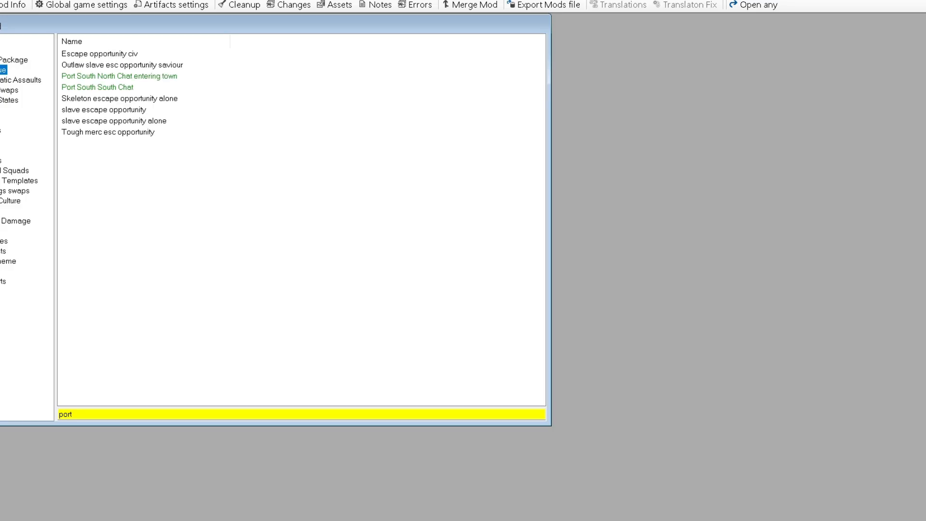
double_click(91, 76)
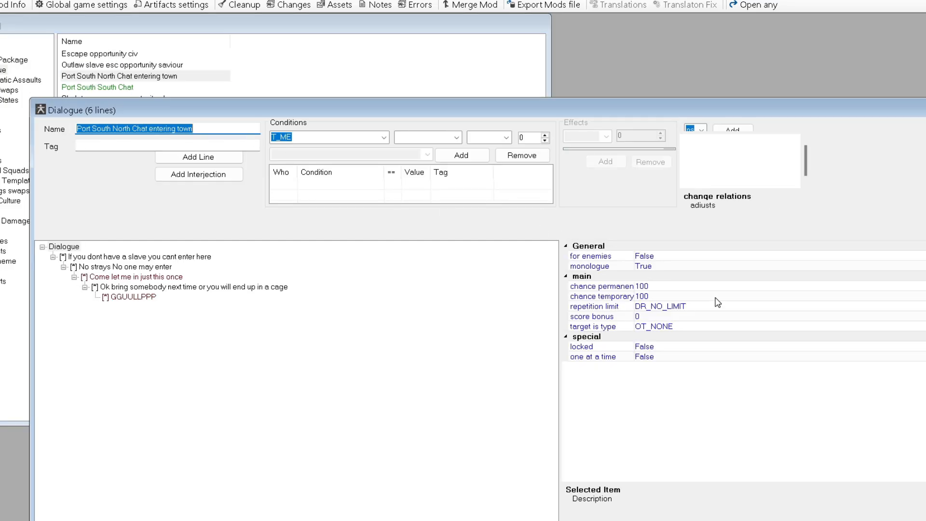
click(680, 307)
double_click(681, 306)
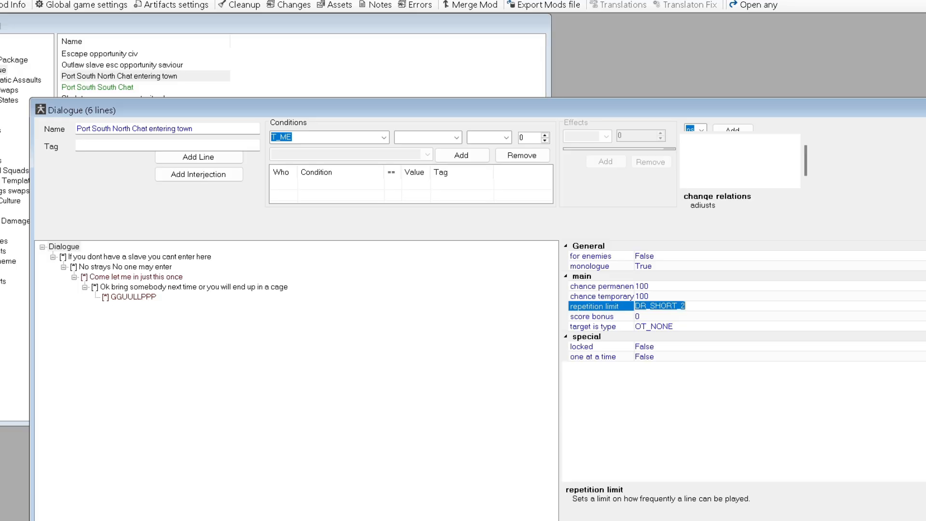
drag(658, 111, 548, 73)
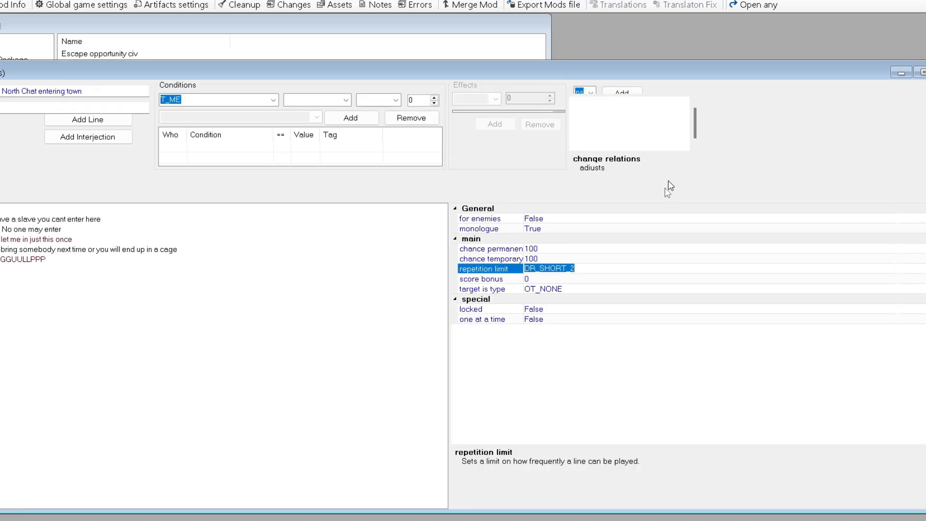
double_click(585, 268)
double_click(585, 268)
double_click(585, 269)
double_click(585, 268)
Step: Set the line "If you dont have a slave you cant enter here" to DR_ONCE_ONLY repetition and check the replies beneath it
click(50, 219)
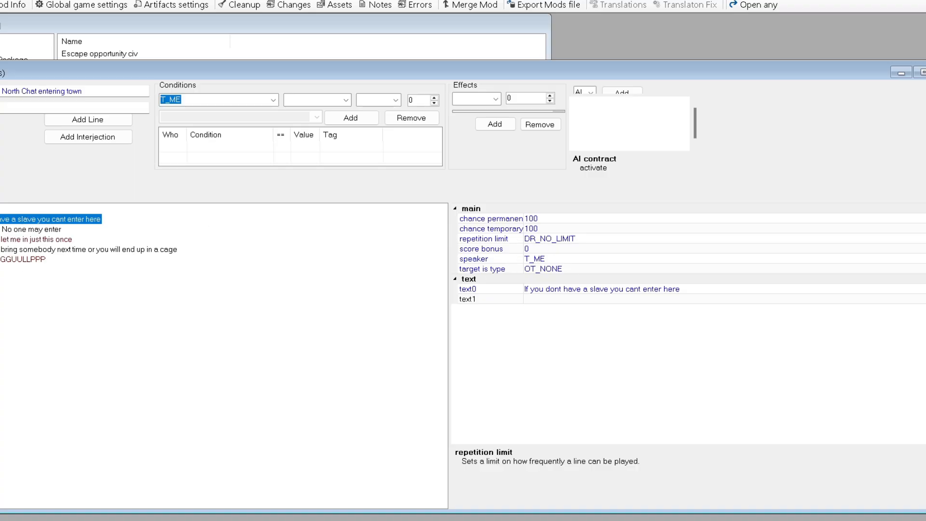
double_click(550, 238)
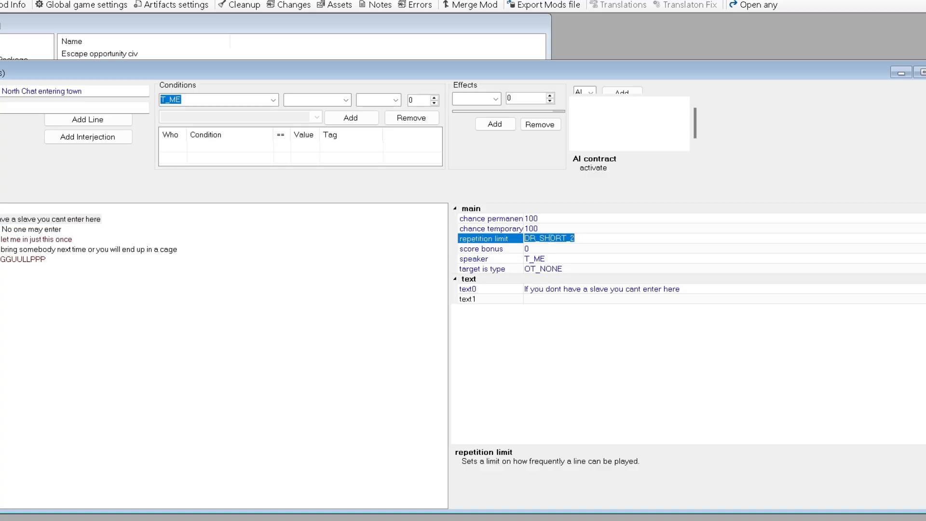
double_click(550, 239)
double_click(550, 238)
double_click(550, 238)
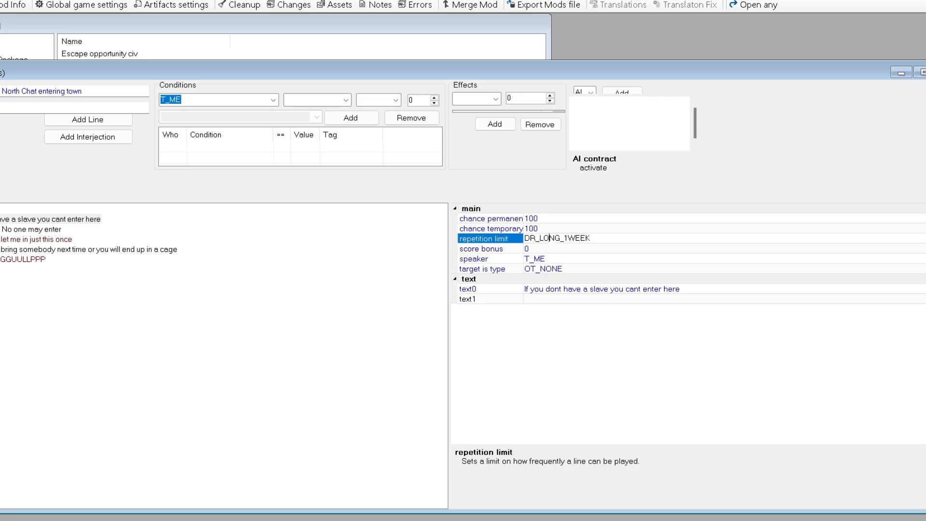
double_click(551, 238)
double_click(551, 239)
click(348, 249)
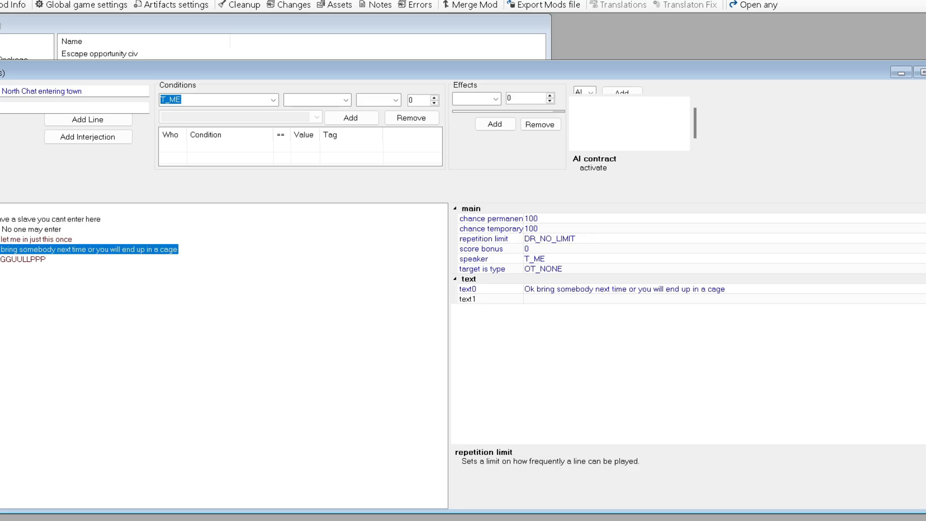
click(31, 229)
click(36, 239)
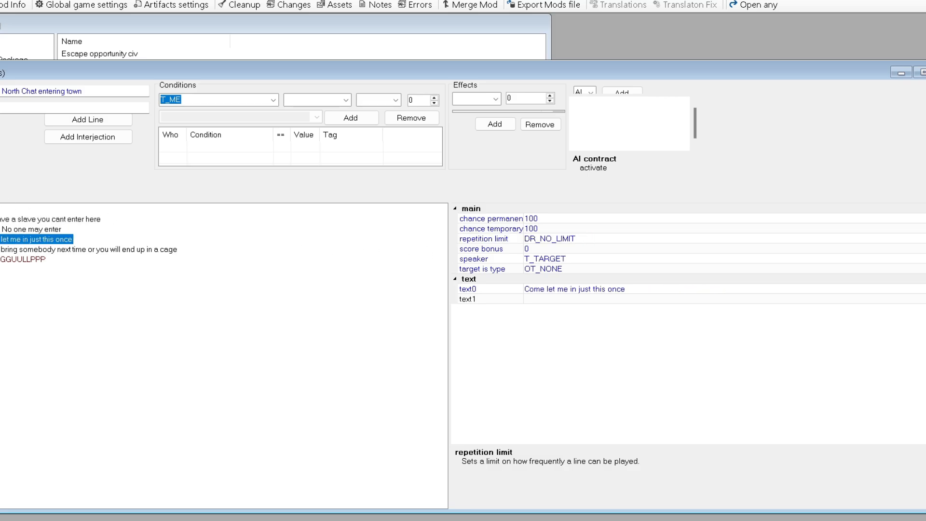
click(3, 250)
Step: Set the root Dialogue entry's repetition limit to DR_NO_LIMIT and check the limits on the last and first lines
click(2, 265)
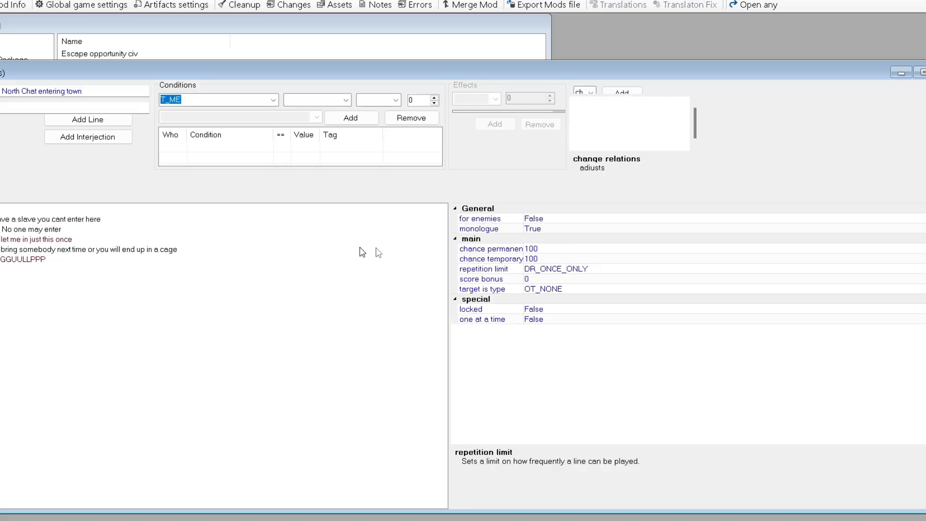
double_click(562, 268)
double_click(562, 268)
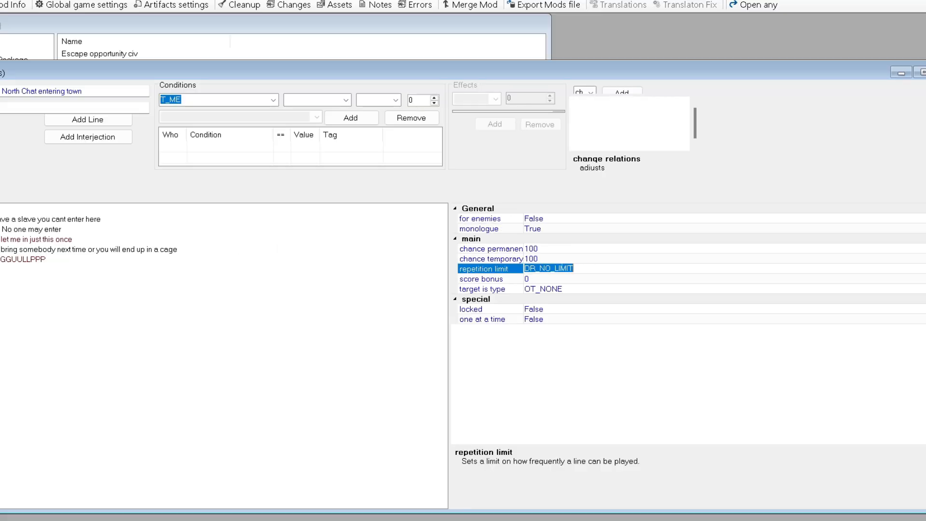
double_click(562, 268)
double_click(562, 268)
double_click(562, 268)
click(921, 268)
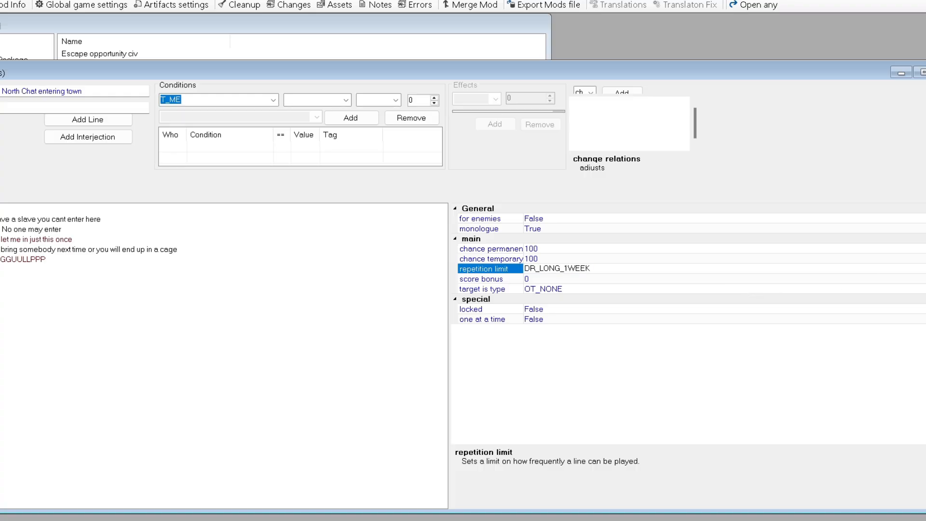
click(542, 277)
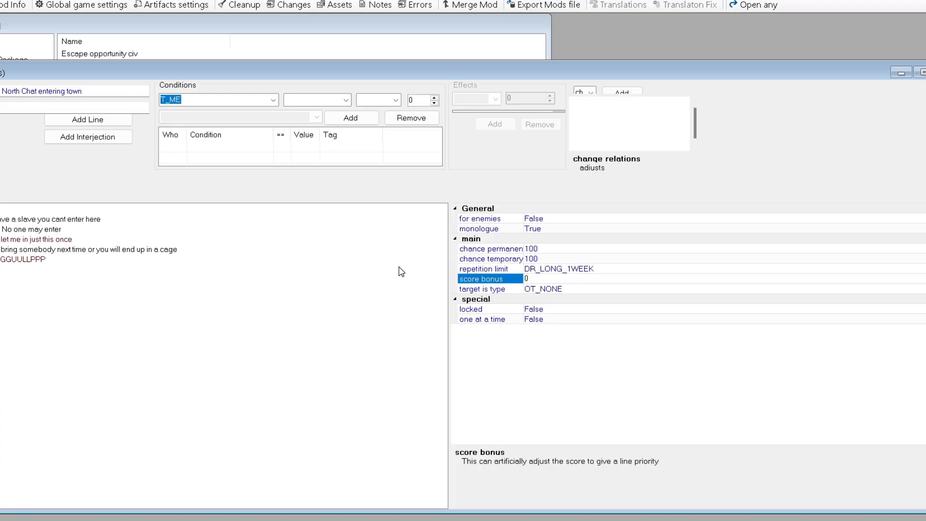
click(604, 269)
click(921, 269)
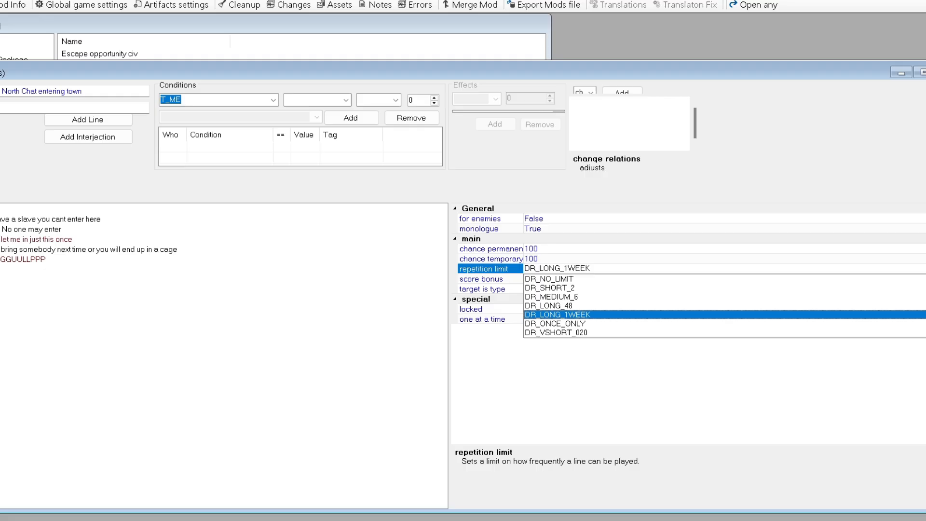
click(569, 279)
click(217, 260)
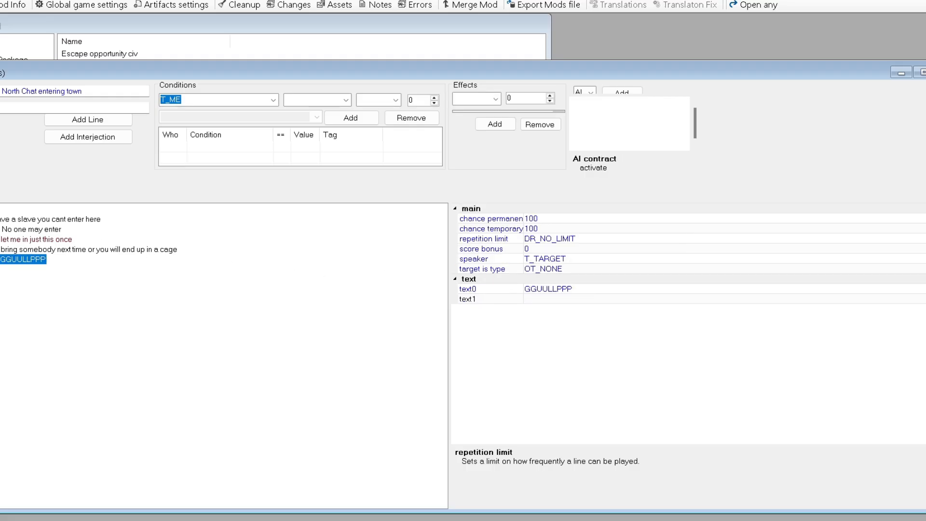
click(217, 289)
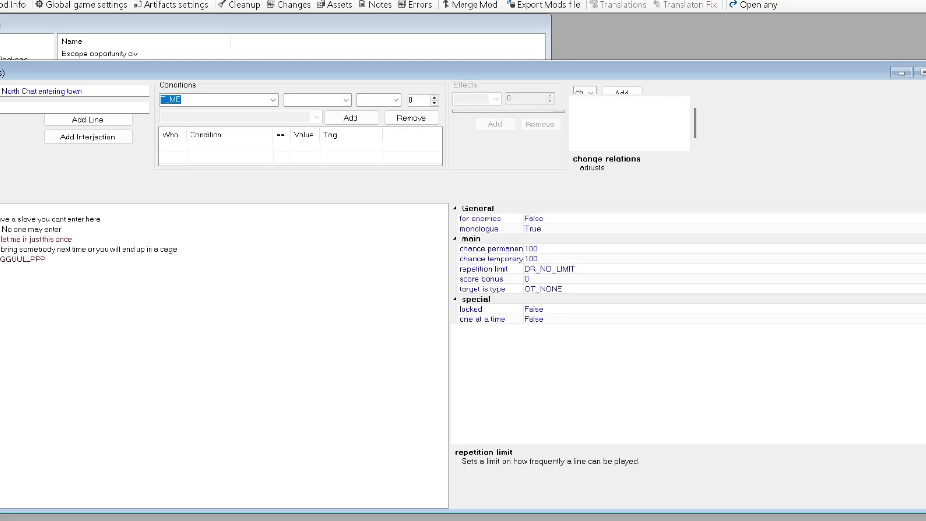
click(50, 219)
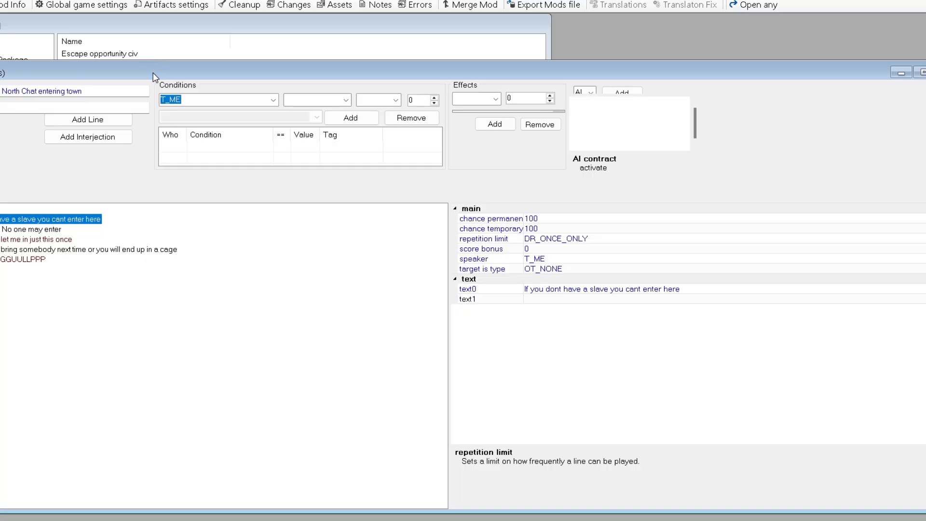
Step: Add a second line reading "testing the voice" directly under the root Dialogue entry, with its repetition limit set to DR_SHORT_2
drag(154, 77, 281, 77)
click(69, 220)
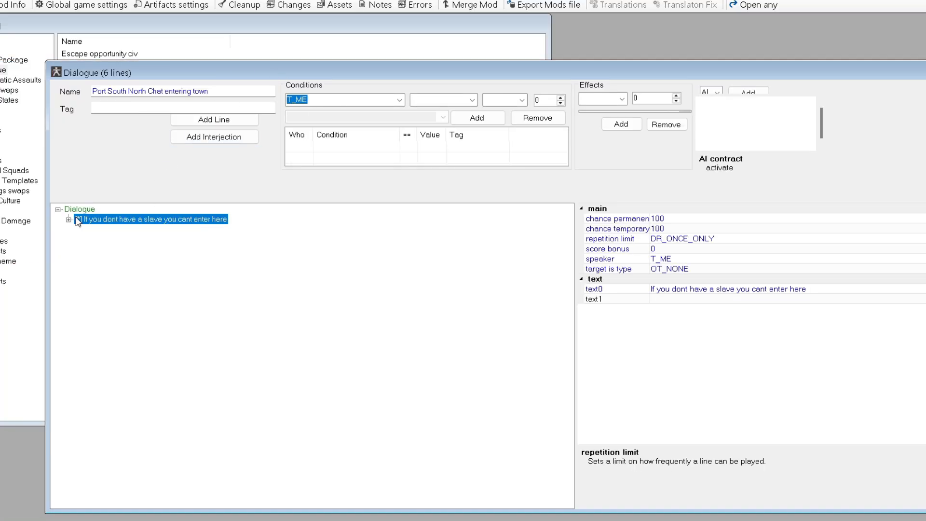
click(82, 210)
click(214, 120)
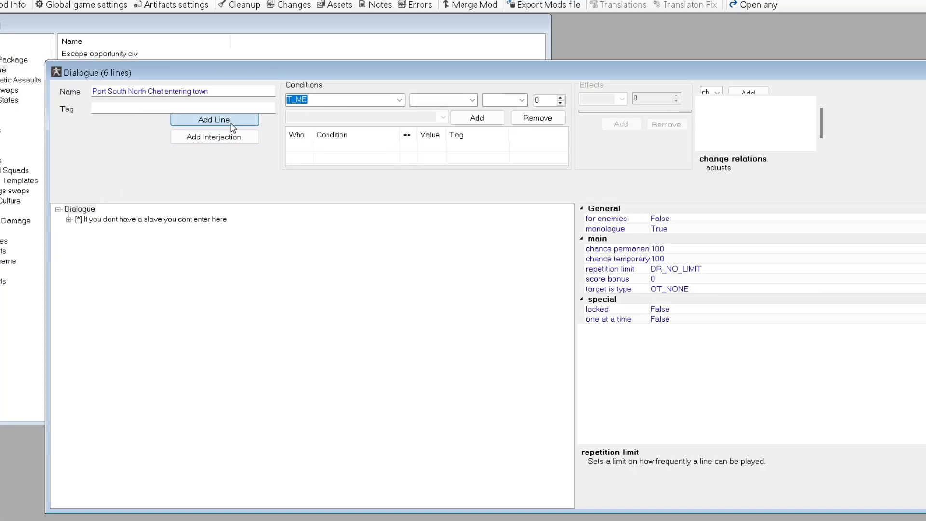
click(678, 288)
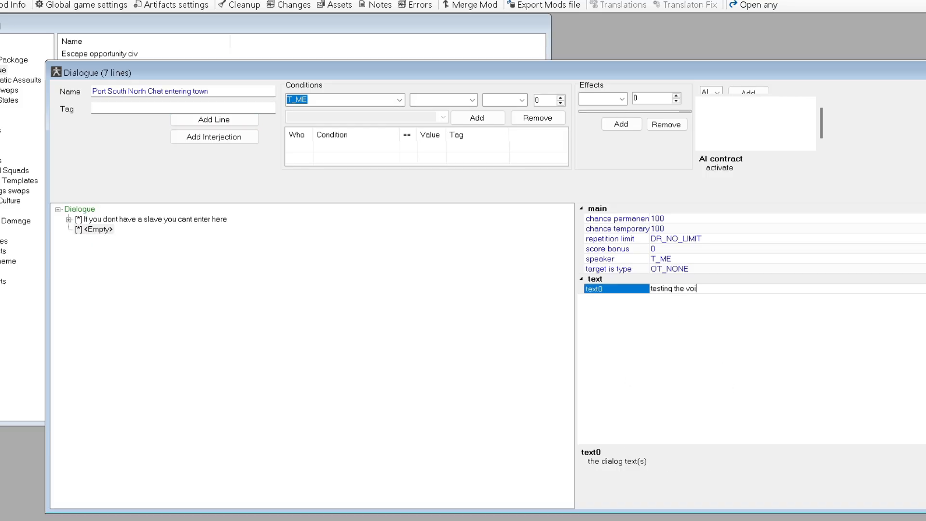
click(666, 239)
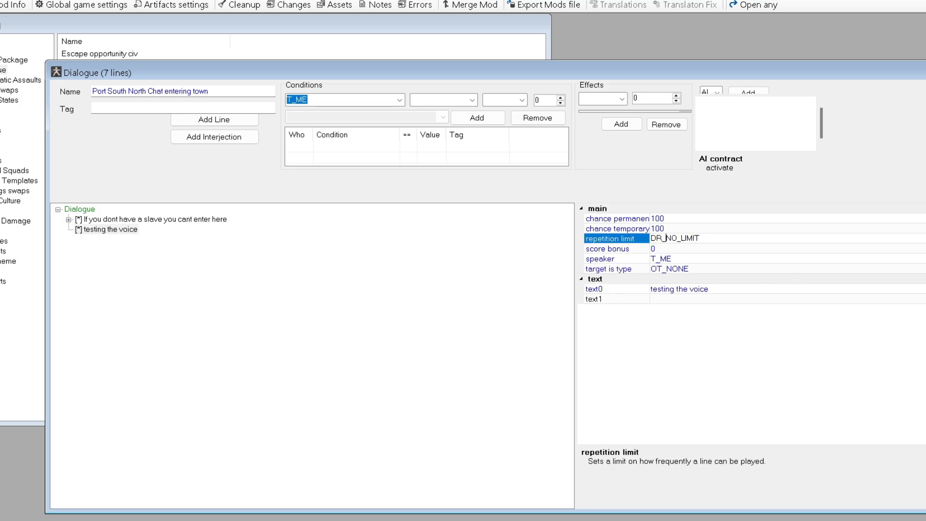
double_click(672, 238)
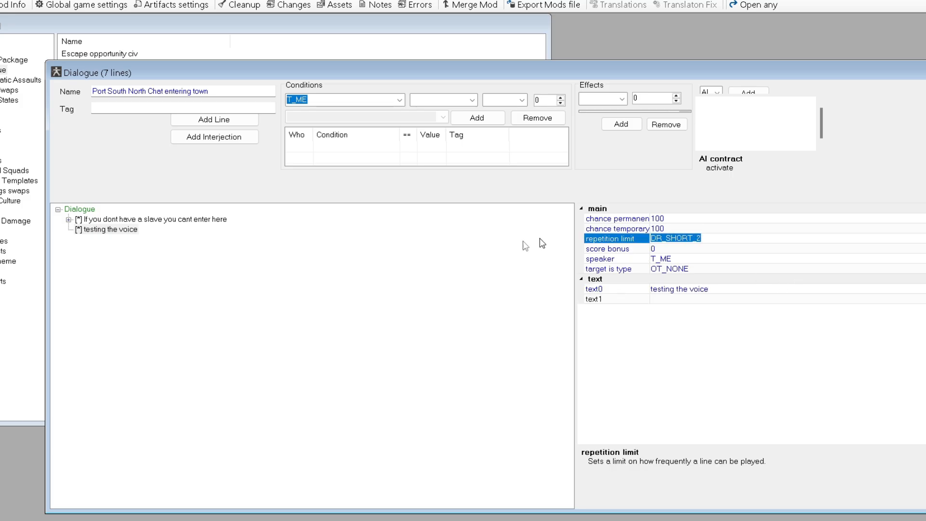
Step: Compare the properties of the "If you dont have a slave you cant enter here" and "testing the voice" lines
click(175, 252)
click(148, 222)
click(122, 230)
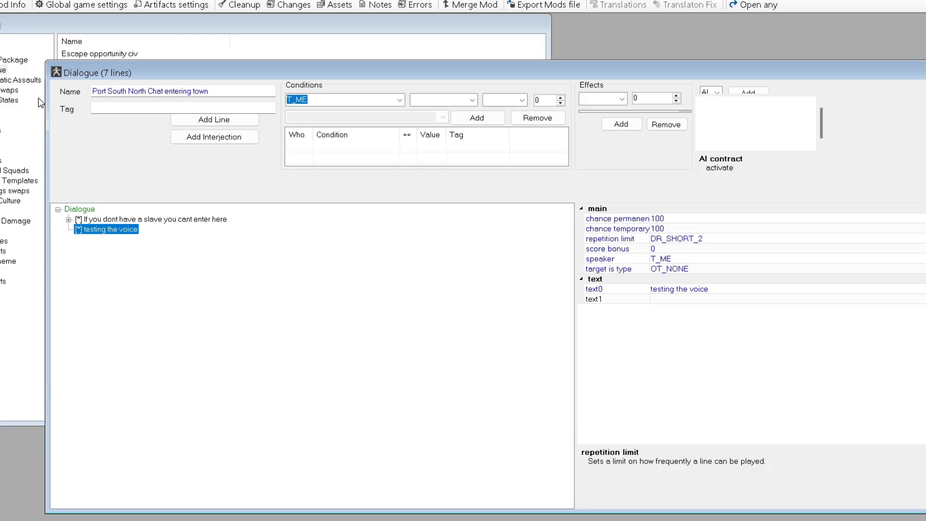
click(103, 220)
click(104, 228)
click(103, 220)
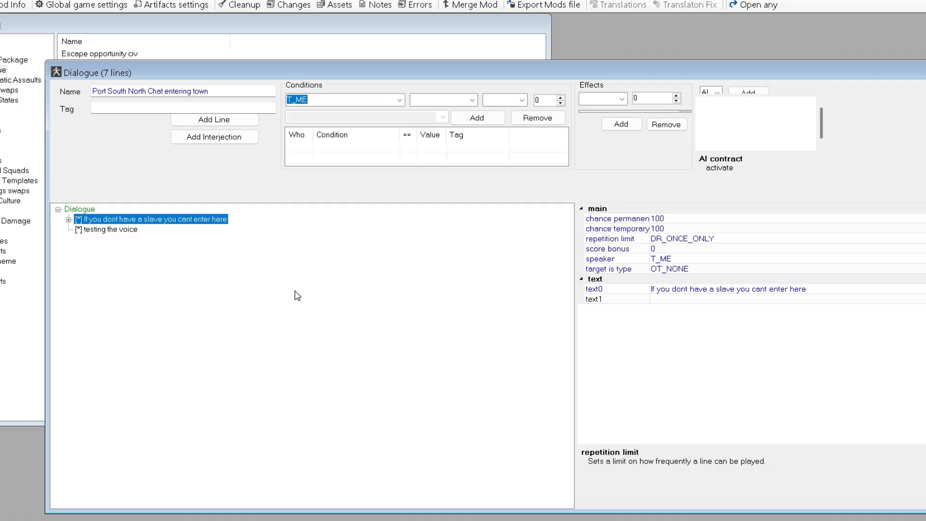
click(129, 231)
click(129, 220)
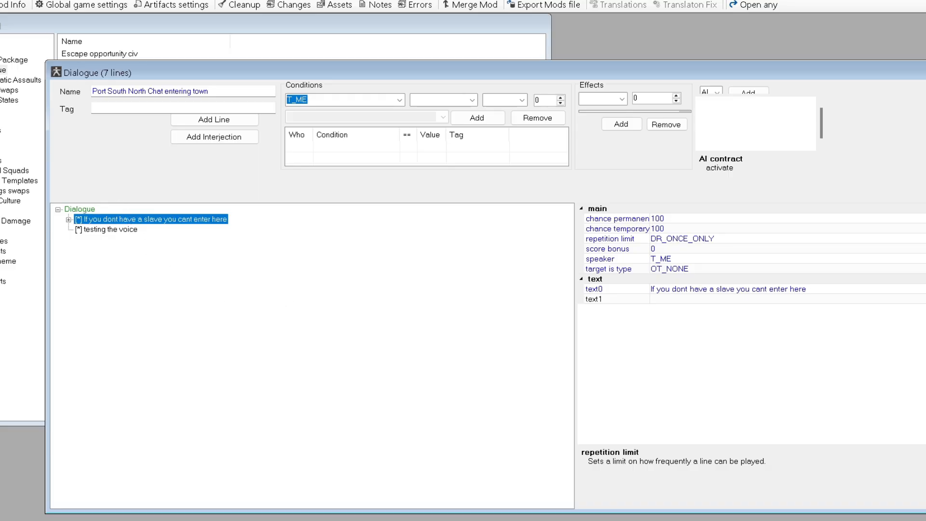